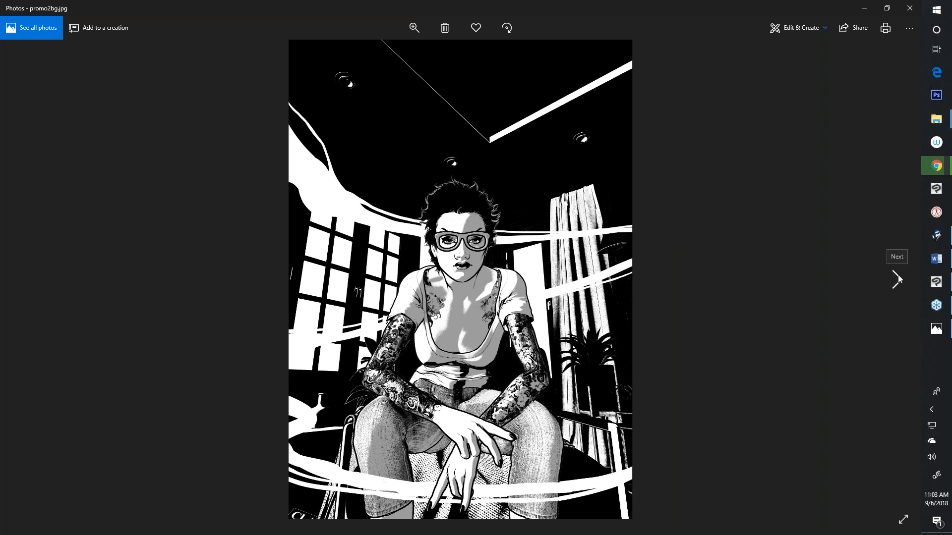
# Browse the portfolio images one by one from promo2bg.jpg through the covers, comic pages and space art, and close the viewer.
pyautogui.click(898, 276)
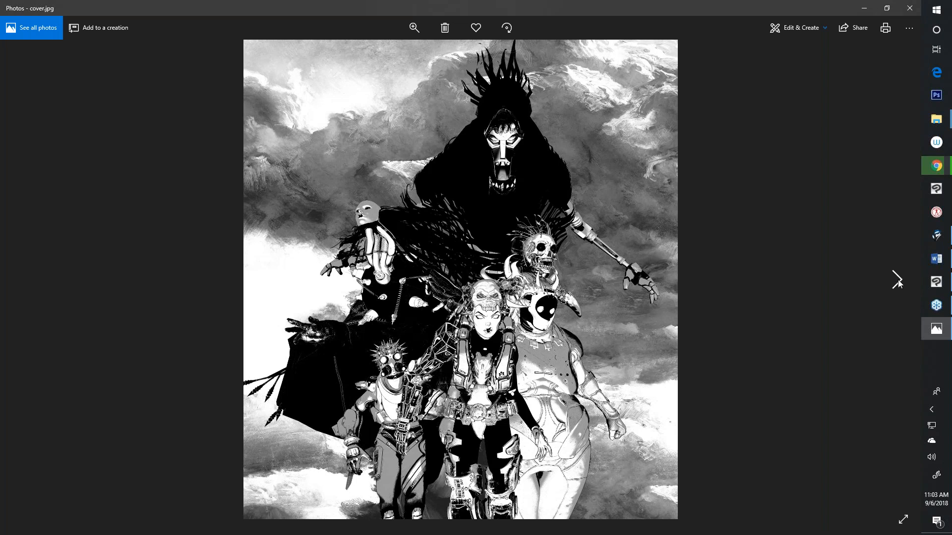
pyautogui.click(898, 282)
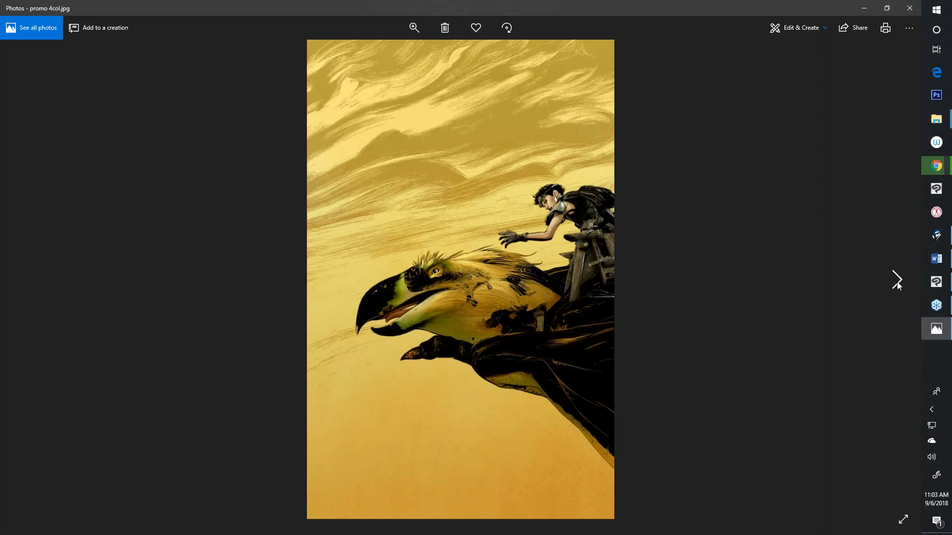
pyautogui.click(897, 283)
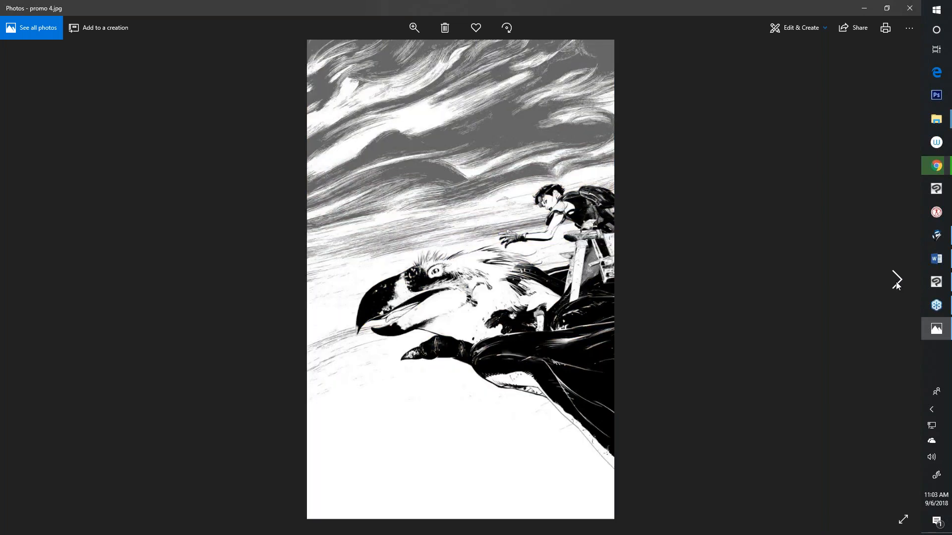
pyautogui.click(896, 282)
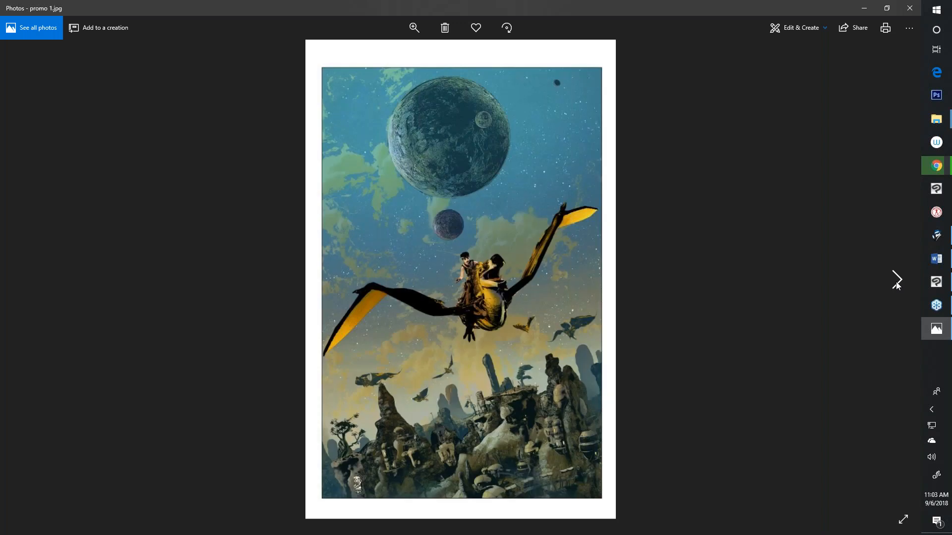
pyautogui.click(896, 281)
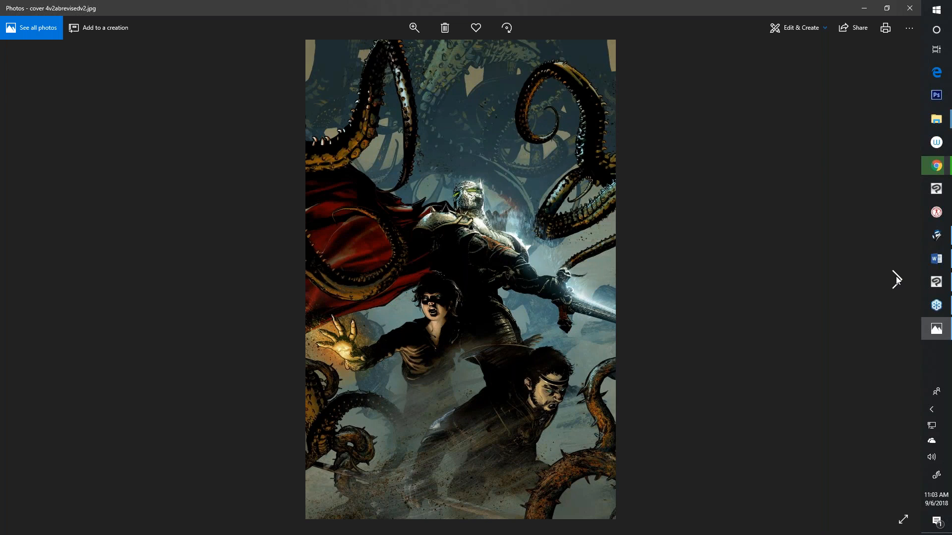
pyautogui.click(896, 279)
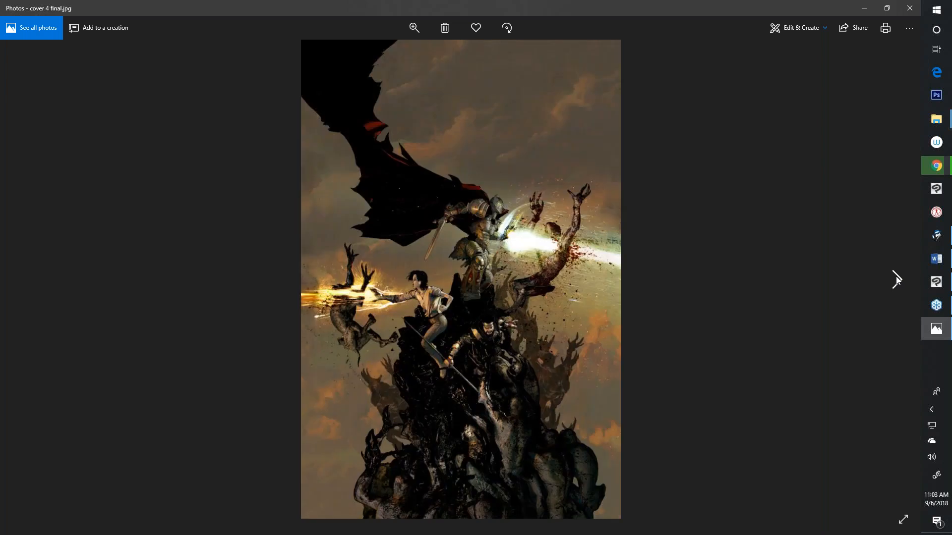
pyautogui.click(896, 277)
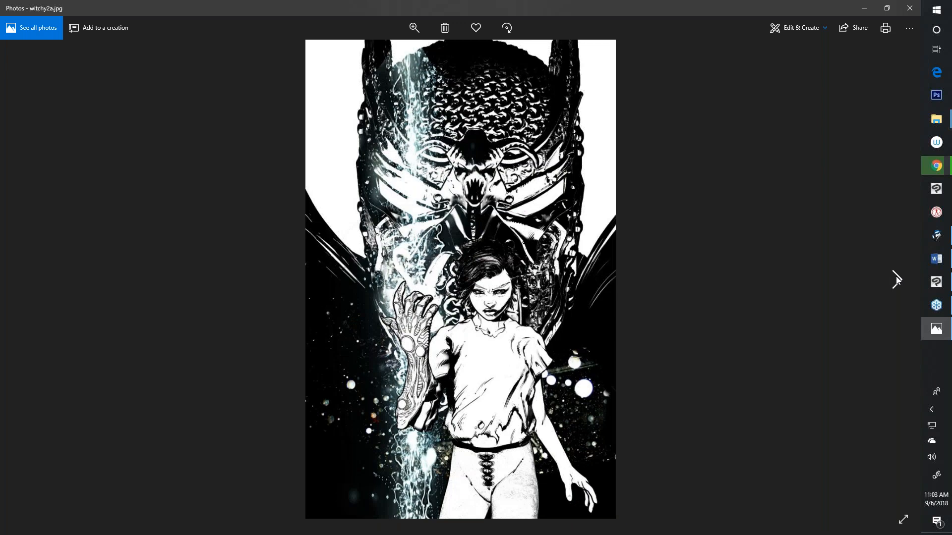
pyautogui.click(896, 279)
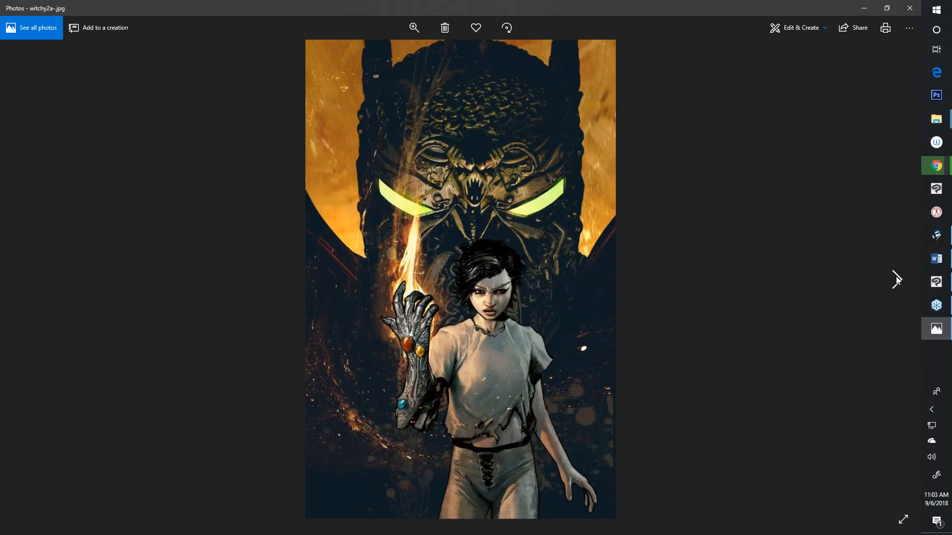
pyautogui.click(897, 278)
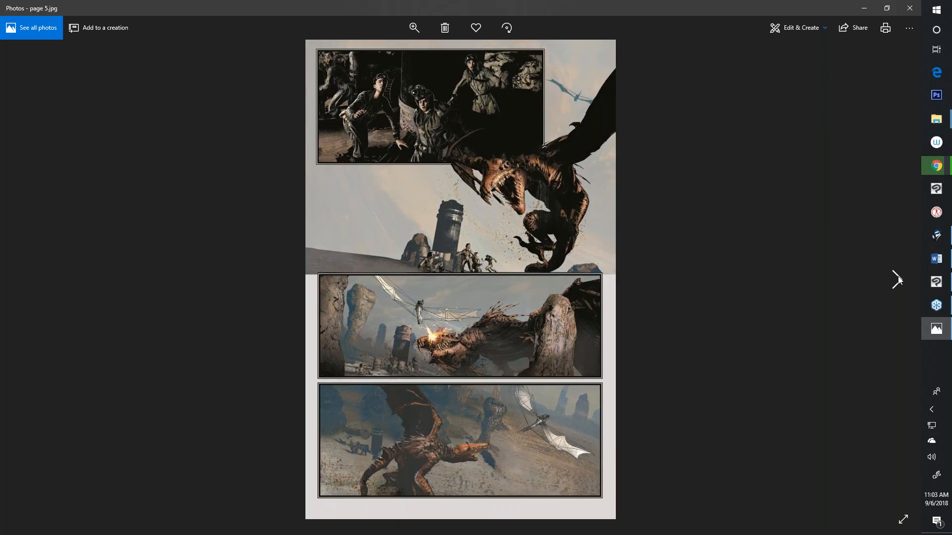
pyautogui.click(897, 279)
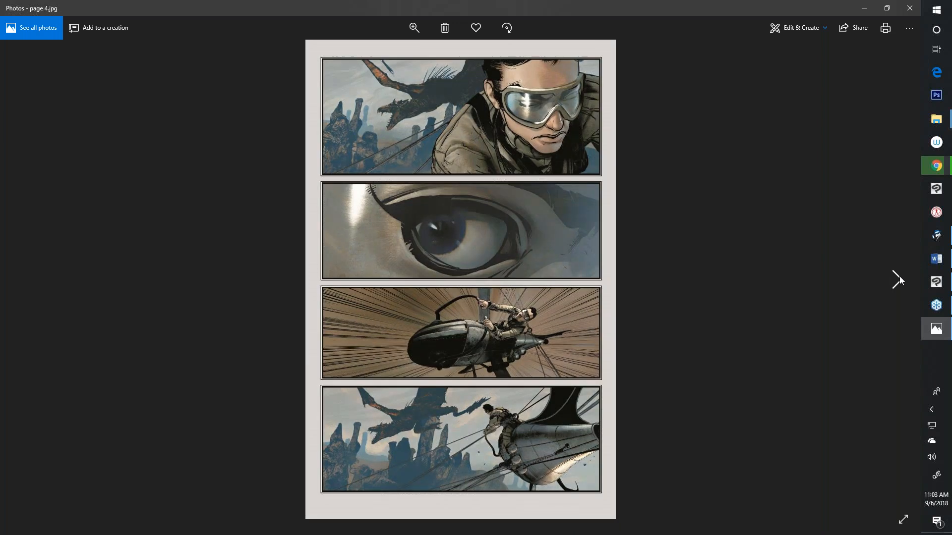
pyautogui.click(897, 279)
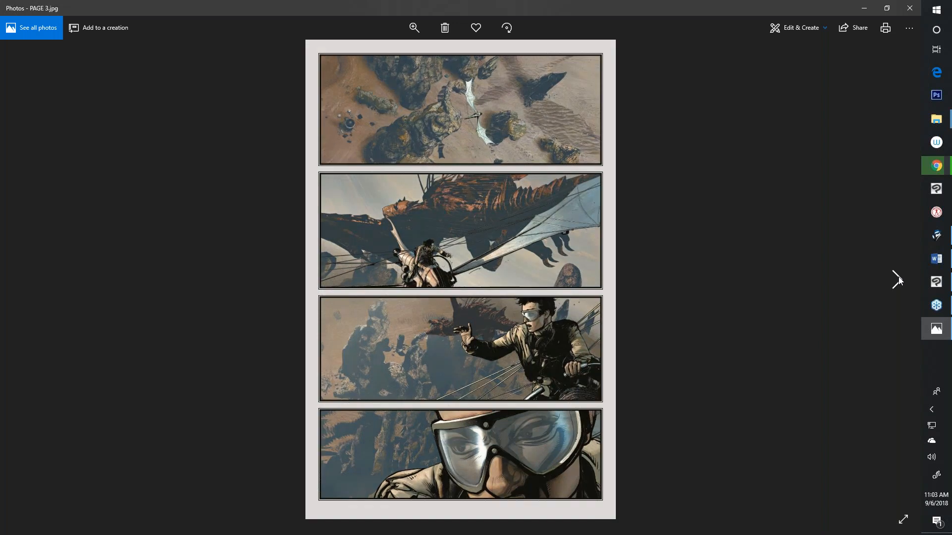
pyautogui.click(897, 279)
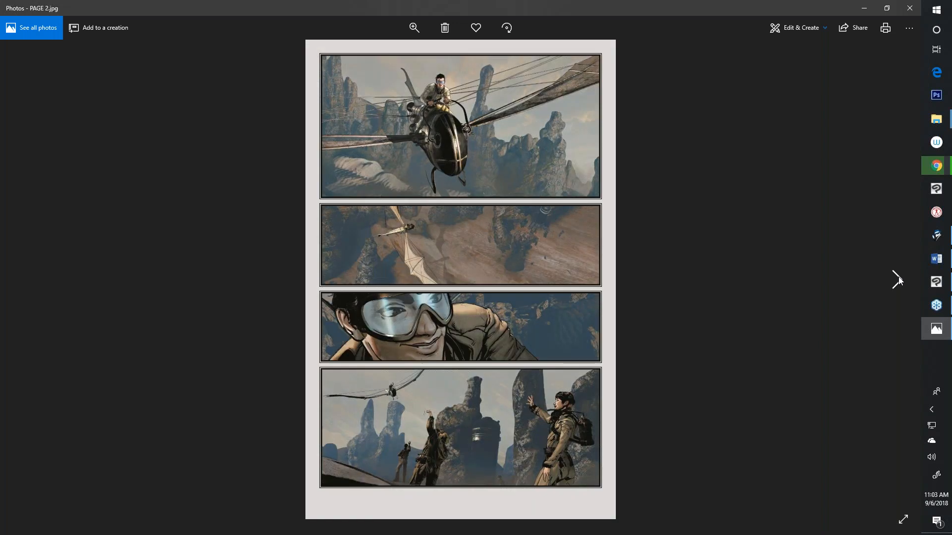
pyautogui.click(897, 279)
pyautogui.click(898, 279)
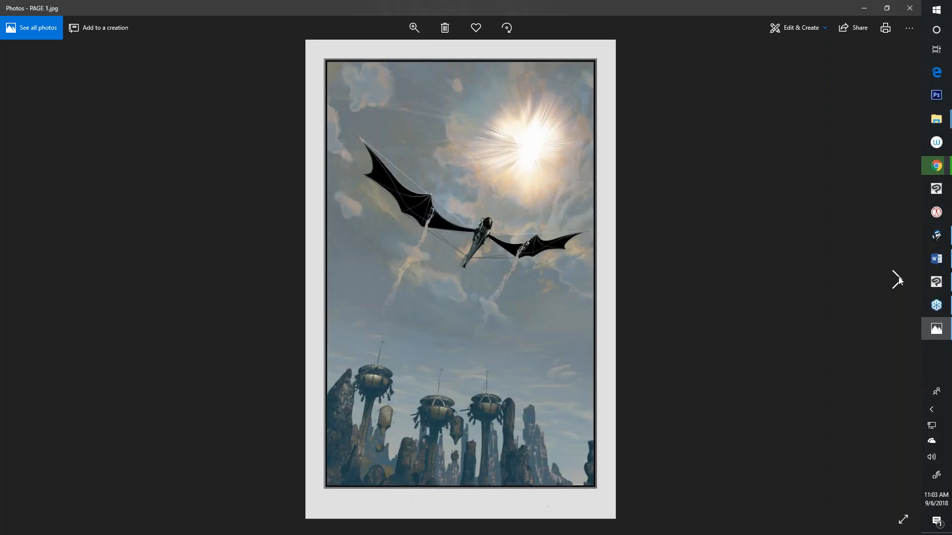
pyautogui.click(897, 279)
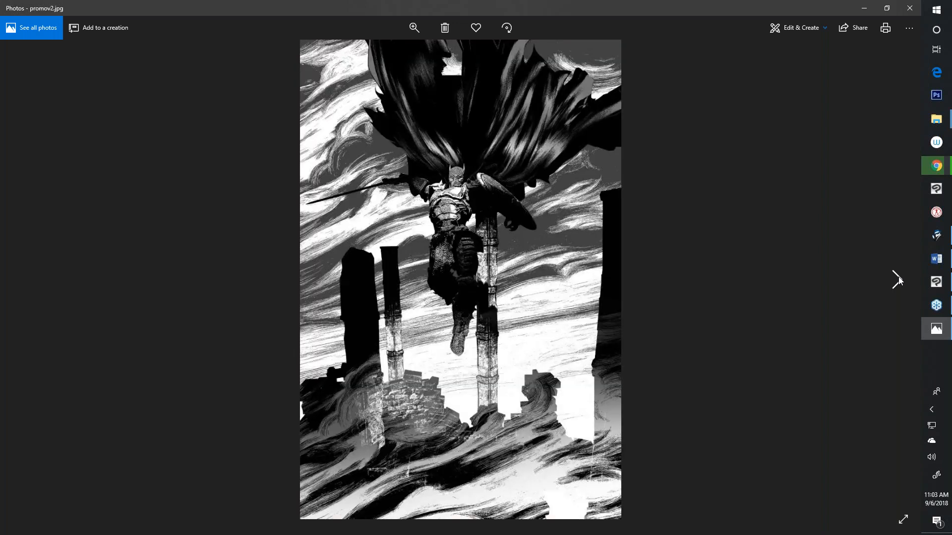
pyautogui.click(897, 279)
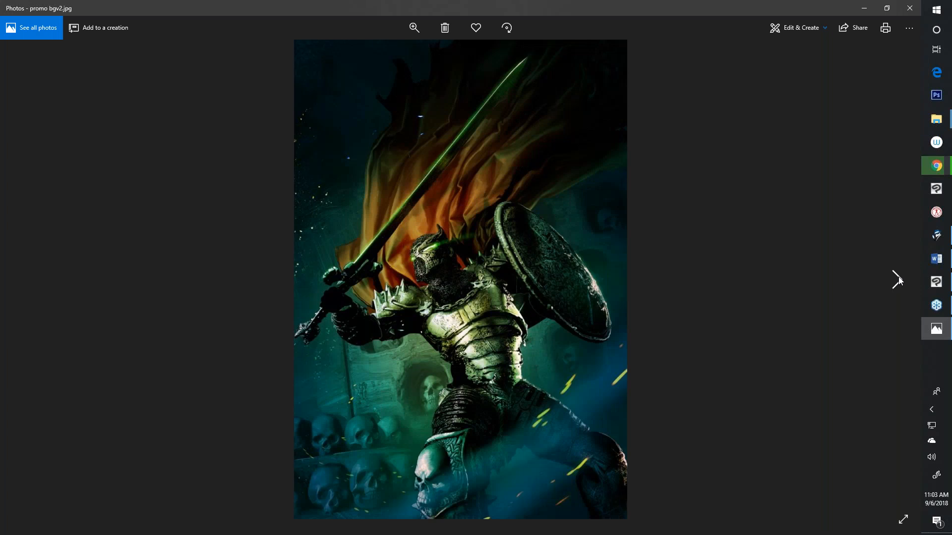
pyautogui.click(897, 279)
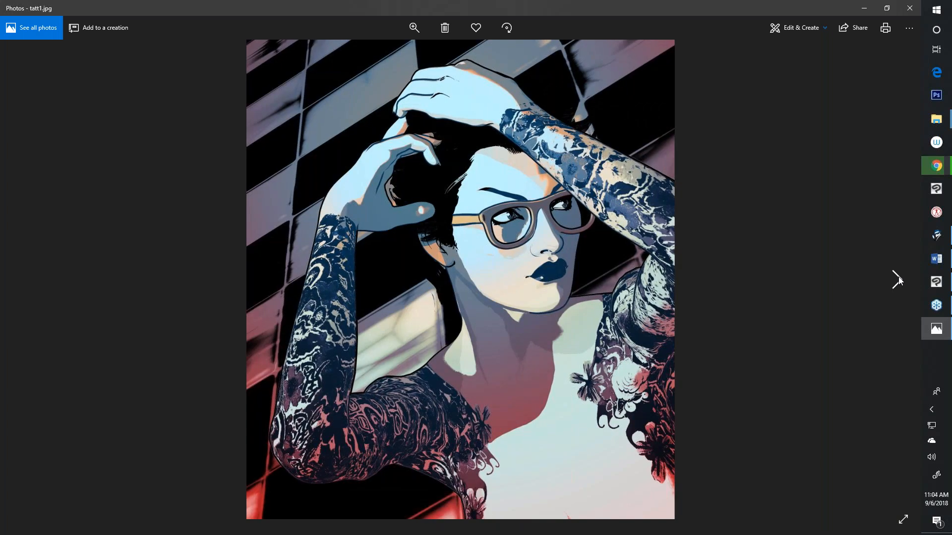
pyautogui.click(897, 279)
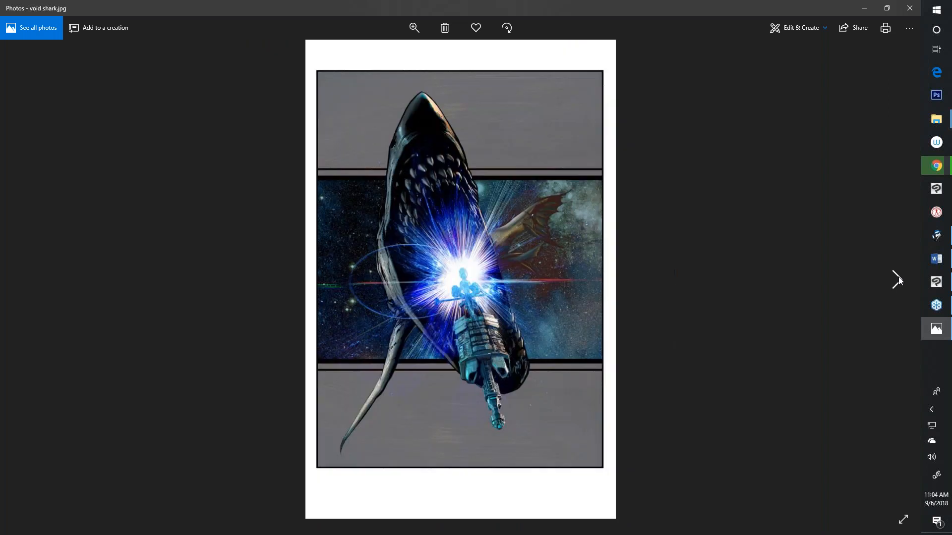
pyautogui.click(897, 279)
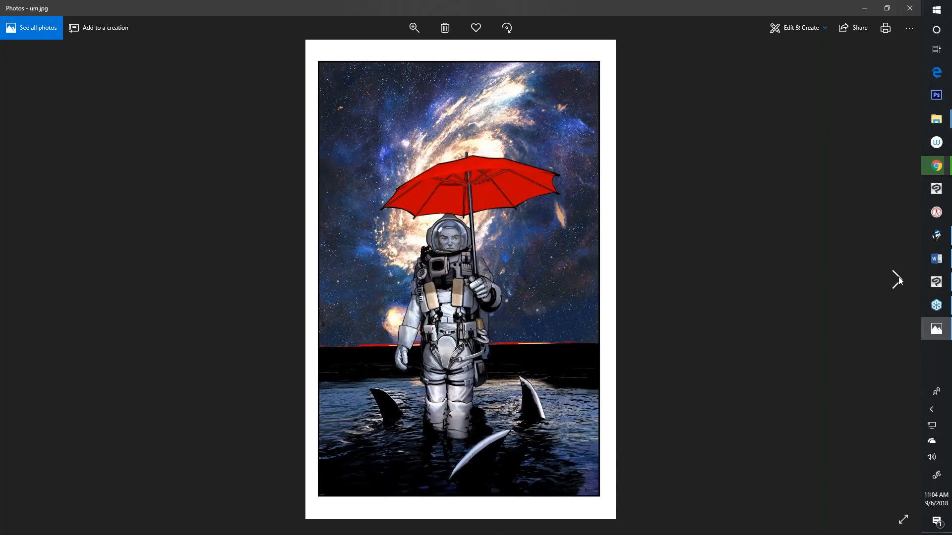
pyautogui.click(897, 280)
pyautogui.click(897, 279)
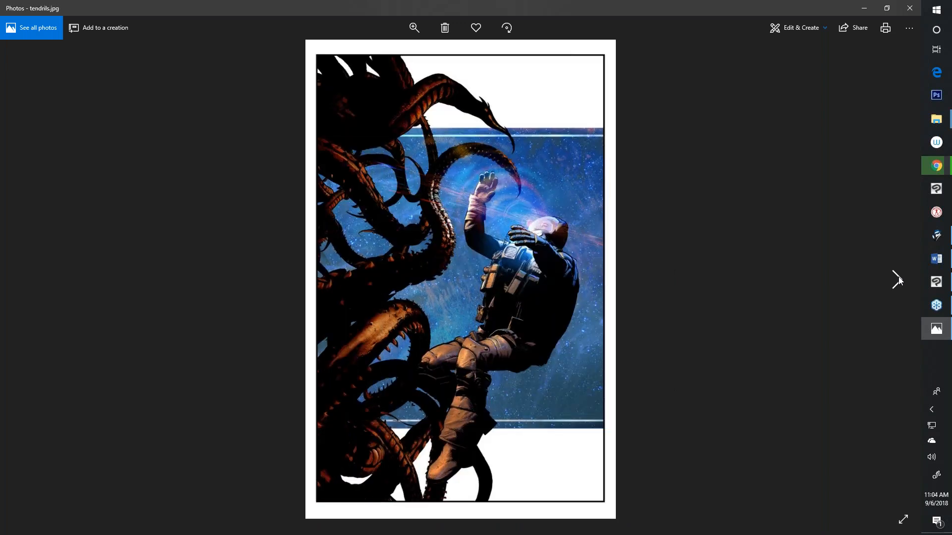
pyautogui.click(897, 279)
pyautogui.click(897, 279)
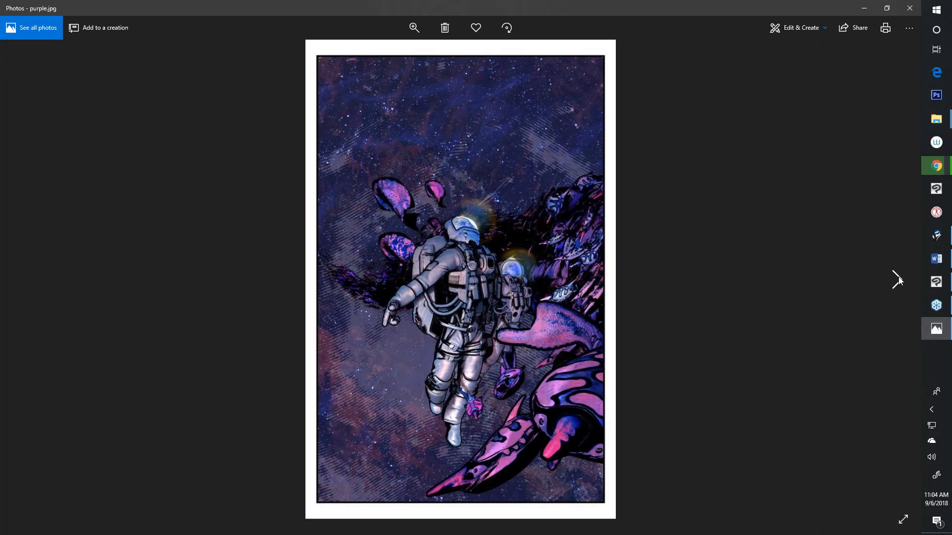
pyautogui.click(897, 279)
pyautogui.click(897, 279)
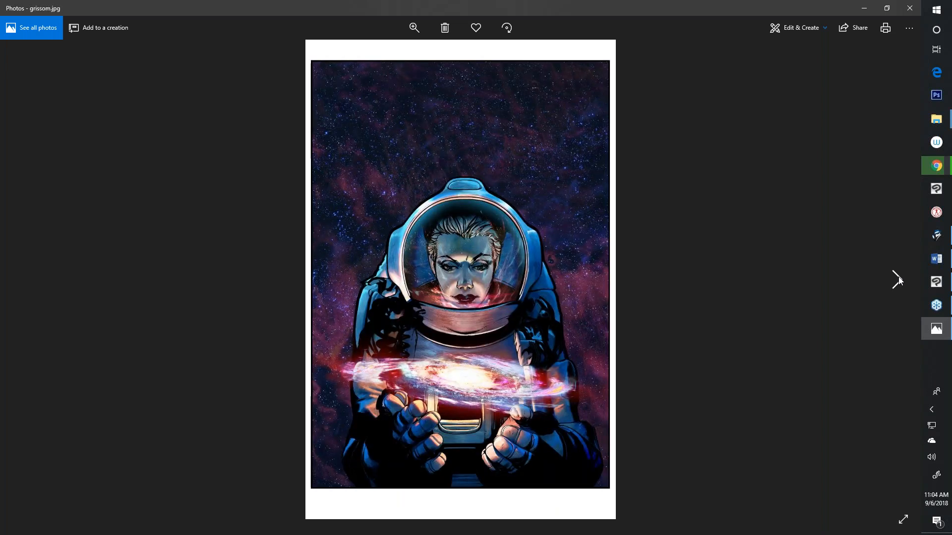
pyautogui.click(897, 279)
pyautogui.click(897, 279)
pyautogui.click(897, 279)
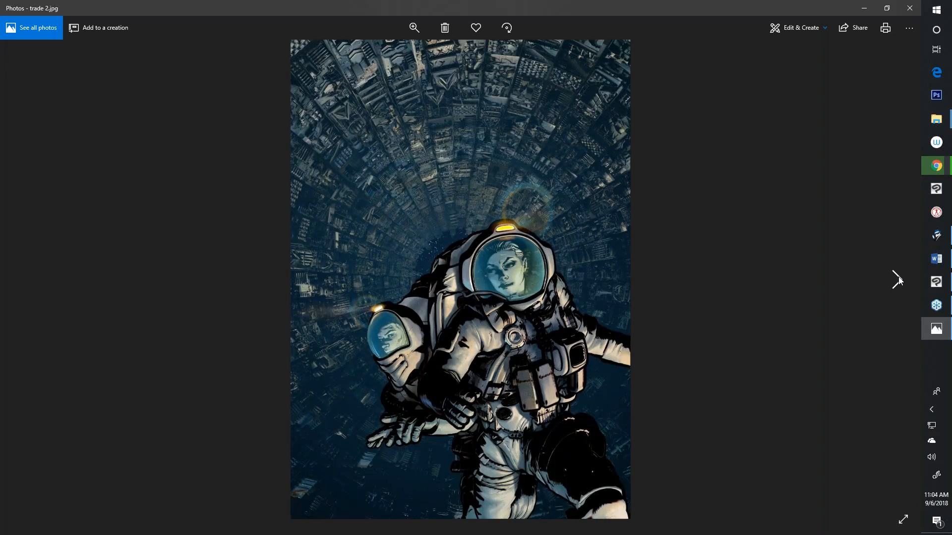
pyautogui.click(897, 279)
pyautogui.click(897, 279)
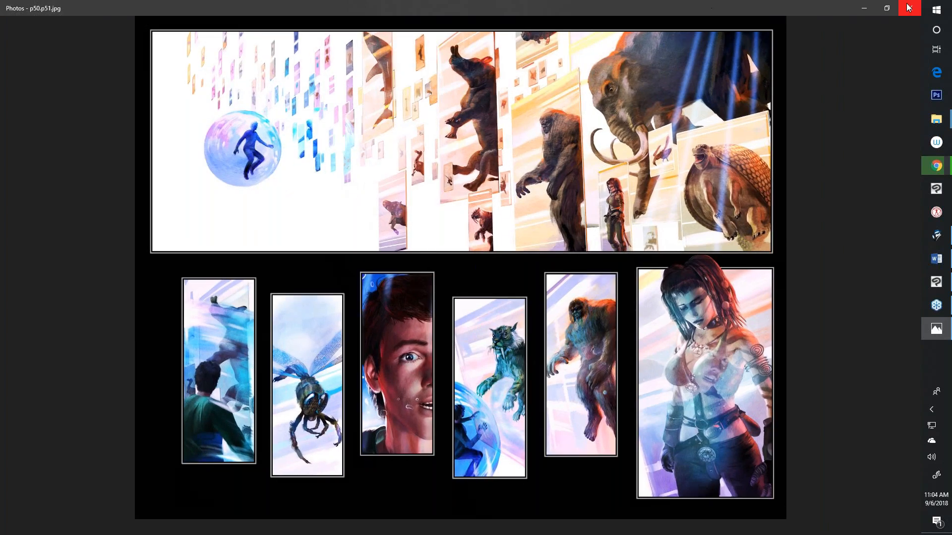
pyautogui.click(909, 7)
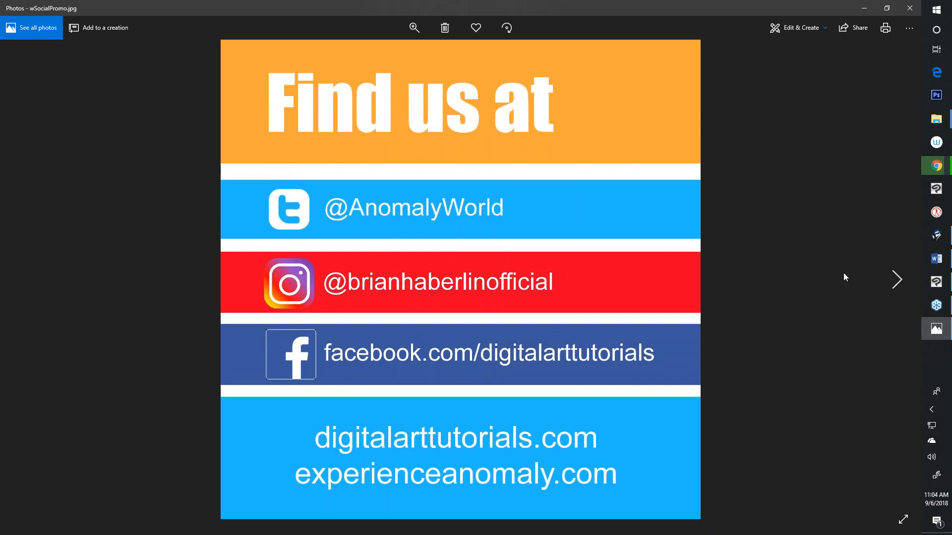
# Close the social promo image, switch to Clip Studio Paint and examine the inked figures in conan.jpg and the drawing with the monkey.
pyautogui.click(909, 9)
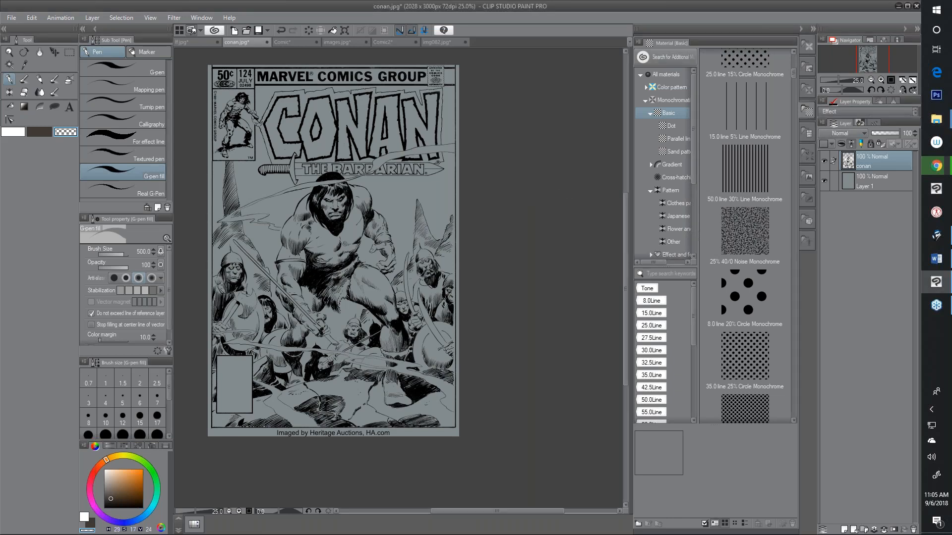
pyautogui.scroll(2, 462, 172)
pyautogui.moveTo(278, 255); pyautogui.dragTo(421, 242)
pyautogui.moveTo(318, 281); pyautogui.dragTo(368, 303)
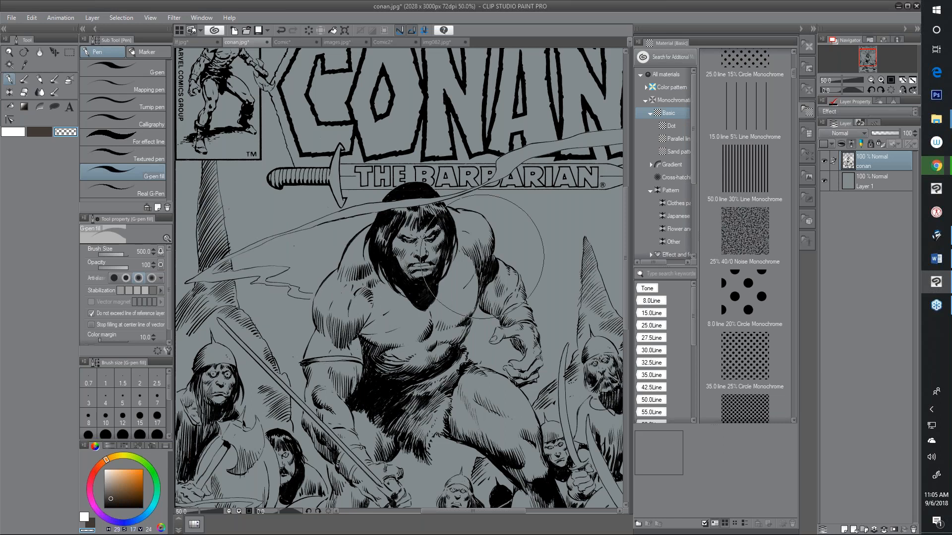
pyautogui.moveTo(451, 245)
pyautogui.mouseDown()
pyautogui.moveTo(382, 263)
pyautogui.moveTo(416, 257)
pyautogui.mouseUp()
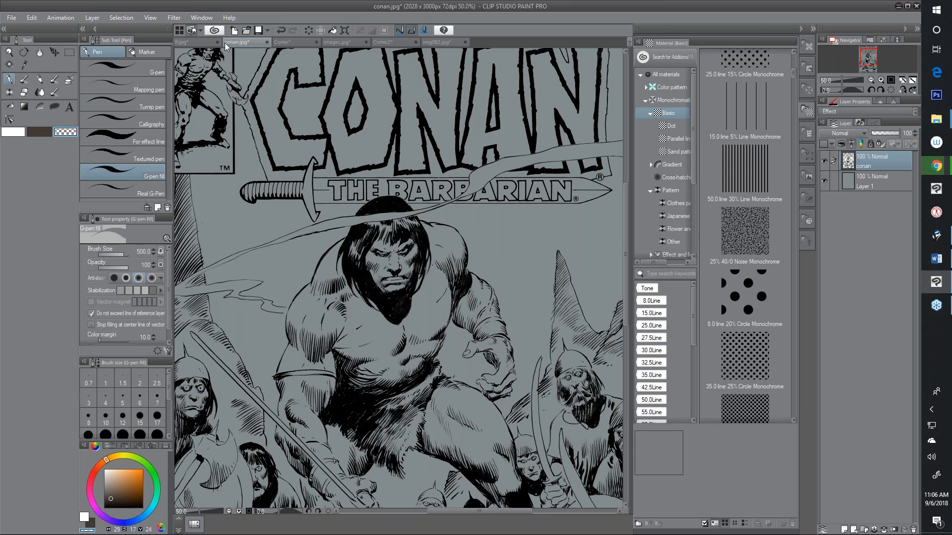
pyautogui.click(200, 45)
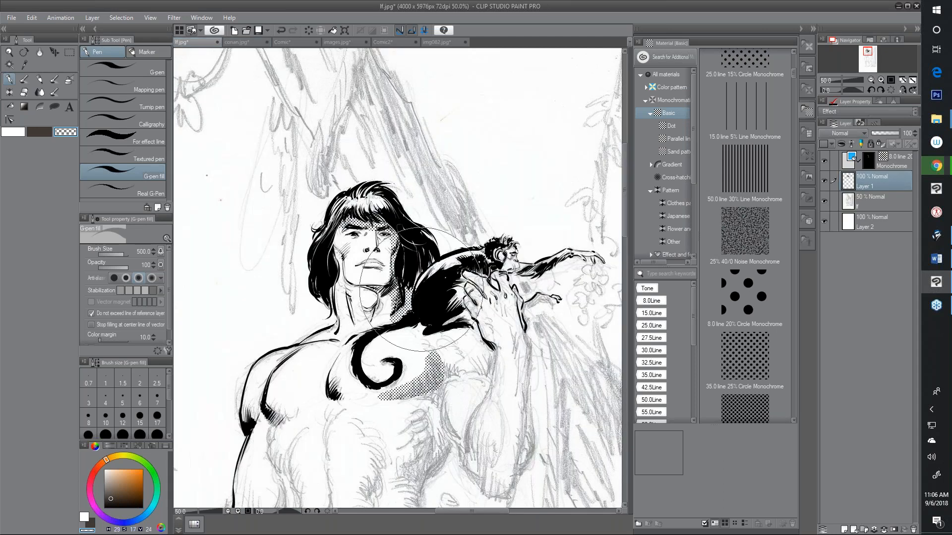
pyautogui.moveTo(507, 319); pyautogui.dragTo(530, 343)
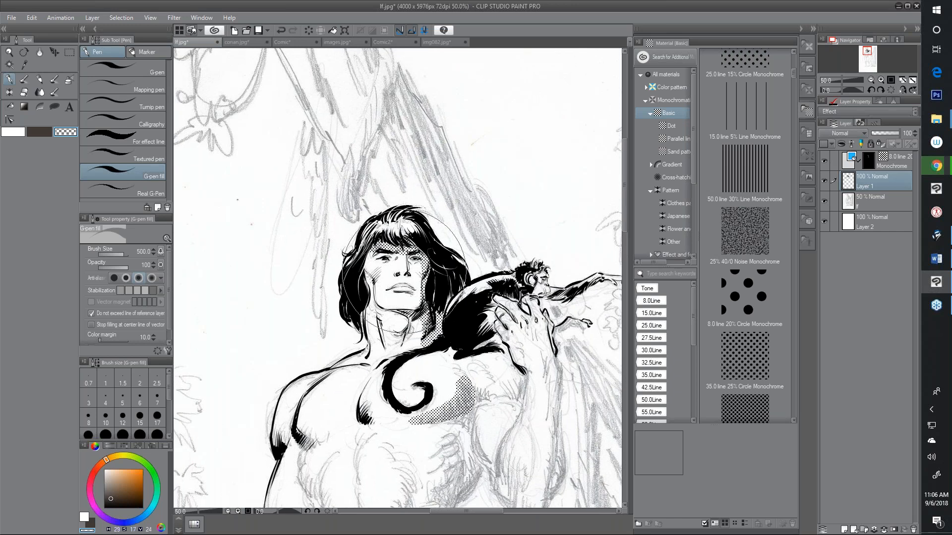
# Return to conan.jpg and hide the grey Layer 1 beneath the line art.
pyautogui.click(239, 43)
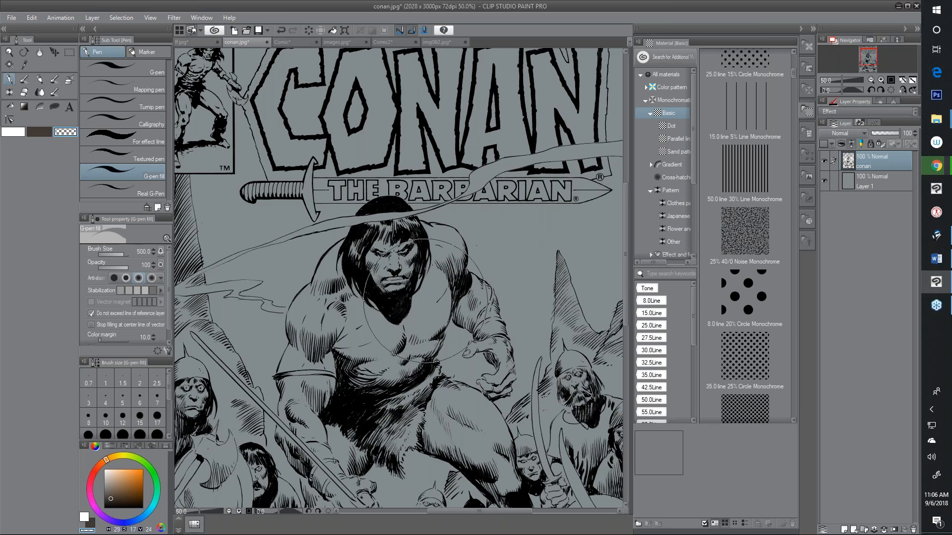
pyautogui.click(822, 181)
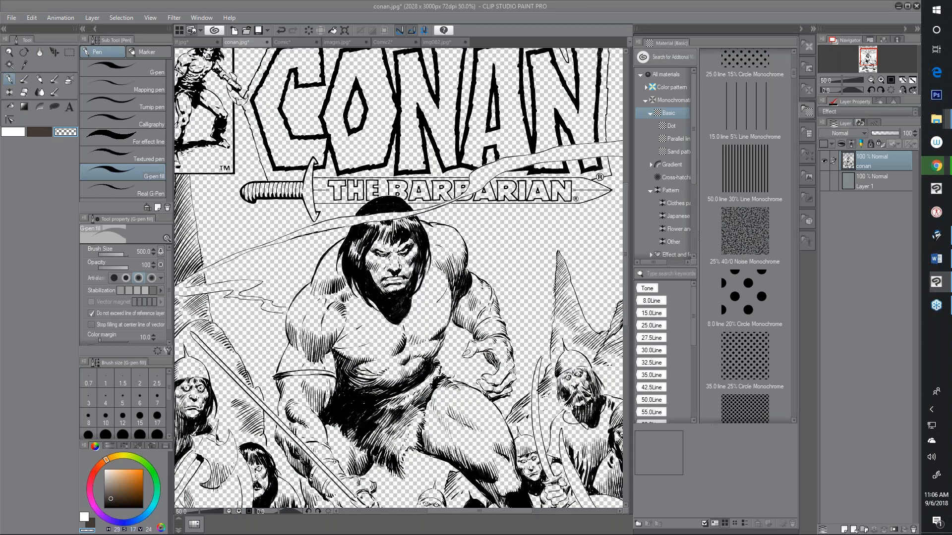
# Open the image witchy2a.jpg from the promo folder on the Desktop.
pyautogui.click(12, 19)
pyautogui.click(31, 54)
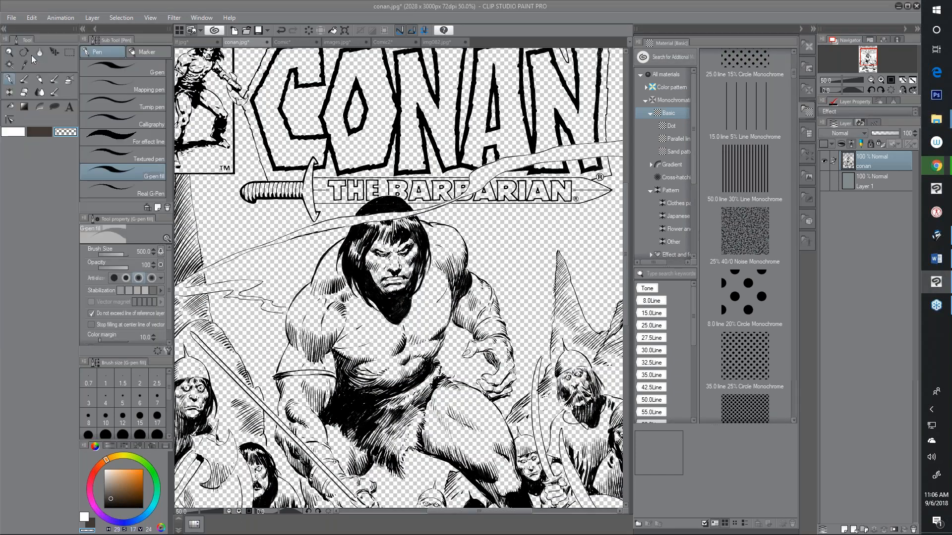
pyautogui.moveTo(220, 119); pyautogui.dragTo(216, 98)
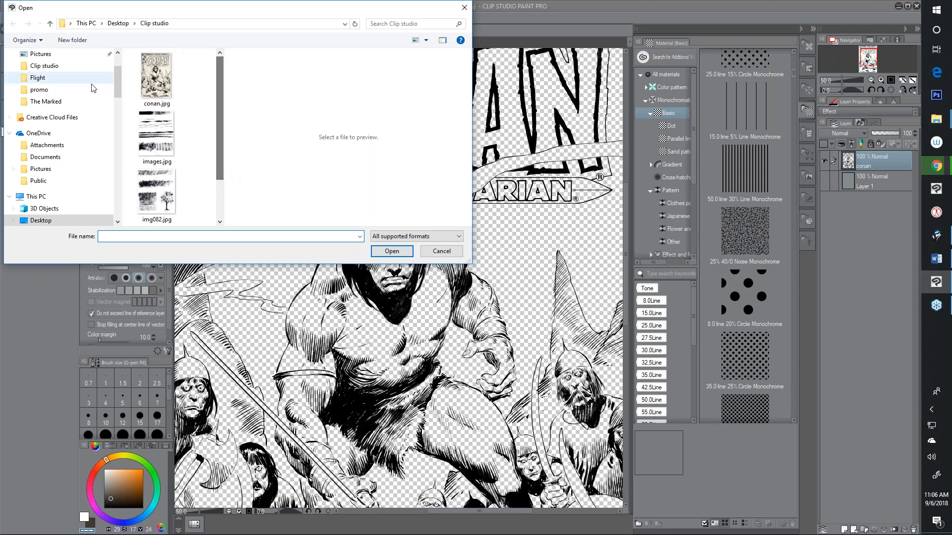
pyautogui.moveTo(114, 85); pyautogui.dragTo(115, 70)
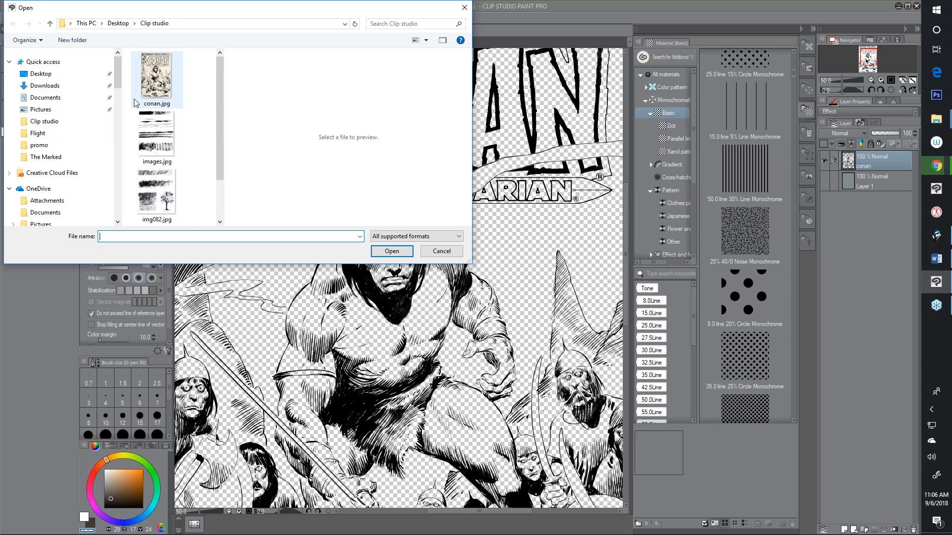
pyautogui.scroll(-2, 118, 85)
pyautogui.scroll(2, 73, 79)
pyautogui.click(70, 74)
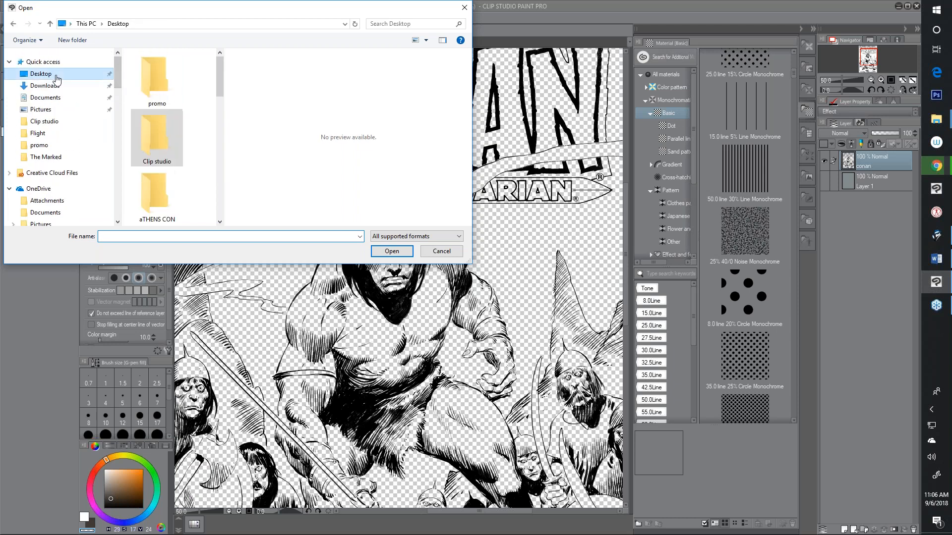
pyautogui.doubleClick(139, 83)
pyautogui.scroll(-3, 170, 164)
pyautogui.scroll(-10, 171, 162)
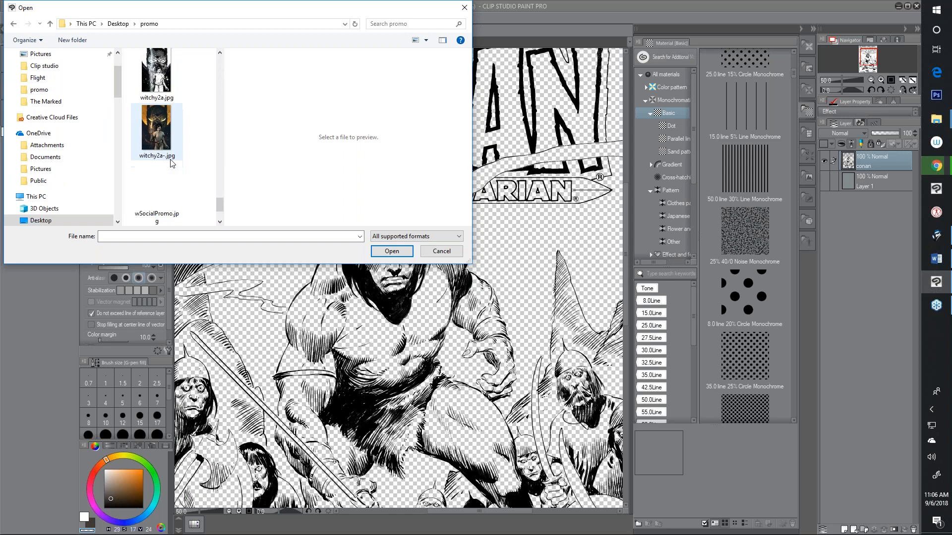
pyautogui.click(151, 76)
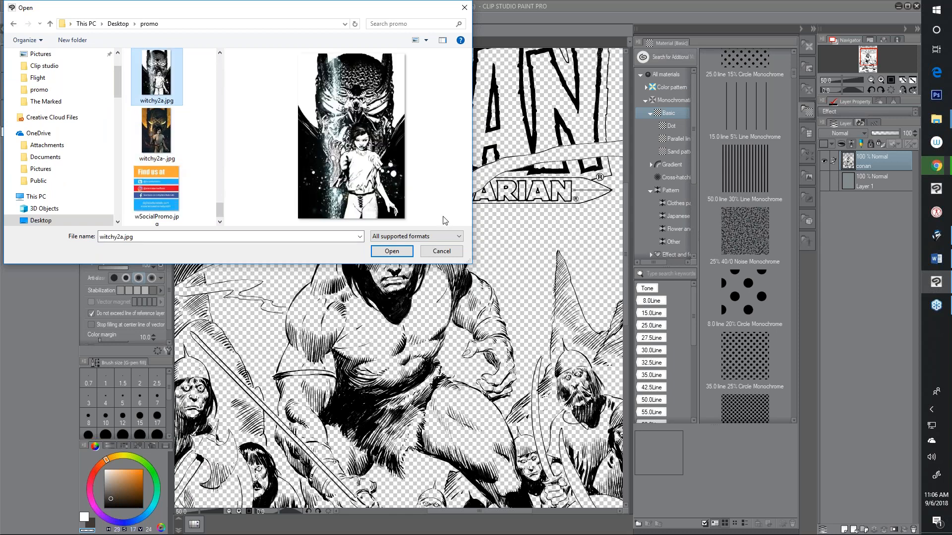
pyautogui.click(394, 251)
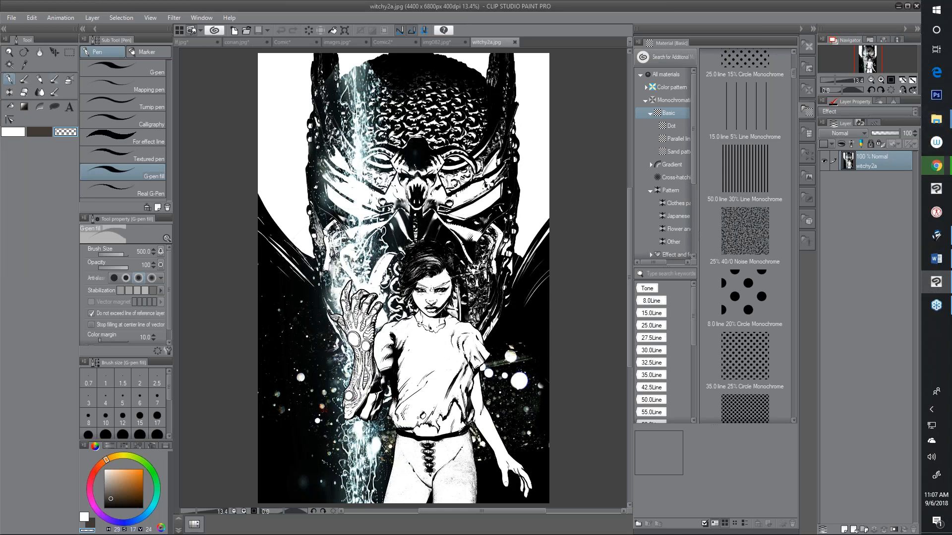
# Convert the witchy2a artwork's brightness to opacity and fill a new layer beneath the line art with tan.
pyautogui.click(32, 18)
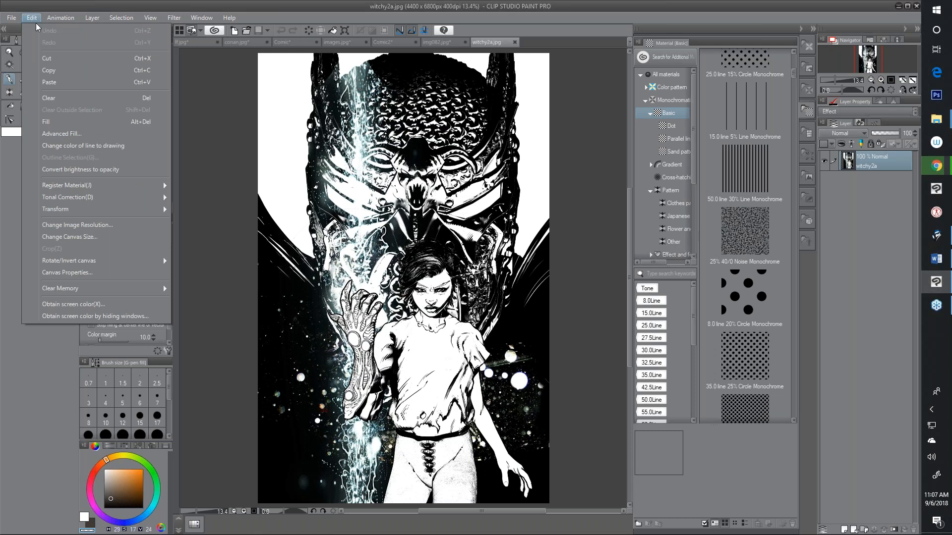
pyautogui.click(89, 169)
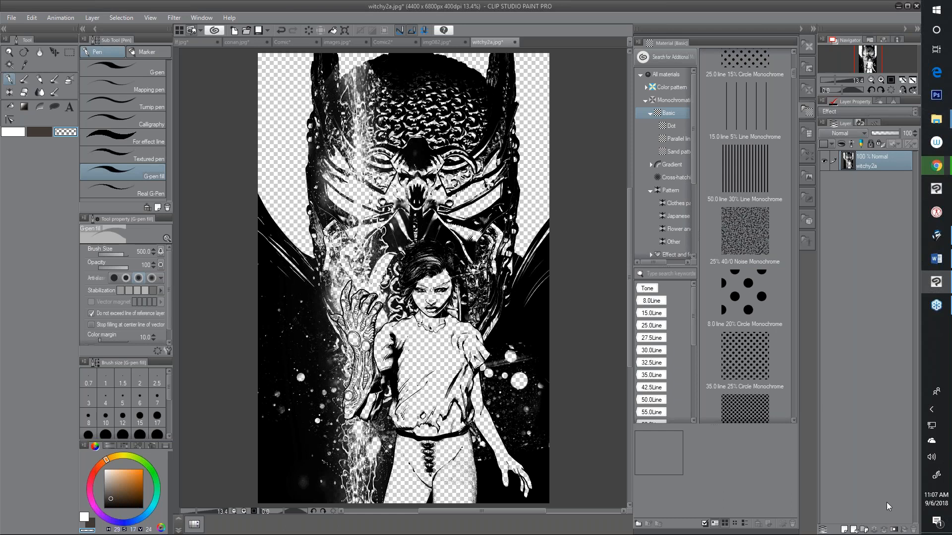
pyautogui.click(845, 528)
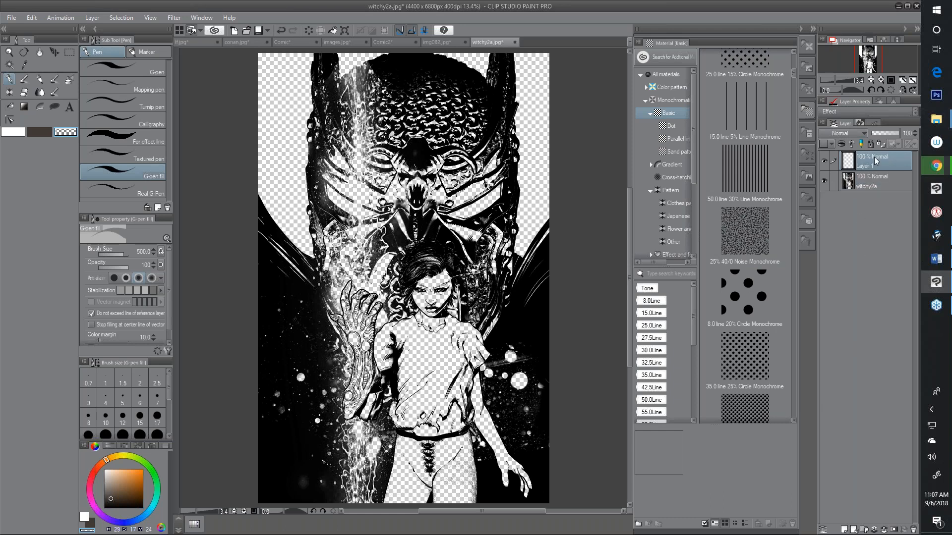
pyautogui.moveTo(882, 161); pyautogui.dragTo(888, 191)
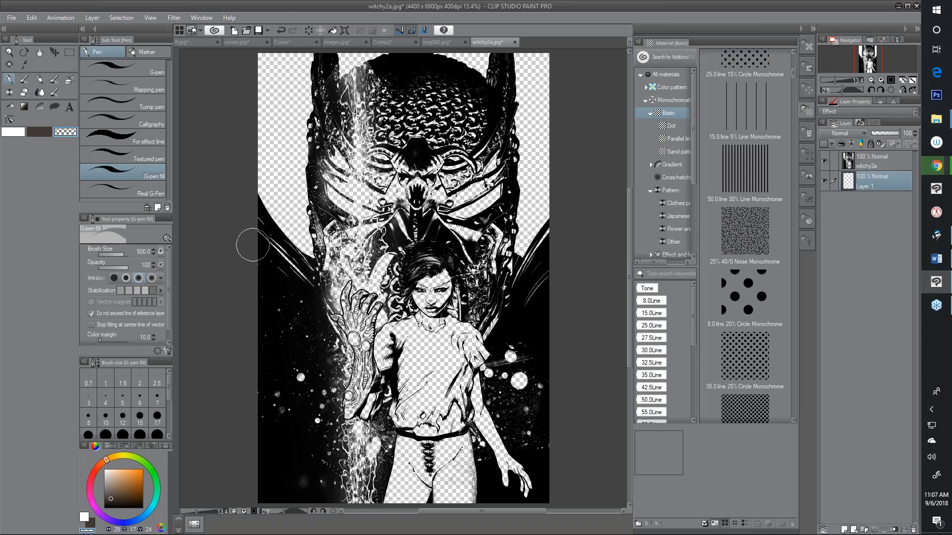
pyautogui.click(114, 480)
pyautogui.hotkey('alt', 'BackSpace')
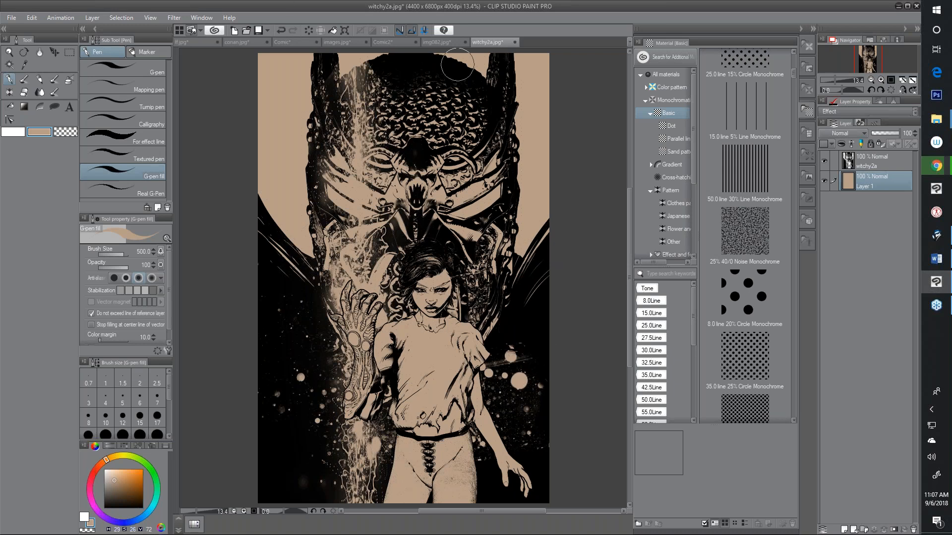
# Close witchy2a.jpg without saving and return to the conan.jpg drawing.
pyautogui.click(516, 43)
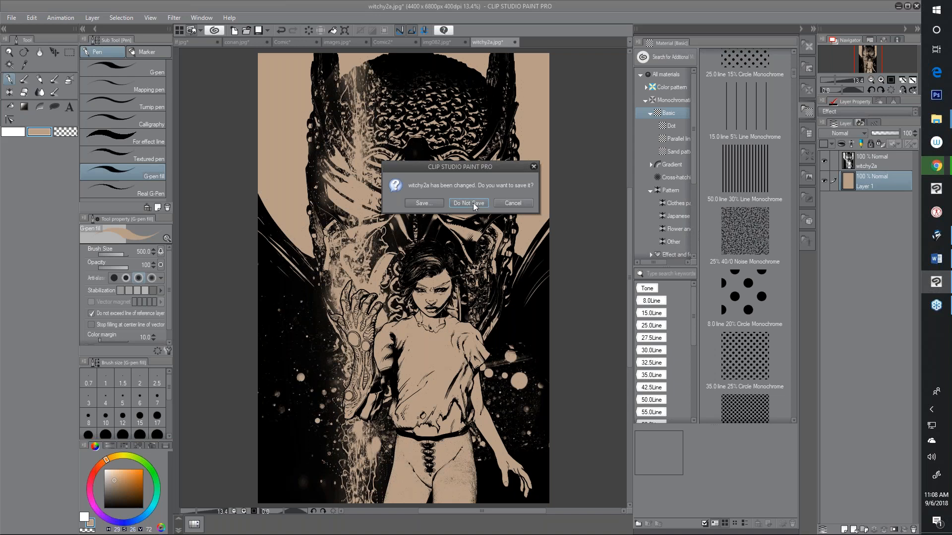
pyautogui.click(468, 203)
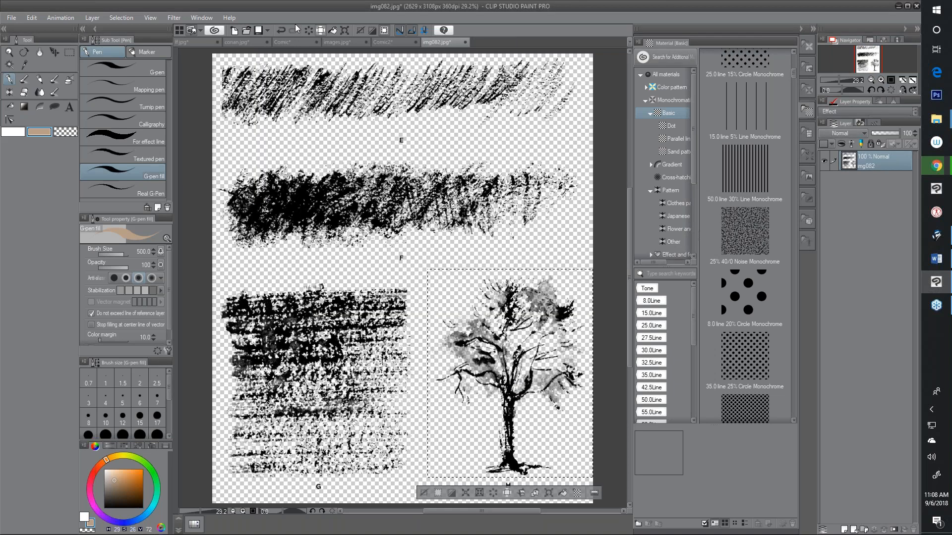
pyautogui.click(201, 42)
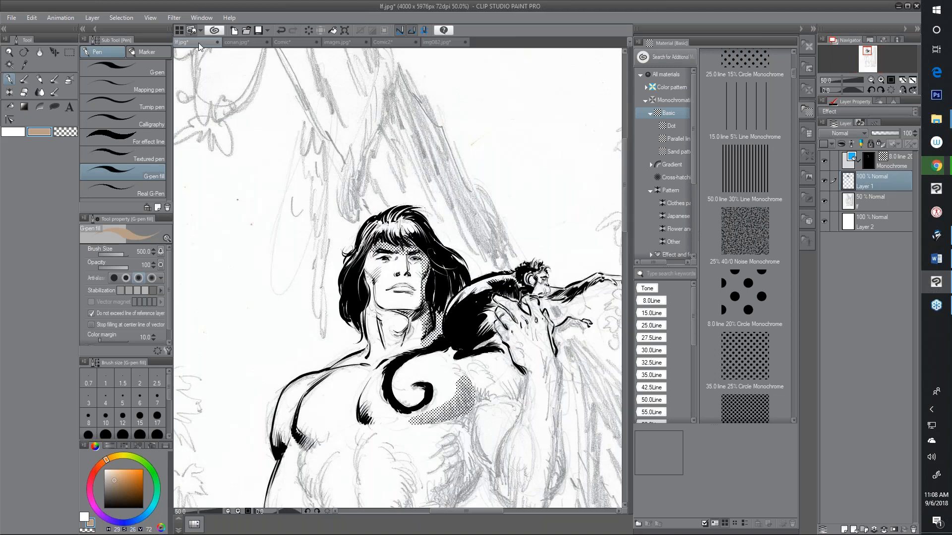
pyautogui.click(240, 43)
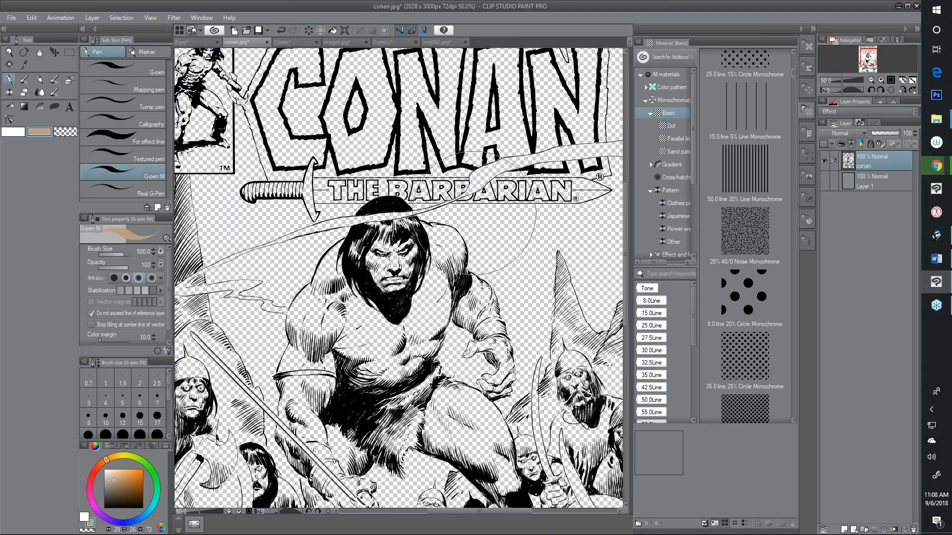
# Show the grey Layer 1 beneath the Conan line art and make it the active layer.
pyautogui.click(32, 17)
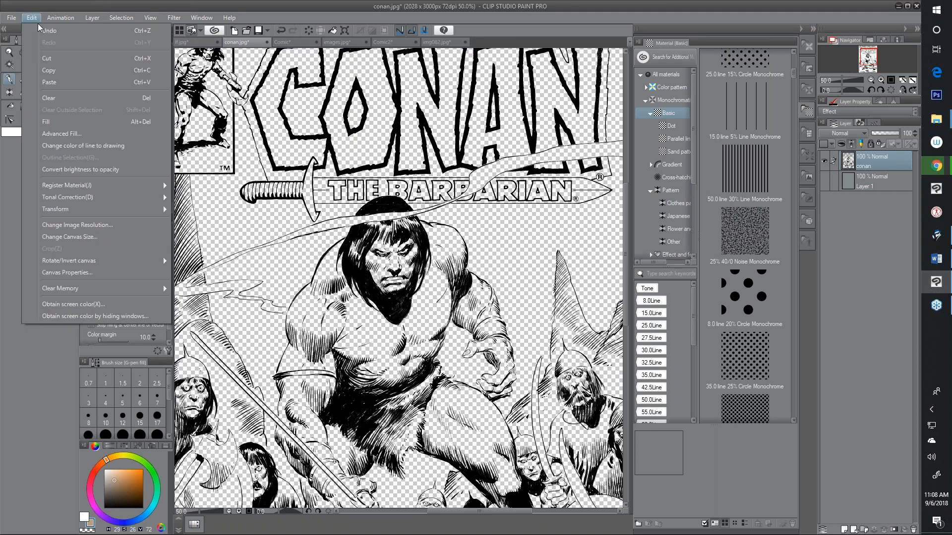
pyautogui.click(102, 170)
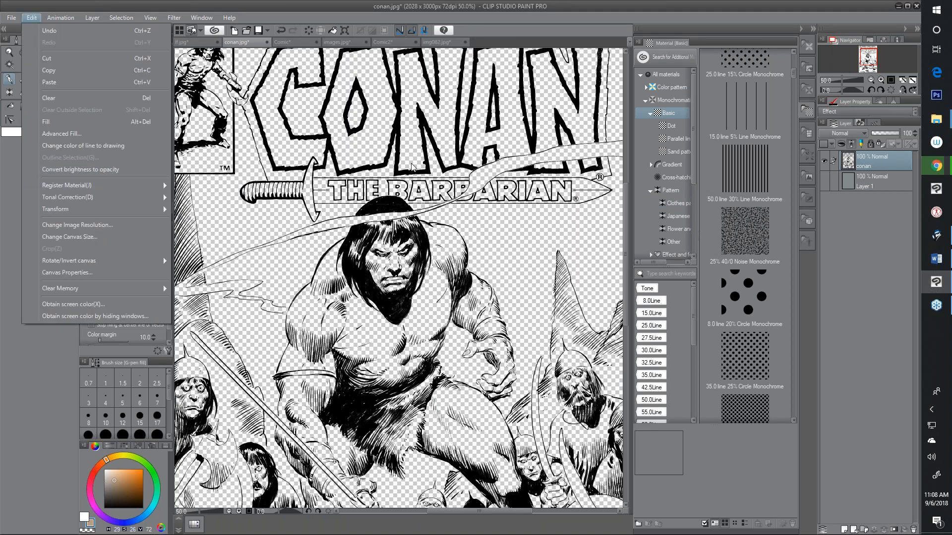
pyautogui.click(823, 181)
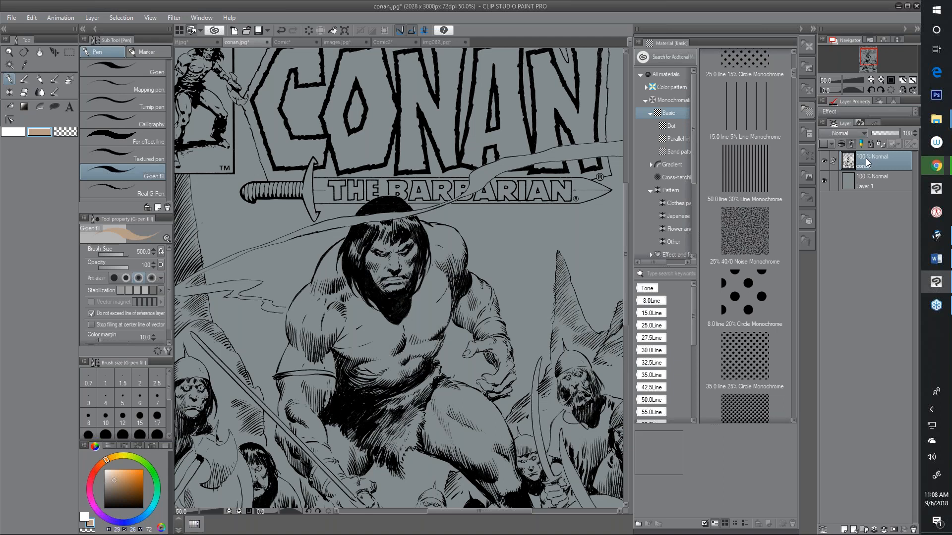
pyautogui.click(851, 148)
pyautogui.click(875, 184)
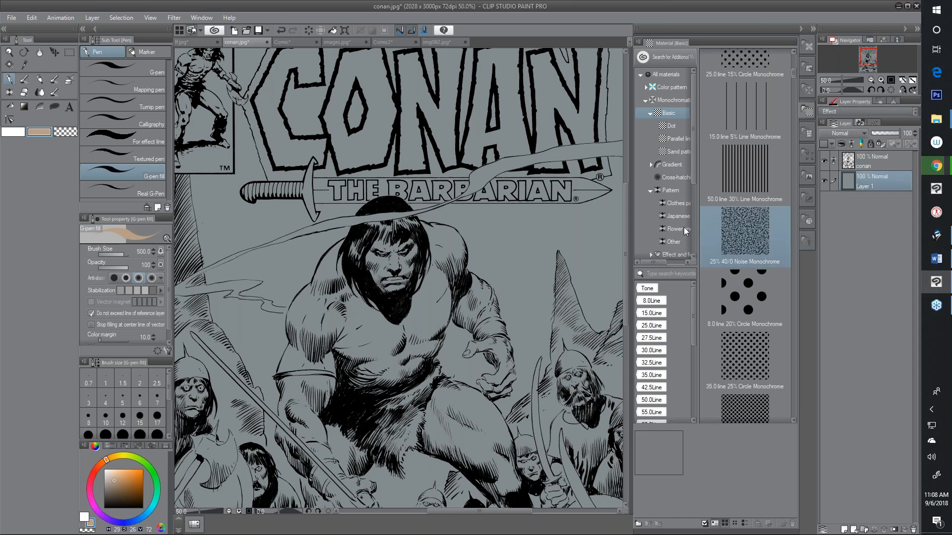
# Fill the mountains and warriors beside Conan's raised leg on Layer 1 with dark blue, using Close and fill.
pyautogui.click(10, 106)
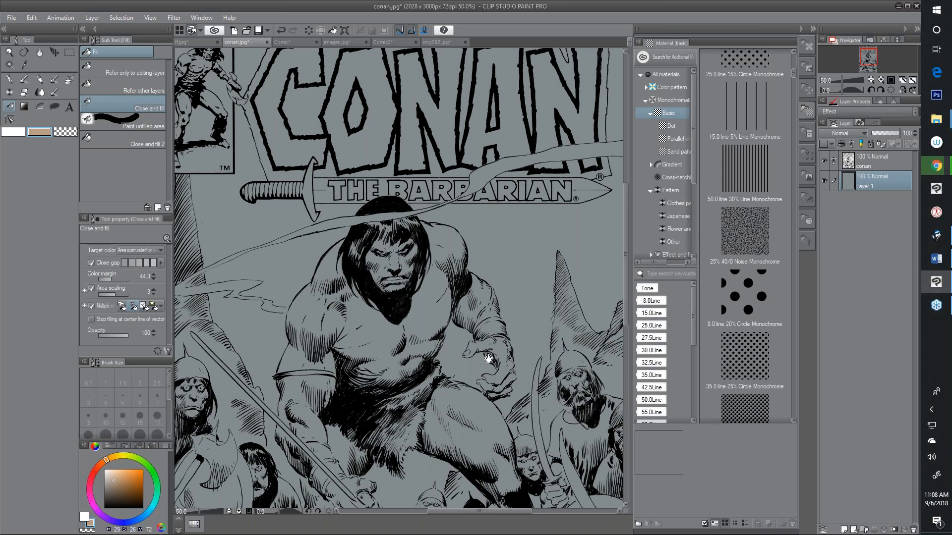
pyautogui.moveTo(518, 348); pyautogui.dragTo(437, 268)
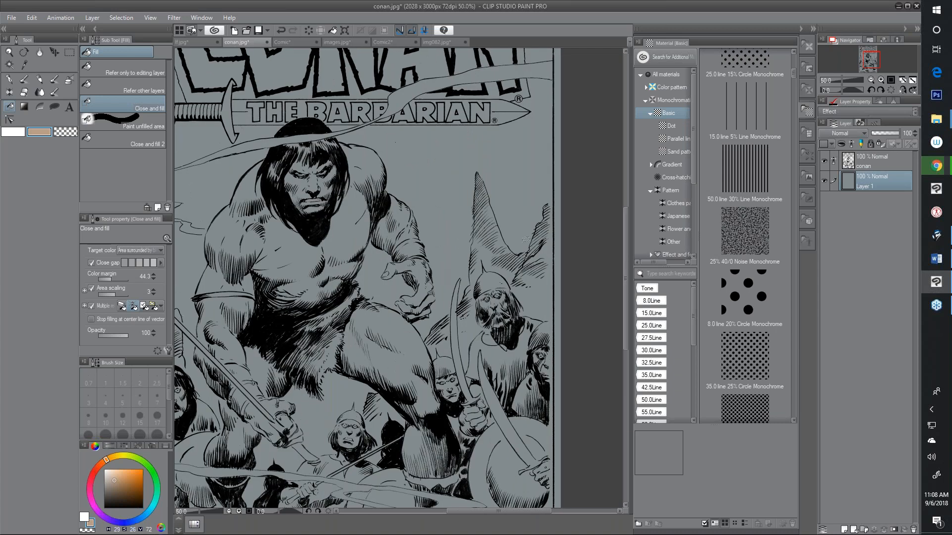
pyautogui.scroll(1, 478, 420)
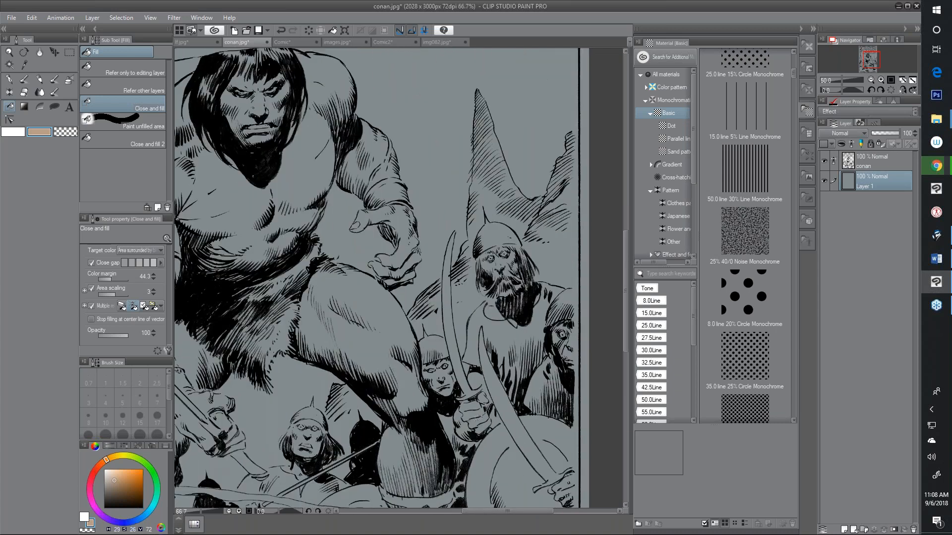
pyautogui.scroll(3, 466, 391)
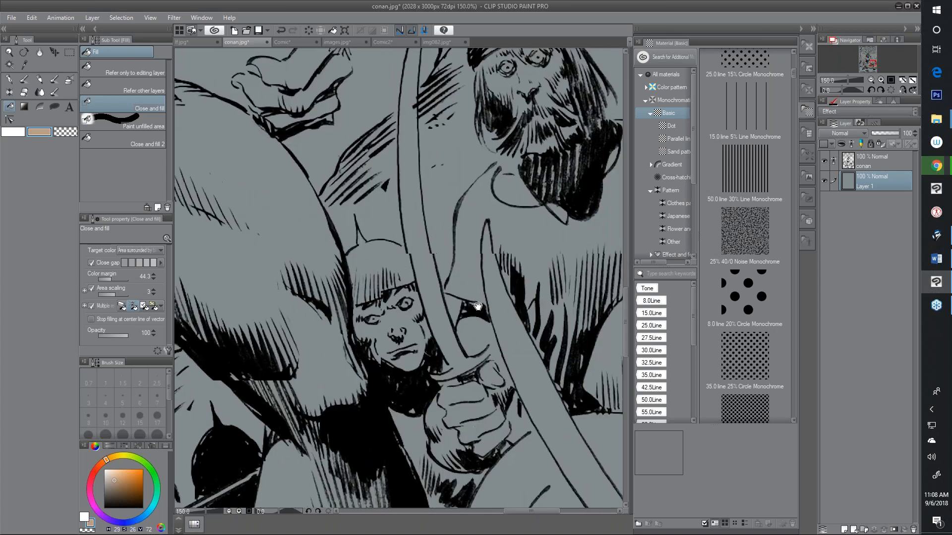
pyautogui.moveTo(540, 244); pyautogui.dragTo(494, 346)
pyautogui.scroll(-3, 494, 346)
pyautogui.moveTo(392, 322); pyautogui.dragTo(360, 374)
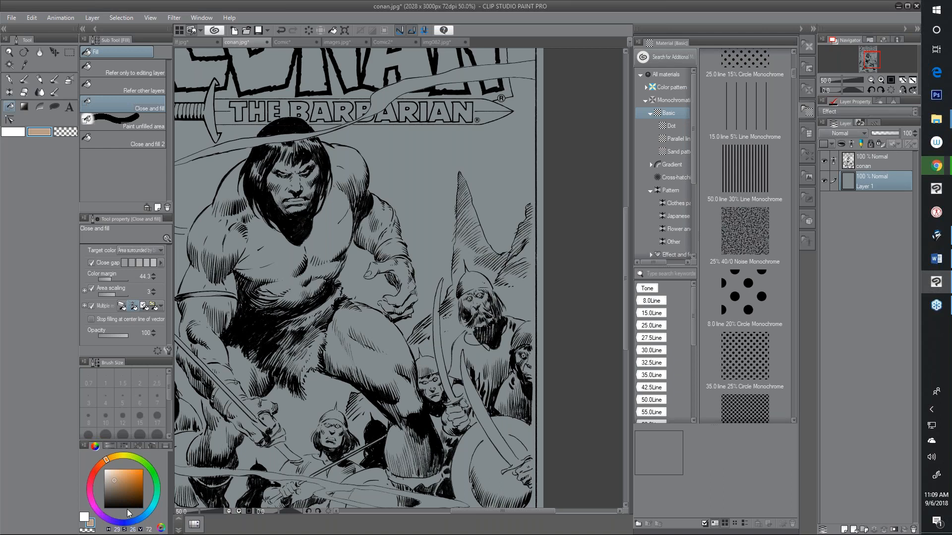
pyautogui.click(147, 513)
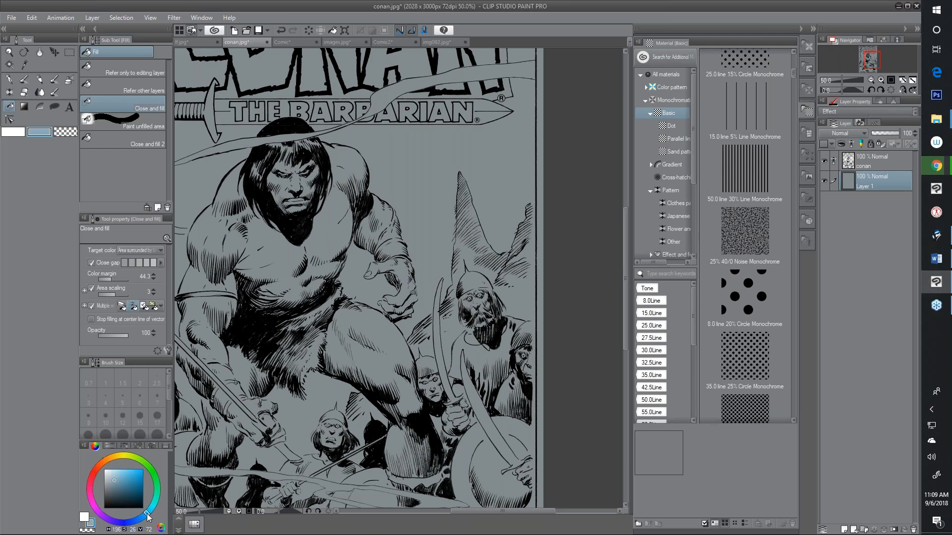
pyautogui.moveTo(111, 480); pyautogui.dragTo(113, 489)
pyautogui.moveTo(485, 161)
pyautogui.mouseDown()
pyautogui.moveTo(444, 184)
pyautogui.moveTo(406, 343)
pyautogui.moveTo(448, 494)
pyautogui.moveTo(518, 506)
pyautogui.moveTo(539, 485)
pyautogui.moveTo(545, 252)
pyautogui.moveTo(540, 179)
pyautogui.moveTo(515, 164)
pyautogui.mouseUp()
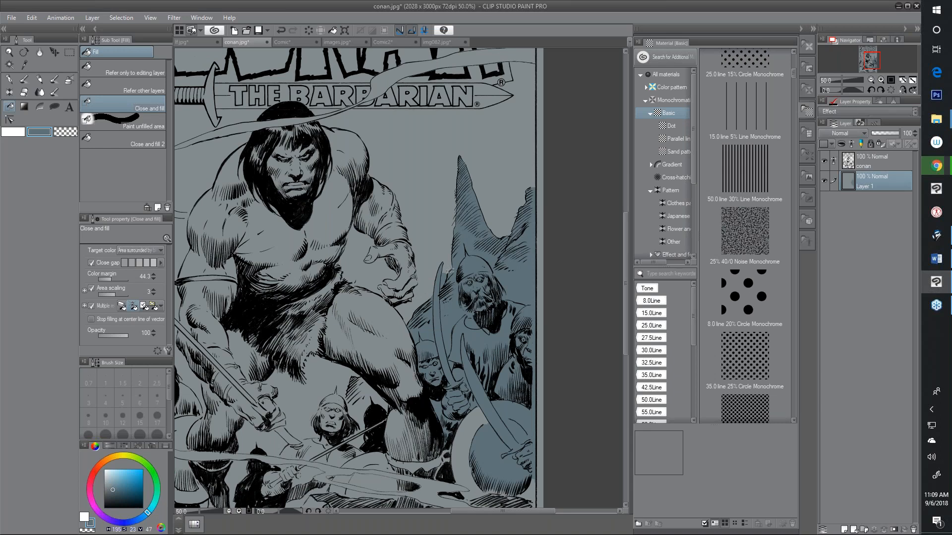
# Sample the grey background colour, shift its hue to yellow, and fill the curved sword and the bearded warrior's tunic using Close and fill.
pyautogui.press('p')
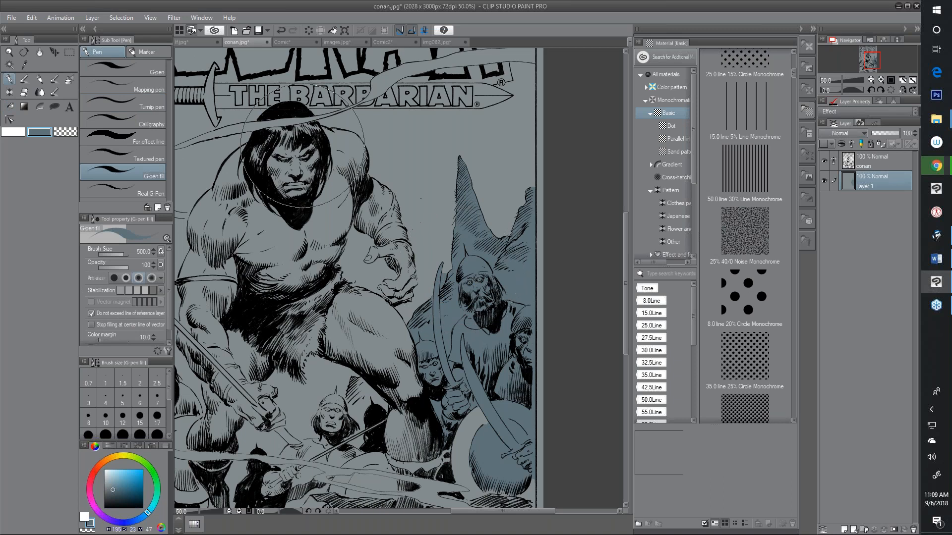
pyautogui.click(124, 72)
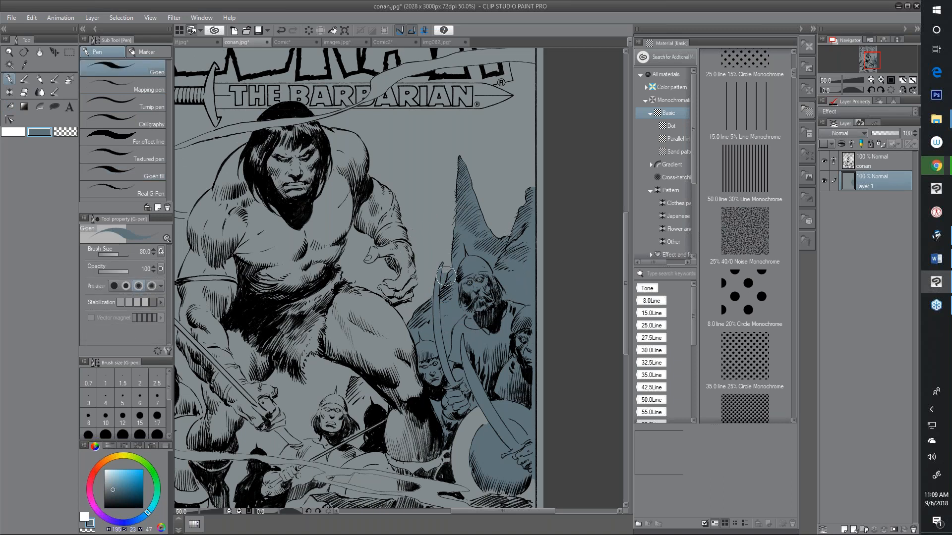
pyautogui.keyDown('alt'); pyautogui.click(446, 244); pyautogui.keyUp('alt')
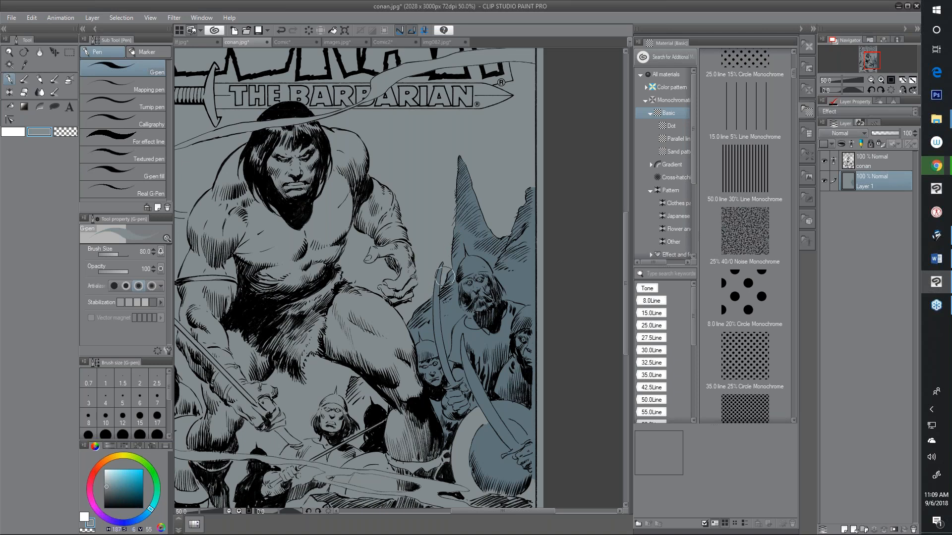
pyautogui.click(10, 107)
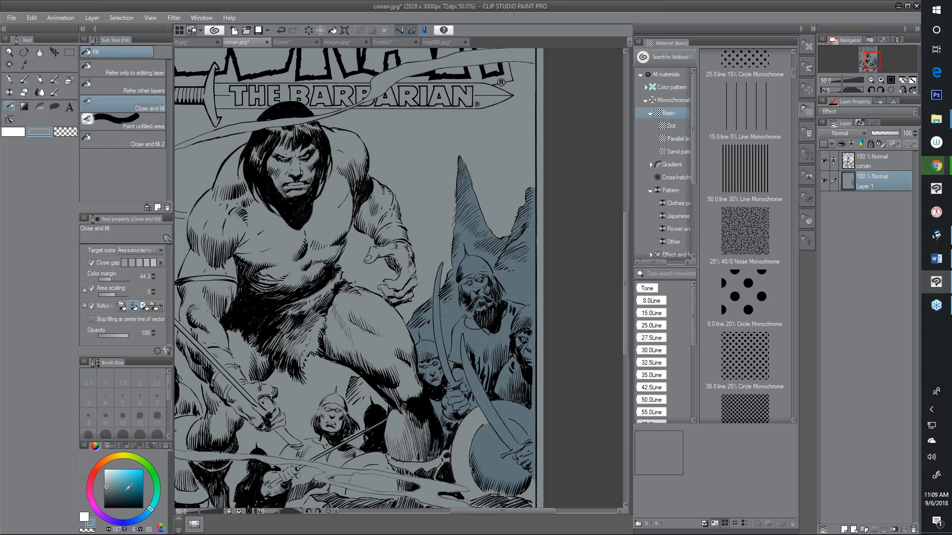
pyautogui.click(126, 456)
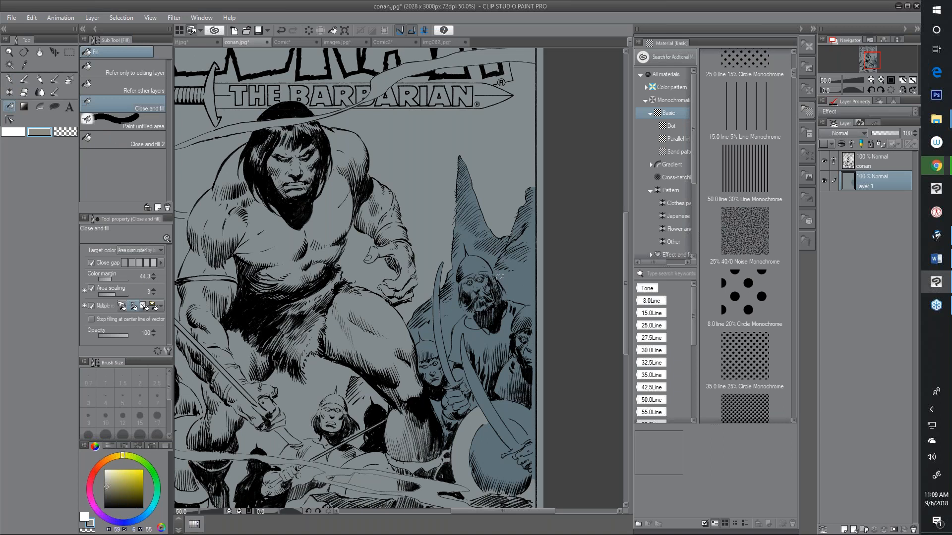
pyautogui.moveTo(465, 382)
pyautogui.mouseDown()
pyautogui.moveTo(454, 365)
pyautogui.moveTo(443, 254)
pyautogui.moveTo(427, 291)
pyautogui.moveTo(435, 365)
pyautogui.moveTo(452, 392)
pyautogui.moveTo(466, 384)
pyautogui.mouseUp()
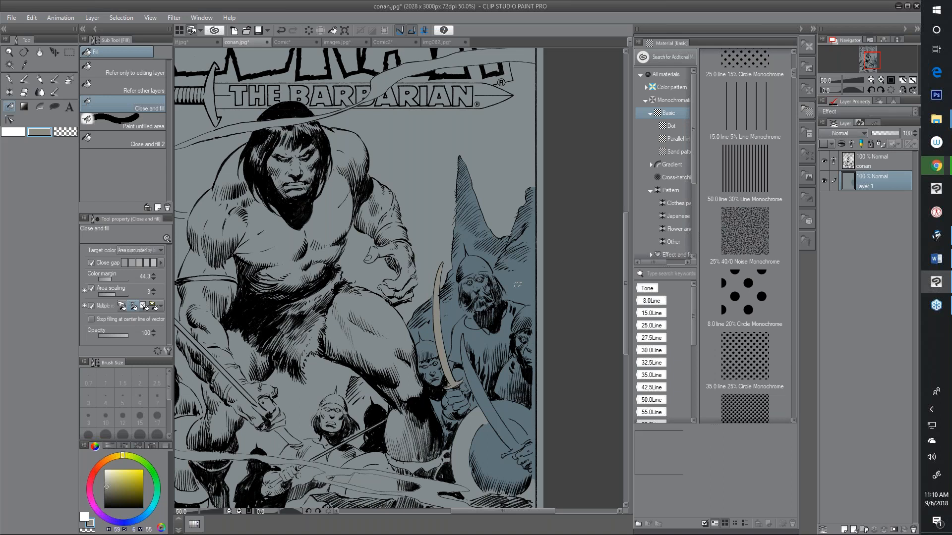
pyautogui.moveTo(532, 298)
pyautogui.mouseDown()
pyautogui.moveTo(506, 296)
pyautogui.moveTo(482, 322)
pyautogui.moveTo(469, 310)
pyautogui.moveTo(451, 319)
pyautogui.moveTo(447, 357)
pyautogui.moveTo(464, 366)
pyautogui.moveTo(460, 354)
pyautogui.moveTo(470, 356)
pyautogui.moveTo(491, 396)
pyautogui.moveTo(501, 394)
pyautogui.moveTo(528, 312)
pyautogui.mouseUp()
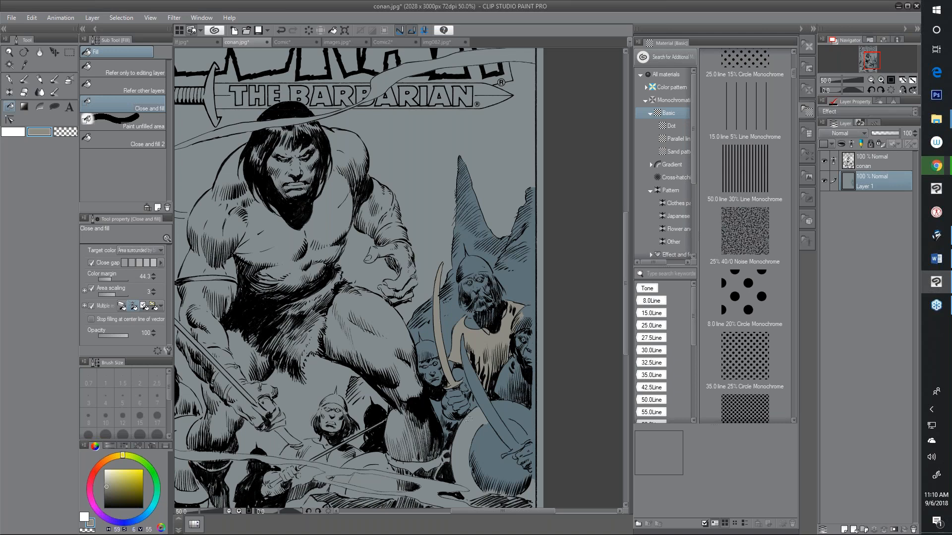
pyautogui.moveTo(446, 398); pyautogui.dragTo(561, 405)
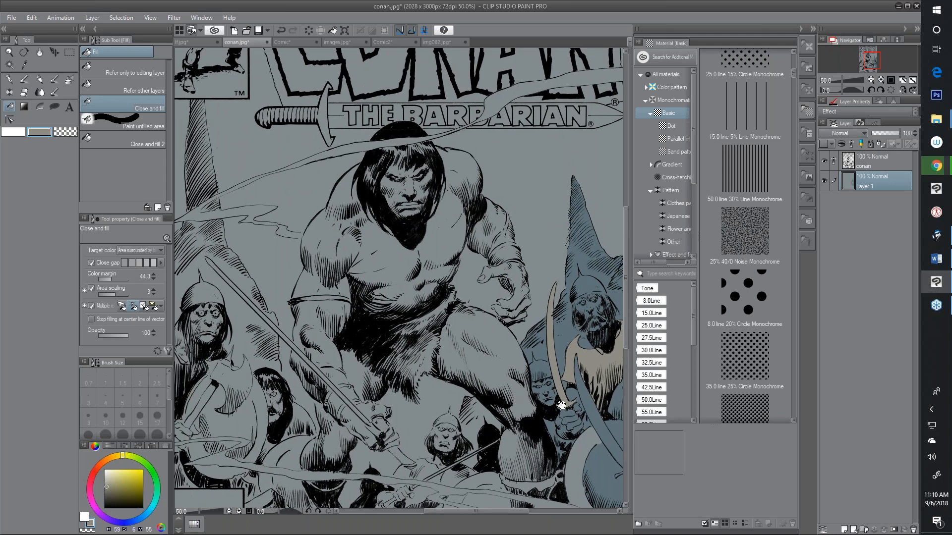
# Choose a light cyan and fill the smoke trail crossing Conan's head and the mountain on Layer 1 with Close and fill.
pyautogui.scroll(-1, 460, 233)
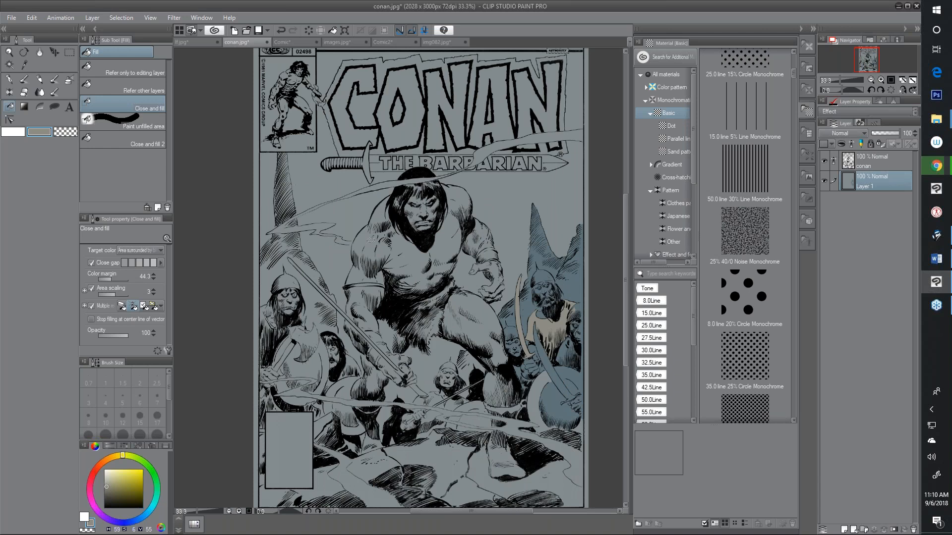
pyautogui.click(153, 505)
pyautogui.click(116, 476)
pyautogui.click(116, 477)
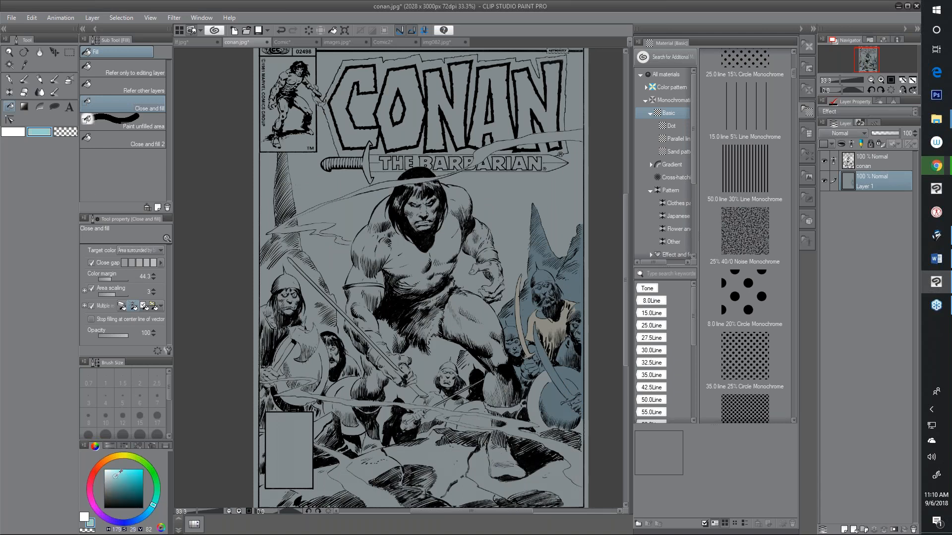
pyautogui.moveTo(590, 121)
pyautogui.mouseDown()
pyautogui.moveTo(495, 134)
pyautogui.moveTo(450, 162)
pyautogui.moveTo(337, 184)
pyautogui.moveTo(261, 234)
pyautogui.moveTo(270, 226)
pyautogui.moveTo(291, 236)
pyautogui.mouseUp()
pyautogui.moveTo(300, 218)
pyautogui.mouseDown()
pyautogui.moveTo(418, 176)
pyautogui.moveTo(452, 180)
pyautogui.moveTo(523, 150)
pyautogui.moveTo(595, 130)
pyautogui.mouseUp()
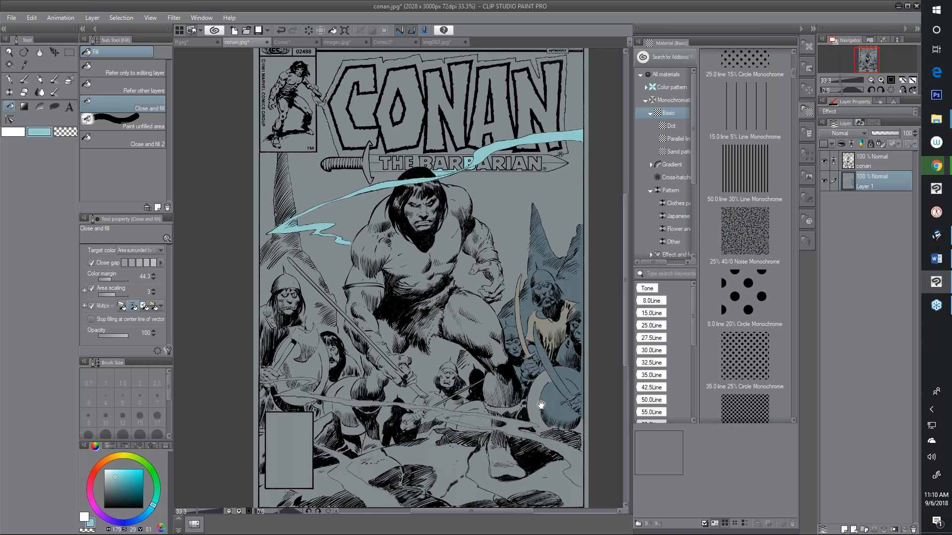
pyautogui.moveTo(496, 340); pyautogui.dragTo(504, 339)
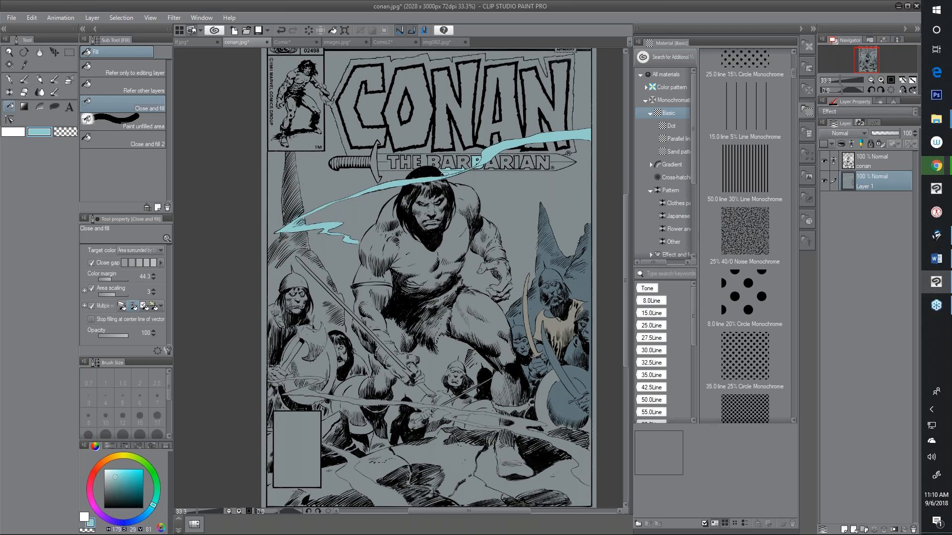
pyautogui.scroll(1, 369, 237)
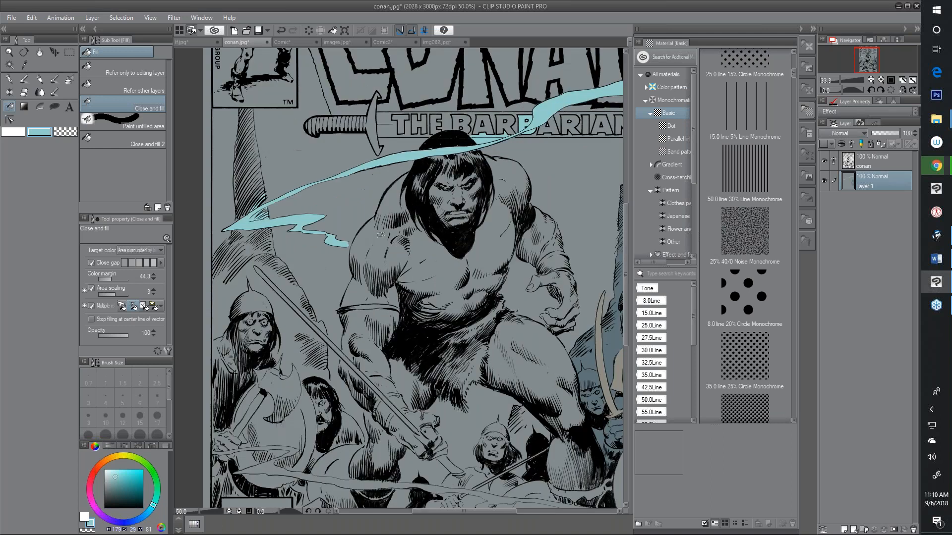
pyautogui.scroll(2, 380, 234)
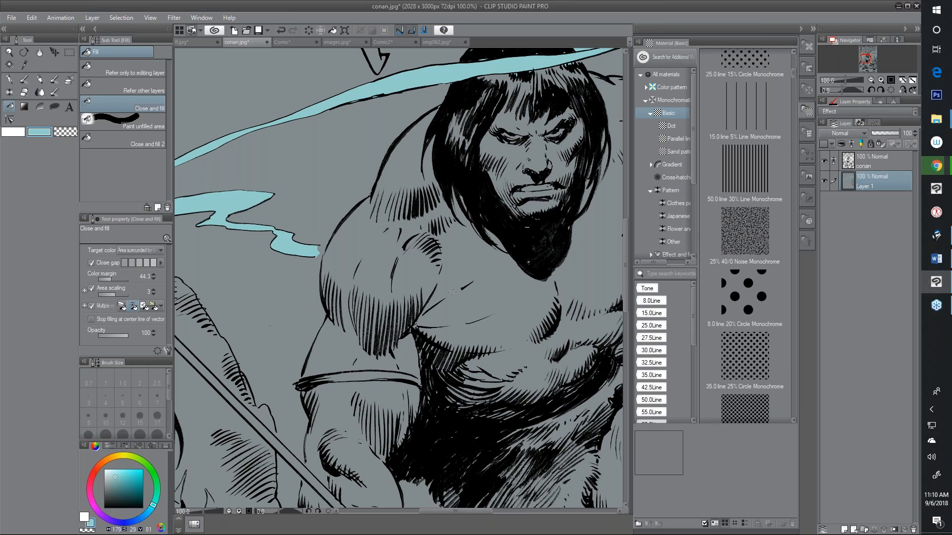
pyautogui.moveTo(520, 305); pyautogui.dragTo(385, 359)
pyautogui.scroll(-2, 387, 345)
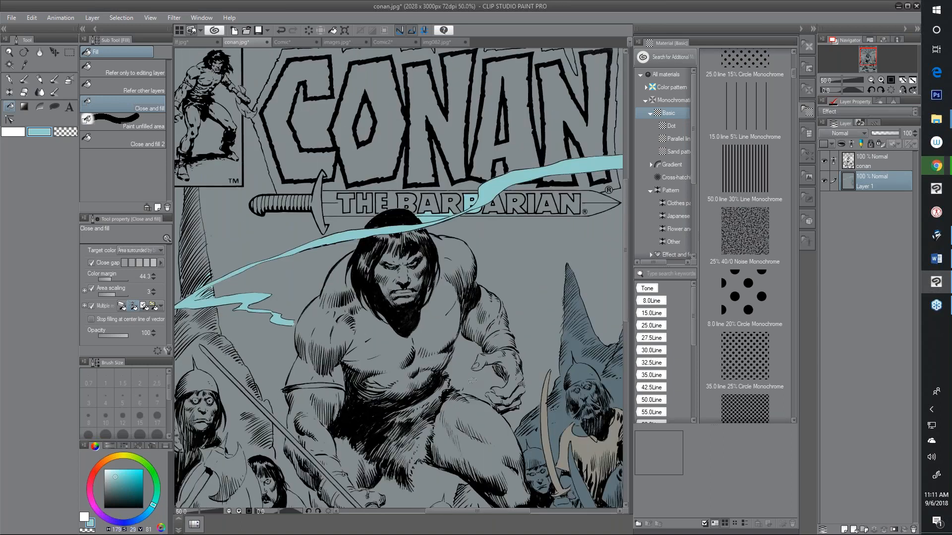
pyautogui.moveTo(406, 356); pyautogui.dragTo(456, 356)
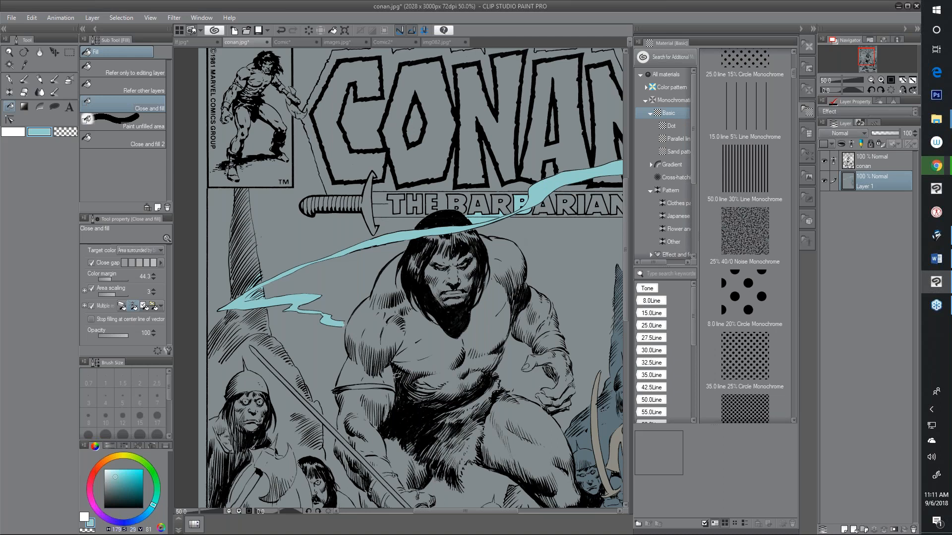
# Switch to the G-pen with the grey background colour sampled, and examine its Anti-overflow settings for not exceeding reference layer lines.
pyautogui.press('p')
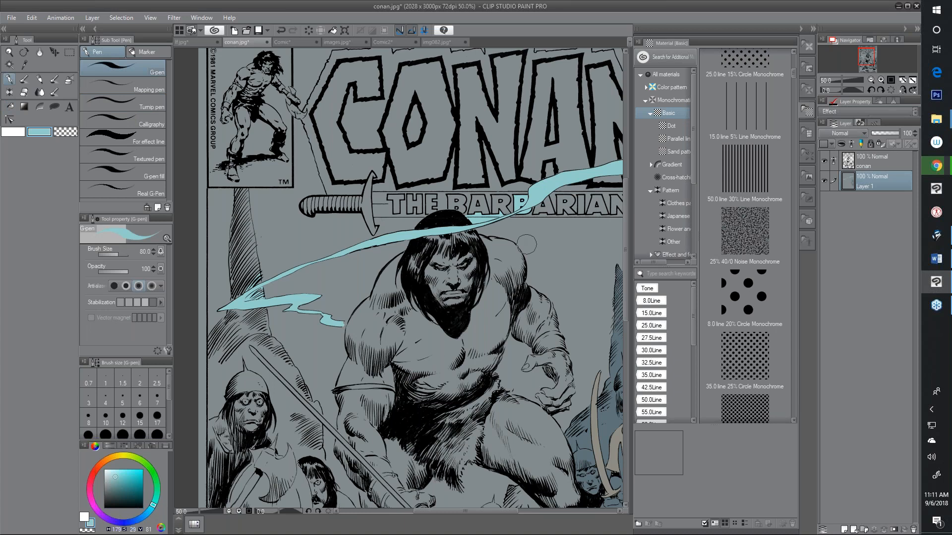
pyautogui.keyDown('alt'); pyautogui.click(573, 249); pyautogui.keyUp('alt')
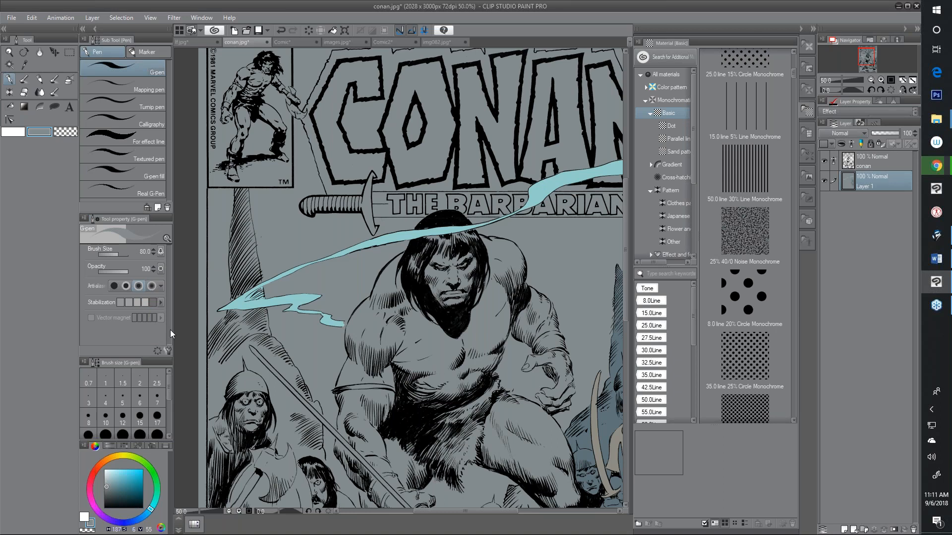
pyautogui.click(167, 351)
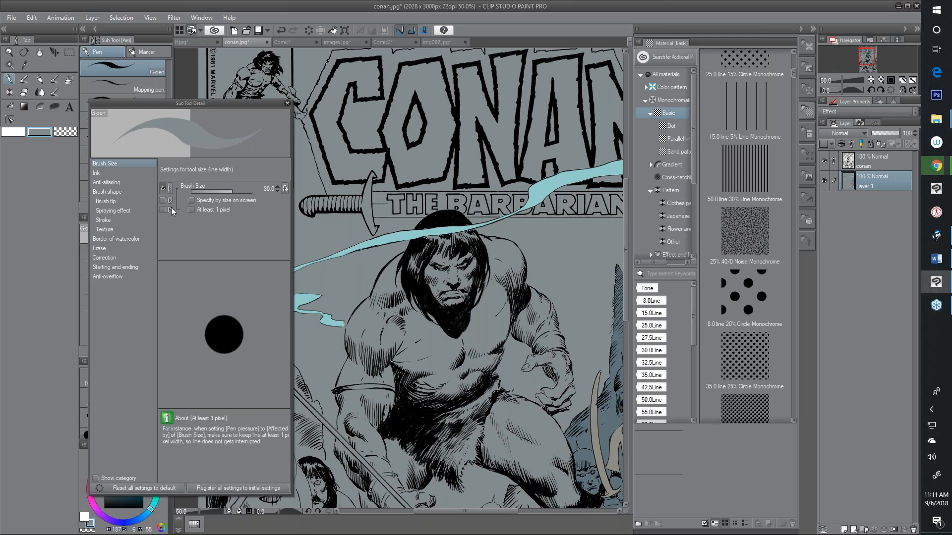
pyautogui.click(110, 275)
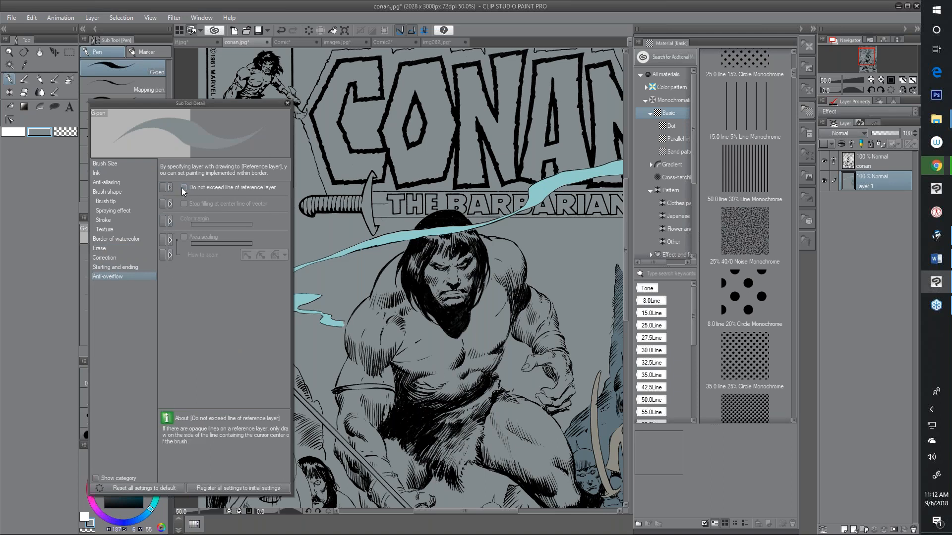
pyautogui.click(287, 103)
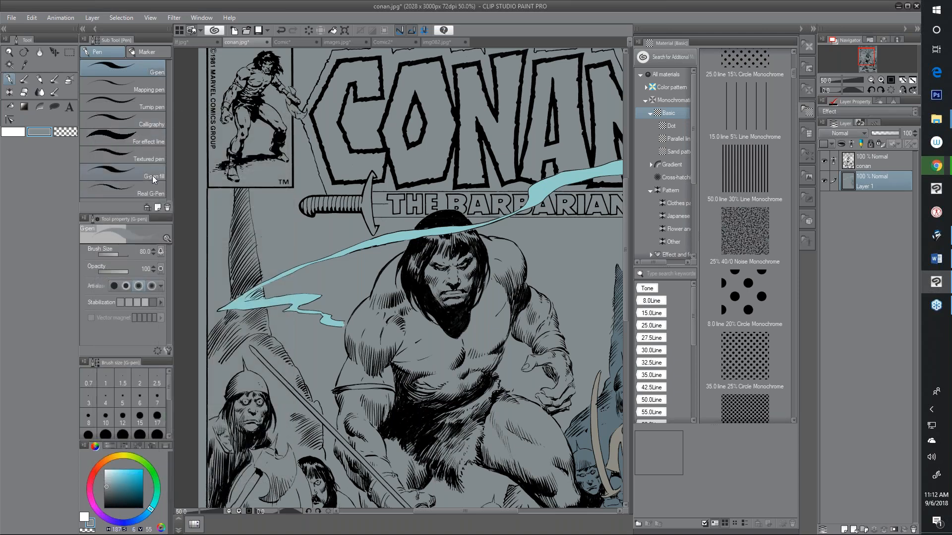
# Switch to the G-pen fill brush, reduce its size to 30, and shift the drawing colour's hue to yellow.
pyautogui.click(153, 180)
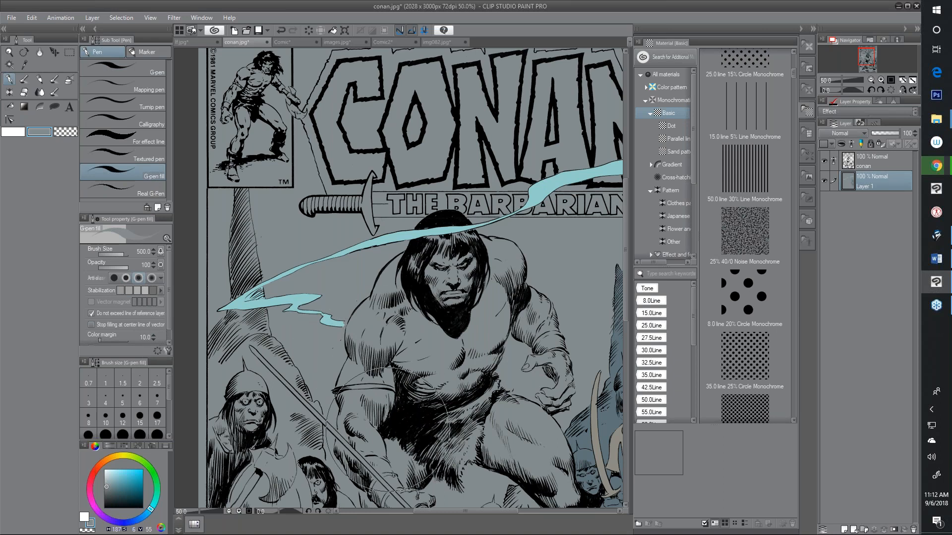
pyautogui.press('[')
pyautogui.press('[')
pyautogui.press('[')
pyautogui.press('[')
pyautogui.press('[')
pyautogui.press('[')
pyautogui.press('[')
pyautogui.press('[')
pyautogui.press('[')
pyautogui.press('[')
pyautogui.press('[')
pyautogui.press('[')
pyautogui.press('[')
pyautogui.press('[')
pyautogui.click(125, 456)
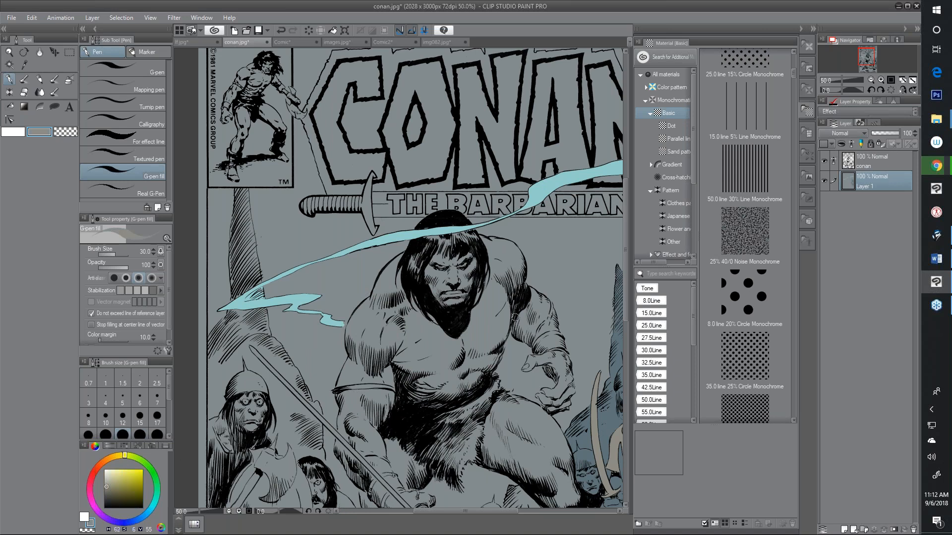
# Paint Conan's long sword blade and gripping hand tan on Layer 1 with the G-pen fill brush, undoing a stray stroke.
pyautogui.moveTo(499, 335); pyautogui.dragTo(503, 257)
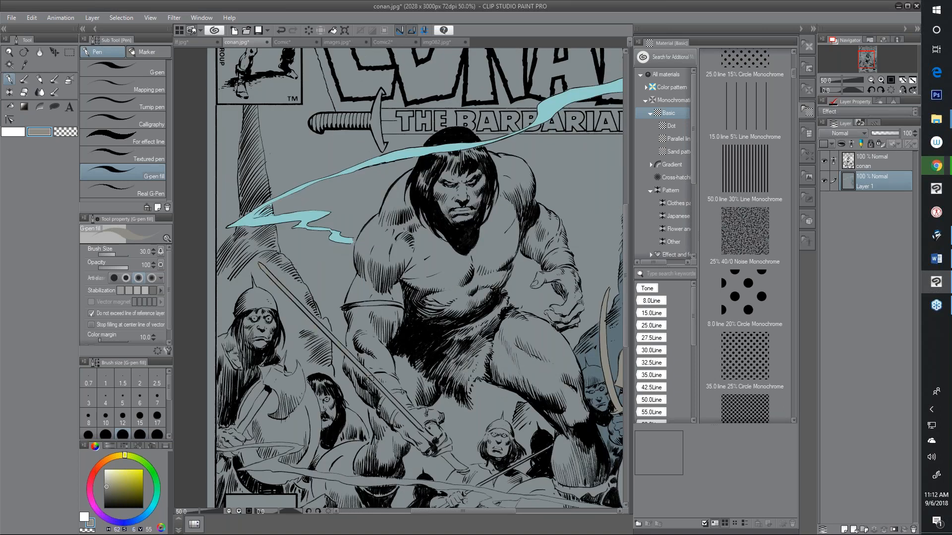
pyautogui.hotkey('ctrl', 'z')
pyautogui.moveTo(397, 403); pyautogui.dragTo(433, 441)
pyautogui.press(']')
pyautogui.press(']')
pyautogui.press(']')
pyautogui.press(']')
pyautogui.press(']')
pyautogui.press(']')
pyautogui.press(']')
pyautogui.press(']')
# Return to Close and fill and examine its Target color choices, including Area surrounded by black, and its Close gap setting.
pyautogui.click(11, 107)
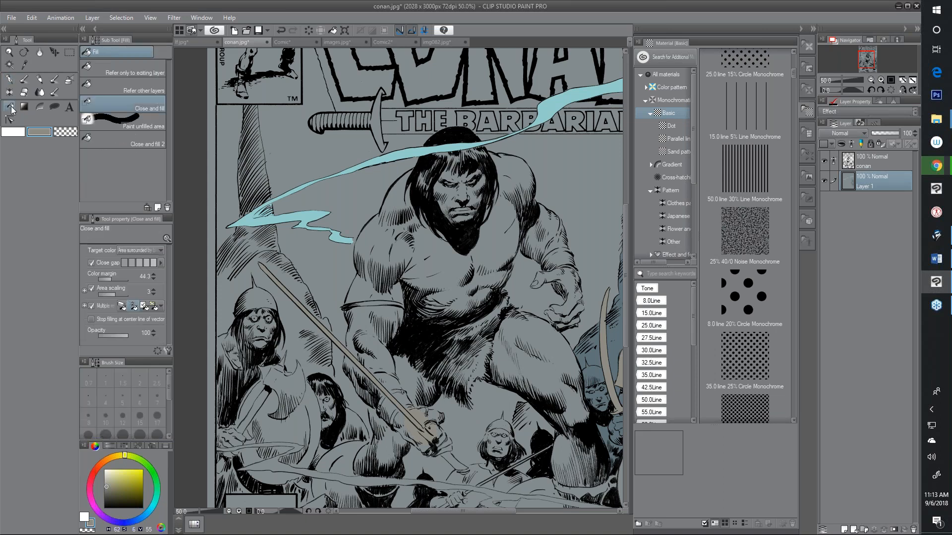
pyautogui.click(138, 252)
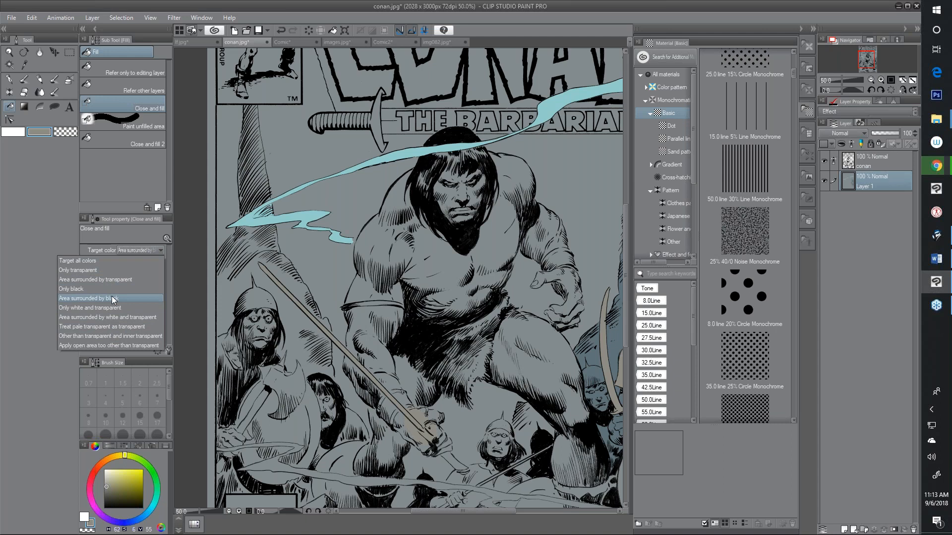
pyautogui.click(4, 255)
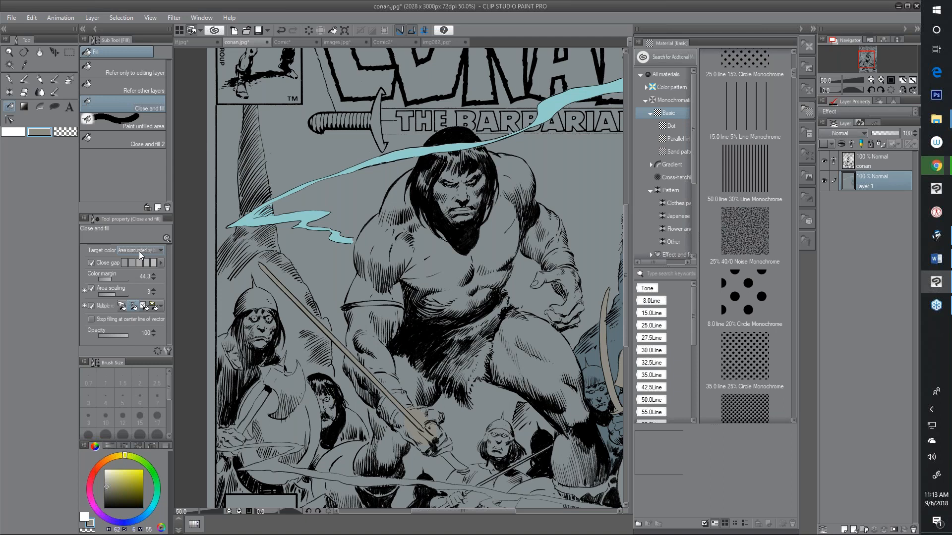
pyautogui.click(139, 251)
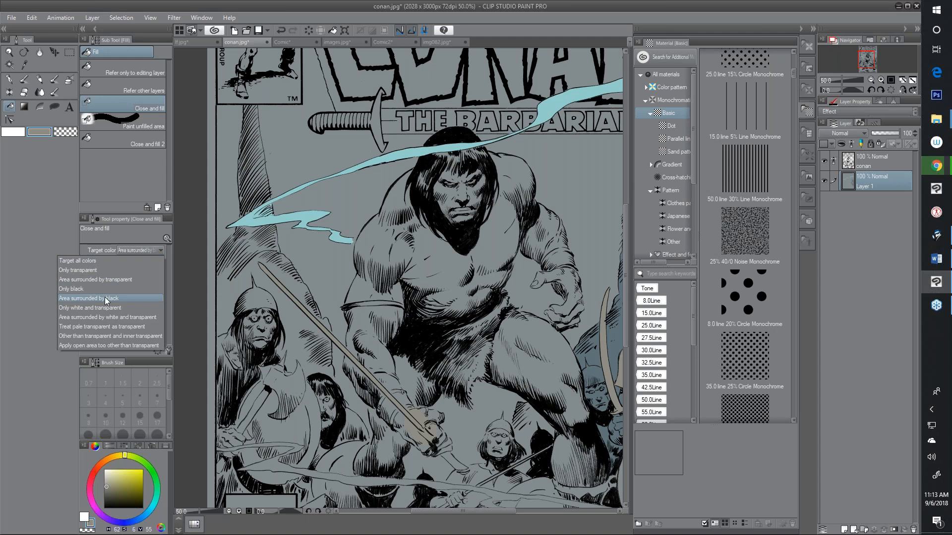
pyautogui.click(45, 257)
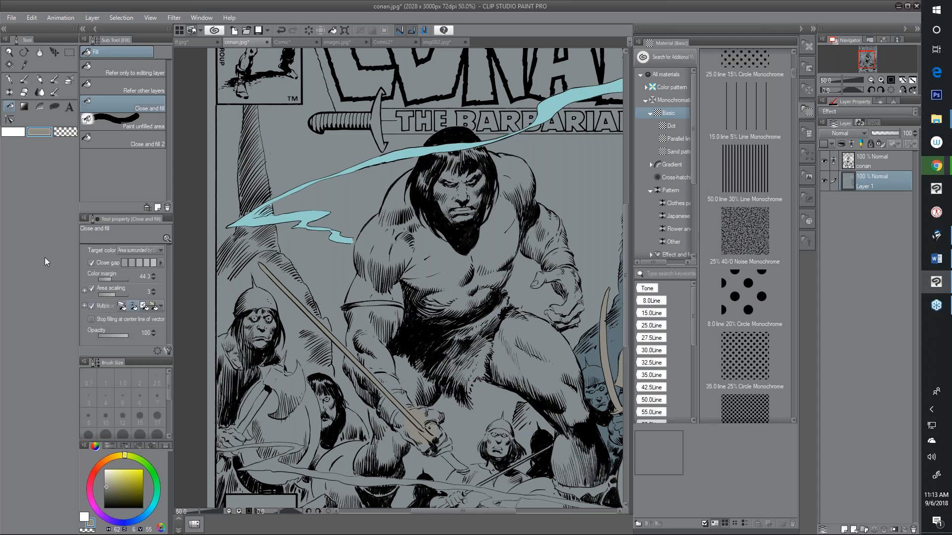
pyautogui.click(152, 264)
# Block in Conan's face, shoulders, torso and arms with the tan colour on Layer 1 using Lasso fill.
pyautogui.moveTo(473, 209); pyautogui.dragTo(430, 250)
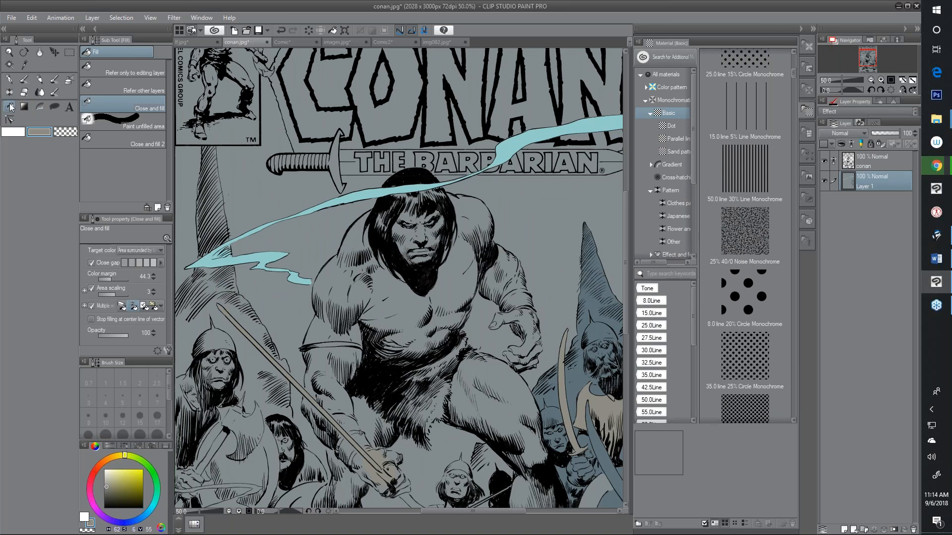
pyautogui.click(54, 107)
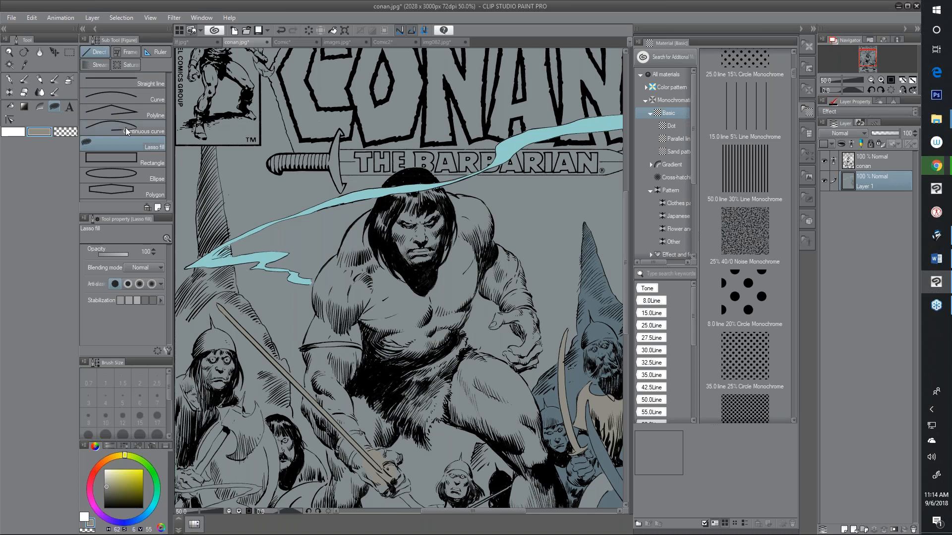
pyautogui.moveTo(452, 210)
pyautogui.mouseDown()
pyautogui.moveTo(405, 264)
pyautogui.moveTo(446, 214)
pyautogui.moveTo(488, 205)
pyautogui.mouseUp()
pyautogui.moveTo(491, 243)
pyautogui.mouseDown()
pyautogui.moveTo(426, 337)
pyautogui.moveTo(416, 370)
pyautogui.moveTo(407, 277)
pyautogui.mouseUp()
pyautogui.moveTo(438, 241)
pyautogui.mouseDown()
pyautogui.moveTo(403, 275)
pyautogui.moveTo(447, 239)
pyautogui.moveTo(464, 318)
pyautogui.mouseUp()
pyautogui.moveTo(368, 278)
pyautogui.mouseDown()
pyautogui.moveTo(326, 262)
pyautogui.moveTo(378, 271)
pyautogui.moveTo(346, 308)
pyautogui.moveTo(345, 296)
pyautogui.mouseUp()
pyautogui.click(155, 53)
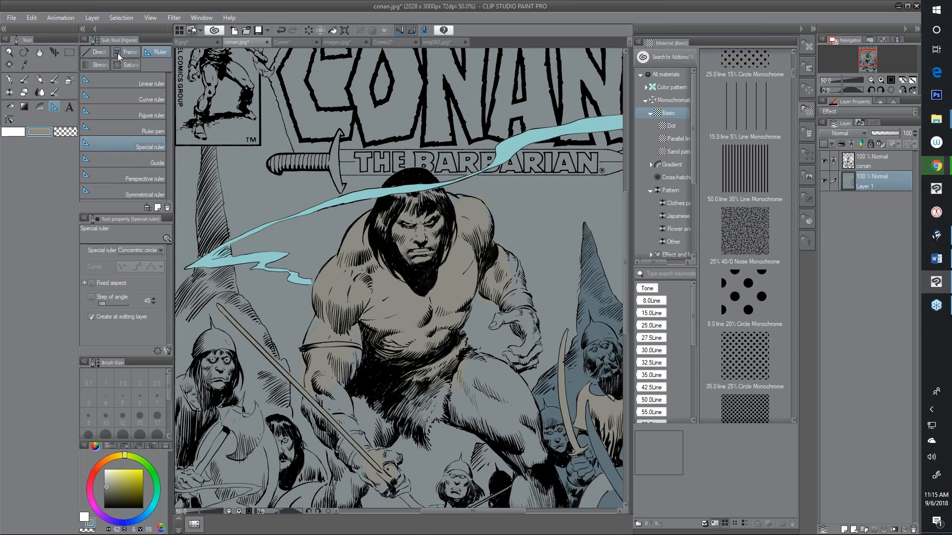
pyautogui.click(98, 52)
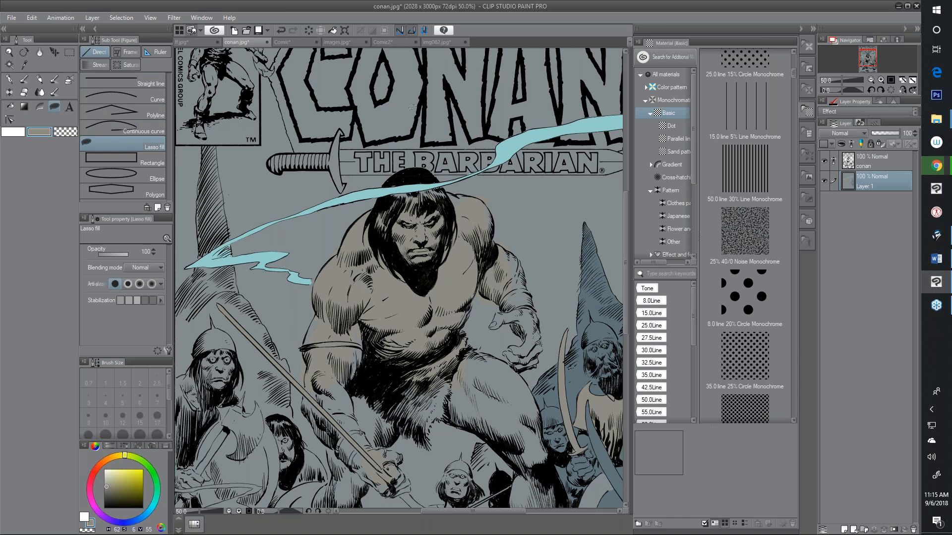
# Switch to the lf.jpg drawing and hide its halftone tone layer and the inked Layer 1, leaving the pencil sketch.
pyautogui.click(197, 41)
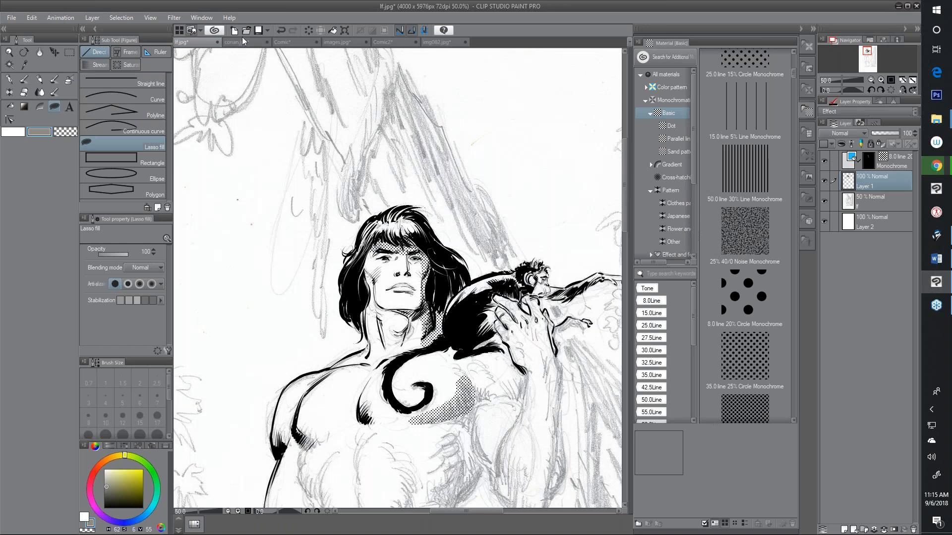
pyautogui.scroll(-1, 476, 199)
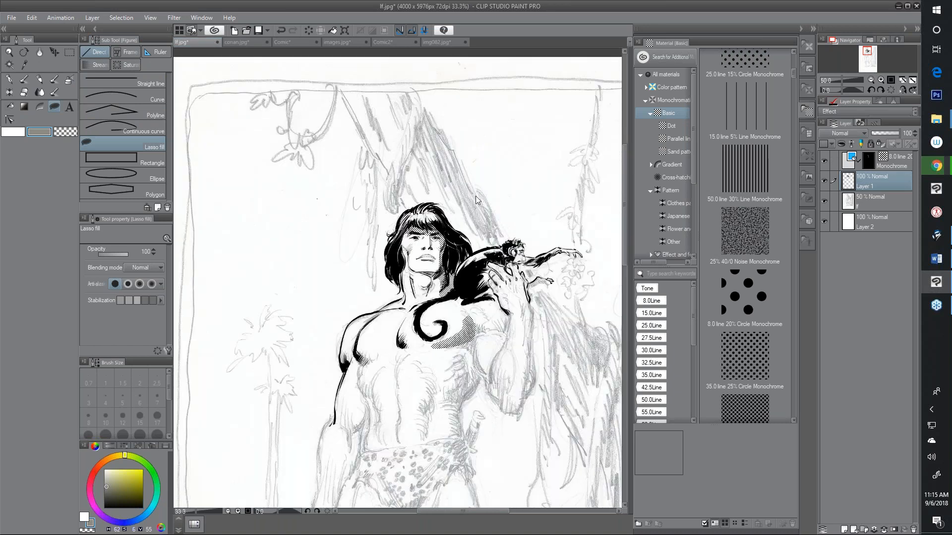
pyautogui.moveTo(471, 349)
pyautogui.mouseDown()
pyautogui.moveTo(448, 264)
pyautogui.moveTo(445, 357)
pyautogui.mouseUp()
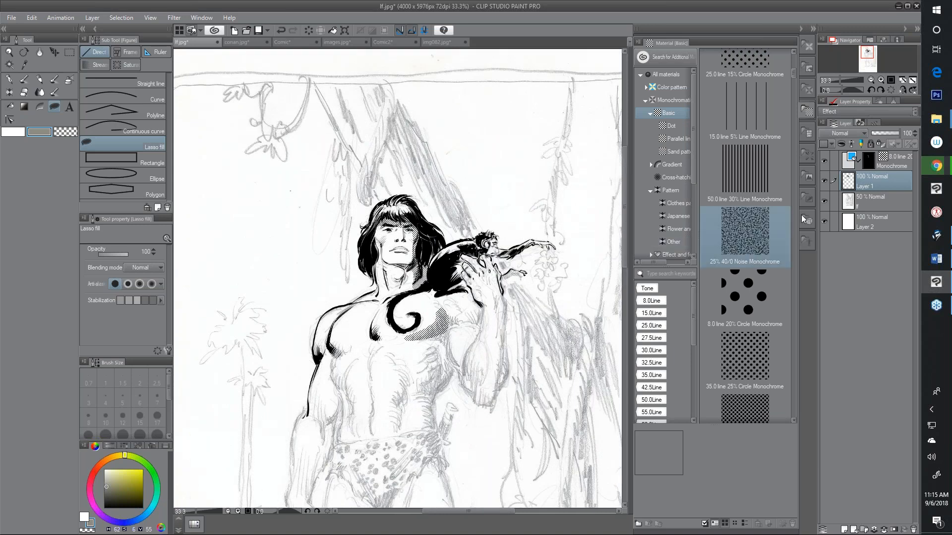
pyautogui.click(825, 161)
pyautogui.click(823, 183)
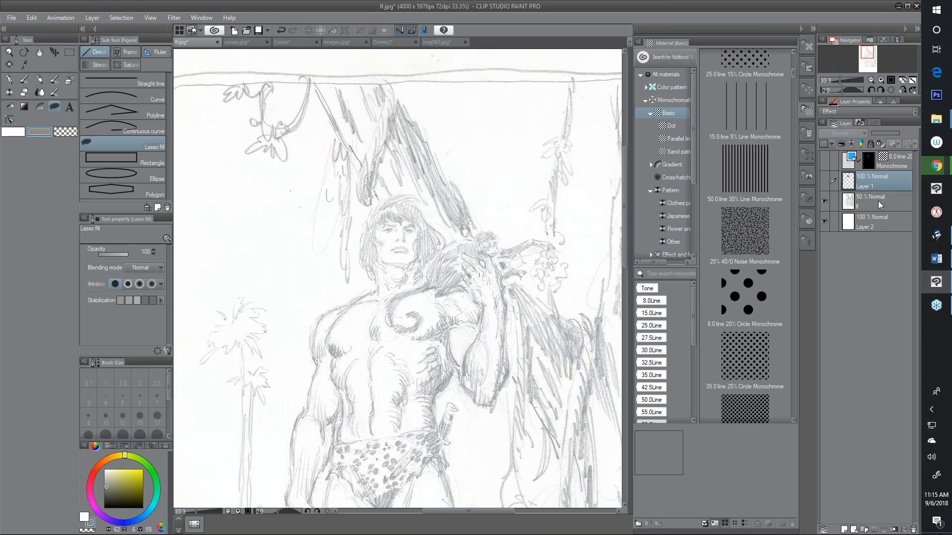
pyautogui.click(824, 182)
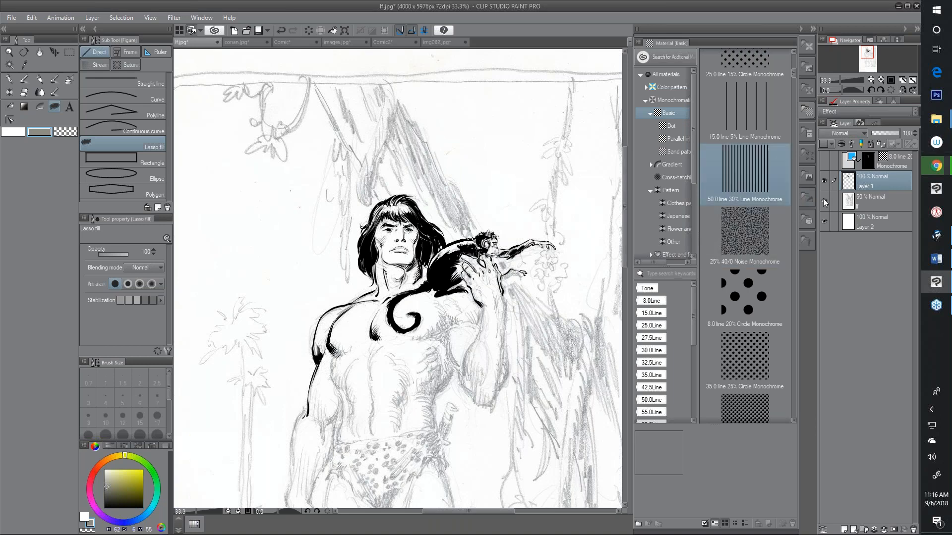
pyautogui.click(823, 182)
# Add a new raster layer directly above the 50% opacity pencil sketch layer.
pyautogui.click(892, 202)
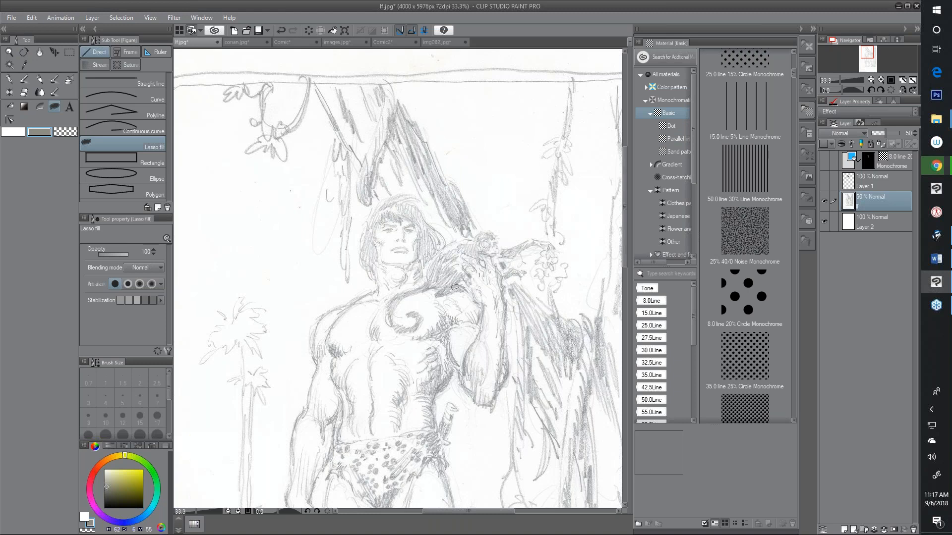
pyautogui.moveTo(499, 310)
pyautogui.mouseDown()
pyautogui.moveTo(460, 231)
pyautogui.moveTo(465, 206)
pyautogui.moveTo(489, 385)
pyautogui.mouseUp()
pyautogui.moveTo(470, 229)
pyautogui.mouseDown()
pyautogui.moveTo(479, 266)
pyautogui.moveTo(473, 308)
pyautogui.moveTo(463, 230)
pyautogui.moveTo(504, 255)
pyautogui.moveTo(489, 237)
pyautogui.moveTo(480, 262)
pyautogui.mouseUp()
pyautogui.click(844, 529)
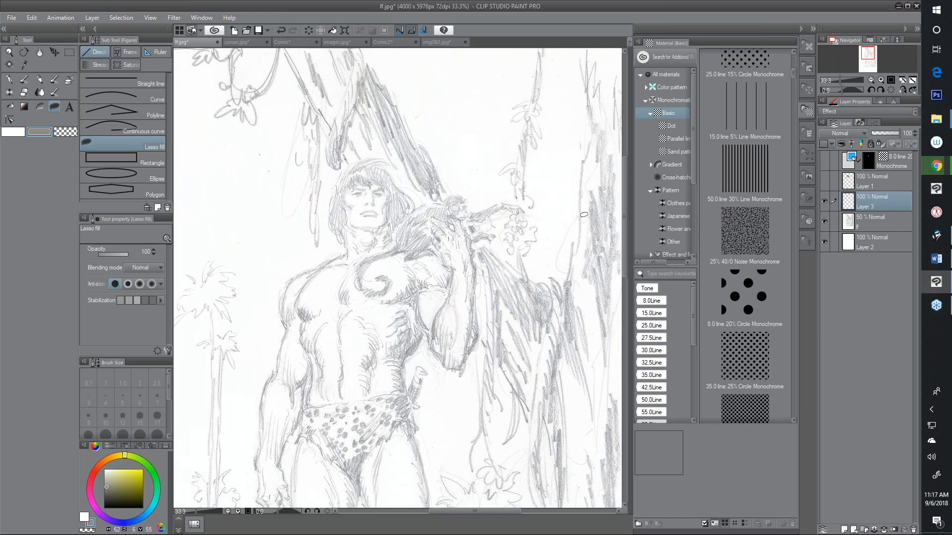
# Choose the G-pen and set the drawing colour to black, framing the sketched figure's head and shoulders.
pyautogui.scroll(1, 230, 470)
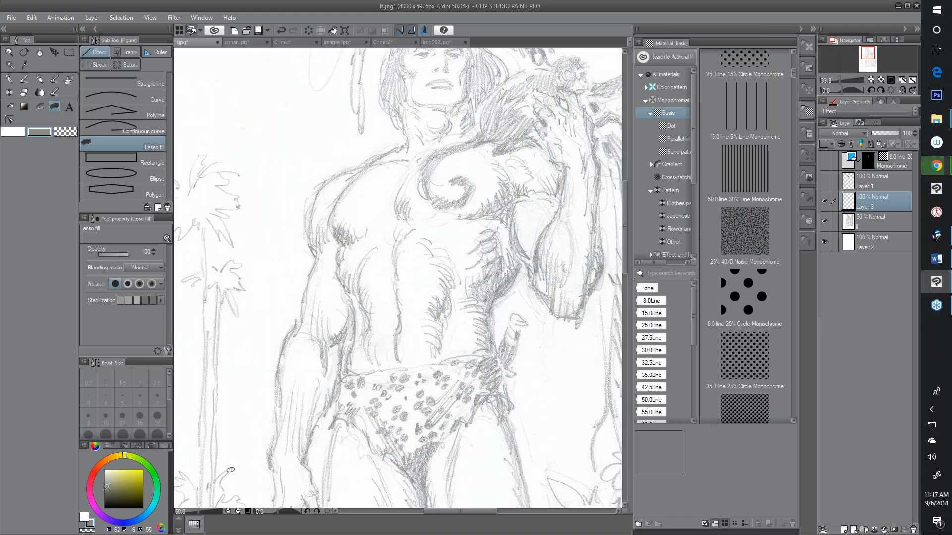
pyautogui.moveTo(462, 212); pyautogui.dragTo(431, 391)
pyautogui.click(54, 93)
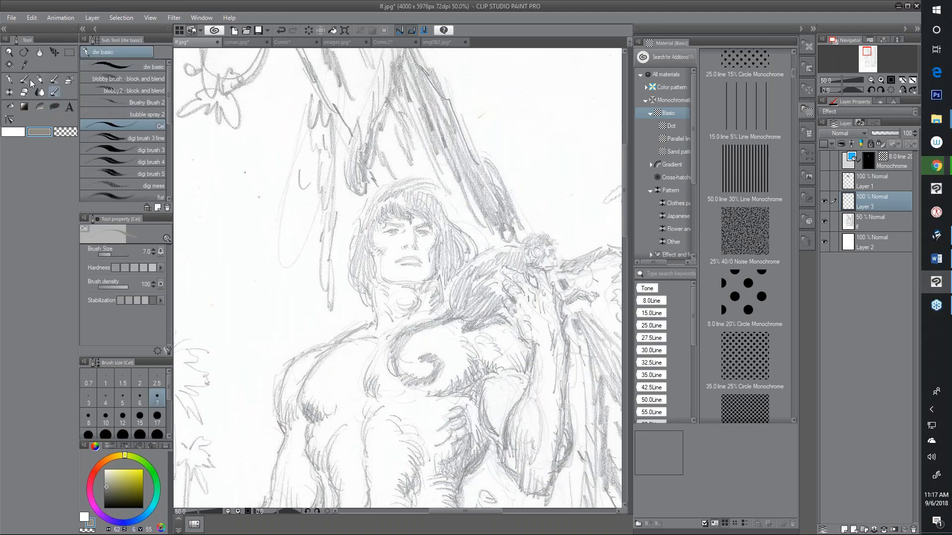
pyautogui.click(9, 80)
pyautogui.click(133, 66)
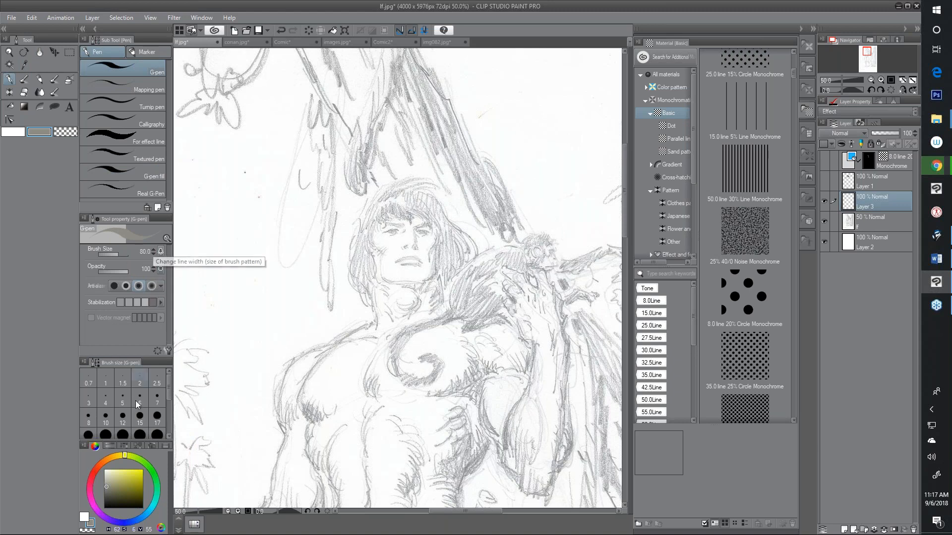
pyautogui.moveTo(115, 492); pyautogui.dragTo(104, 508)
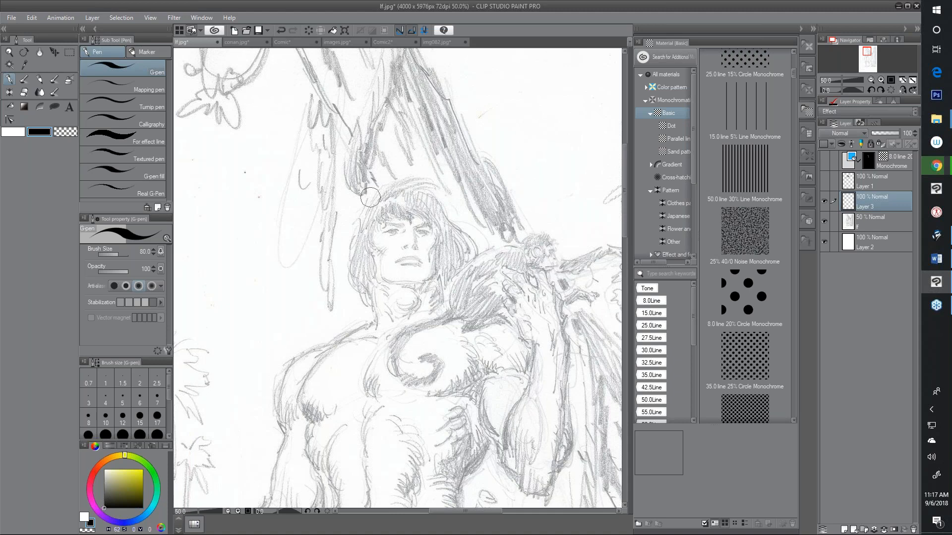
# Draw size 80 practice strokes with the G-pen beside the figure's head and across the shoulder, testing the pen's stabilization.
pyautogui.moveTo(285, 189)
pyautogui.mouseDown()
pyautogui.moveTo(247, 268)
pyautogui.moveTo(302, 224)
pyautogui.mouseUp()
pyautogui.moveTo(229, 308); pyautogui.dragTo(313, 206)
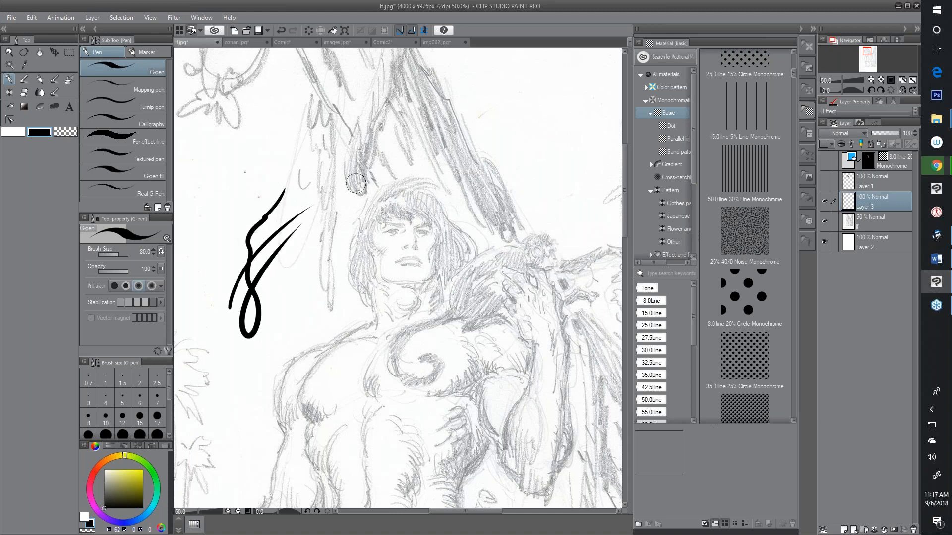
pyautogui.moveTo(211, 295)
pyautogui.mouseDown()
pyautogui.moveTo(268, 222)
pyautogui.moveTo(257, 218)
pyautogui.moveTo(311, 183)
pyautogui.mouseUp()
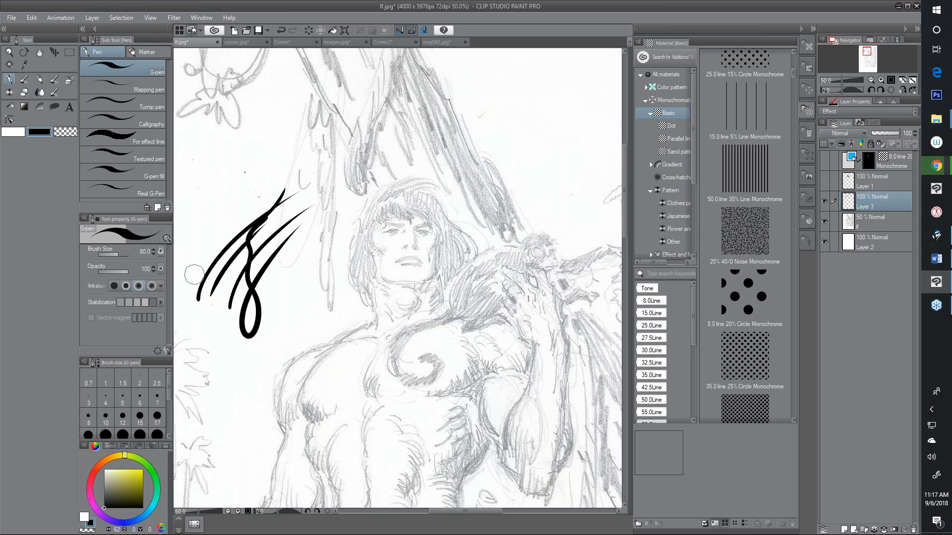
pyautogui.moveTo(194, 269); pyautogui.dragTo(327, 155)
pyautogui.moveTo(198, 233); pyautogui.dragTo(353, 131)
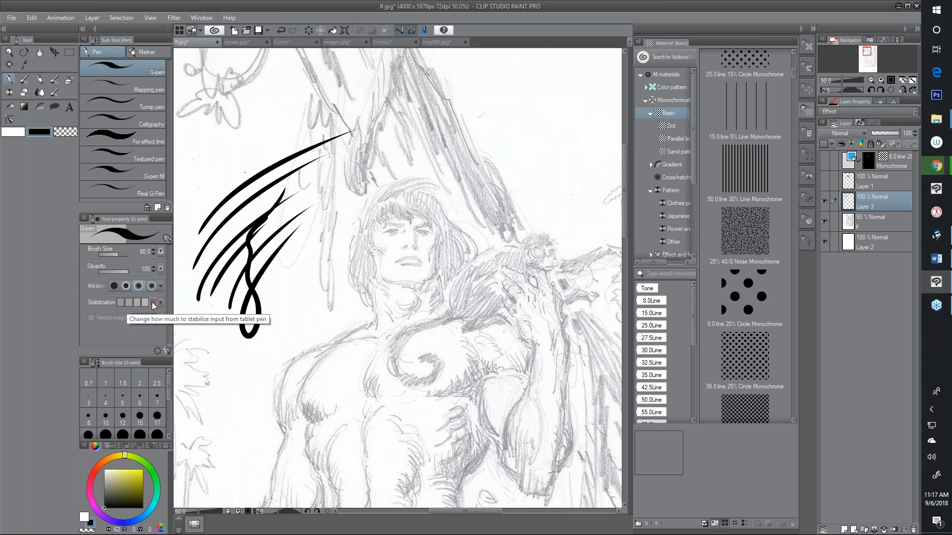
pyautogui.moveTo(252, 342)
pyautogui.mouseDown()
pyautogui.moveTo(356, 217)
pyautogui.moveTo(382, 204)
pyautogui.mouseUp()
pyautogui.moveTo(280, 333); pyautogui.dragTo(396, 201)
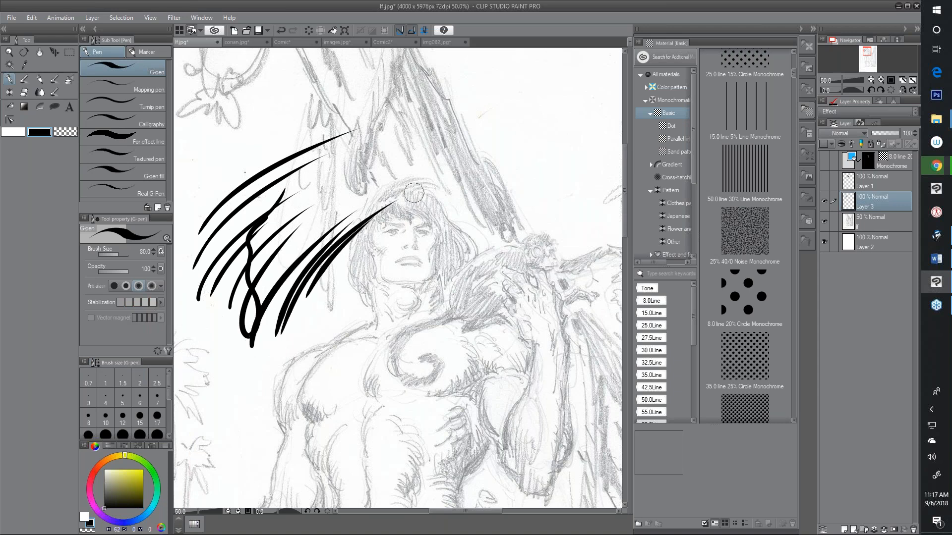
pyautogui.moveTo(293, 342); pyautogui.dragTo(379, 227)
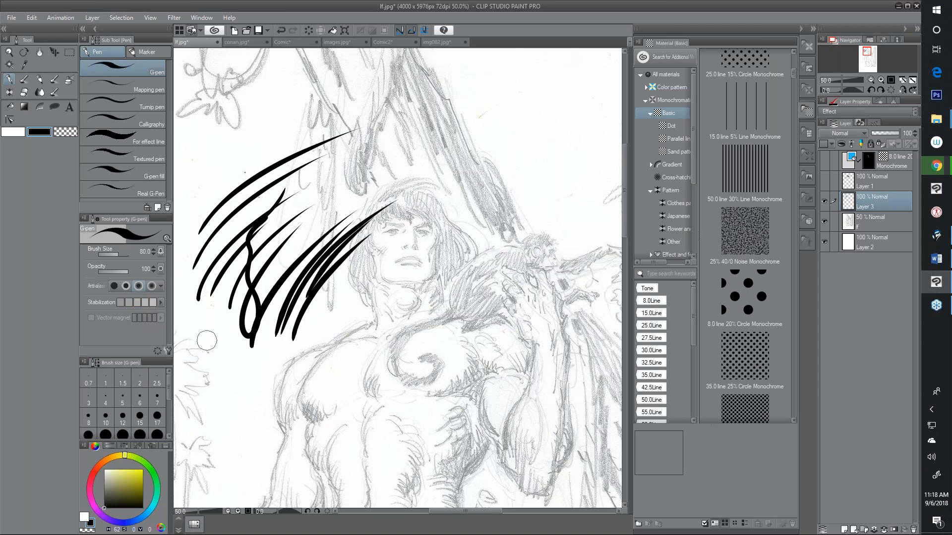
# Lower the G-pen's stabilization and draw a series of long curved practice strokes across the figure's face and chest.
pyautogui.click(129, 302)
pyautogui.moveTo(300, 350); pyautogui.dragTo(385, 263)
pyautogui.moveTo(322, 345)
pyautogui.mouseDown()
pyautogui.moveTo(343, 312)
pyautogui.moveTo(425, 254)
pyautogui.mouseUp()
pyautogui.moveTo(321, 358)
pyautogui.mouseDown()
pyautogui.moveTo(391, 284)
pyautogui.moveTo(448, 261)
pyautogui.mouseUp()
pyautogui.moveTo(317, 371)
pyautogui.mouseDown()
pyautogui.moveTo(502, 253)
pyautogui.moveTo(362, 322)
pyautogui.moveTo(515, 257)
pyautogui.mouseUp()
pyautogui.moveTo(334, 360)
pyautogui.mouseDown()
pyautogui.moveTo(386, 321)
pyautogui.moveTo(559, 269)
pyautogui.mouseUp()
pyautogui.moveTo(289, 407)
pyautogui.mouseDown()
pyautogui.moveTo(426, 318)
pyautogui.moveTo(506, 293)
pyautogui.mouseUp()
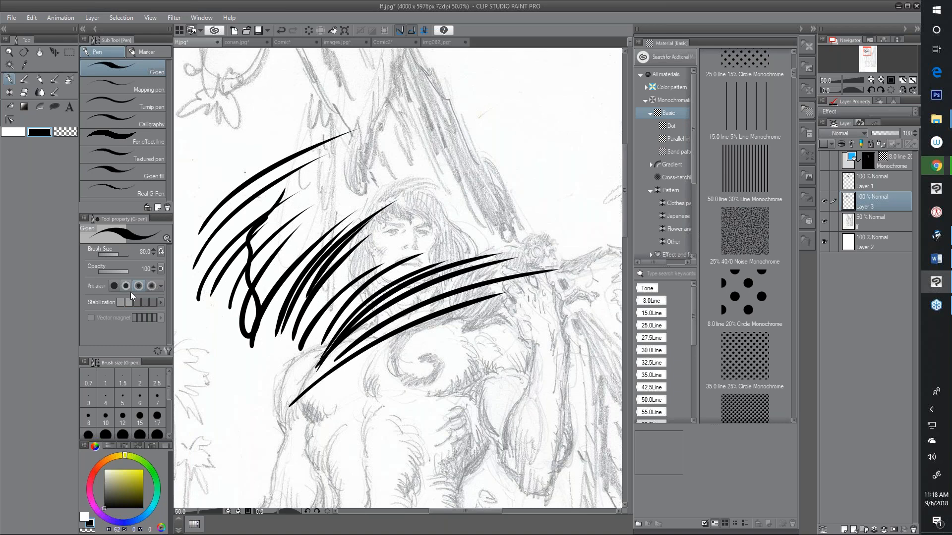
# Raise the G-pen's stabilization again and undo all the practice strokes along with the new layer.
pyautogui.click(142, 302)
pyautogui.hotkey('ctrl', 'z')
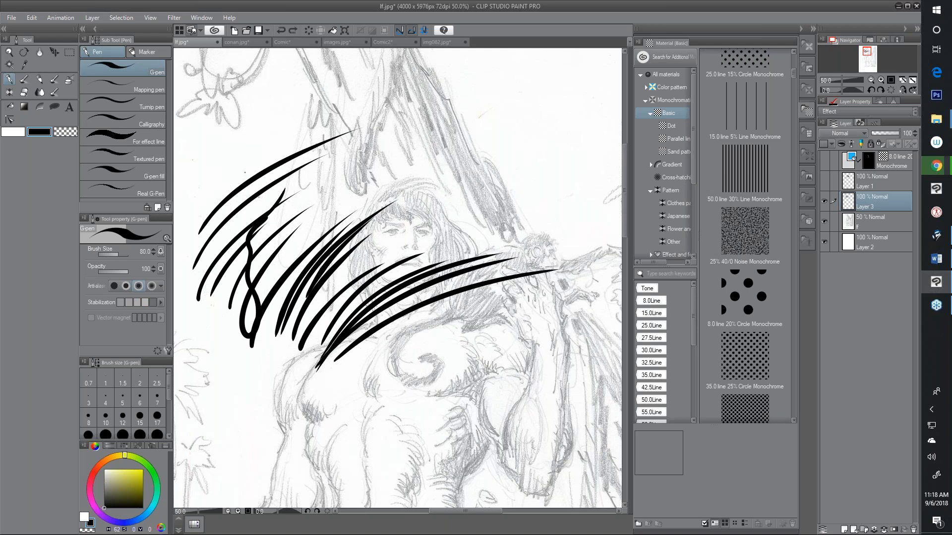
pyautogui.hotkey('ctrl', 'z')
pyautogui.hotkey('ctrl', 'z')
pyautogui.hotkey('ctrl', 'z')
pyautogui.hotkey('ctrl', 'z')
pyautogui.hotkey('ctrl', 'z')
pyautogui.hotkey('ctrl', 'z')
pyautogui.hotkey('ctrl', 'z')
pyautogui.hotkey('ctrl', 'z')
pyautogui.hotkey('ctrl', 'z')
pyautogui.hotkey('ctrl', 'z')
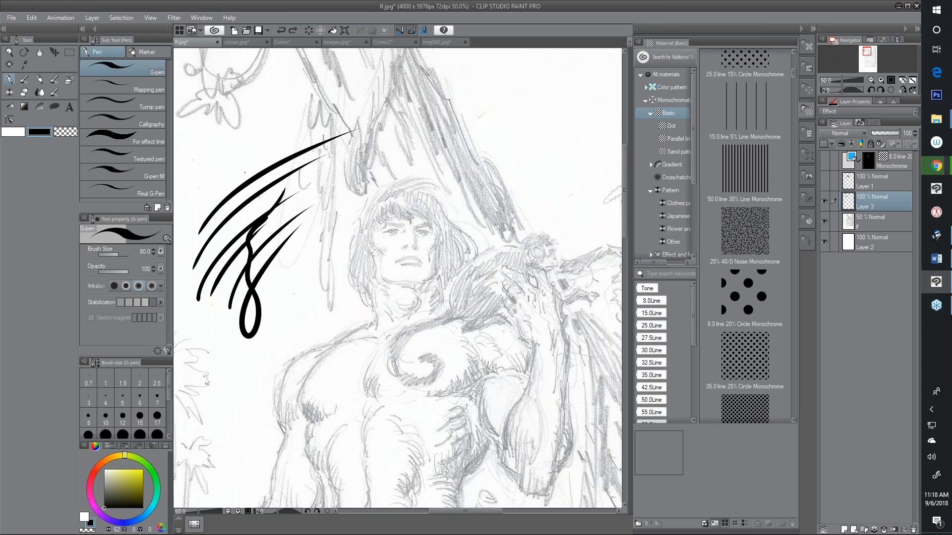
pyautogui.hotkey('ctrl', 'z')
pyautogui.hotkey('ctrl', 'z')
pyautogui.hotkey('ctrl', 'z')
pyautogui.hotkey('ctrl', 'z')
pyautogui.hotkey('ctrl', 'z')
pyautogui.hotkey('ctrl', 'z')
pyautogui.hotkey('ctrl', 'z')
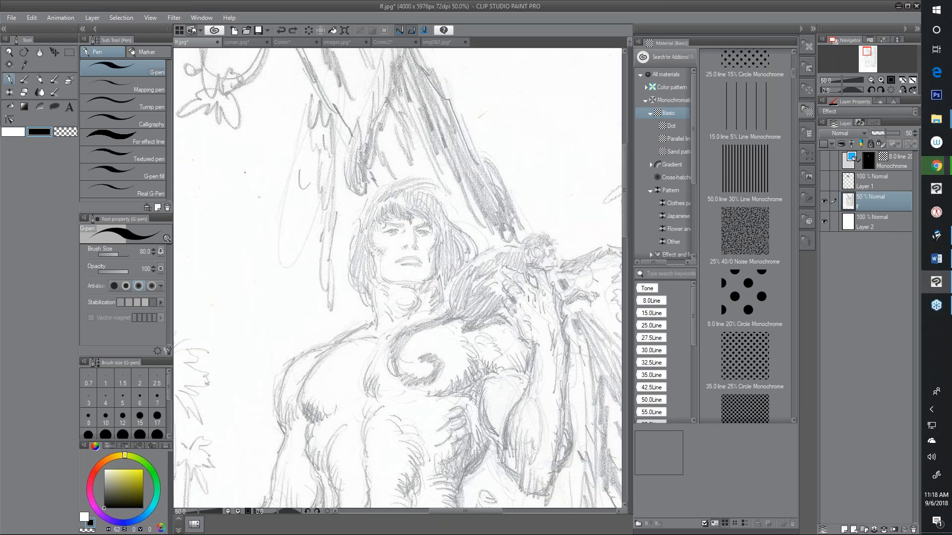
# Add a new raster layer above the 50% opacity pencil sketch and reduce the G-pen's brush size to 20.
pyautogui.click(844, 530)
pyautogui.press('[')
pyautogui.press('[')
pyautogui.press('[')
pyautogui.press('[')
pyautogui.press('[')
pyautogui.press('[')
pyautogui.press('[')
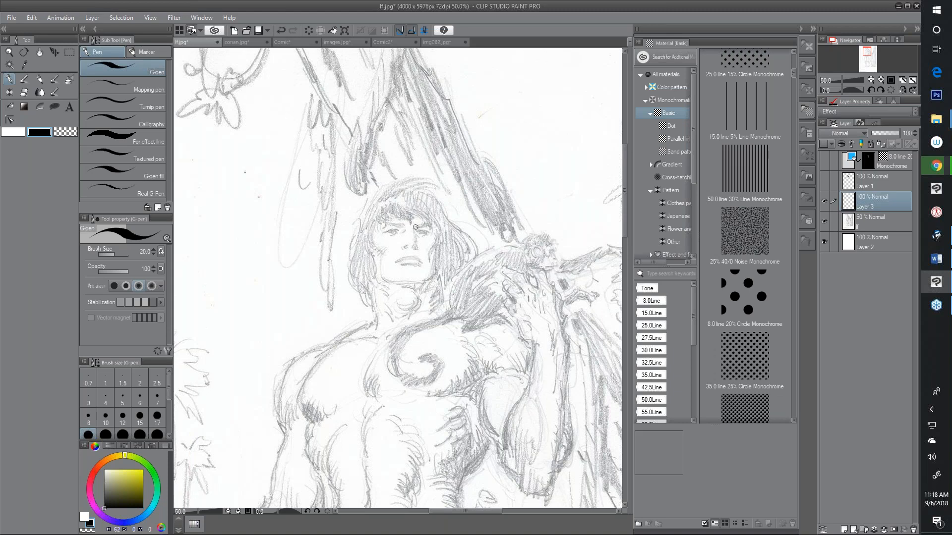
# Ink the figure's eyes, eyebrows and nose over the pencil sketch on Layer 3.
pyautogui.moveTo(418, 226); pyautogui.dragTo(520, 215)
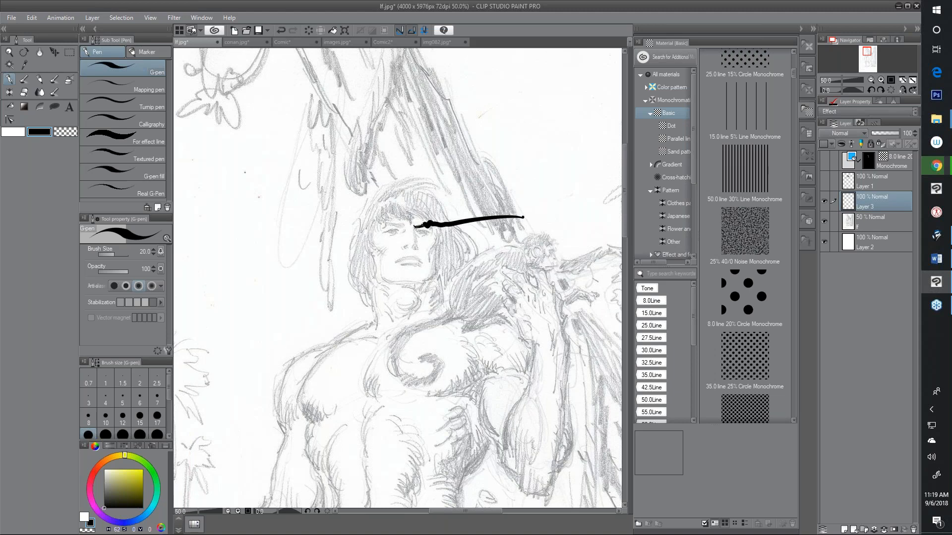
pyautogui.hotkey('ctrl', 'z')
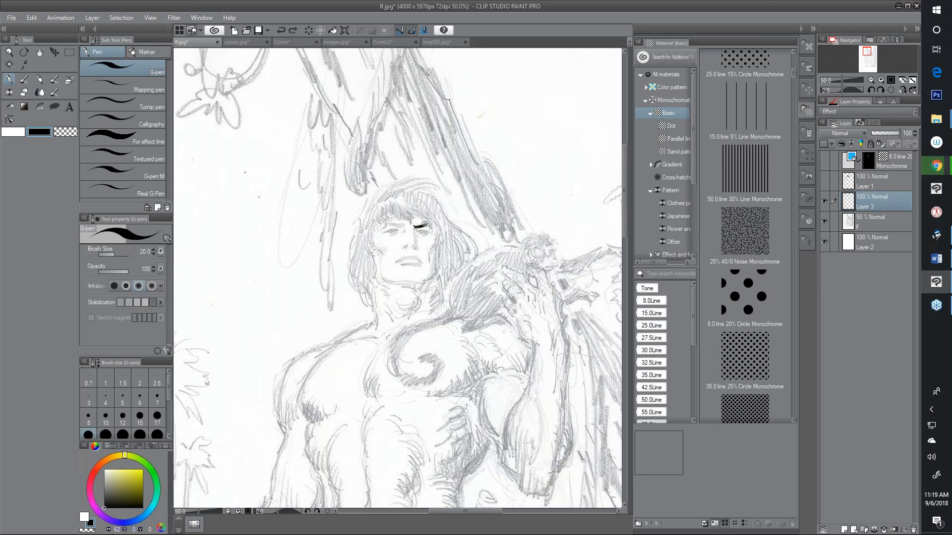
pyautogui.moveTo(425, 224); pyautogui.dragTo(429, 223)
pyautogui.moveTo(415, 229); pyautogui.dragTo(415, 246)
pyautogui.moveTo(403, 226); pyautogui.dragTo(382, 226)
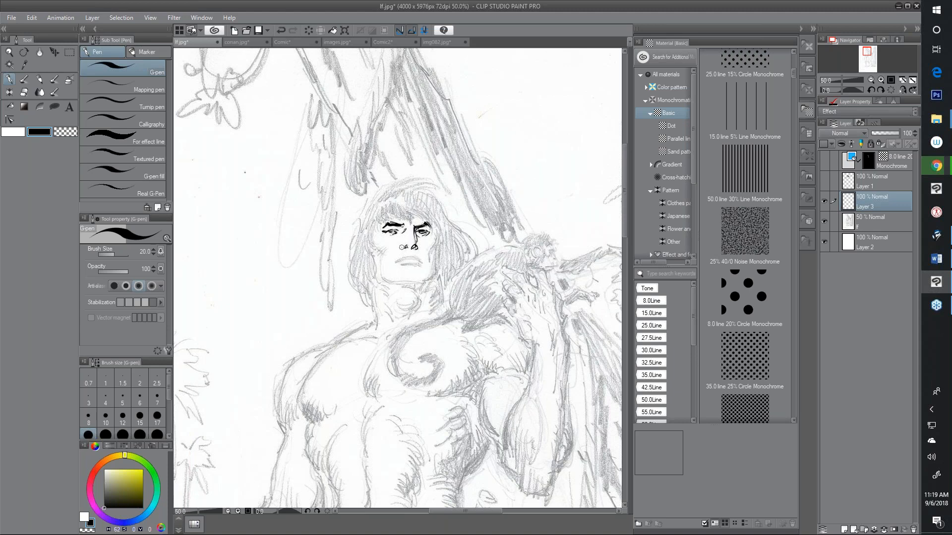
# Ink the figure's fringe, side locks, cheek hatching and lips with the G-pen.
pyautogui.moveTo(404, 197)
pyautogui.mouseDown()
pyautogui.moveTo(422, 208)
pyautogui.moveTo(402, 219)
pyautogui.moveTo(390, 206)
pyautogui.moveTo(378, 216)
pyautogui.moveTo(371, 288)
pyautogui.mouseUp()
pyautogui.moveTo(373, 253); pyautogui.dragTo(371, 285)
pyautogui.moveTo(371, 220); pyautogui.dragTo(368, 236)
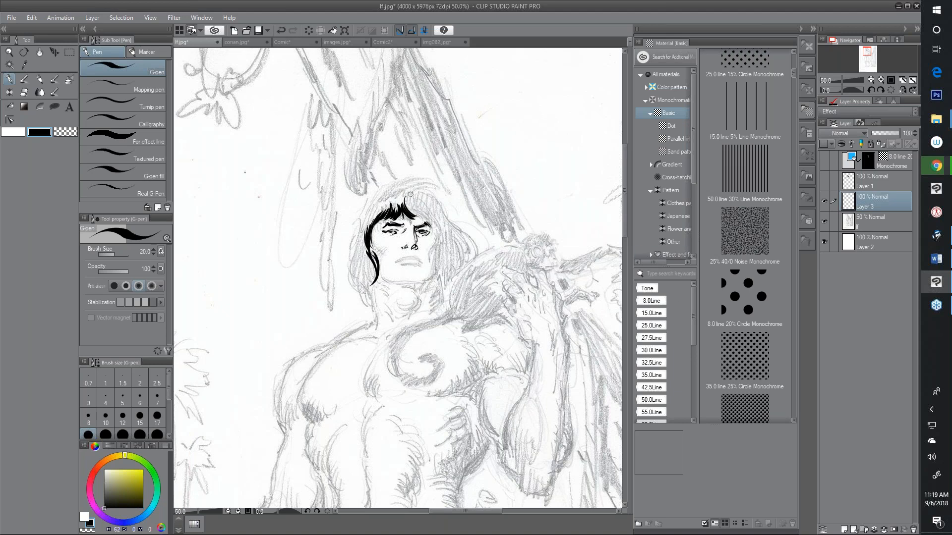
pyautogui.moveTo(409, 205)
pyautogui.mouseDown()
pyautogui.moveTo(432, 227)
pyautogui.moveTo(429, 262)
pyautogui.mouseUp()
pyautogui.moveTo(382, 253); pyautogui.dragTo(380, 271)
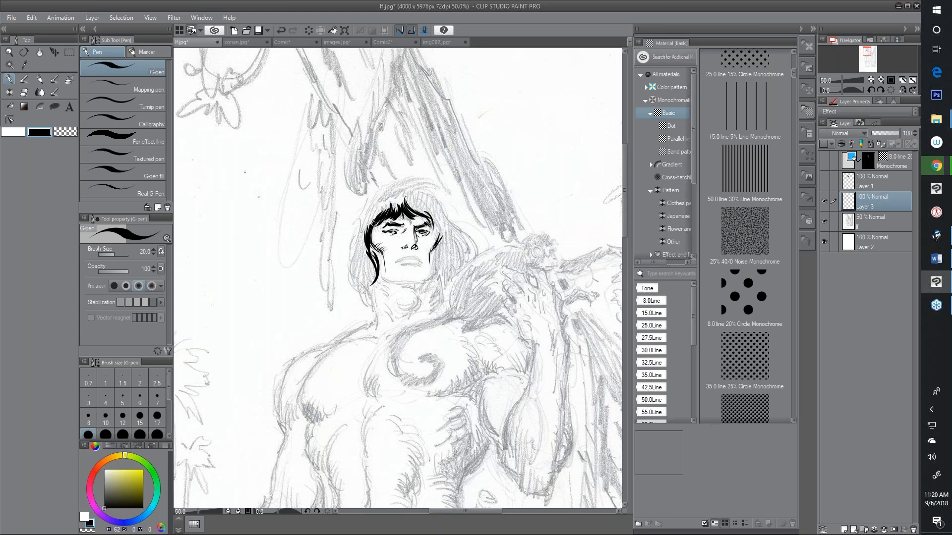
pyautogui.moveTo(438, 221); pyautogui.dragTo(438, 240)
pyautogui.moveTo(396, 261); pyautogui.dragTo(415, 264)
# Examine the inked face up close and then against the full pencil page.
pyautogui.scroll(1, 471, 180)
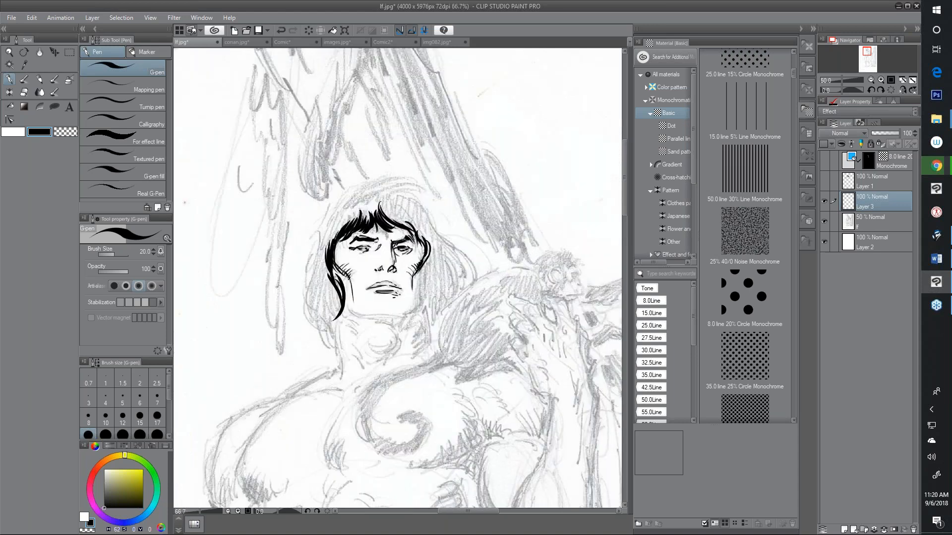
pyautogui.scroll(3, 482, 180)
pyautogui.moveTo(382, 378); pyautogui.dragTo(561, 245)
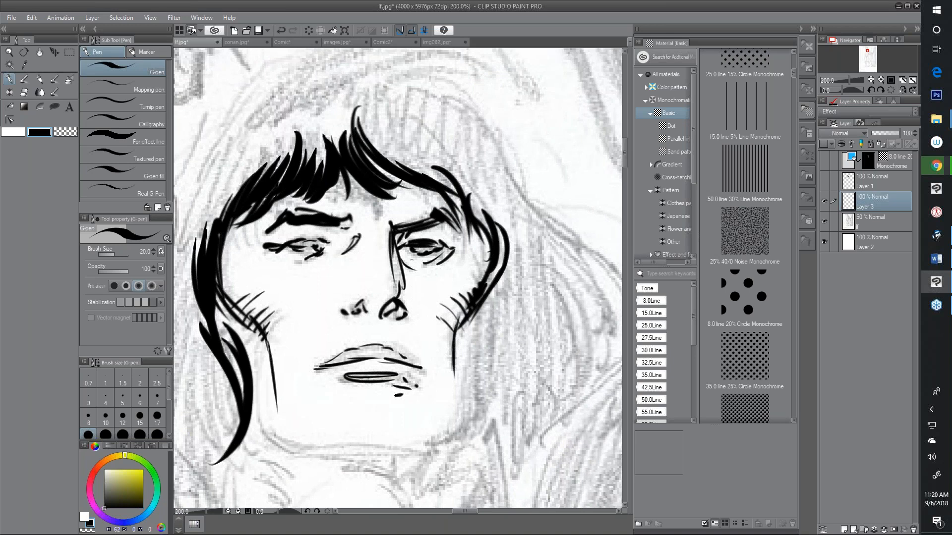
pyautogui.scroll(-4, 486, 366)
pyautogui.moveTo(486, 366)
pyautogui.mouseDown()
pyautogui.moveTo(432, 221)
pyautogui.moveTo(436, 184)
pyautogui.moveTo(435, 202)
pyautogui.mouseUp()
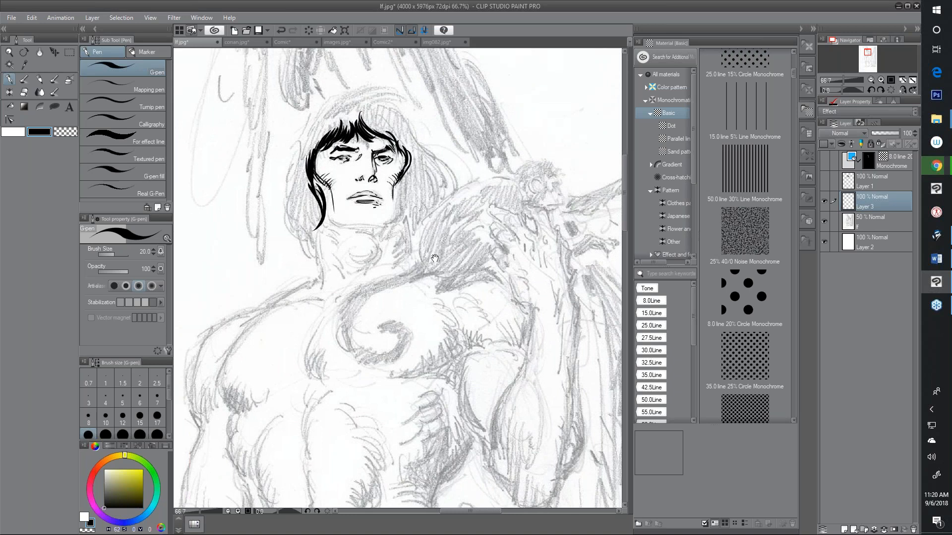
pyautogui.moveTo(442, 280); pyautogui.dragTo(467, 332)
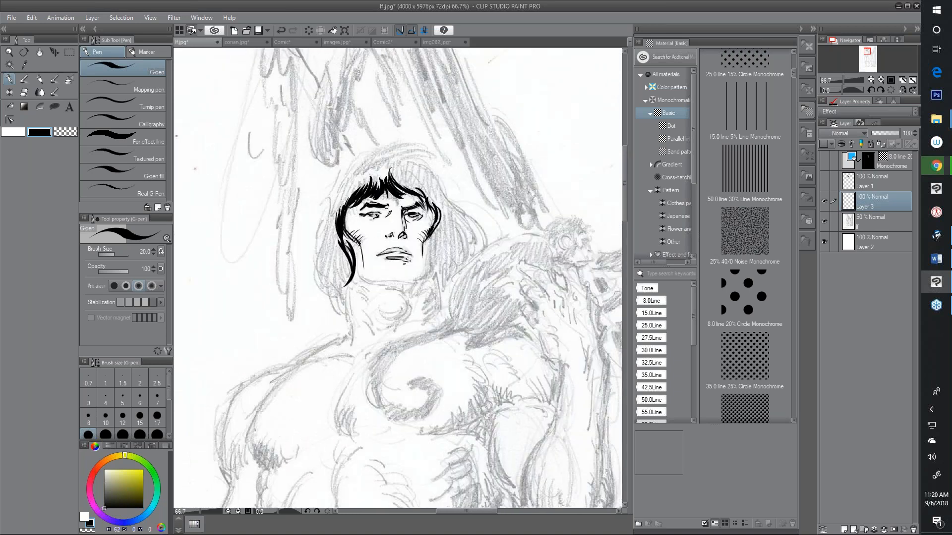
pyautogui.scroll(-1, 473, 342)
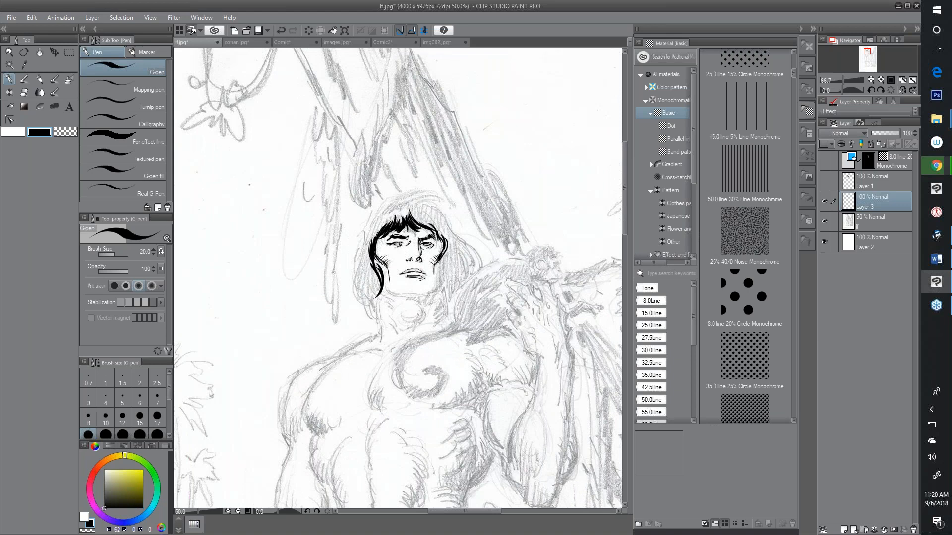
pyautogui.scroll(-1, 470, 342)
pyautogui.moveTo(523, 416)
pyautogui.mouseDown()
pyautogui.moveTo(512, 415)
pyautogui.moveTo(476, 240)
pyautogui.moveTo(486, 283)
pyautogui.mouseUp()
pyautogui.scroll(-3, 495, 273)
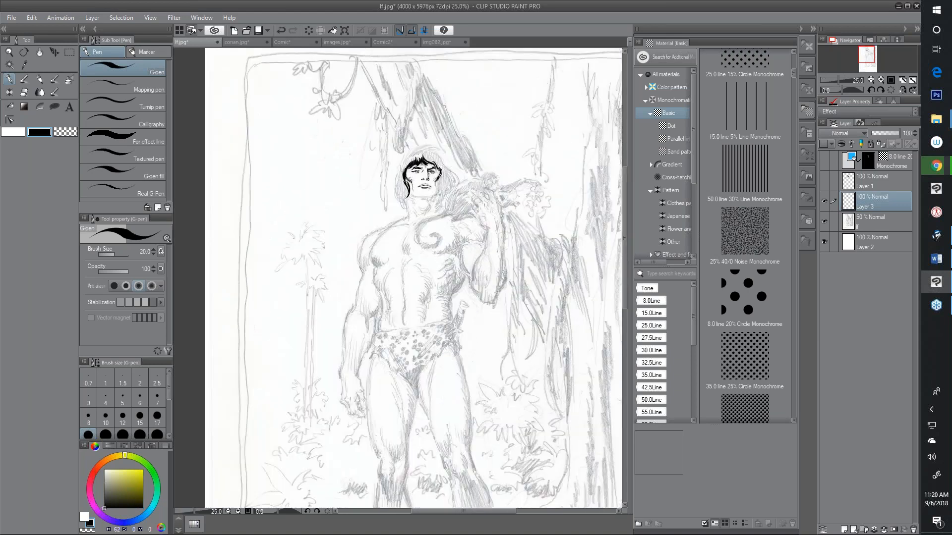
pyautogui.moveTo(490, 353); pyautogui.dragTo(406, 276)
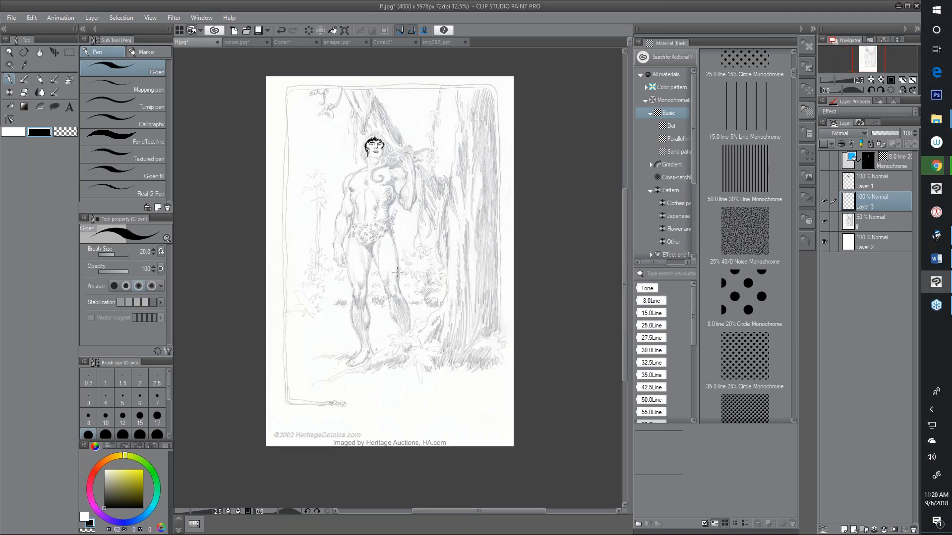
pyautogui.scroll(2, 382, 277)
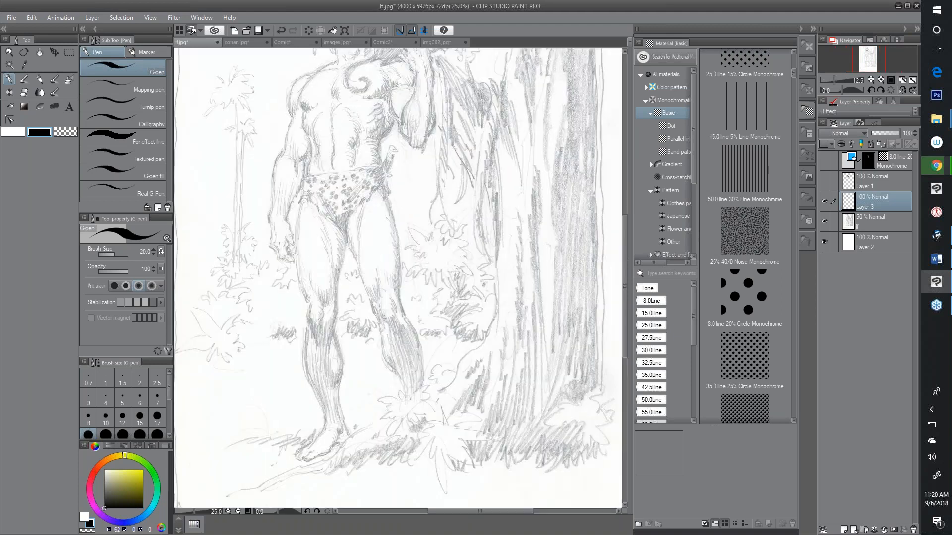
pyautogui.moveTo(486, 238); pyautogui.dragTo(494, 365)
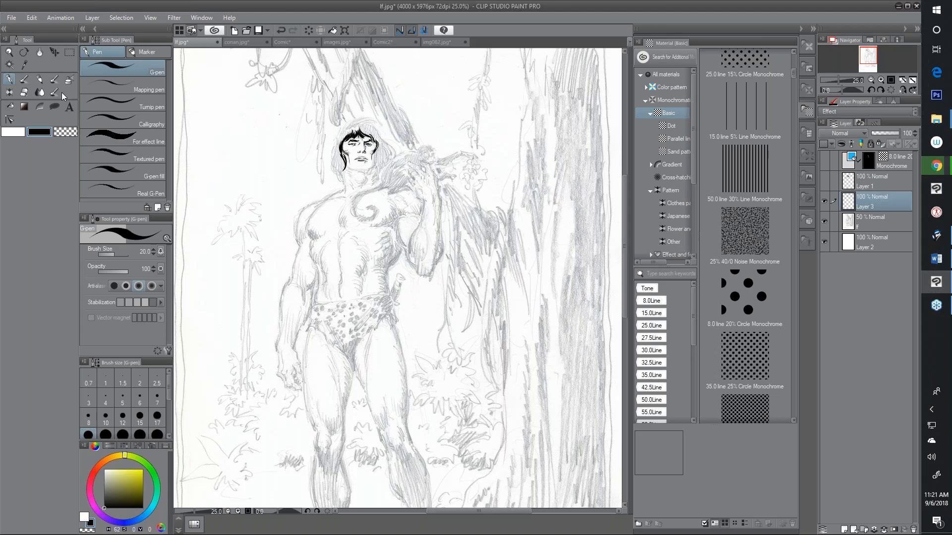
# Fill the hair on both sides of the face and a lock on the crown with black using Lasso fill.
pyautogui.click(54, 107)
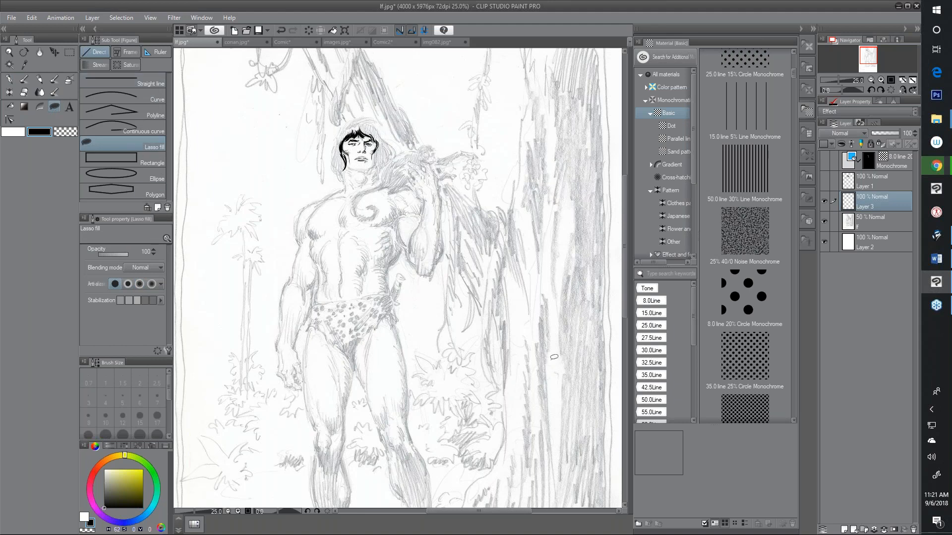
pyautogui.scroll(1, 504, 346)
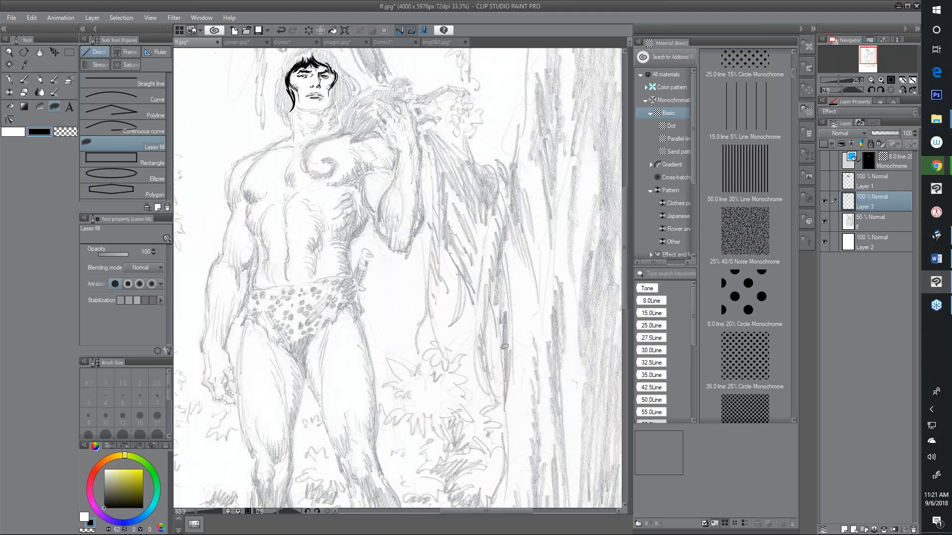
pyautogui.scroll(1, 505, 347)
pyautogui.moveTo(397, 223); pyautogui.dragTo(560, 443)
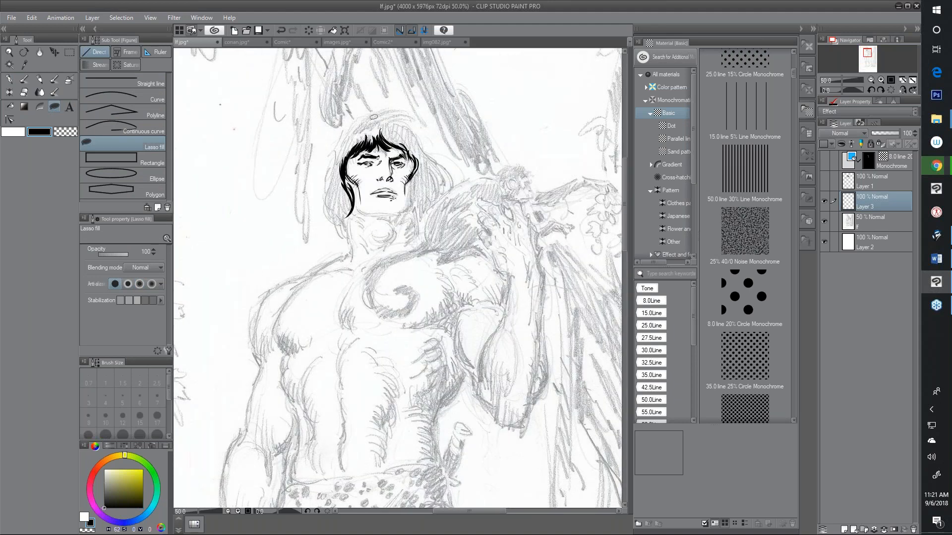
pyautogui.moveTo(356, 129)
pyautogui.mouseDown()
pyautogui.moveTo(389, 106)
pyautogui.moveTo(357, 129)
pyautogui.moveTo(377, 120)
pyautogui.moveTo(341, 161)
pyautogui.moveTo(335, 189)
pyautogui.moveTo(348, 172)
pyautogui.moveTo(331, 184)
pyautogui.moveTo(328, 212)
pyautogui.moveTo(334, 198)
pyautogui.moveTo(331, 213)
pyautogui.moveTo(343, 208)
pyautogui.moveTo(349, 176)
pyautogui.mouseUp()
pyautogui.moveTo(418, 184)
pyautogui.mouseDown()
pyautogui.moveTo(434, 204)
pyautogui.moveTo(416, 159)
pyautogui.moveTo(403, 212)
pyautogui.moveTo(413, 178)
pyautogui.mouseUp()
pyautogui.moveTo(422, 216)
pyautogui.mouseDown()
pyautogui.moveTo(409, 229)
pyautogui.moveTo(394, 217)
pyautogui.moveTo(417, 197)
pyautogui.mouseUp()
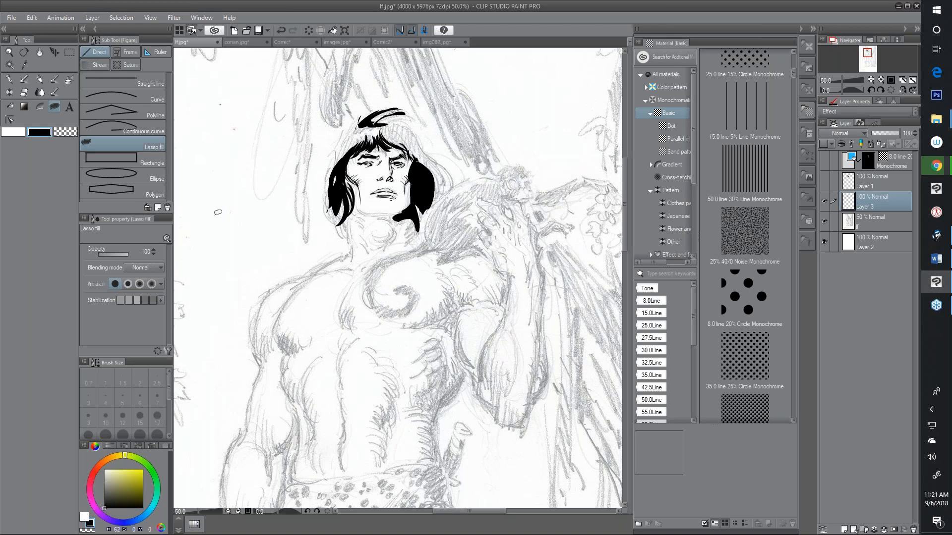
# Add a row of short tapered black shapes between the head and the tree trunk with Lasso fill.
pyautogui.moveTo(250, 141)
pyautogui.mouseDown()
pyautogui.moveTo(195, 196)
pyautogui.moveTo(263, 198)
pyautogui.moveTo(290, 130)
pyautogui.mouseUp()
pyautogui.hotkey('ctrl', 'z')
pyautogui.moveTo(399, 139)
pyautogui.mouseDown()
pyautogui.moveTo(426, 150)
pyautogui.moveTo(428, 165)
pyautogui.moveTo(418, 142)
pyautogui.moveTo(437, 194)
pyautogui.moveTo(428, 157)
pyautogui.moveTo(443, 181)
pyautogui.moveTo(433, 158)
pyautogui.mouseUp()
pyautogui.moveTo(433, 157)
pyautogui.mouseDown()
pyautogui.moveTo(445, 176)
pyautogui.moveTo(438, 143)
pyautogui.moveTo(457, 147)
pyautogui.moveTo(440, 137)
pyautogui.mouseUp()
pyautogui.moveTo(444, 123); pyautogui.dragTo(446, 125)
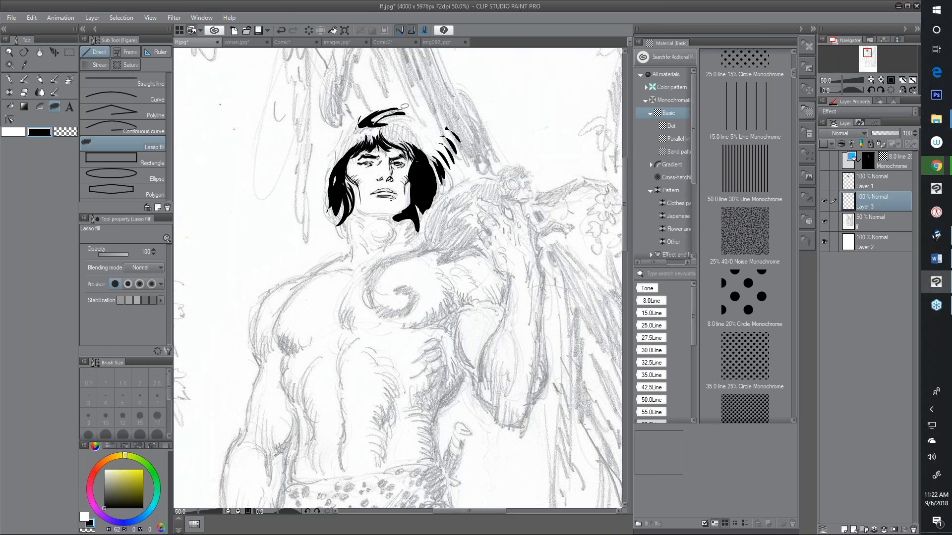
# Fill in the crown and remaining side hair in black, and add the jaw and neck lines with Lasso fill.
pyautogui.moveTo(379, 111)
pyautogui.mouseDown()
pyautogui.moveTo(411, 125)
pyautogui.moveTo(422, 145)
pyautogui.moveTo(379, 114)
pyautogui.moveTo(344, 160)
pyautogui.mouseUp()
pyautogui.moveTo(338, 211)
pyautogui.mouseDown()
pyautogui.moveTo(352, 256)
pyautogui.moveTo(349, 206)
pyautogui.mouseUp()
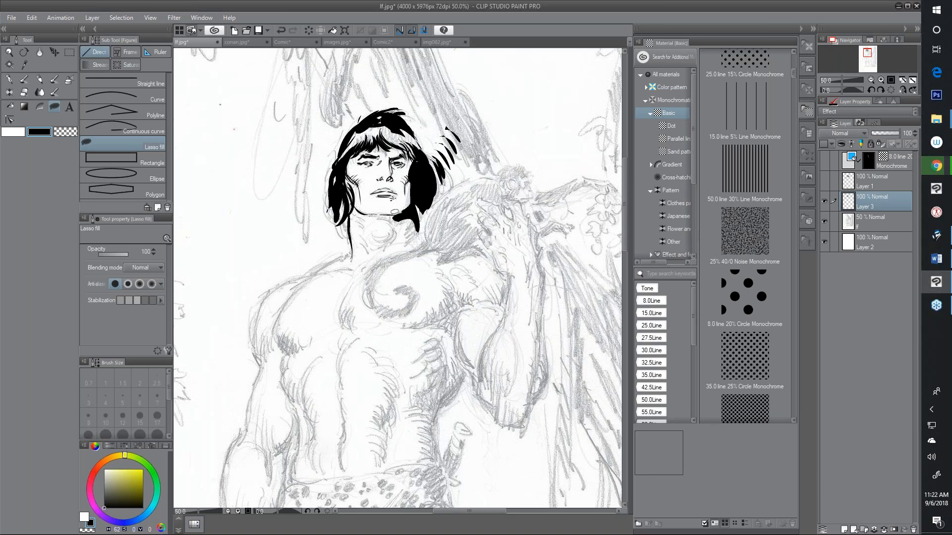
pyautogui.moveTo(374, 214)
pyautogui.mouseDown()
pyautogui.moveTo(417, 212)
pyautogui.moveTo(407, 238)
pyautogui.moveTo(413, 218)
pyautogui.moveTo(394, 238)
pyautogui.mouseUp()
pyautogui.moveTo(408, 125); pyautogui.dragTo(434, 203)
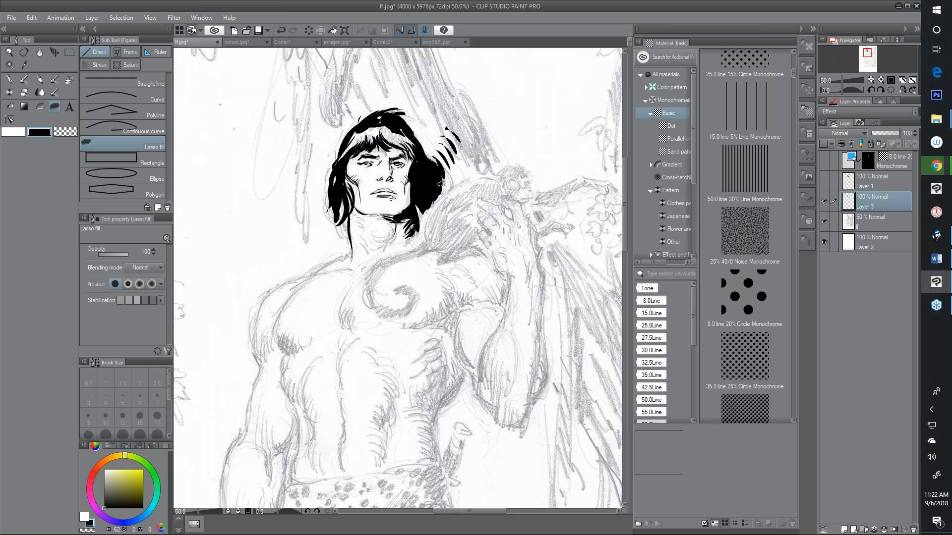
# Fill the tree trunk's shadow beside the head with long tapered black shapes and add a hair edge using Lasso fill.
pyautogui.moveTo(347, 196)
pyautogui.mouseDown()
pyautogui.moveTo(348, 235)
pyautogui.moveTo(349, 201)
pyautogui.moveTo(342, 243)
pyautogui.moveTo(335, 200)
pyautogui.moveTo(337, 207)
pyautogui.mouseUp()
pyautogui.moveTo(448, 128)
pyautogui.mouseDown()
pyautogui.moveTo(417, 66)
pyautogui.moveTo(453, 151)
pyautogui.mouseUp()
pyautogui.moveTo(425, 64)
pyautogui.mouseDown()
pyautogui.moveTo(475, 160)
pyautogui.moveTo(425, 52)
pyautogui.moveTo(487, 164)
pyautogui.moveTo(424, 59)
pyautogui.moveTo(465, 97)
pyautogui.moveTo(482, 141)
pyautogui.moveTo(437, 59)
pyautogui.mouseUp()
pyautogui.moveTo(467, 99)
pyautogui.mouseDown()
pyautogui.moveTo(484, 151)
pyautogui.moveTo(457, 91)
pyautogui.mouseUp()
pyautogui.moveTo(409, 54); pyautogui.dragTo(421, 66)
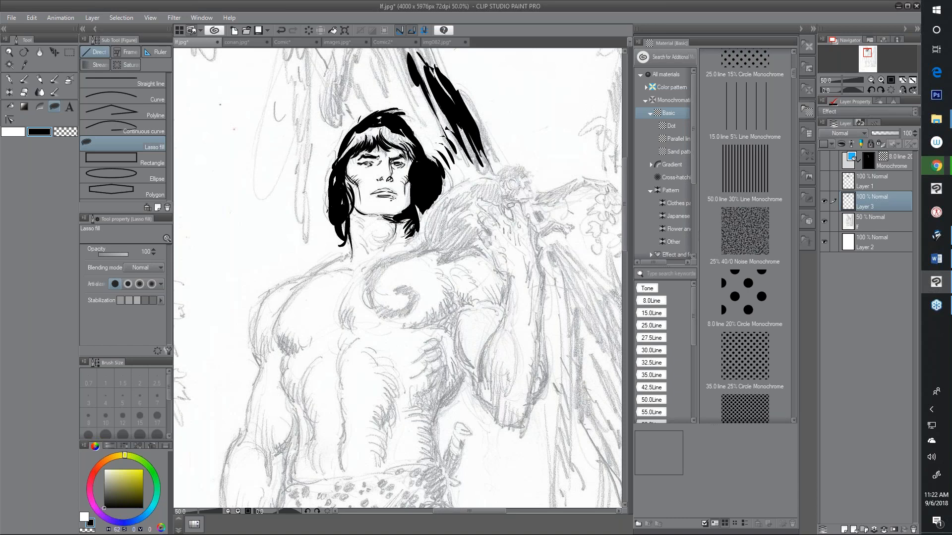
# Block in the monkey's head, back, body and the start of its tail in black with Lasso fill.
pyautogui.moveTo(504, 176)
pyautogui.mouseDown()
pyautogui.moveTo(440, 202)
pyautogui.moveTo(430, 227)
pyautogui.mouseUp()
pyautogui.moveTo(436, 243)
pyautogui.mouseDown()
pyautogui.moveTo(474, 252)
pyautogui.moveTo(465, 248)
pyautogui.moveTo(475, 237)
pyautogui.moveTo(449, 220)
pyautogui.moveTo(450, 207)
pyautogui.moveTo(481, 186)
pyautogui.moveTo(492, 196)
pyautogui.moveTo(502, 172)
pyautogui.moveTo(528, 170)
pyautogui.moveTo(502, 177)
pyautogui.mouseUp()
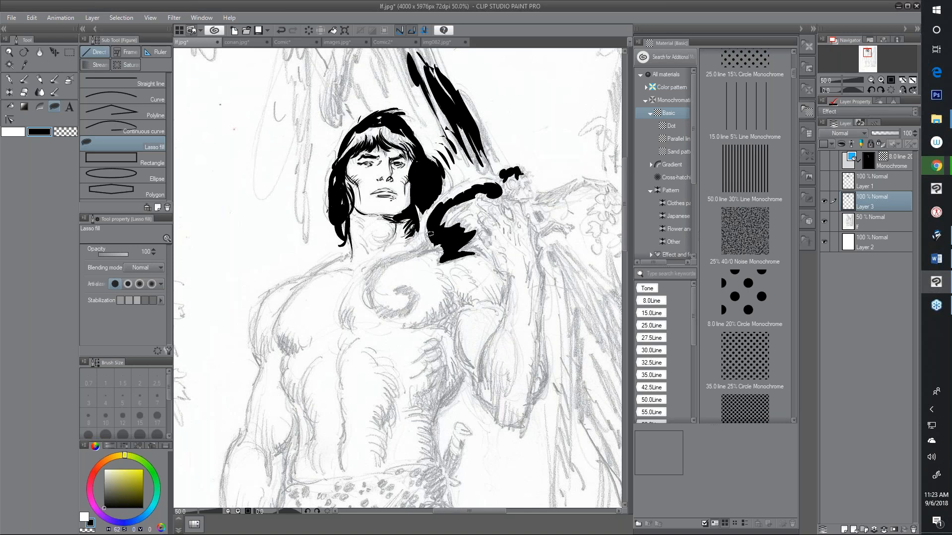
pyautogui.moveTo(433, 236)
pyautogui.mouseDown()
pyautogui.moveTo(391, 250)
pyautogui.moveTo(364, 283)
pyautogui.moveTo(370, 292)
pyautogui.moveTo(367, 282)
pyautogui.moveTo(399, 260)
pyautogui.moveTo(438, 234)
pyautogui.mouseUp()
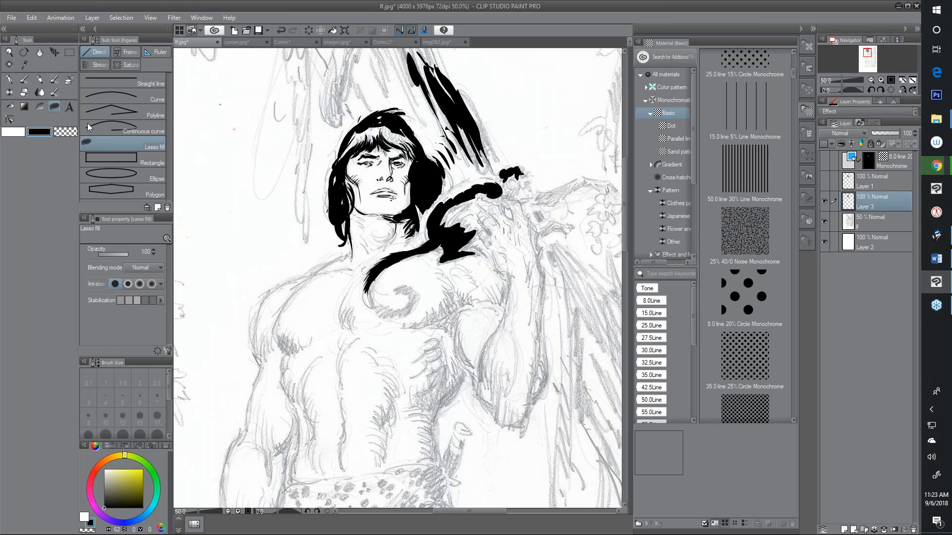
# Scratch fine highlight lines into the trunk's black shapes and the side hair using the G-pen with transparent colour.
pyautogui.click(8, 79)
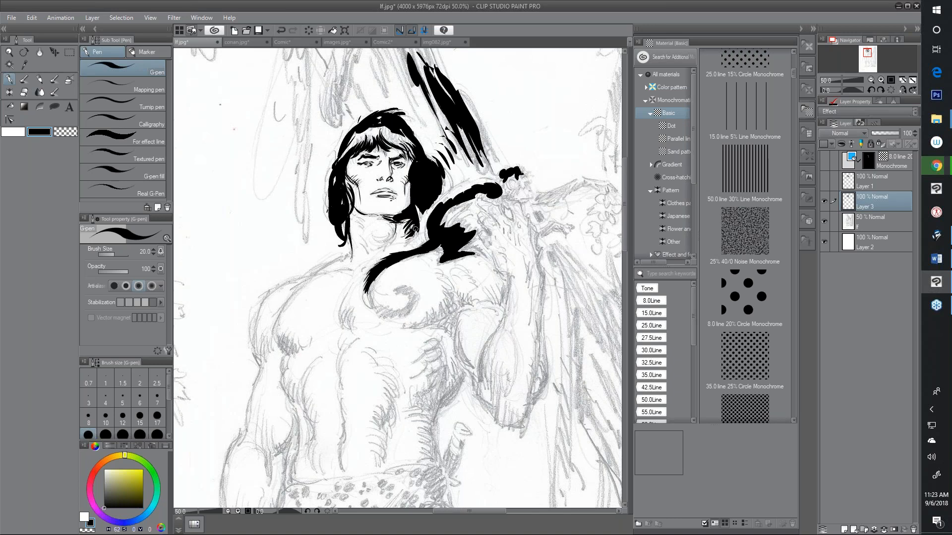
pyautogui.click(67, 132)
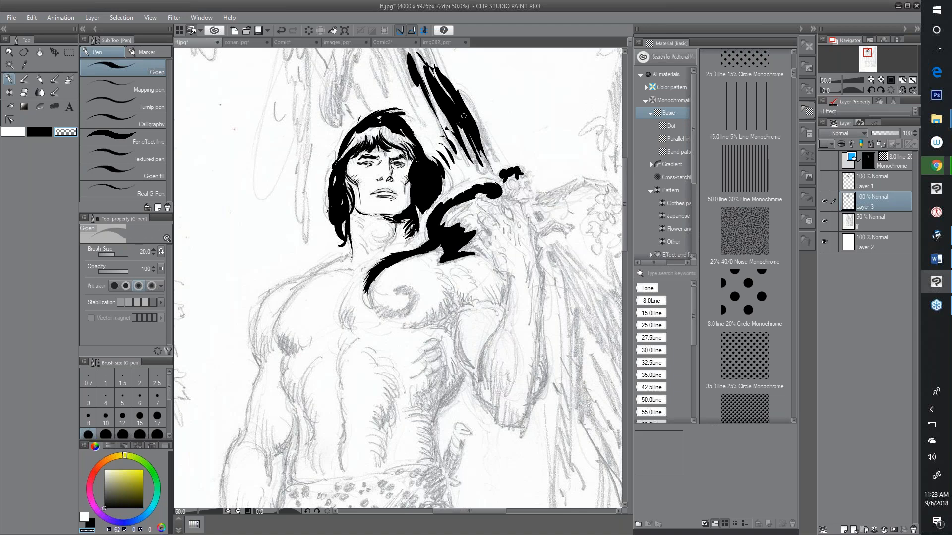
pyautogui.moveTo(448, 130); pyautogui.dragTo(464, 105)
pyautogui.moveTo(450, 128); pyautogui.dragTo(467, 111)
pyautogui.moveTo(453, 137)
pyautogui.mouseDown()
pyautogui.moveTo(476, 121)
pyautogui.moveTo(440, 163)
pyautogui.moveTo(445, 128)
pyautogui.moveTo(444, 158)
pyautogui.moveTo(453, 150)
pyautogui.moveTo(448, 167)
pyautogui.moveTo(435, 149)
pyautogui.moveTo(429, 200)
pyautogui.mouseUp()
pyautogui.moveTo(436, 158)
pyautogui.mouseDown()
pyautogui.moveTo(428, 185)
pyautogui.moveTo(438, 181)
pyautogui.mouseUp()
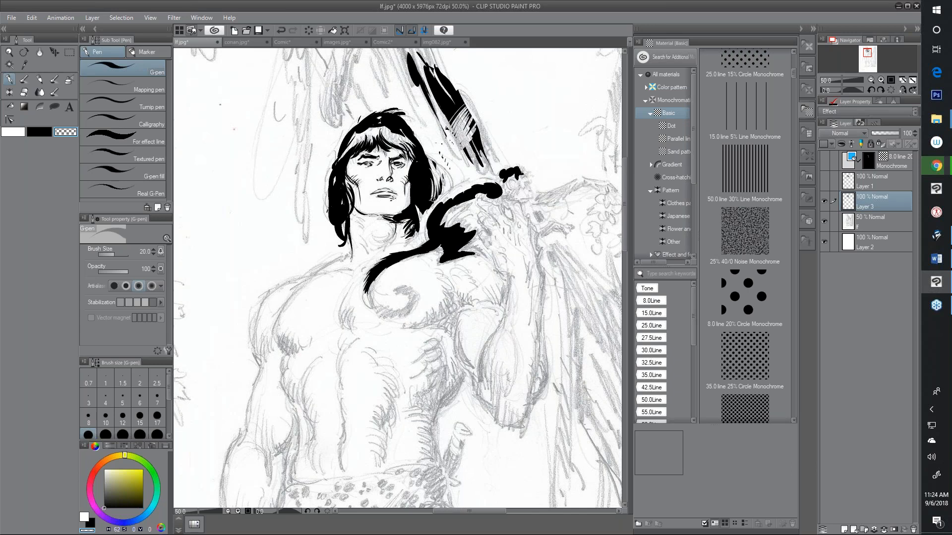
pyautogui.moveTo(432, 91); pyautogui.dragTo(455, 131)
pyautogui.moveTo(429, 83)
pyautogui.mouseDown()
pyautogui.moveTo(458, 133)
pyautogui.moveTo(434, 84)
pyautogui.moveTo(466, 154)
pyautogui.mouseUp()
pyautogui.moveTo(477, 141); pyautogui.dragTo(468, 144)
pyautogui.moveTo(476, 126)
pyautogui.mouseDown()
pyautogui.moveTo(469, 141)
pyautogui.moveTo(465, 134)
pyautogui.moveTo(469, 157)
pyautogui.mouseUp()
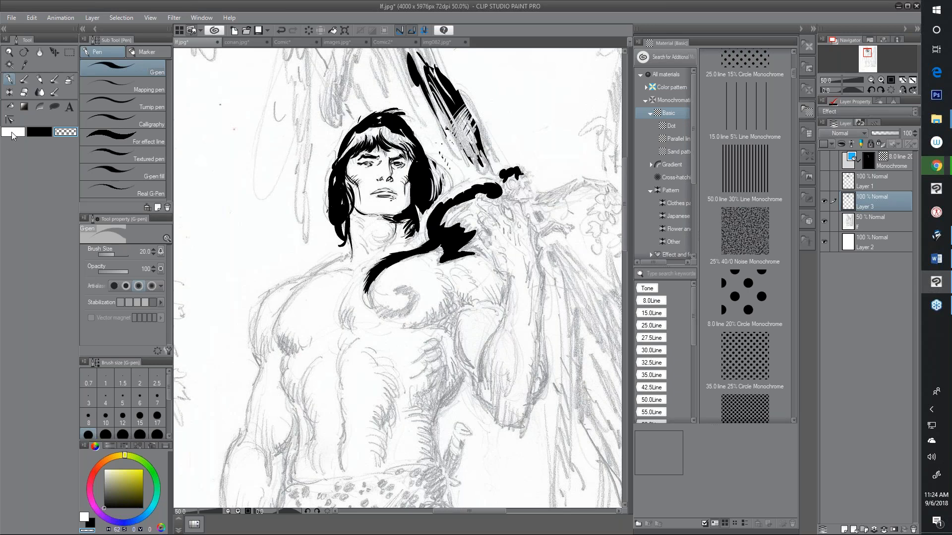
# Add white highlight strokes to the crown and side of the hair with the G-pen.
pyautogui.click(17, 132)
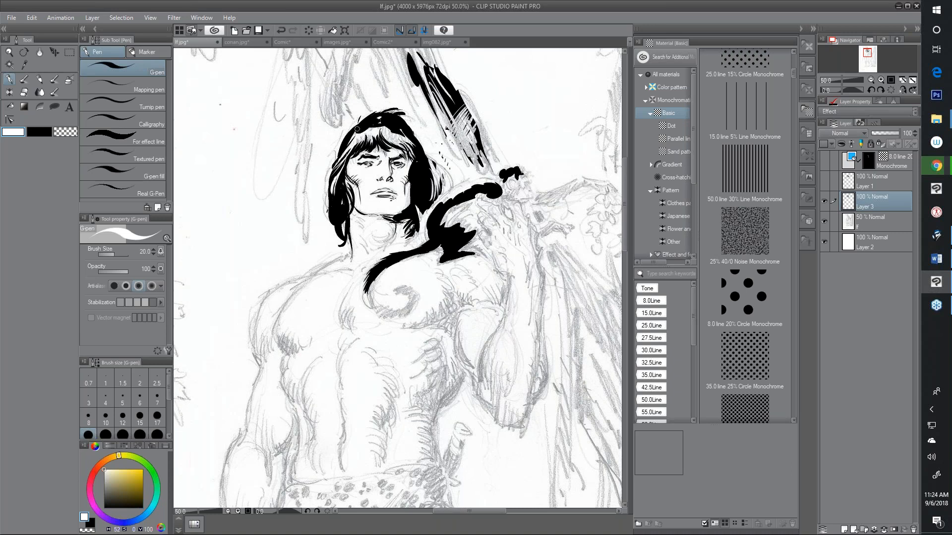
pyautogui.moveTo(364, 134); pyautogui.dragTo(383, 127)
pyautogui.moveTo(413, 164)
pyautogui.mouseDown()
pyautogui.moveTo(433, 182)
pyautogui.moveTo(435, 168)
pyautogui.mouseUp()
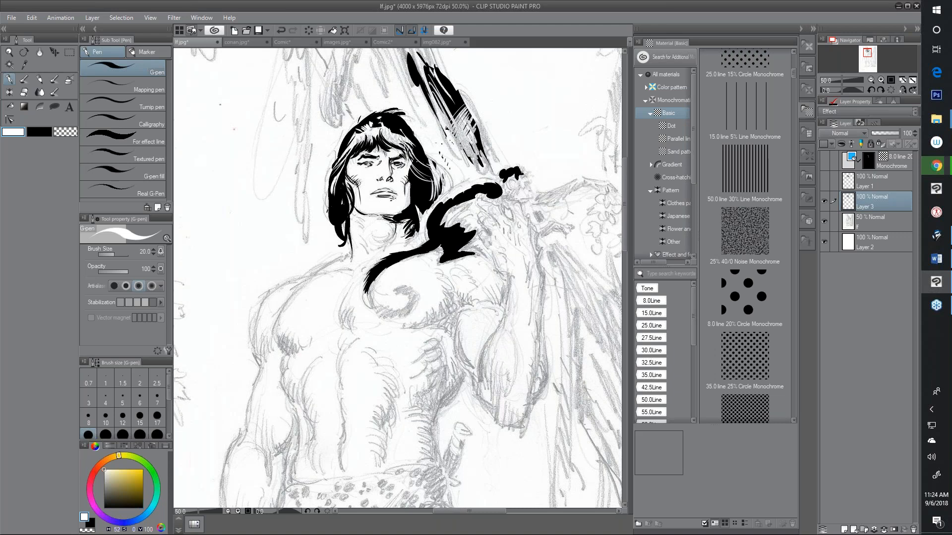
# Refine the hair's crown, sides and ends with alternating black and white G-pen strands.
pyautogui.press('x')
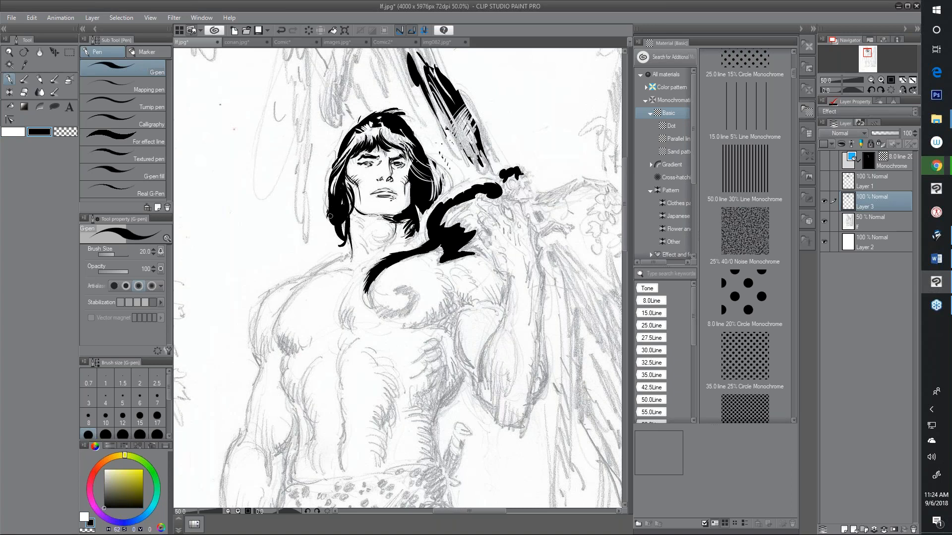
pyautogui.moveTo(331, 219); pyautogui.dragTo(333, 254)
pyautogui.moveTo(353, 128)
pyautogui.mouseDown()
pyautogui.moveTo(341, 151)
pyautogui.moveTo(370, 117)
pyautogui.mouseUp()
pyautogui.press('x')
pyautogui.moveTo(383, 123); pyautogui.dragTo(405, 137)
pyautogui.moveTo(404, 130)
pyautogui.mouseDown()
pyautogui.moveTo(442, 160)
pyautogui.moveTo(442, 192)
pyautogui.mouseUp()
pyautogui.press('x')
pyautogui.moveTo(426, 160)
pyautogui.mouseDown()
pyautogui.moveTo(446, 193)
pyautogui.moveTo(445, 170)
pyautogui.mouseUp()
pyautogui.moveTo(443, 170); pyautogui.dragTo(449, 185)
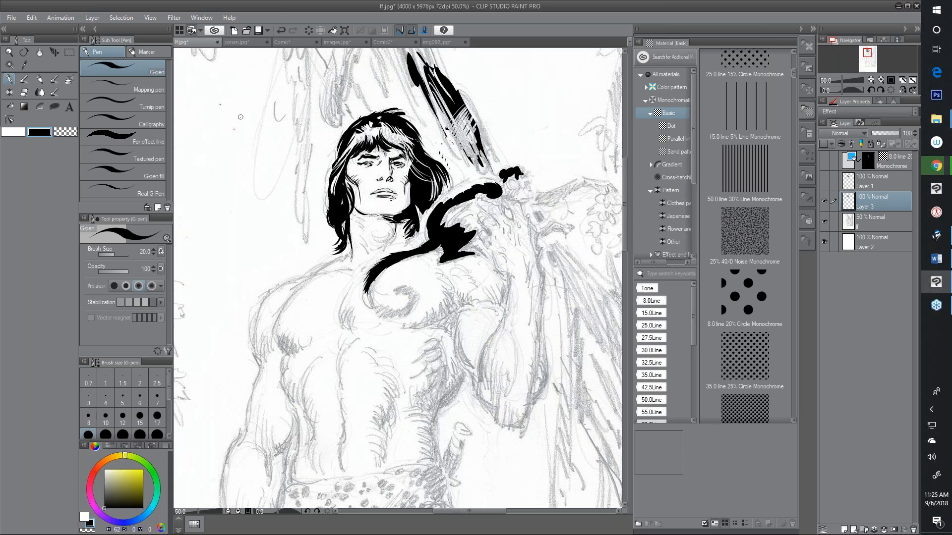
# Try single long curved G-pen strokes beside the head, one downward and one upward, undoing each.
pyautogui.moveTo(240, 118); pyautogui.dragTo(221, 308)
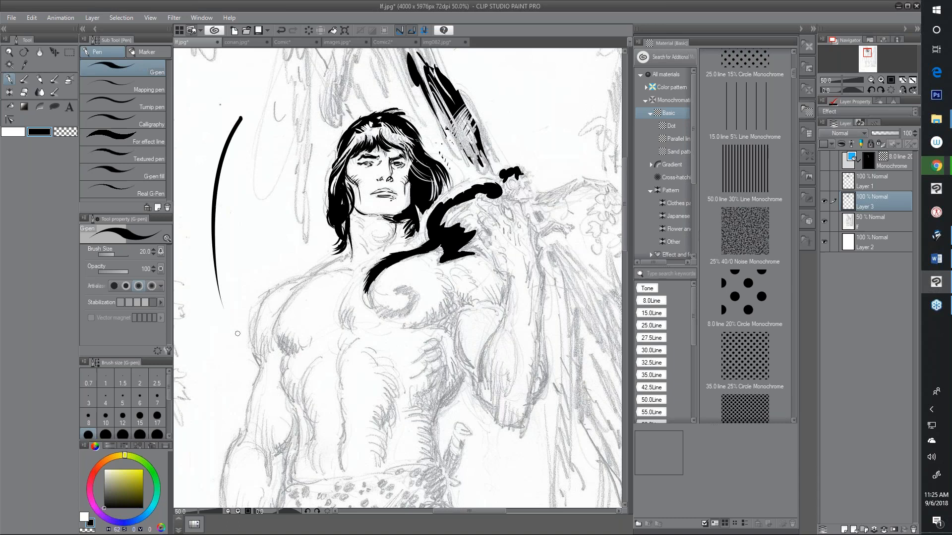
pyautogui.hotkey('ctrl', 'z')
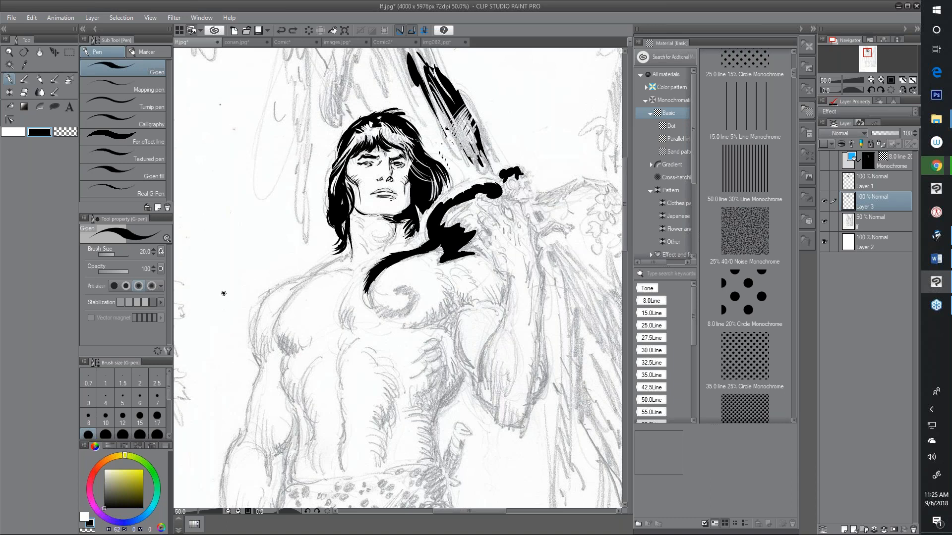
pyautogui.moveTo(225, 297)
pyautogui.mouseDown()
pyautogui.moveTo(216, 188)
pyautogui.moveTo(251, 104)
pyautogui.mouseUp()
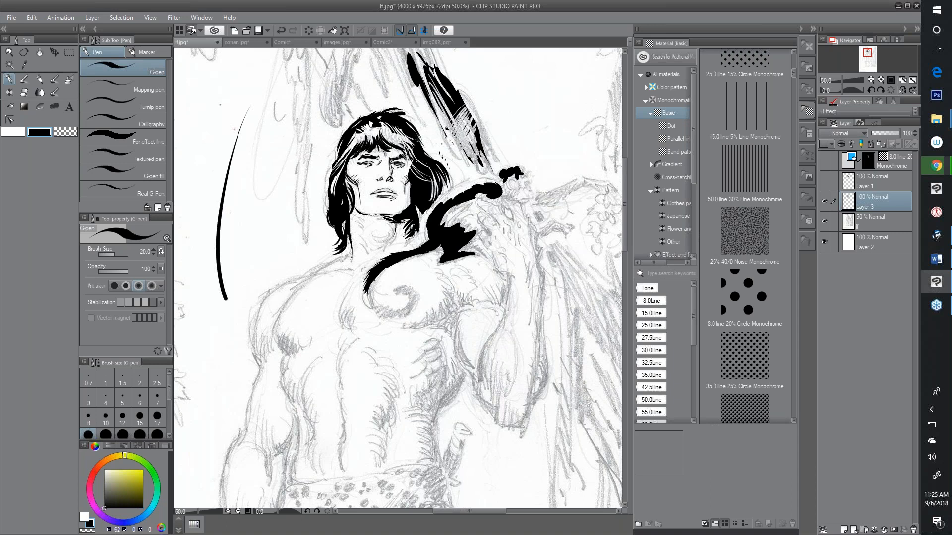
pyautogui.hotkey('ctrl', 'z')
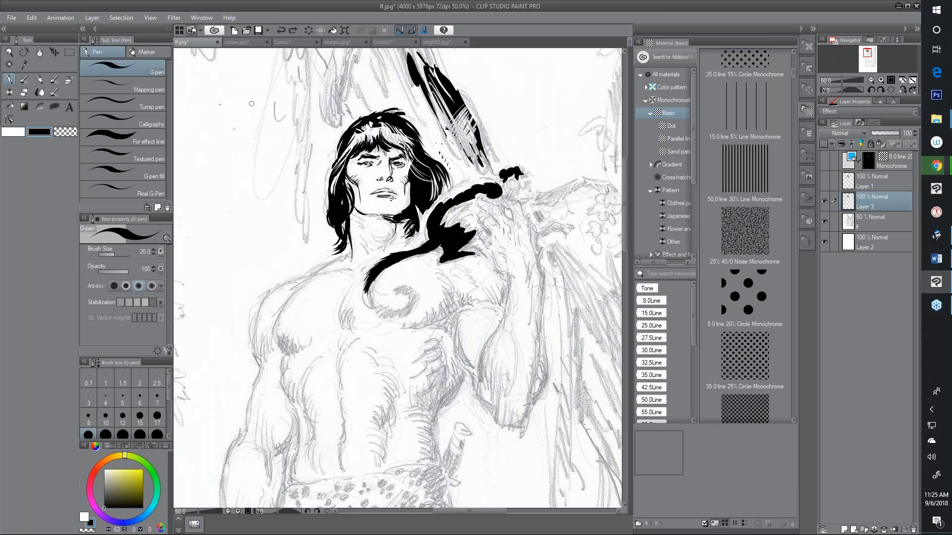
# Try a group of parallel curved black strokes beside the head, plus a short one, and undo them.
pyautogui.moveTo(336, 177); pyautogui.dragTo(333, 199)
pyautogui.moveTo(266, 96); pyautogui.dragTo(216, 212)
pyautogui.moveTo(270, 97); pyautogui.dragTo(230, 215)
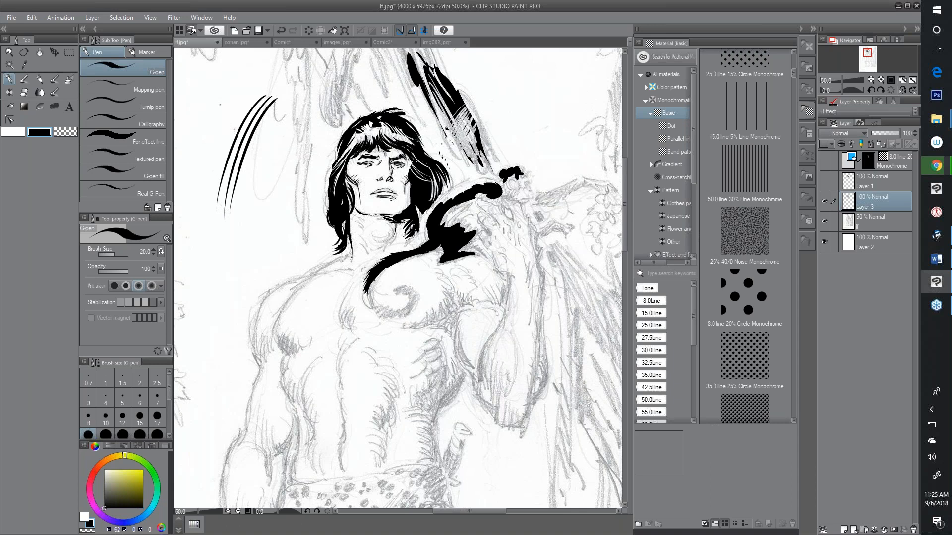
pyautogui.hotkey('ctrl', 'z')
pyautogui.hotkey('ctrl', 'z')
pyautogui.hotkey('ctrl', 'z')
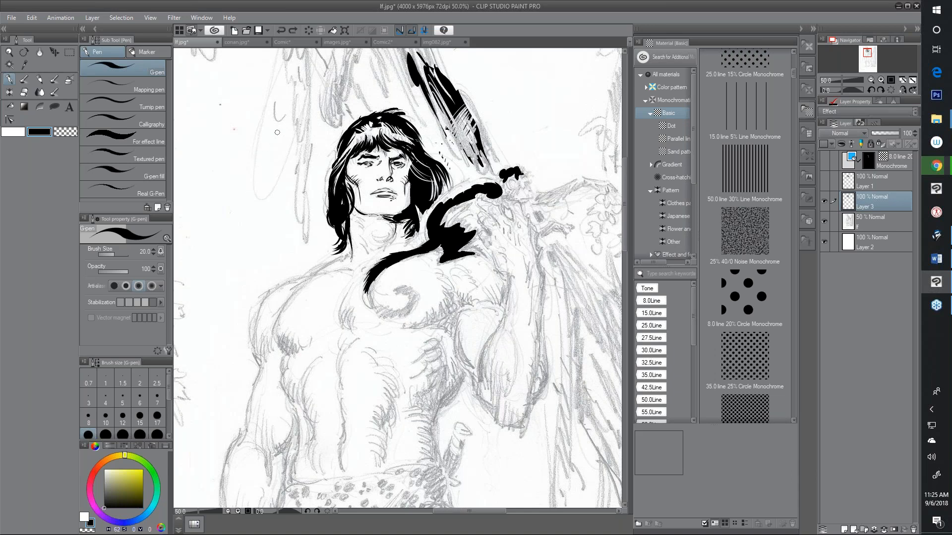
pyautogui.moveTo(280, 144)
pyautogui.mouseDown()
pyautogui.moveTo(274, 180)
pyautogui.moveTo(258, 191)
pyautogui.moveTo(263, 210)
pyautogui.mouseUp()
pyautogui.hotkey('ctrl', 'z')
# Try long sweeping arcs from beside the shoulder up over the head to the trunk, and undo them.
pyautogui.moveTo(189, 312); pyautogui.dragTo(197, 290)
pyautogui.moveTo(216, 252); pyautogui.dragTo(407, 67)
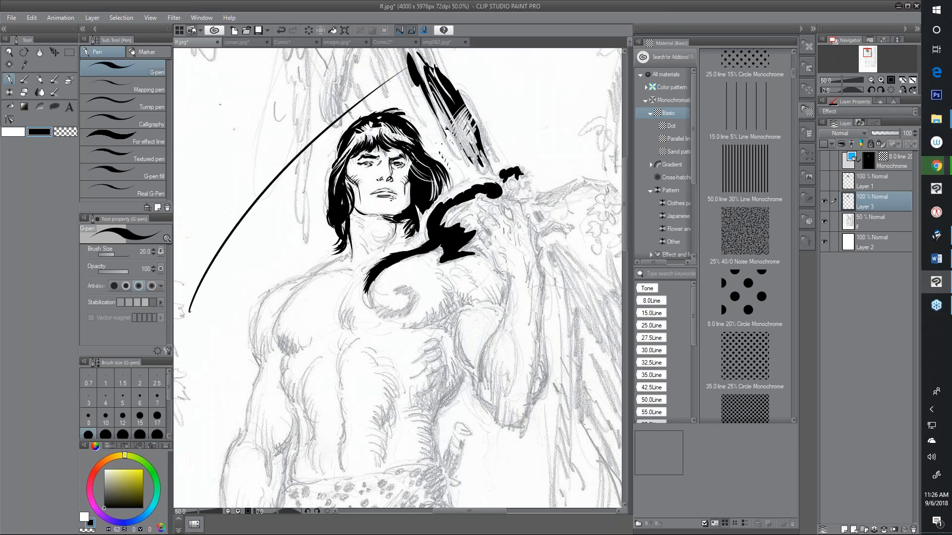
pyautogui.moveTo(178, 369)
pyautogui.mouseDown()
pyautogui.moveTo(285, 179)
pyautogui.moveTo(435, 58)
pyautogui.mouseUp()
pyautogui.hotkey('ctrl', 'z')
pyautogui.hotkey('ctrl', 'z')
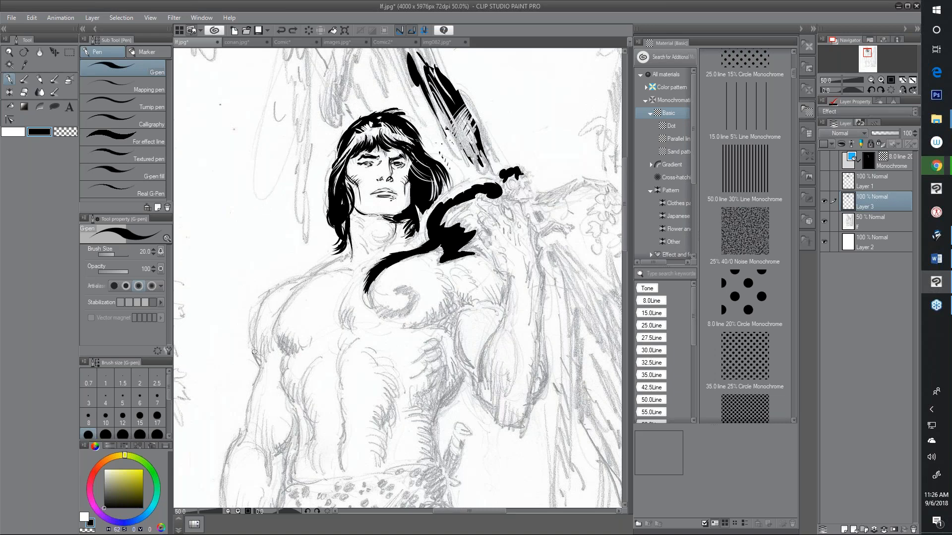
# Ink the monkey's curly hair, face and back contour in black with the G-pen.
pyautogui.moveTo(517, 171)
pyautogui.mouseDown()
pyautogui.moveTo(508, 185)
pyautogui.moveTo(516, 176)
pyautogui.moveTo(531, 191)
pyautogui.moveTo(530, 171)
pyautogui.mouseUp()
pyautogui.moveTo(515, 170)
pyautogui.mouseDown()
pyautogui.moveTo(497, 177)
pyautogui.moveTo(504, 186)
pyautogui.moveTo(478, 177)
pyautogui.moveTo(446, 187)
pyautogui.moveTo(419, 229)
pyautogui.moveTo(424, 243)
pyautogui.moveTo(412, 219)
pyautogui.moveTo(407, 232)
pyautogui.moveTo(420, 219)
pyautogui.moveTo(405, 254)
pyautogui.mouseUp()
# Ink the man's neck contours and shadow lines, and extend his side hair with thin flowing strands.
pyautogui.moveTo(396, 216); pyautogui.dragTo(386, 249)
pyautogui.moveTo(354, 211)
pyautogui.mouseDown()
pyautogui.moveTo(365, 247)
pyautogui.moveTo(385, 241)
pyautogui.moveTo(388, 249)
pyautogui.mouseUp()
pyautogui.moveTo(387, 224); pyautogui.dragTo(395, 234)
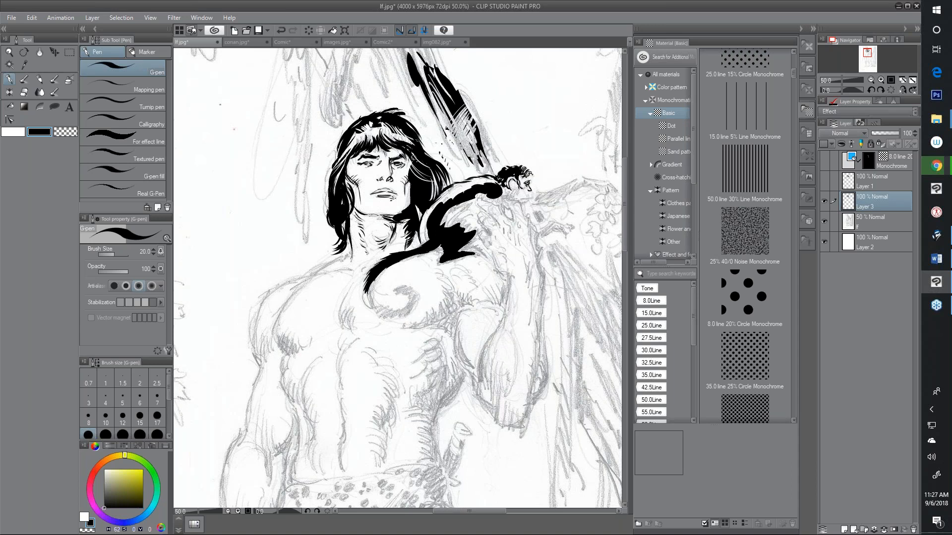
pyautogui.moveTo(410, 156); pyautogui.dragTo(420, 171)
pyautogui.moveTo(446, 171); pyautogui.dragTo(466, 175)
# Look over the G-pen's detailed sub tool settings.
pyautogui.click(169, 350)
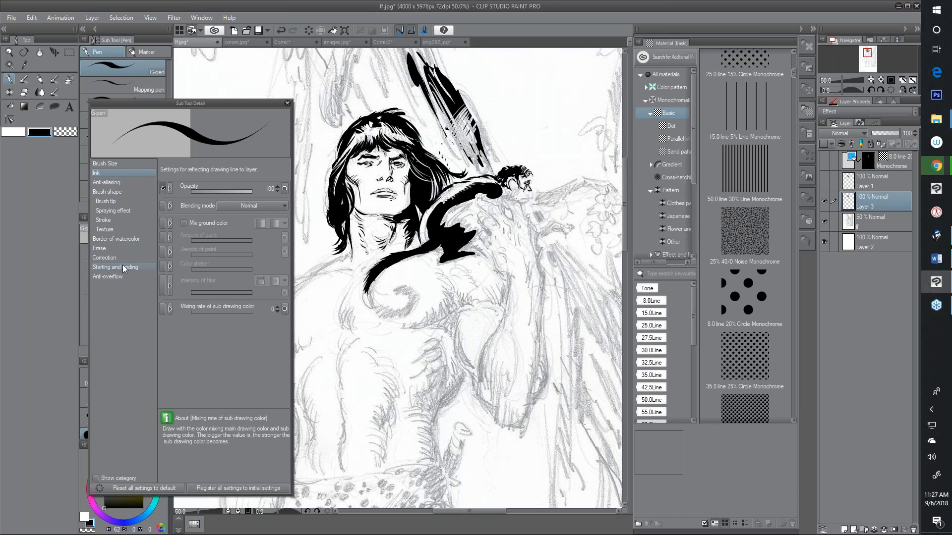
pyautogui.click(288, 104)
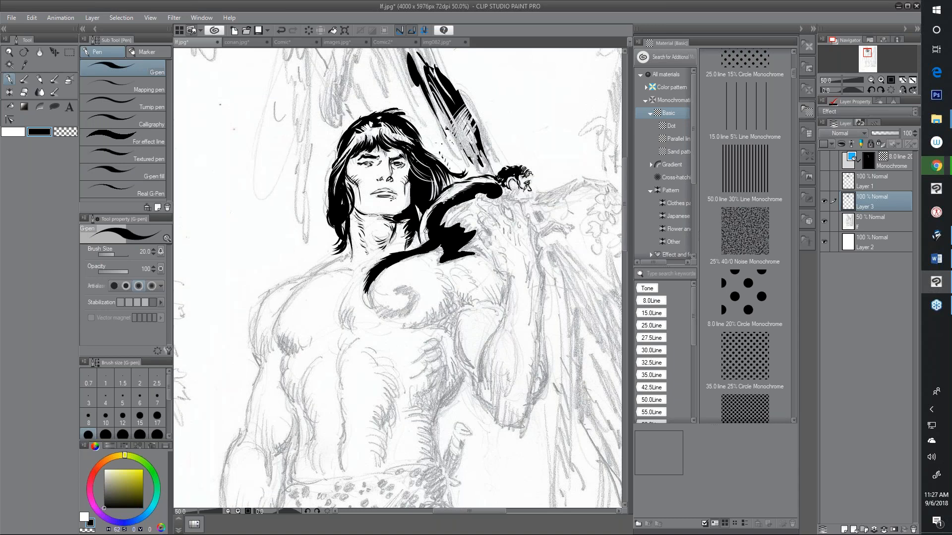
# Ink the monkey's curled tail and body, and tapered black strokes on the branch beyond its head, with the G-pen.
pyautogui.moveTo(367, 286)
pyautogui.mouseDown()
pyautogui.moveTo(383, 315)
pyautogui.moveTo(404, 312)
pyautogui.moveTo(416, 294)
pyautogui.moveTo(398, 286)
pyautogui.moveTo(412, 301)
pyautogui.moveTo(381, 307)
pyautogui.moveTo(396, 303)
pyautogui.moveTo(384, 315)
pyautogui.mouseUp()
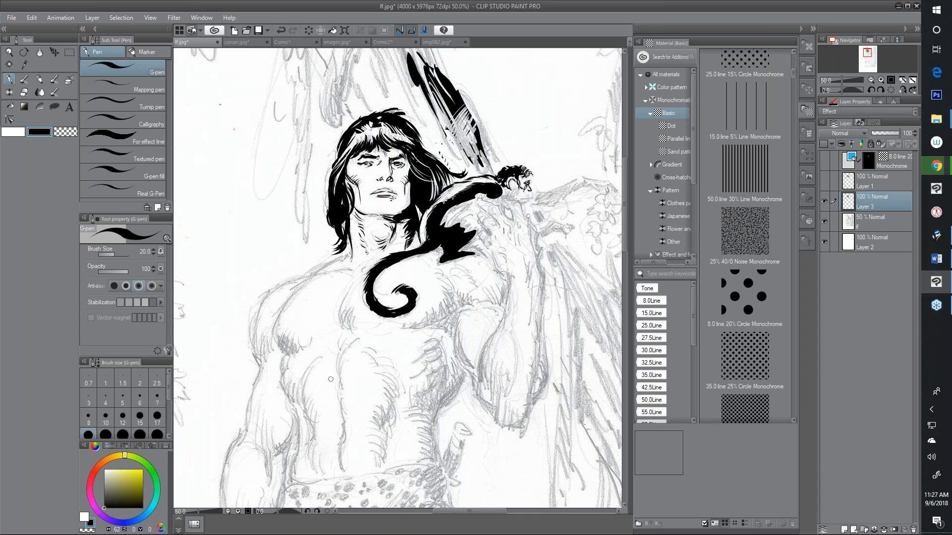
pyautogui.moveTo(468, 209)
pyautogui.mouseDown()
pyautogui.moveTo(445, 231)
pyautogui.moveTo(461, 221)
pyautogui.moveTo(458, 234)
pyautogui.mouseUp()
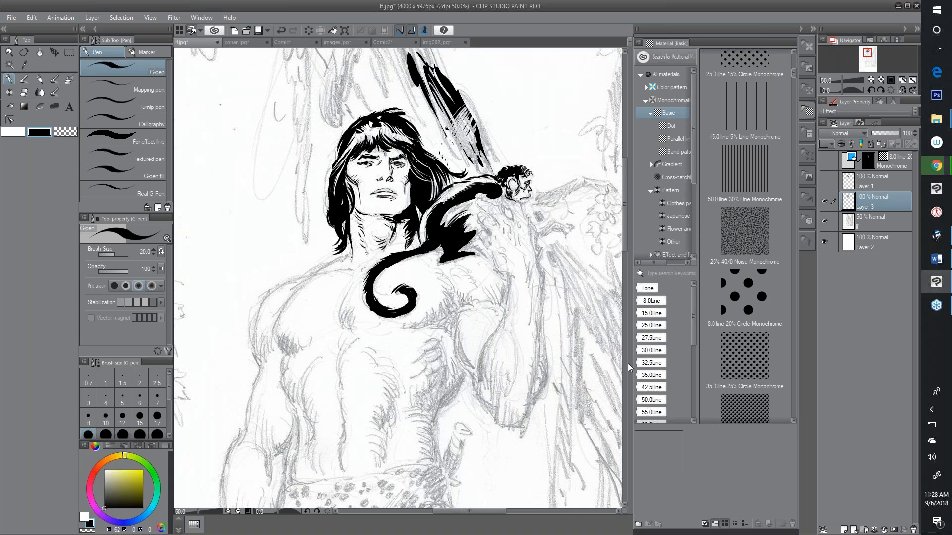
pyautogui.moveTo(535, 200); pyautogui.dragTo(579, 180)
pyautogui.moveTo(539, 192); pyautogui.dragTo(564, 187)
# Create a new layer above the inks and select the shadow areas of the face and neck with the Lasso selection.
pyautogui.click(844, 529)
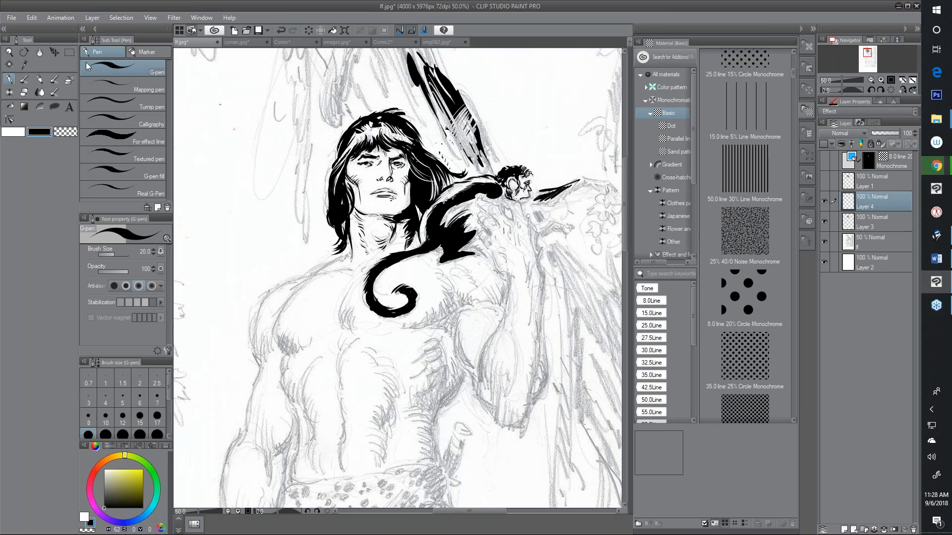
pyautogui.click(69, 52)
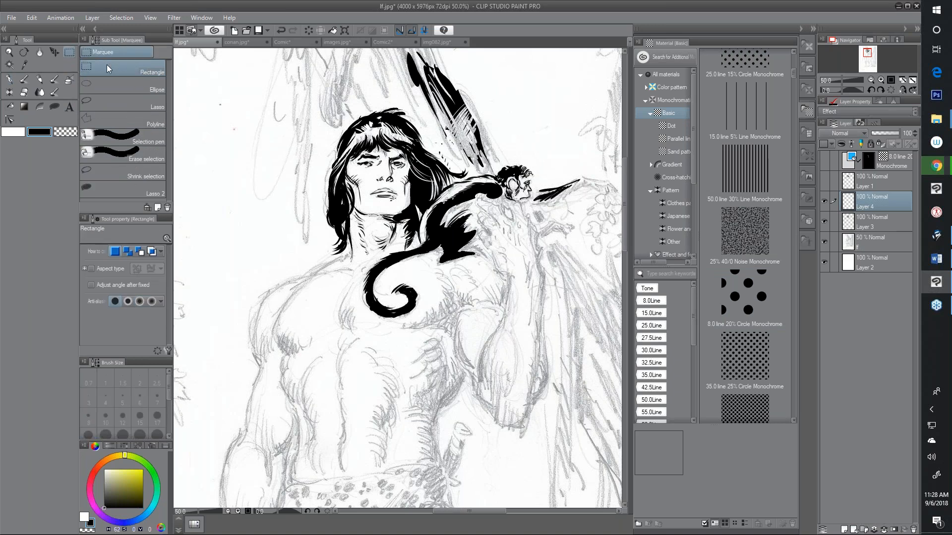
pyautogui.click(102, 101)
pyautogui.moveTo(397, 153)
pyautogui.mouseDown()
pyautogui.moveTo(382, 140)
pyautogui.moveTo(353, 158)
pyautogui.mouseUp()
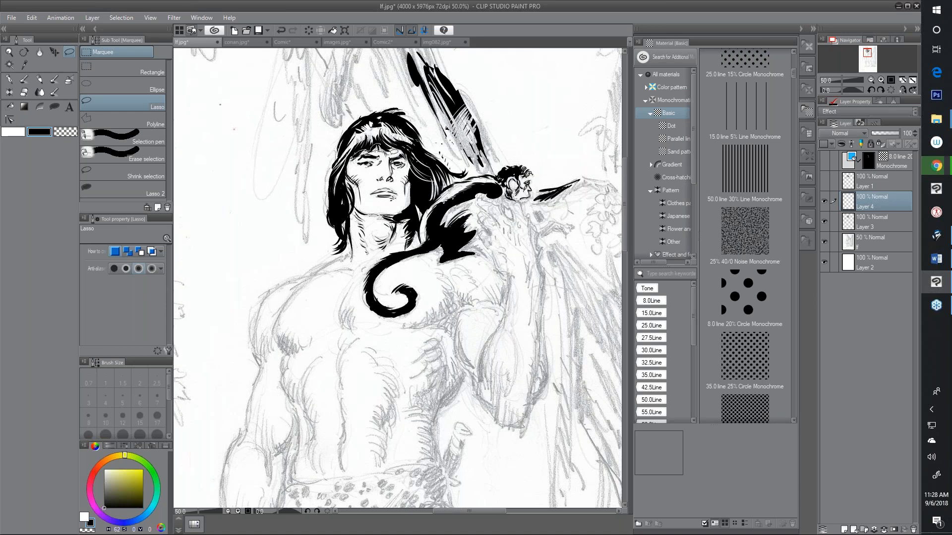
pyautogui.moveTo(410, 151); pyautogui.dragTo(399, 143)
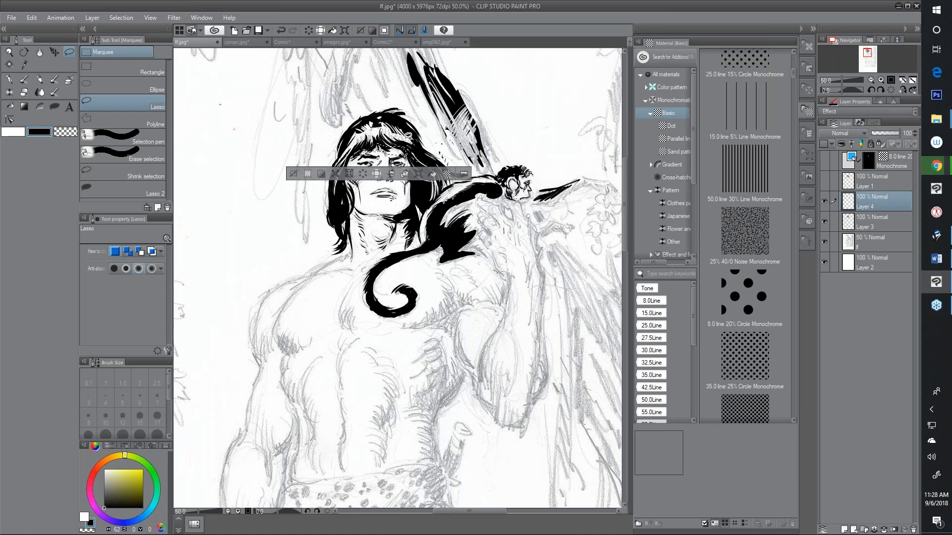
pyautogui.moveTo(410, 181)
pyautogui.mouseDown()
pyautogui.moveTo(407, 213)
pyautogui.moveTo(412, 185)
pyautogui.mouseUp()
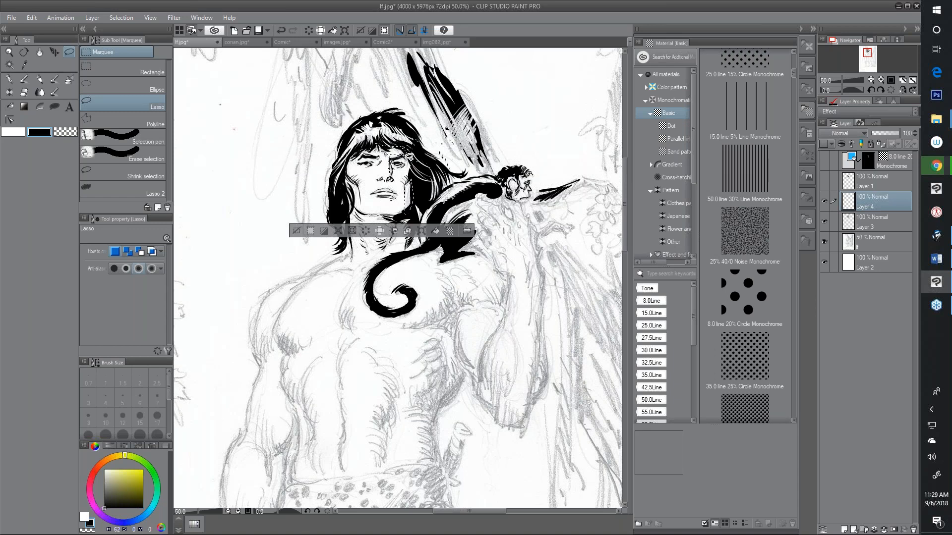
pyautogui.moveTo(402, 234)
pyautogui.mouseDown()
pyautogui.moveTo(415, 195)
pyautogui.moveTo(456, 234)
pyautogui.moveTo(426, 247)
pyautogui.moveTo(413, 232)
pyautogui.mouseUp()
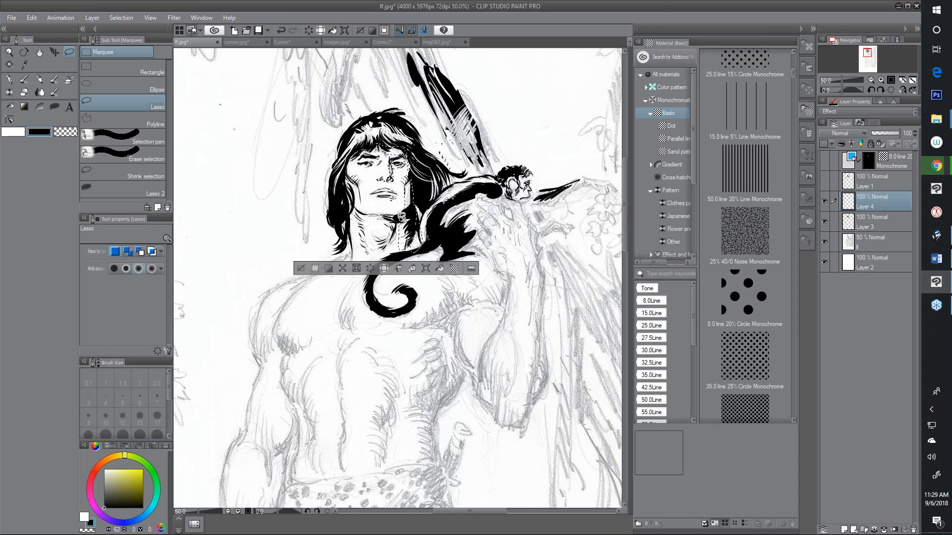
pyautogui.moveTo(357, 214)
pyautogui.mouseDown()
pyautogui.moveTo(395, 229)
pyautogui.moveTo(364, 217)
pyautogui.mouseUp()
# Apply the 35.0 line 25% Circle Monochrome tone to the selected face and neck shadows.
pyautogui.click(745, 367)
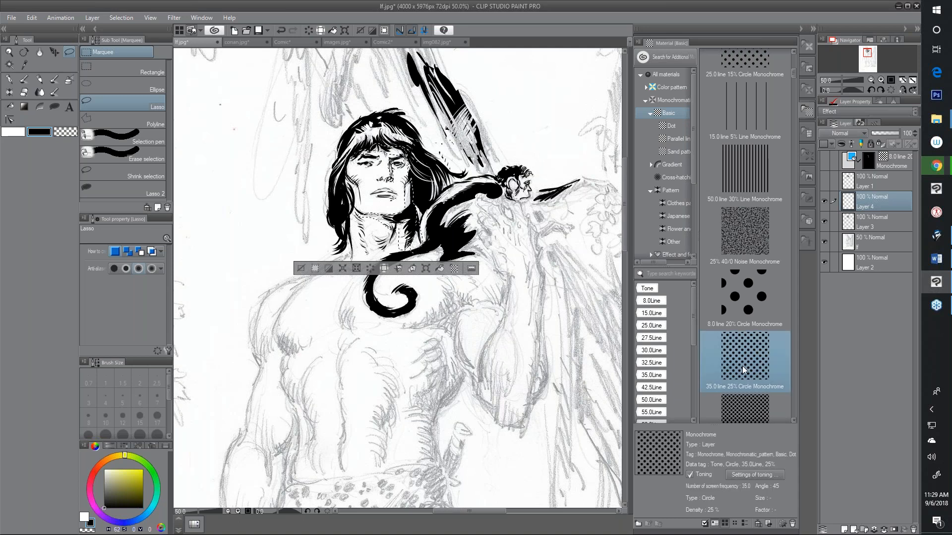
pyautogui.moveTo(745, 368); pyautogui.dragTo(411, 201)
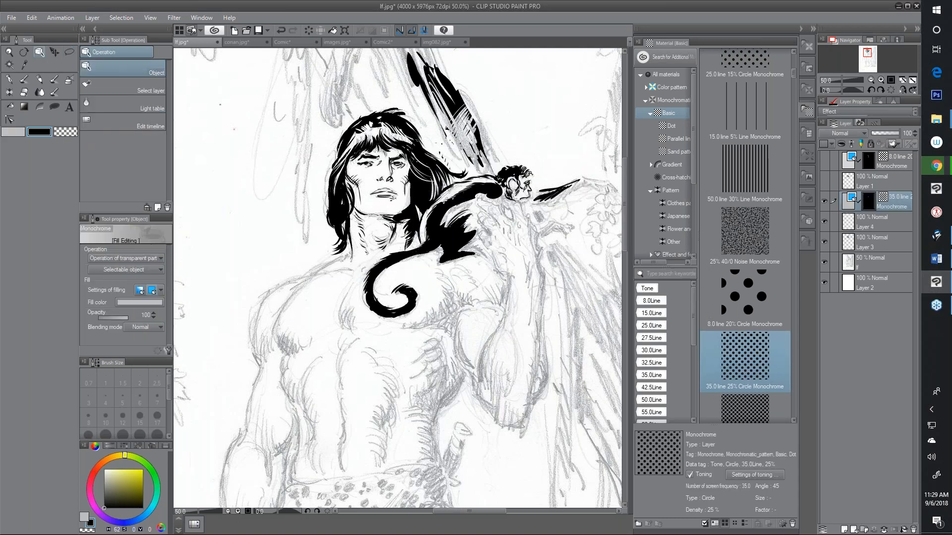
pyautogui.scroll(1, 410, 201)
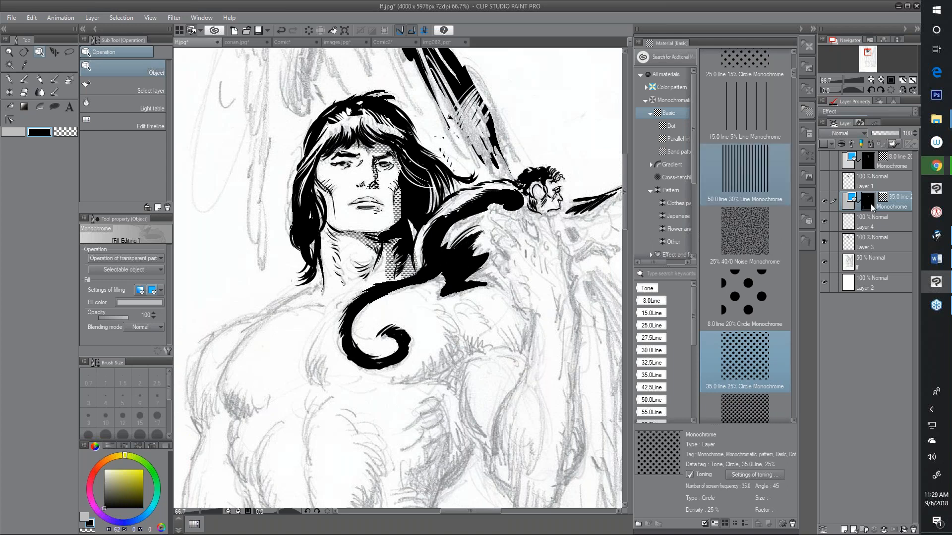
# Set the tone material's screen frequency to 10 and apply it to the face and neck shadows in place of the 35-line tone.
pyautogui.click(750, 474)
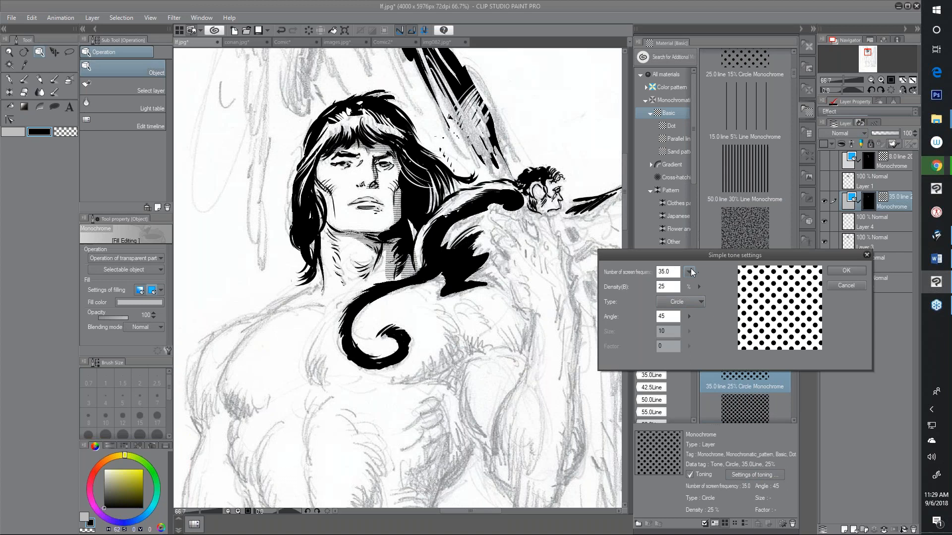
pyautogui.doubleClick(666, 272)
pyautogui.write('1')
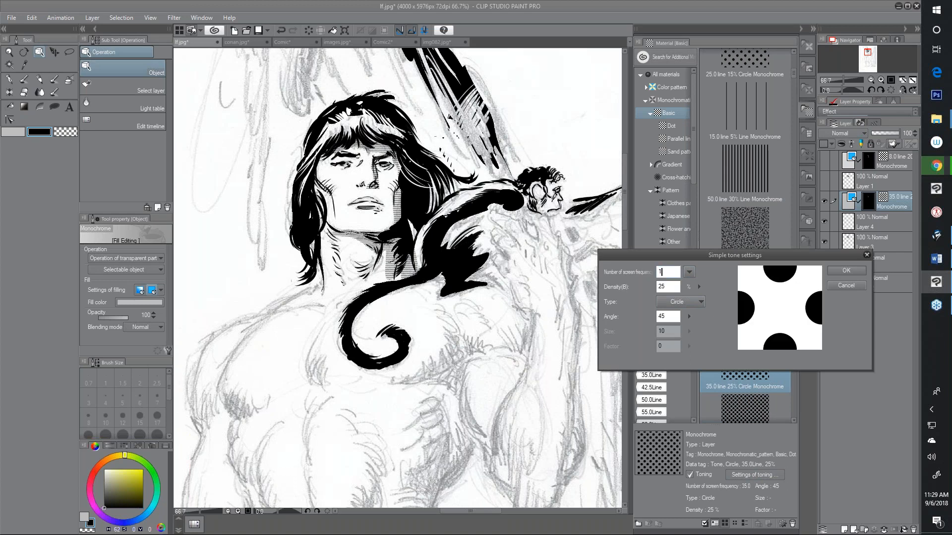
pyautogui.write('0')
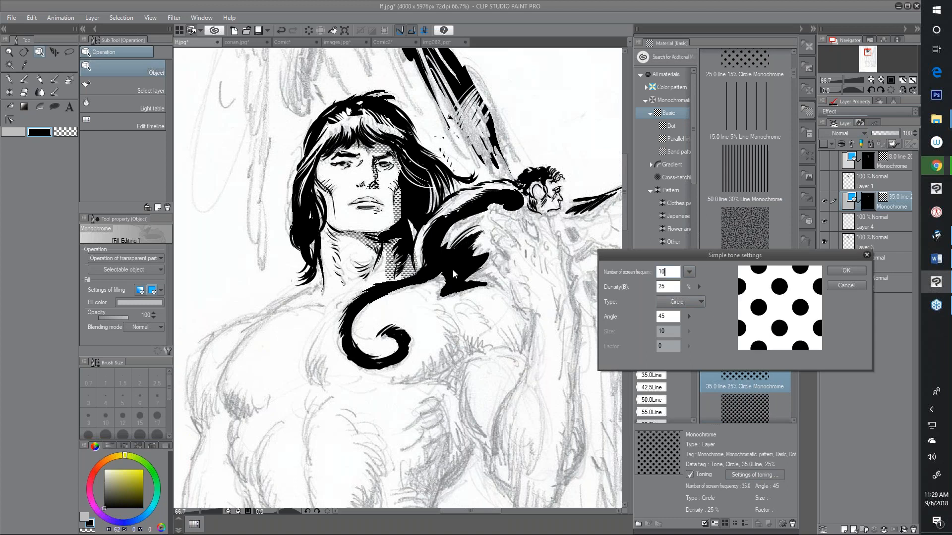
pyautogui.click(849, 270)
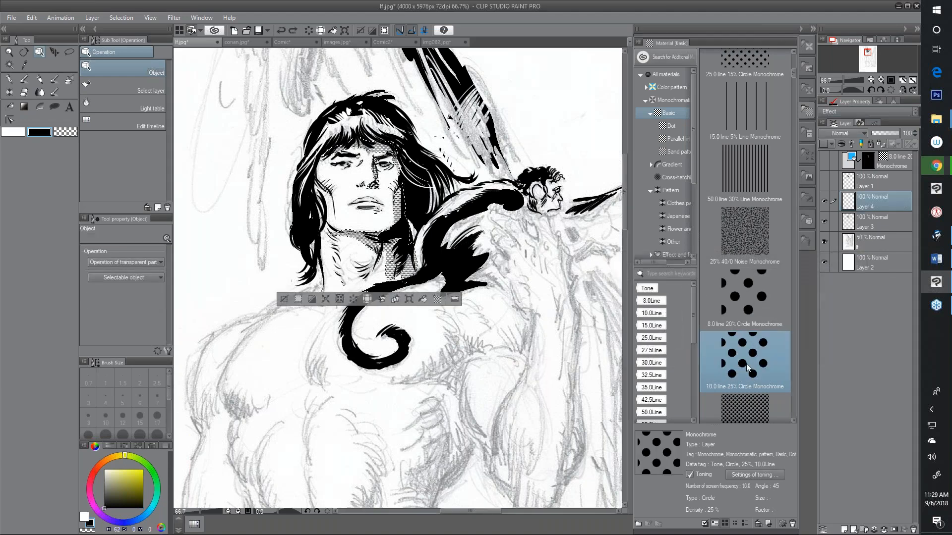
pyautogui.moveTo(745, 364); pyautogui.dragTo(394, 236)
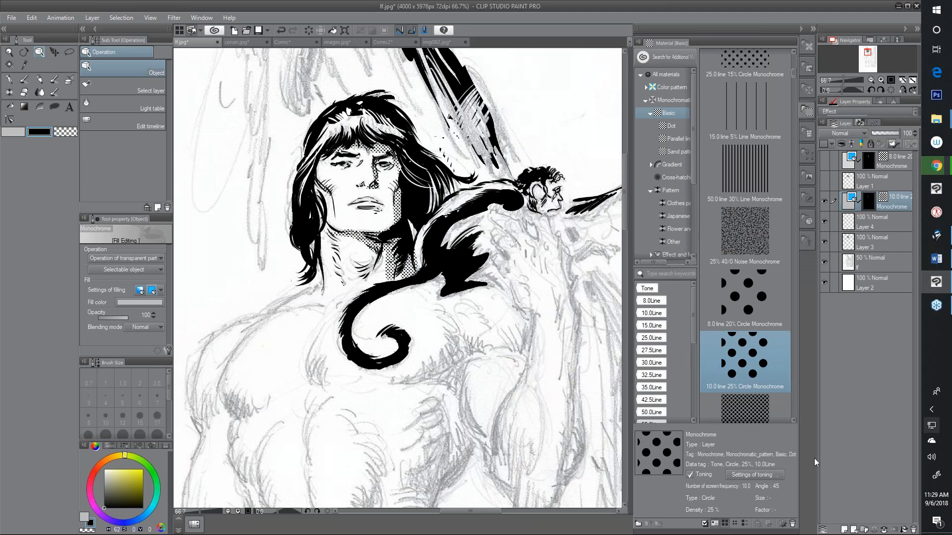
# Browse the dot shape types of the 10-line Circle tone material and set its density to 35%.
pyautogui.click(758, 475)
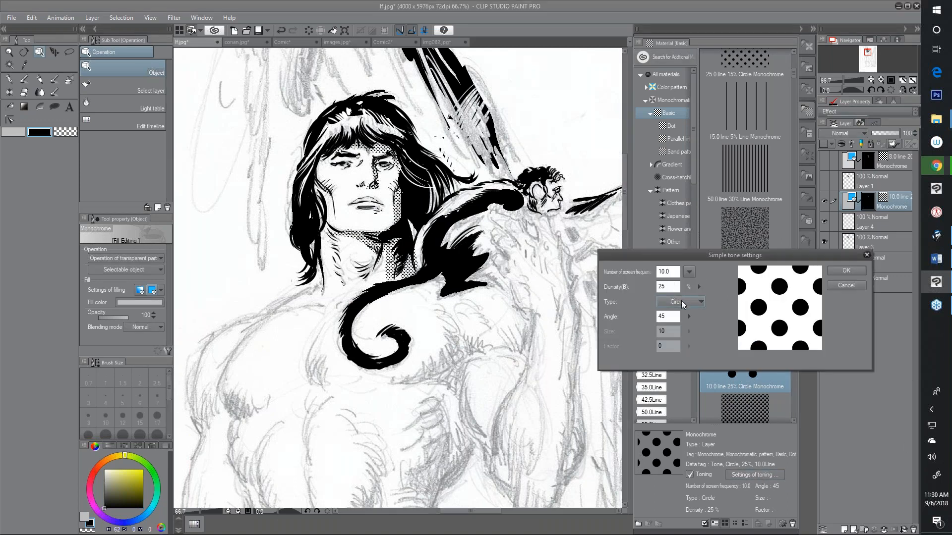
pyautogui.click(681, 302)
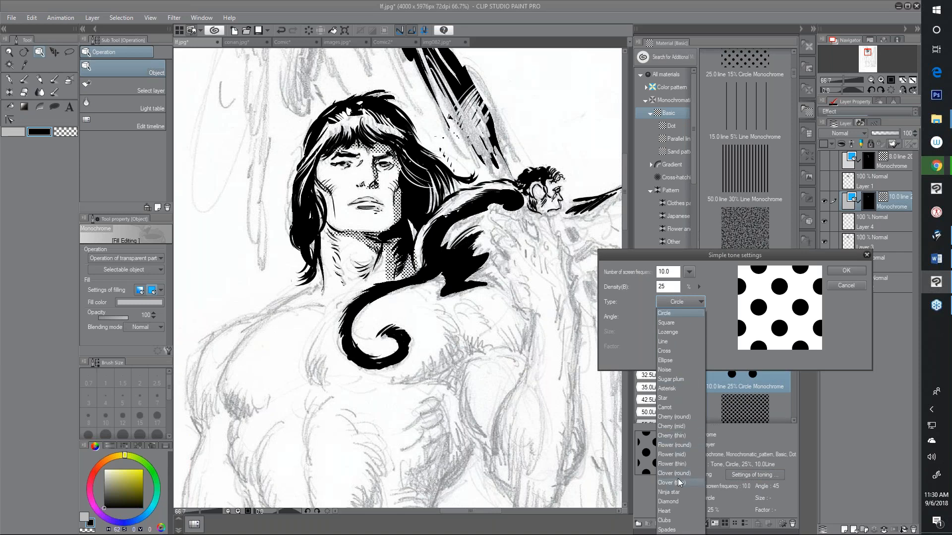
pyautogui.click(712, 271)
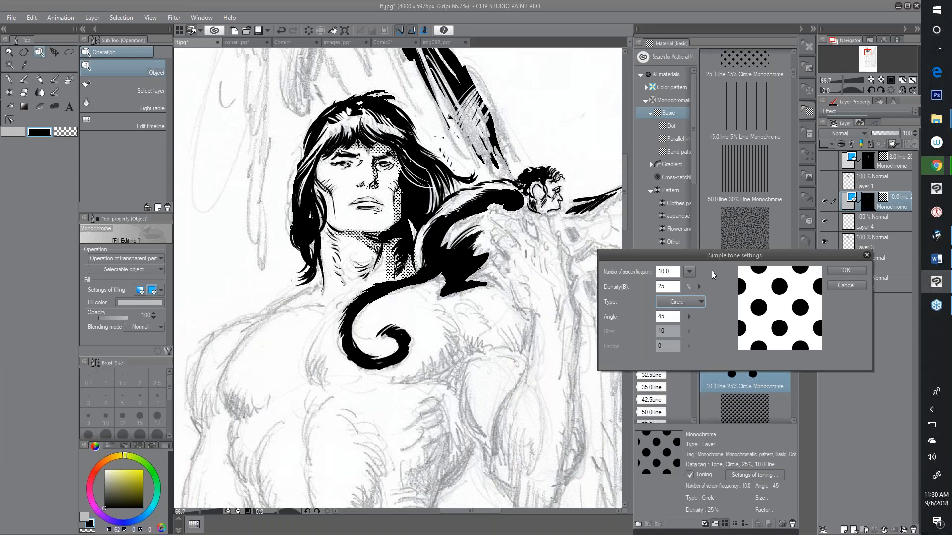
pyautogui.doubleClick(658, 288)
pyautogui.write('3')
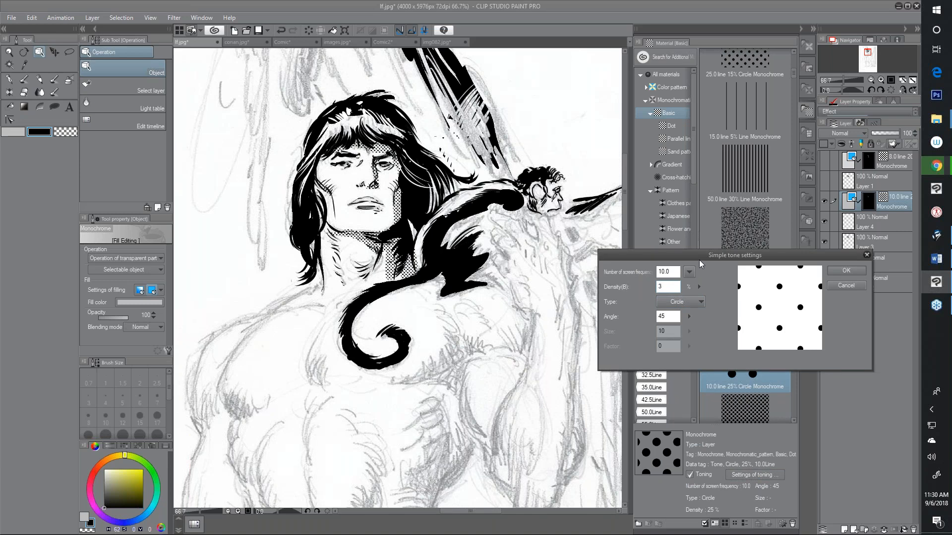
pyautogui.write('5')
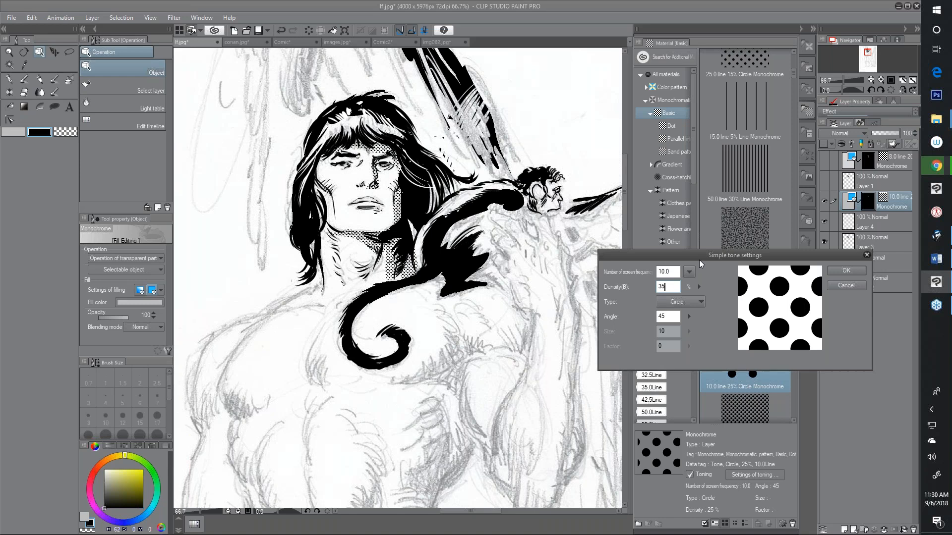
pyautogui.press('Return')
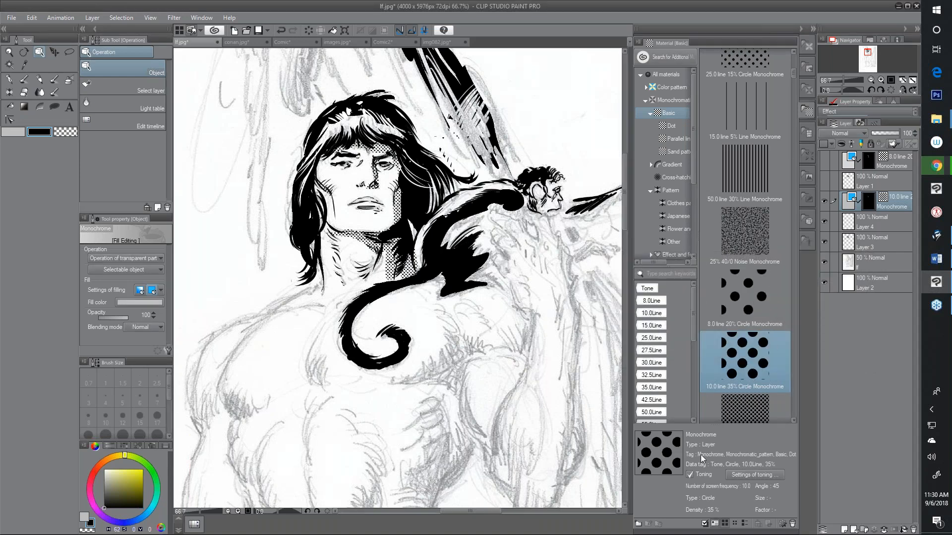
# Set the 10-line Circle tone material's density to 45% and replace the tone on the face and neck shadows with it.
pyautogui.click(760, 475)
pyautogui.click(670, 288)
pyautogui.press('BackSpace')
pyautogui.press('BackSpace')
pyautogui.write('4')
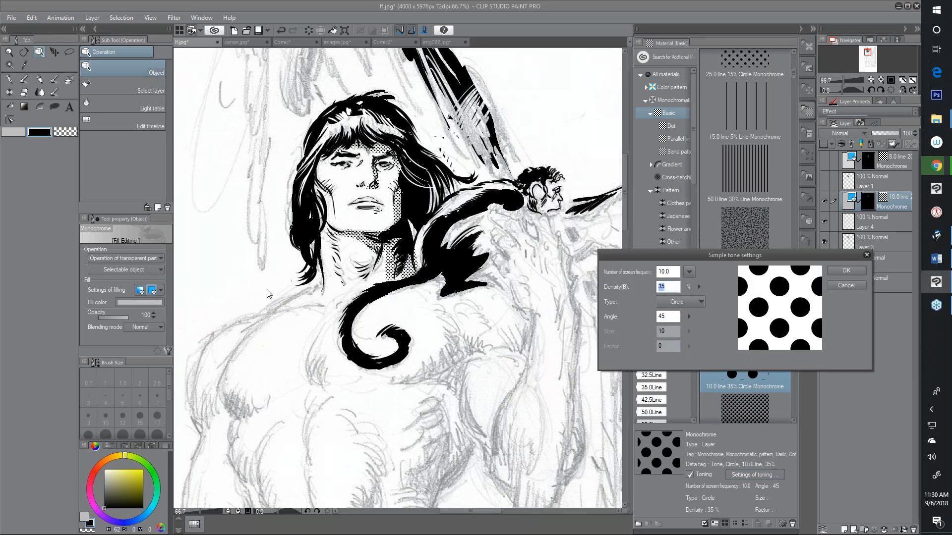
pyautogui.write('5')
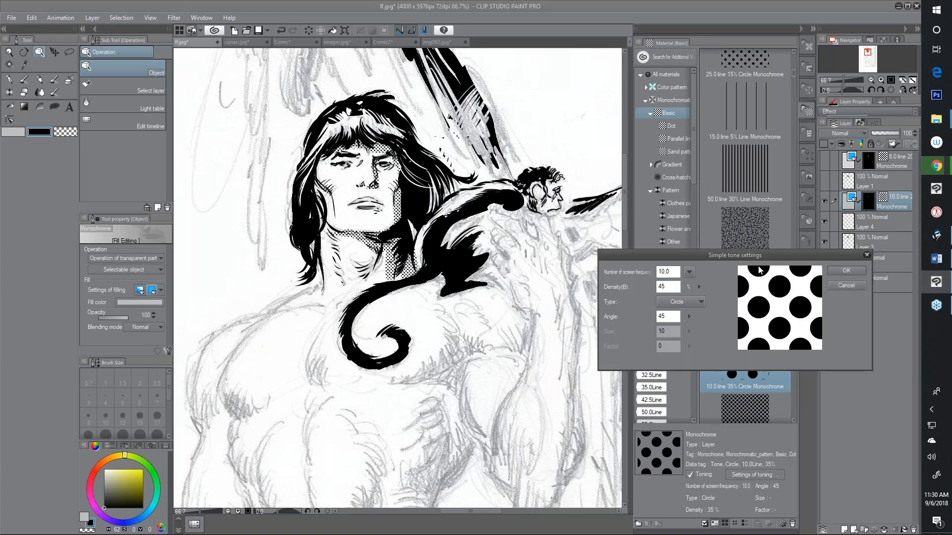
pyautogui.press('Return')
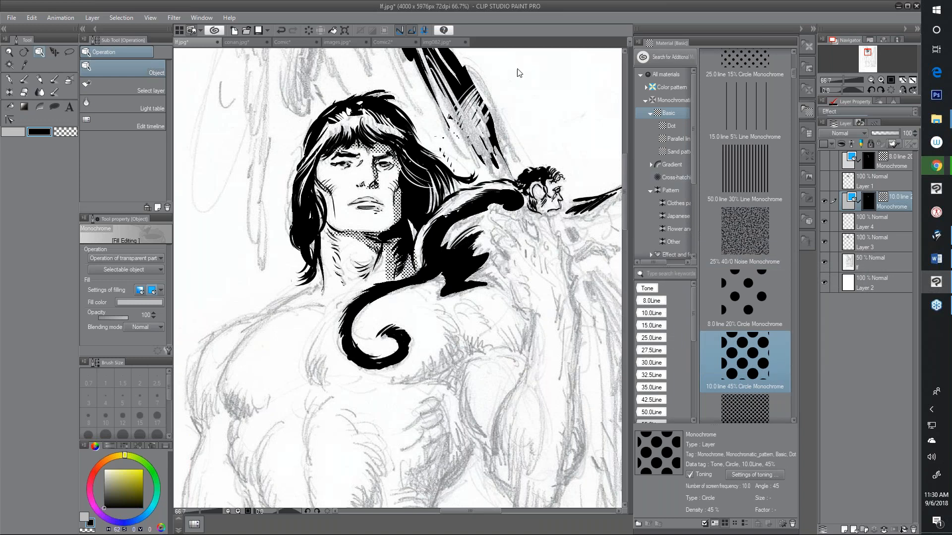
pyautogui.hotkey('ctrl', 'z')
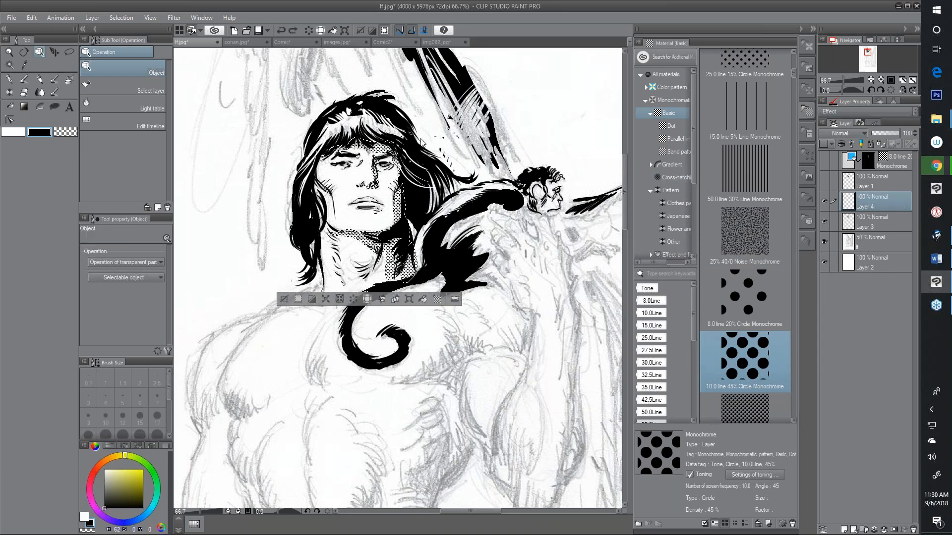
pyautogui.moveTo(746, 357); pyautogui.dragTo(399, 212)
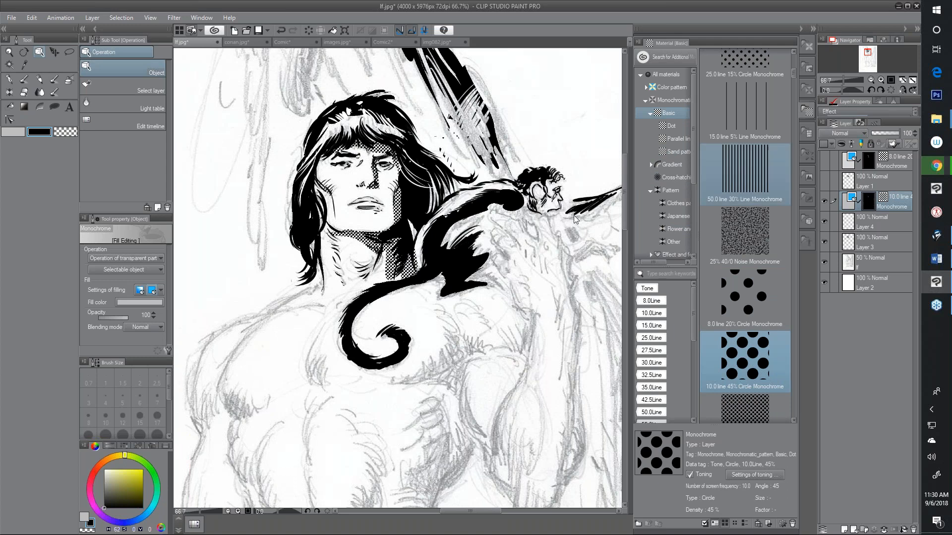
# Extend the 45% tone with the G-pen onto the neck, beneath the monkey's body, and over the monkey's head and branch.
pyautogui.click(9, 80)
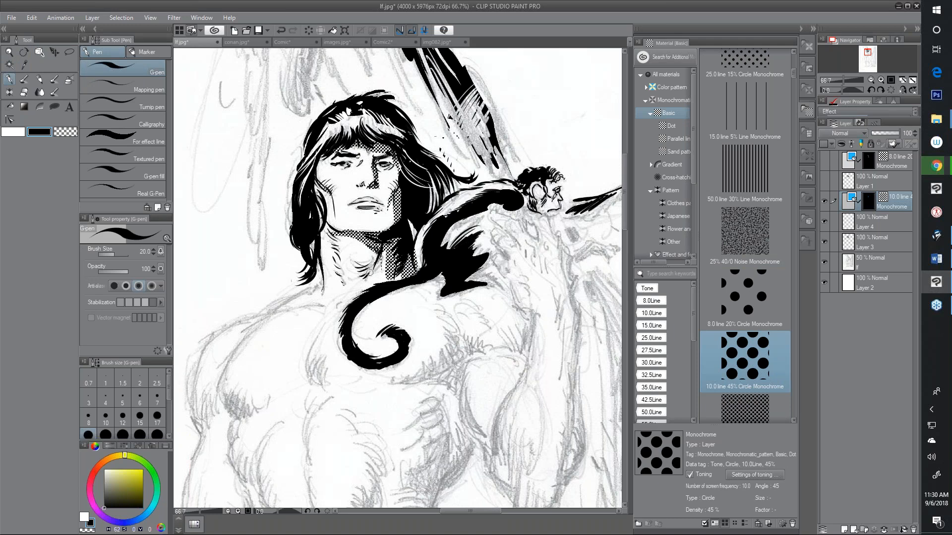
pyautogui.moveTo(367, 258)
pyautogui.mouseDown()
pyautogui.moveTo(361, 270)
pyautogui.moveTo(369, 266)
pyautogui.mouseUp()
pyautogui.moveTo(448, 281)
pyautogui.mouseDown()
pyautogui.moveTo(414, 286)
pyautogui.moveTo(446, 276)
pyautogui.mouseUp()
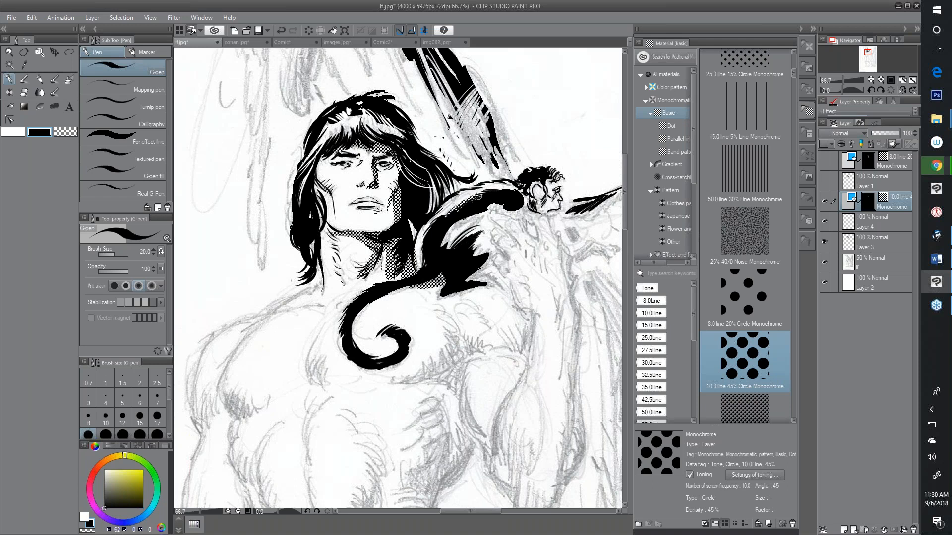
pyautogui.moveTo(536, 191)
pyautogui.mouseDown()
pyautogui.moveTo(577, 214)
pyautogui.moveTo(602, 203)
pyautogui.mouseUp()
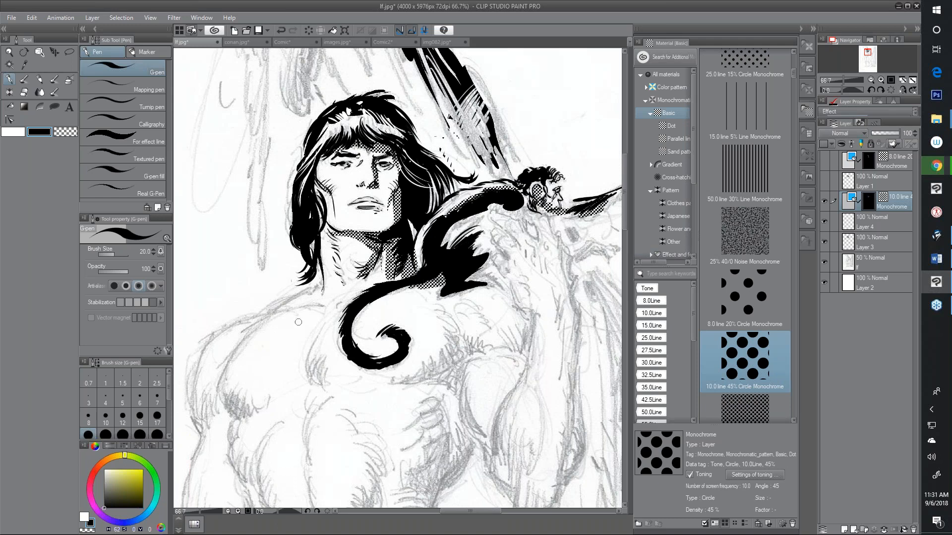
# Erase parts of the tone on the cheek and neck with the G-pen in transparent colour.
pyautogui.click(60, 133)
pyautogui.moveTo(392, 199)
pyautogui.mouseDown()
pyautogui.moveTo(397, 212)
pyautogui.moveTo(390, 200)
pyautogui.mouseUp()
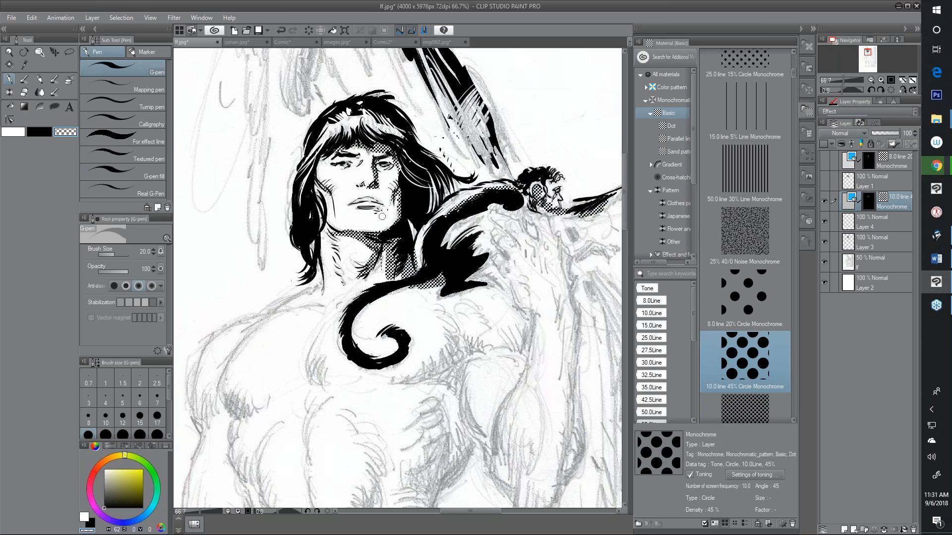
pyautogui.moveTo(392, 242); pyautogui.dragTo(387, 277)
# Paint tone shading in black with the G-pen across the chest on both sides of the curled tail.
pyautogui.moveTo(557, 287)
pyautogui.mouseDown()
pyautogui.moveTo(557, 238)
pyautogui.moveTo(550, 250)
pyautogui.mouseUp()
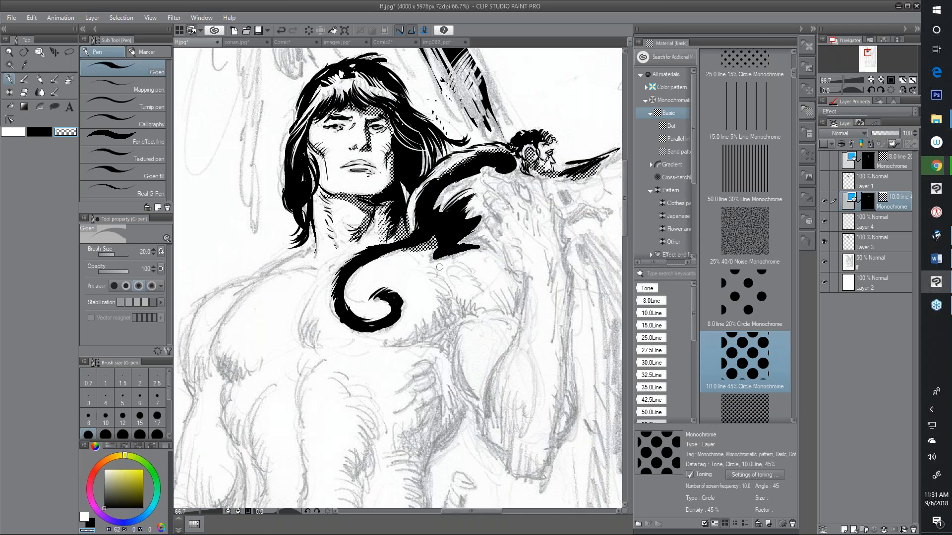
pyautogui.click(40, 132)
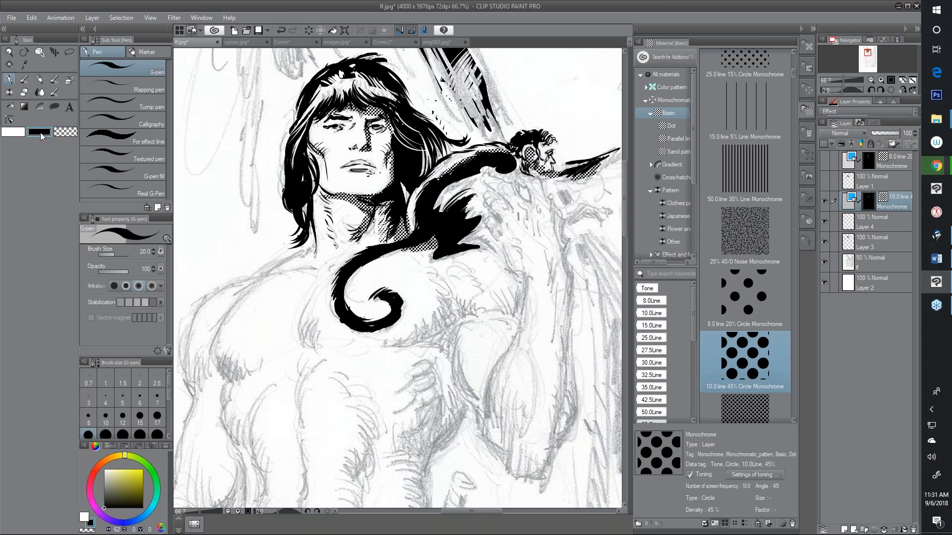
pyautogui.moveTo(328, 267)
pyautogui.mouseDown()
pyautogui.moveTo(300, 304)
pyautogui.moveTo(303, 311)
pyautogui.moveTo(320, 292)
pyautogui.moveTo(310, 342)
pyautogui.moveTo(328, 324)
pyautogui.moveTo(349, 325)
pyautogui.mouseUp()
pyautogui.moveTo(327, 346); pyautogui.dragTo(363, 333)
pyautogui.moveTo(431, 304); pyautogui.dragTo(395, 328)
pyautogui.moveTo(458, 297)
pyautogui.mouseDown()
pyautogui.moveTo(406, 337)
pyautogui.moveTo(414, 339)
pyautogui.mouseUp()
pyautogui.moveTo(460, 317)
pyautogui.mouseDown()
pyautogui.moveTo(411, 345)
pyautogui.moveTo(434, 342)
pyautogui.moveTo(398, 347)
pyautogui.moveTo(475, 314)
pyautogui.moveTo(428, 273)
pyautogui.moveTo(445, 275)
pyautogui.mouseUp()
pyautogui.moveTo(462, 305)
pyautogui.mouseDown()
pyautogui.moveTo(452, 285)
pyautogui.moveTo(462, 292)
pyautogui.mouseUp()
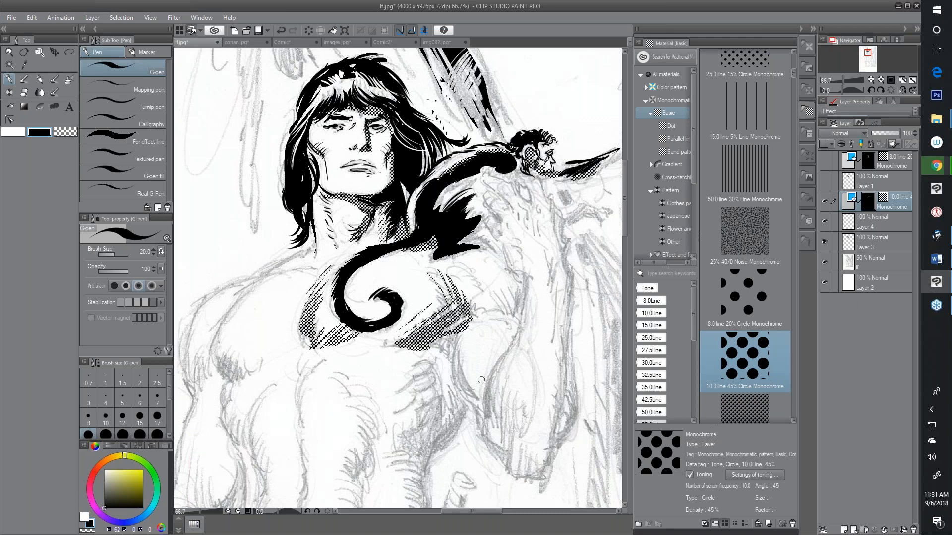
# Make Layer 4 active, choose white, and try G-pen highlight strokes in the hair, undoing them.
pyautogui.click(857, 225)
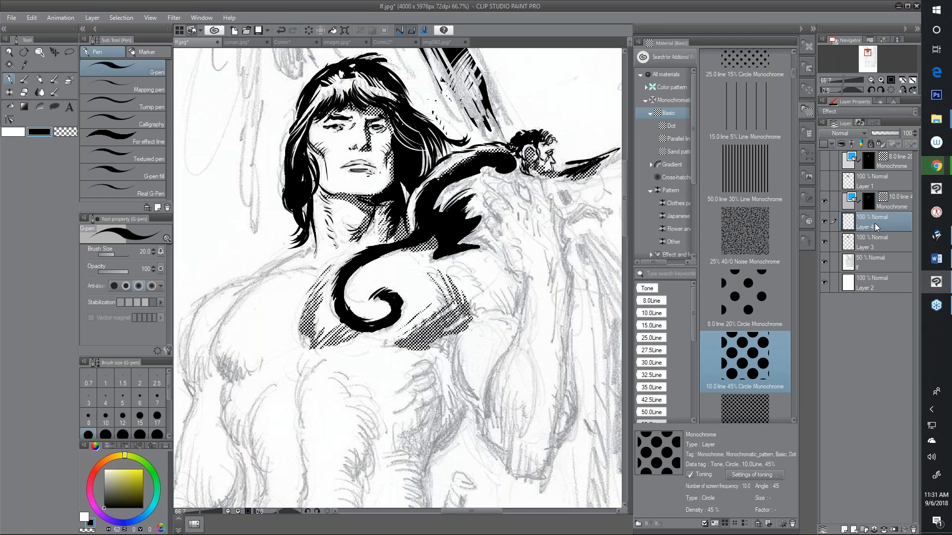
pyautogui.click(12, 132)
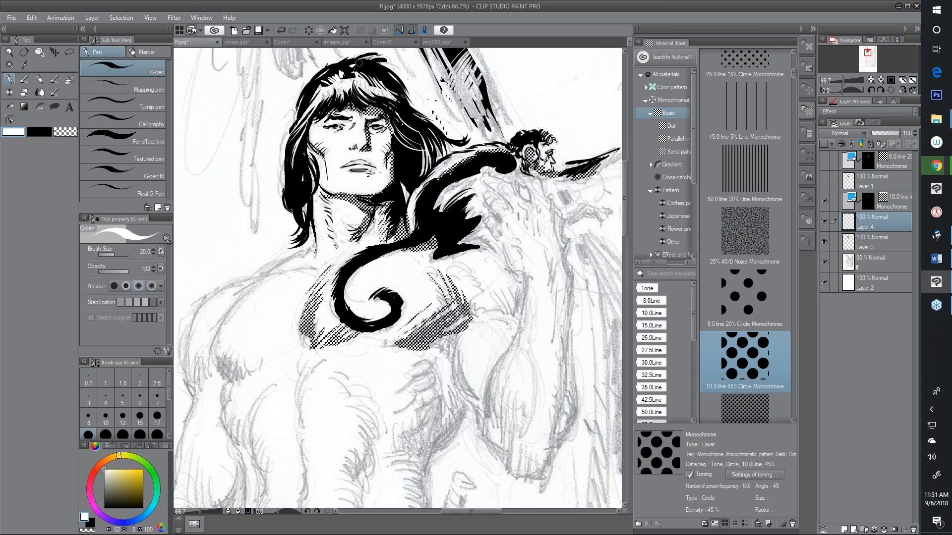
pyautogui.moveTo(341, 85)
pyautogui.mouseDown()
pyautogui.moveTo(321, 99)
pyautogui.moveTo(342, 97)
pyautogui.moveTo(343, 82)
pyautogui.moveTo(310, 102)
pyautogui.mouseUp()
pyautogui.moveTo(312, 97); pyautogui.dragTo(304, 116)
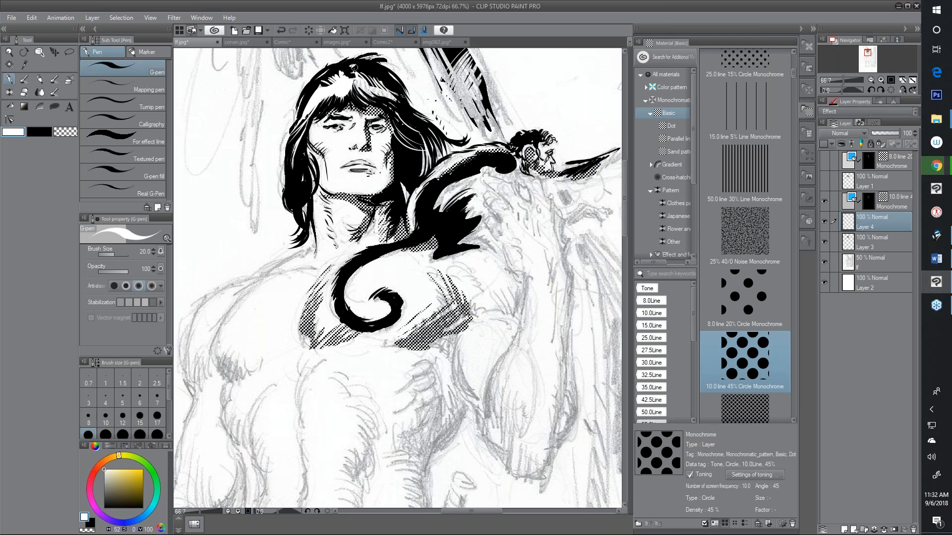
pyautogui.hotkey('ctrl', 'z')
pyautogui.hotkey('ctrl', 'z')
pyautogui.hotkey('ctrl', 'z')
pyautogui.hotkey('ctrl', 'z')
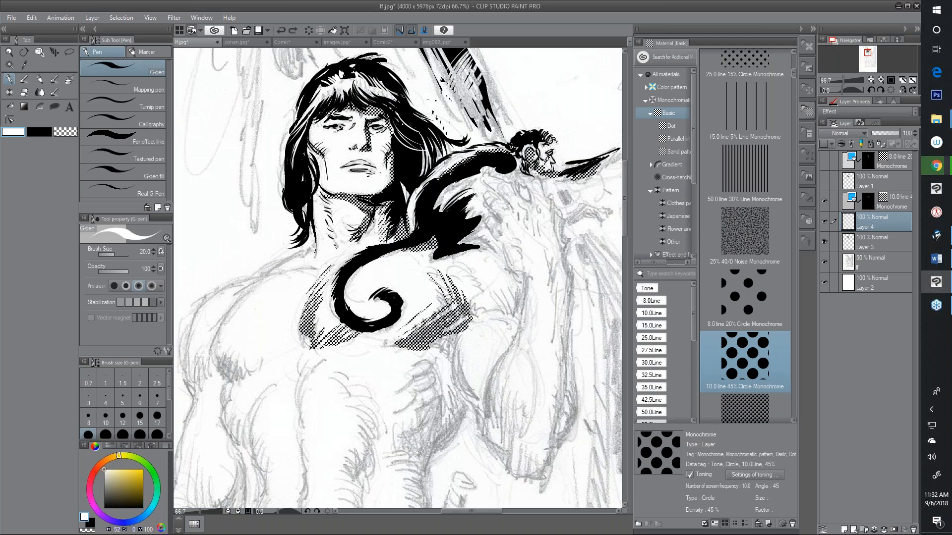
# Cut white G-pen strokes through the black shape beside the head and check them with the pencil layer hidden and shown.
pyautogui.moveTo(435, 85)
pyautogui.mouseDown()
pyautogui.moveTo(455, 122)
pyautogui.moveTo(453, 111)
pyautogui.moveTo(483, 130)
pyautogui.mouseUp()
pyautogui.moveTo(464, 93)
pyautogui.mouseDown()
pyautogui.moveTo(486, 136)
pyautogui.moveTo(474, 135)
pyautogui.mouseUp()
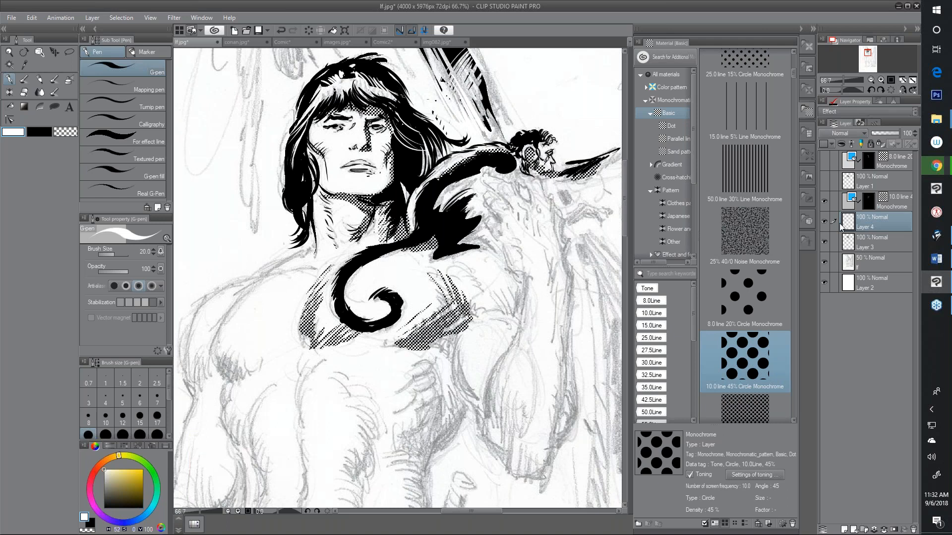
pyautogui.click(825, 262)
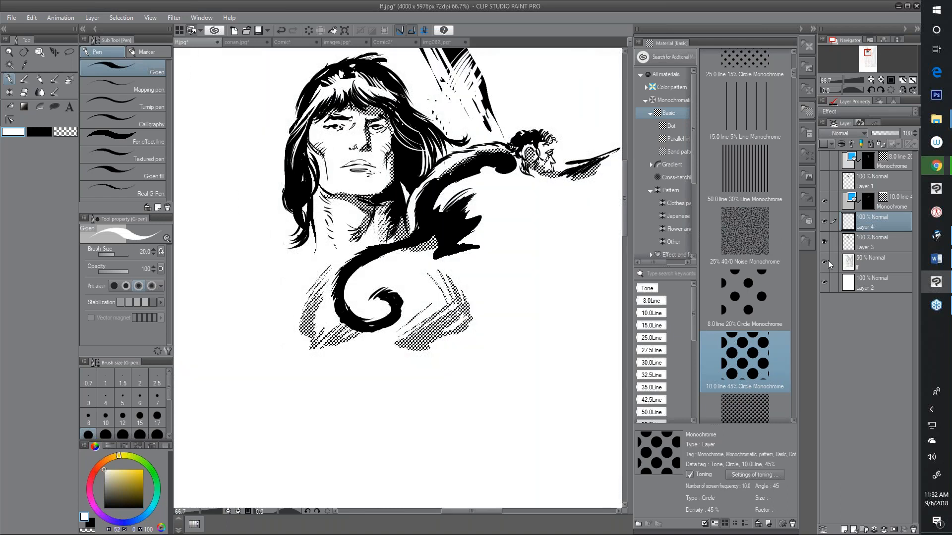
pyautogui.click(828, 261)
pyautogui.click(829, 260)
pyautogui.click(828, 260)
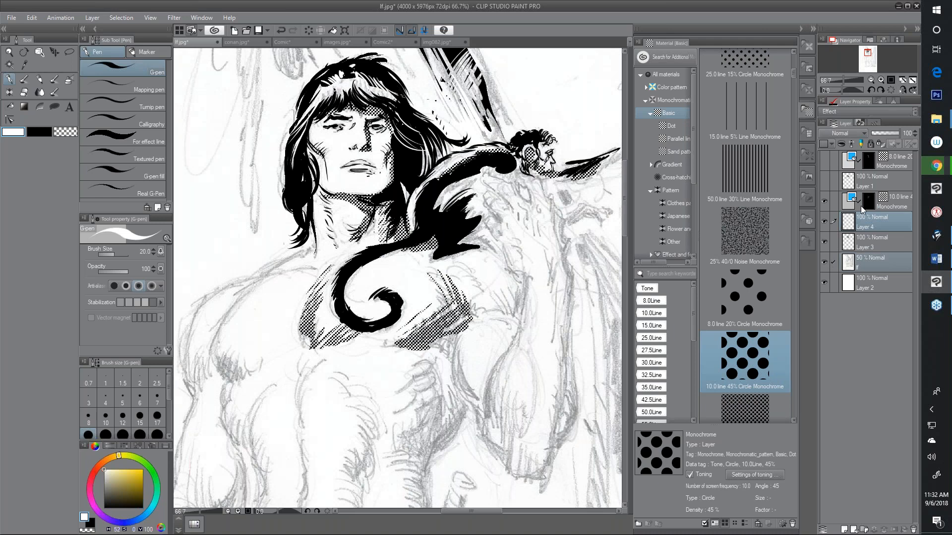
# Set the blending mode of Layer 4 to Multiply.
pyautogui.click(875, 224)
pyautogui.click(847, 134)
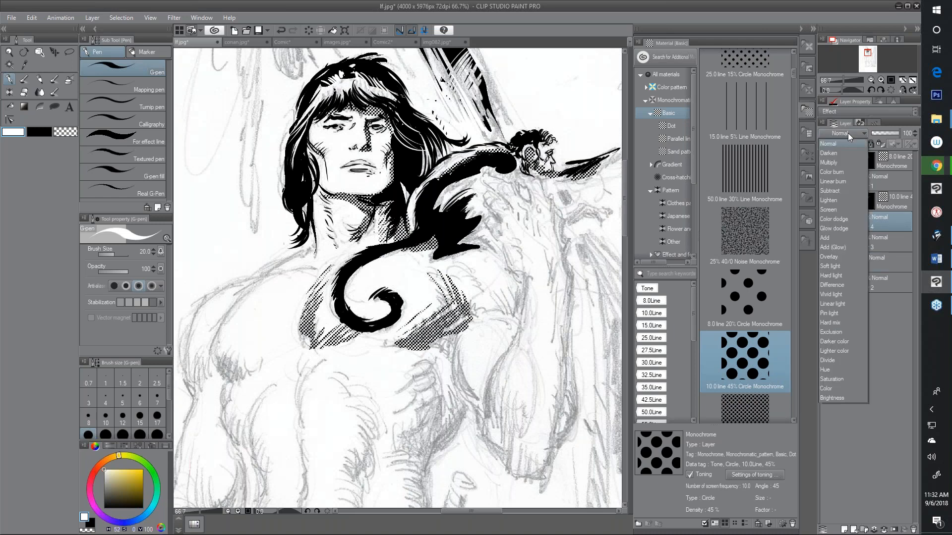
pyautogui.click(837, 162)
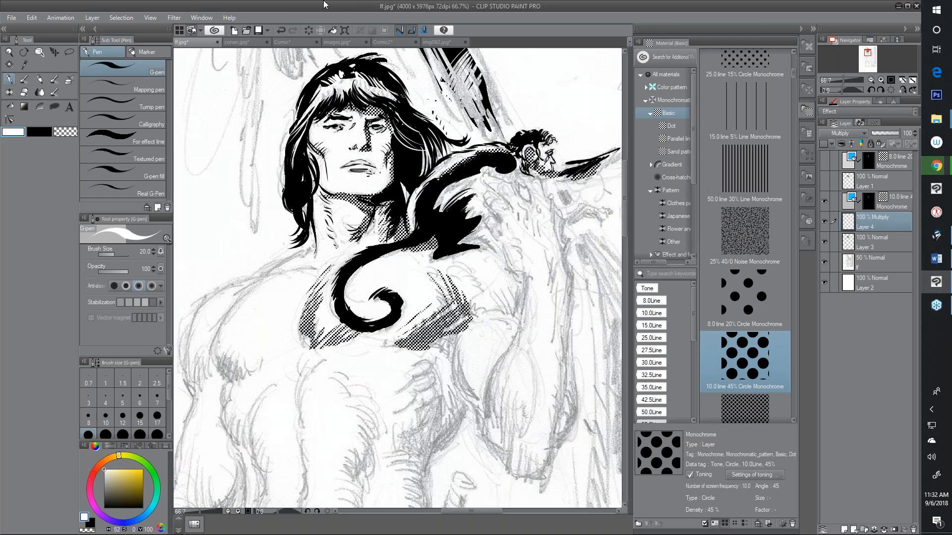
# Switch to the Comic canvas and enclose the whole drawn cloud outline in a rectangular selection.
pyautogui.click(236, 42)
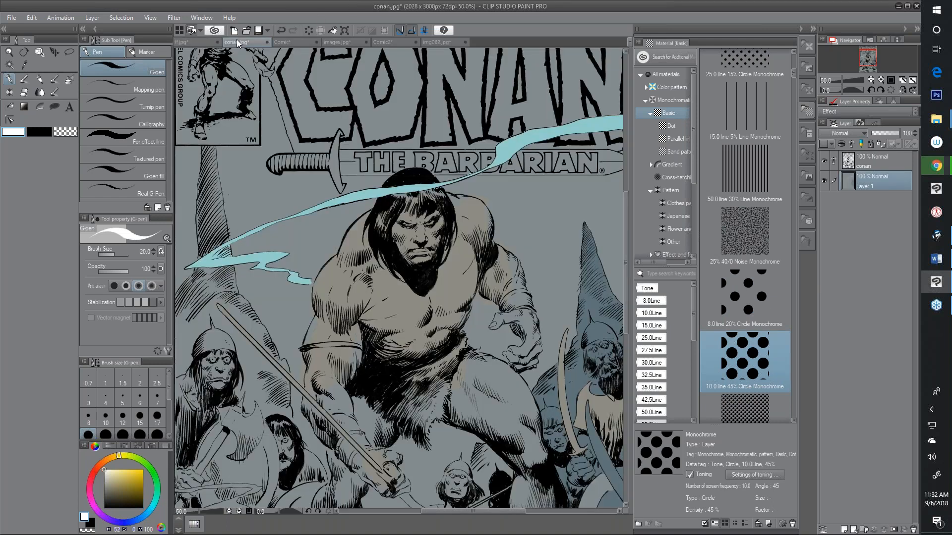
pyautogui.click(293, 43)
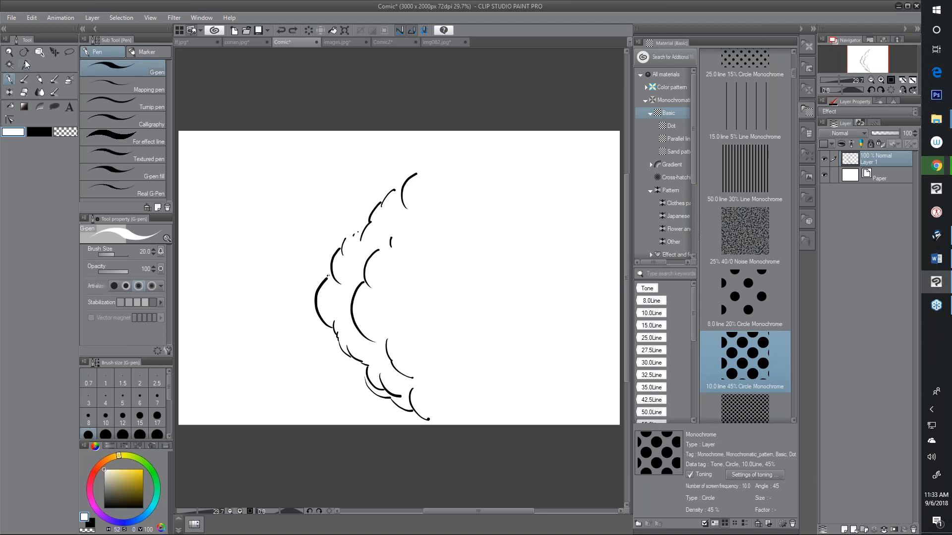
pyautogui.click(70, 52)
pyautogui.click(101, 67)
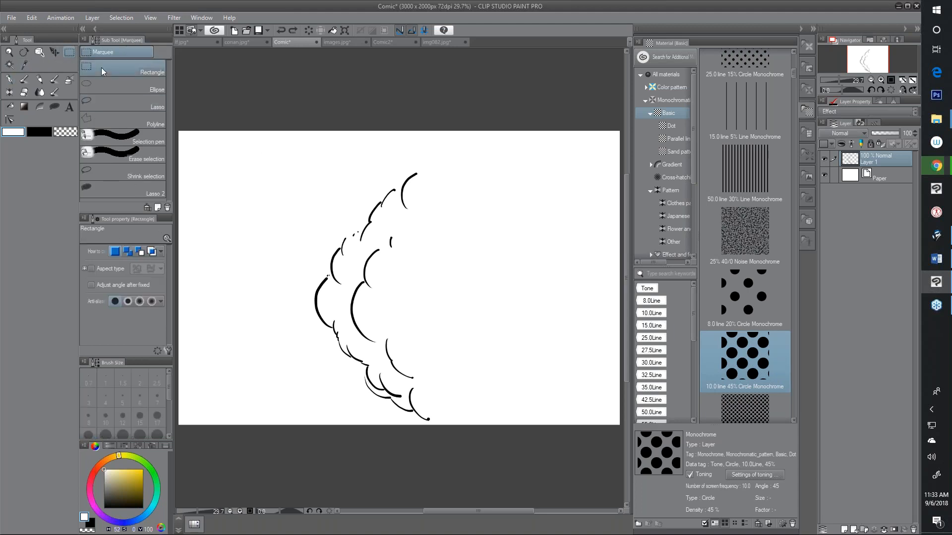
pyautogui.moveTo(301, 154); pyautogui.dragTo(447, 425)
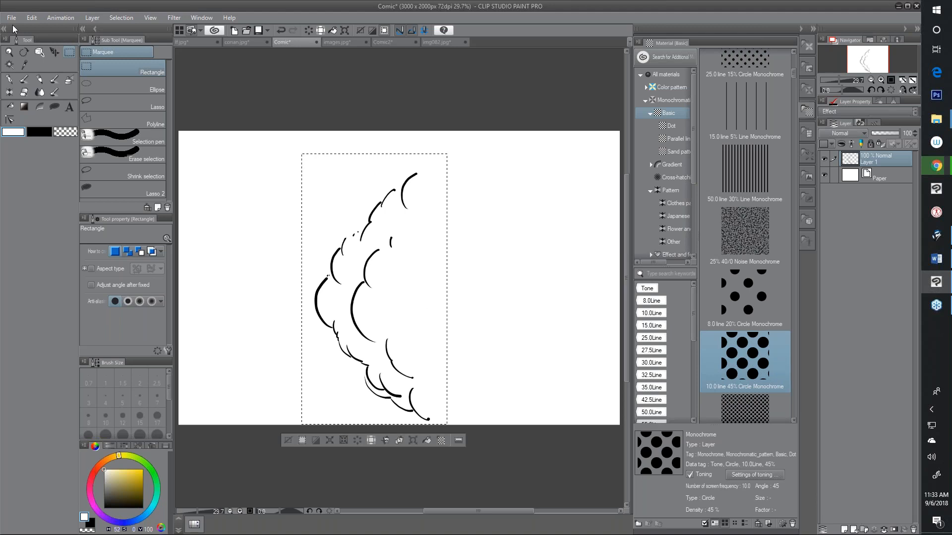
# Register the selection as an image material usable as a brush tip shape, saved under Image material > Illustration.
pyautogui.click(33, 18)
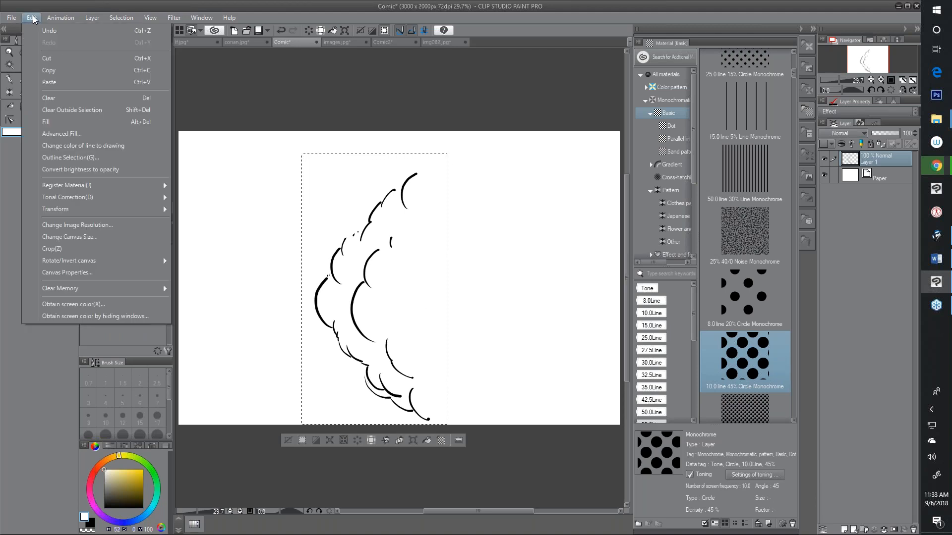
pyautogui.moveTo(77, 188)
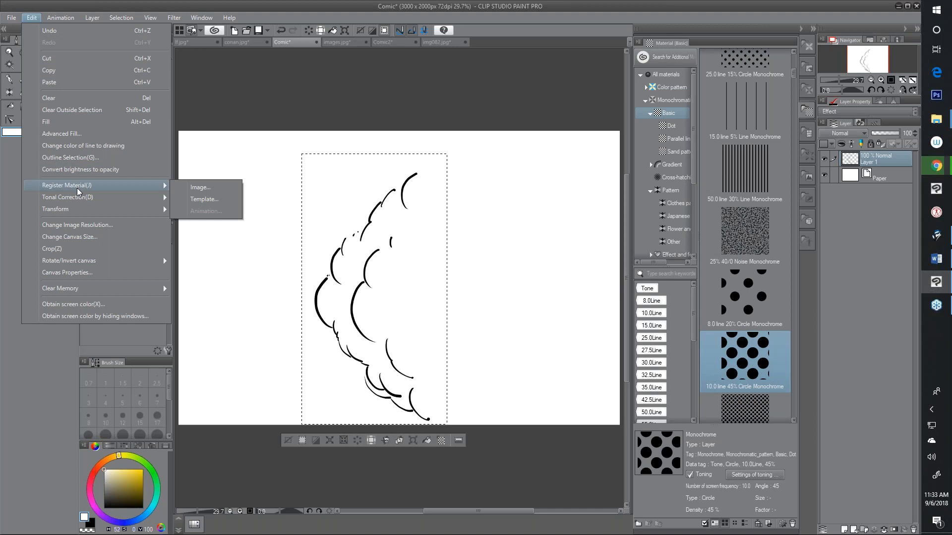
pyautogui.click(197, 189)
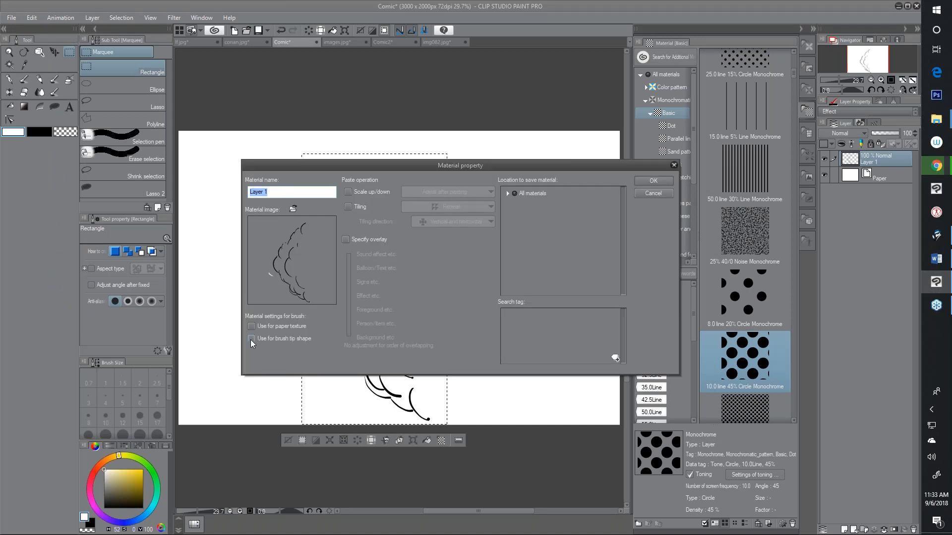
pyautogui.click(251, 340)
pyautogui.click(516, 194)
pyautogui.doubleClick(524, 196)
pyautogui.click(539, 244)
pyautogui.click(512, 245)
pyautogui.click(532, 258)
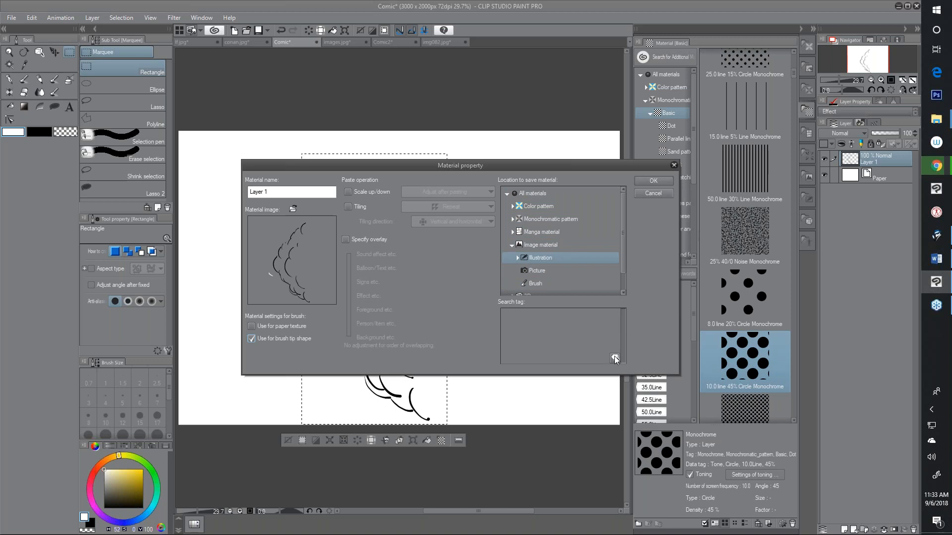
# Give the material the search tag "cloud part" and complete its registration.
pyautogui.click(614, 356)
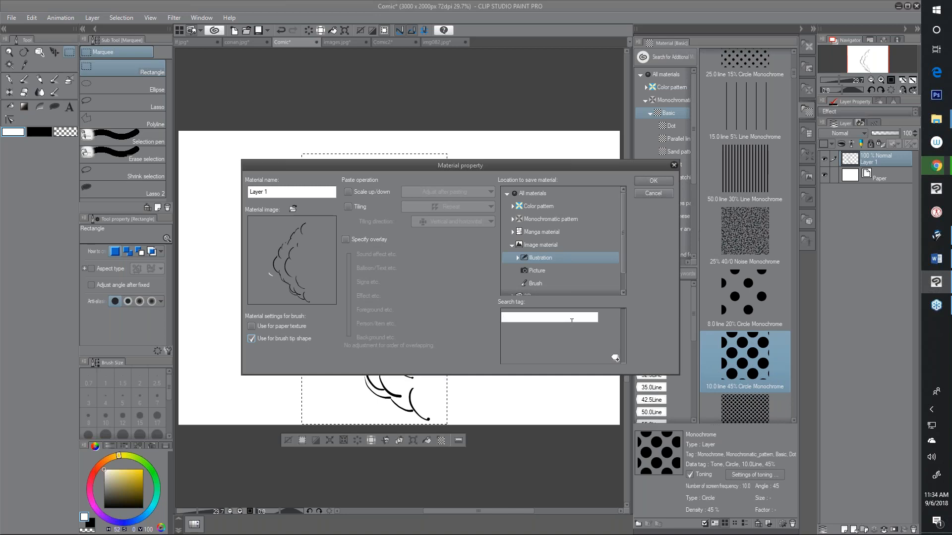
pyautogui.write('cloud part')
pyautogui.press('Return')
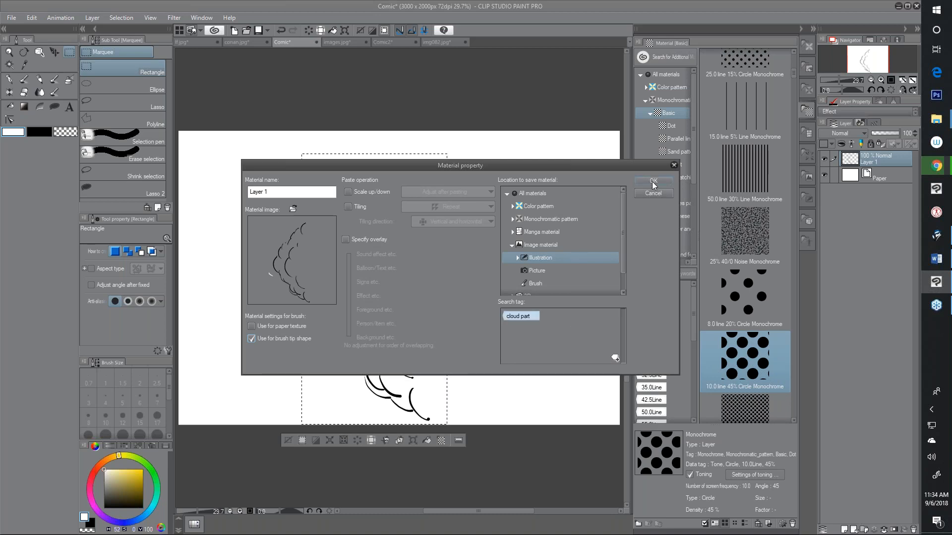
pyautogui.click(658, 178)
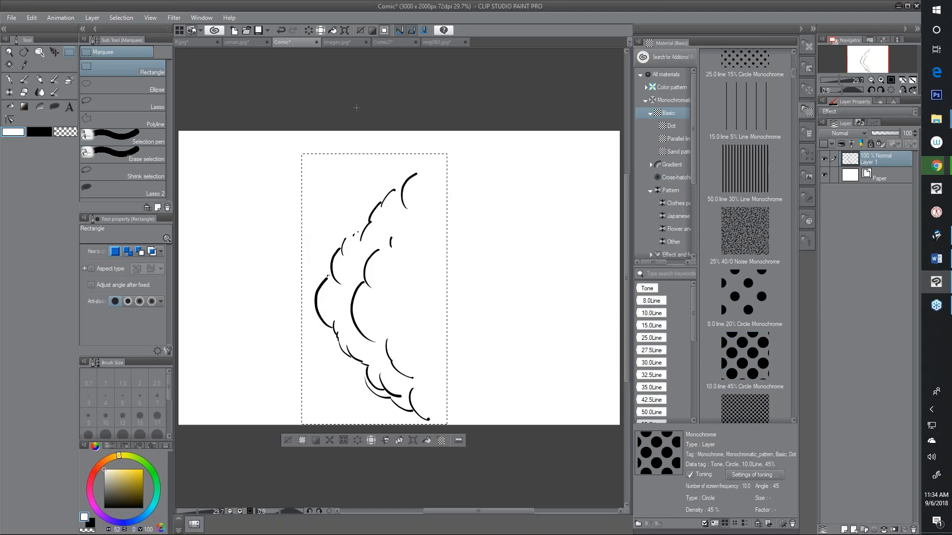
# Deselect the cloud outline, add a new raster layer, and hide Layer 1.
pyautogui.hotkey('ctrl', 'd')
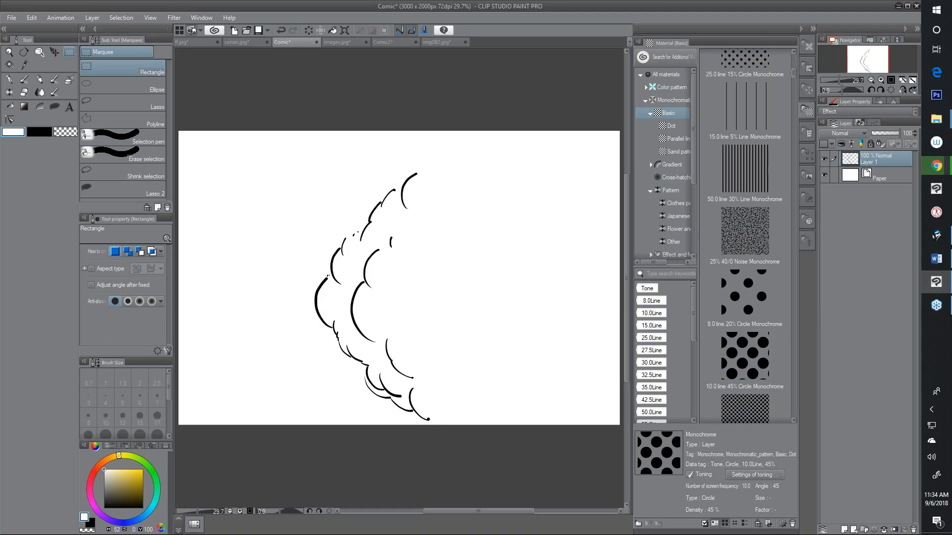
pyautogui.click(844, 529)
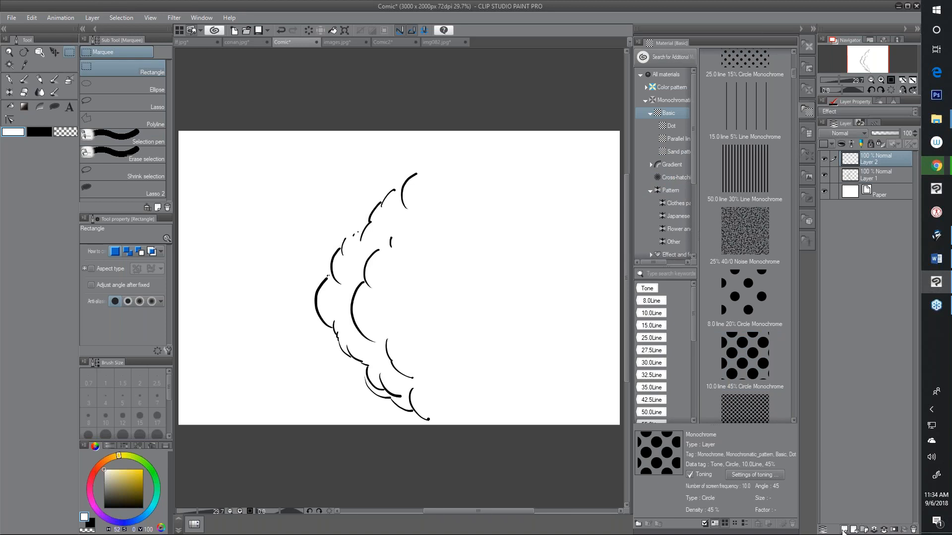
pyautogui.click(822, 175)
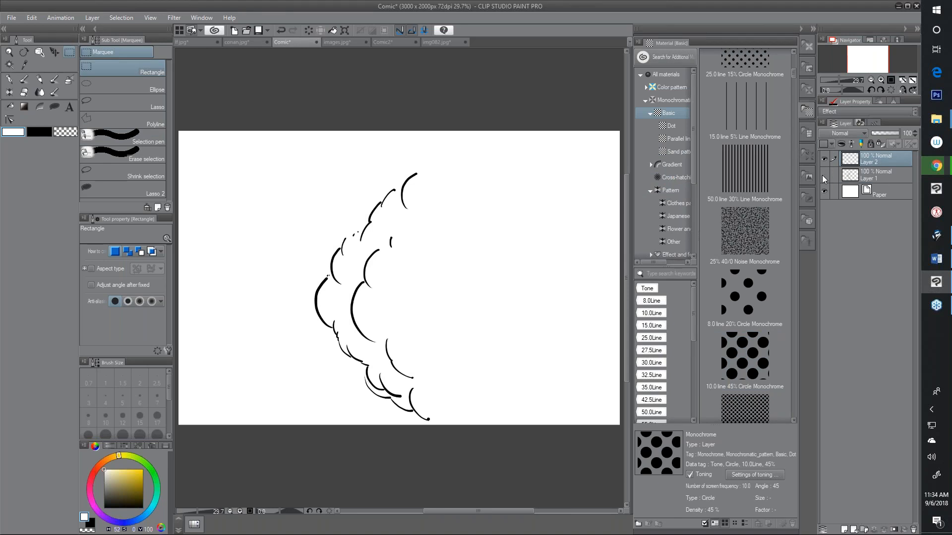
# Choose the Melody pattern decoration brush with black as the drawing colour.
pyautogui.click(9, 92)
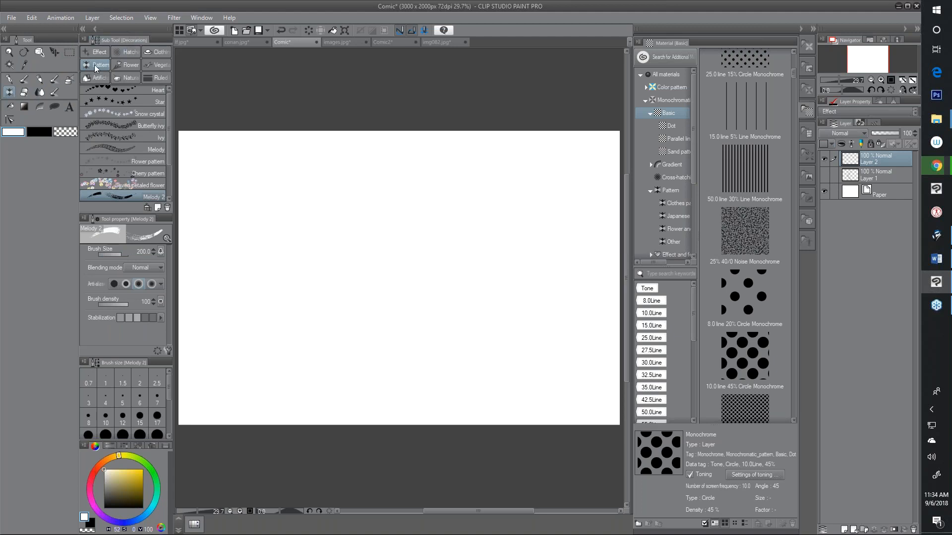
pyautogui.click(125, 149)
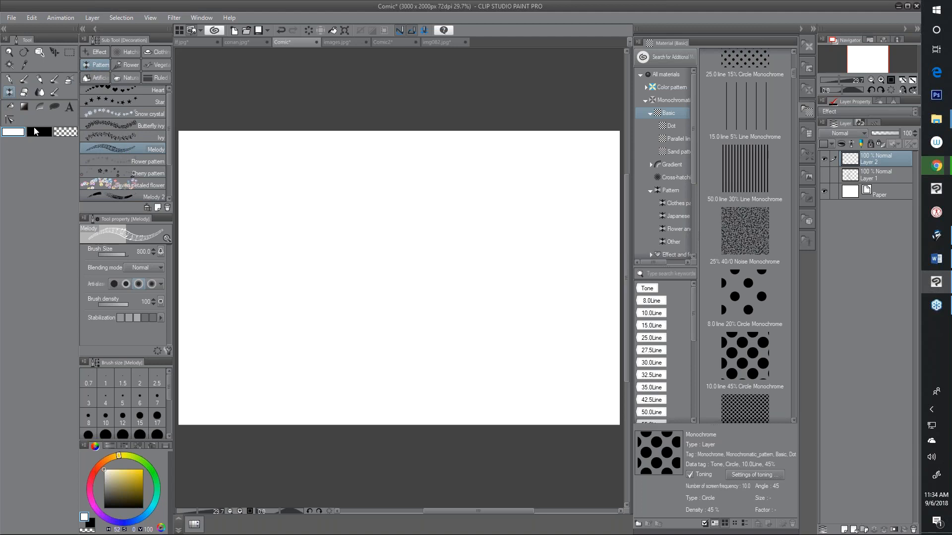
pyautogui.press('x')
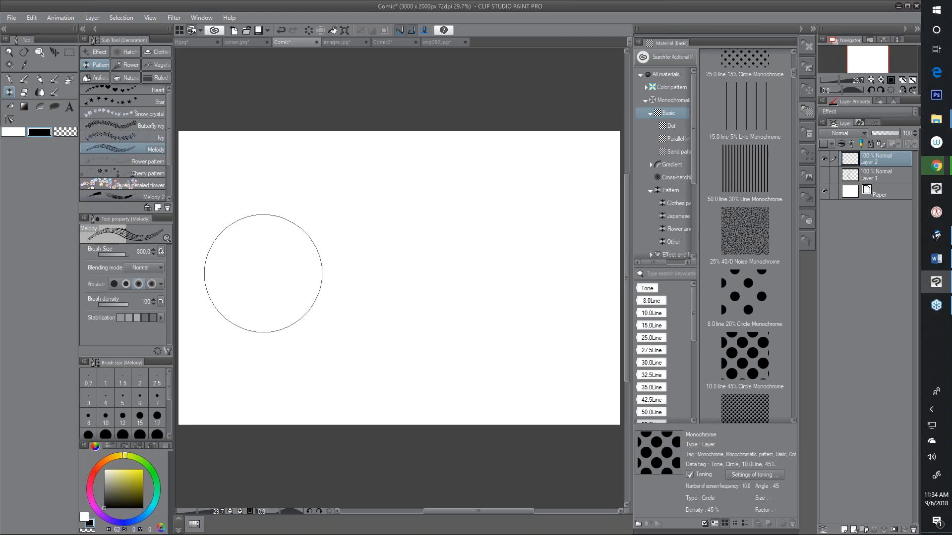
# Try Melody brush strokes across the empty canvas and undo them.
pyautogui.moveTo(246, 304)
pyautogui.mouseDown()
pyautogui.moveTo(403, 188)
pyautogui.moveTo(302, 379)
pyautogui.moveTo(570, 162)
pyautogui.moveTo(486, 332)
pyautogui.moveTo(625, 307)
pyautogui.mouseUp()
pyautogui.hotkey('ctrl', 'z')
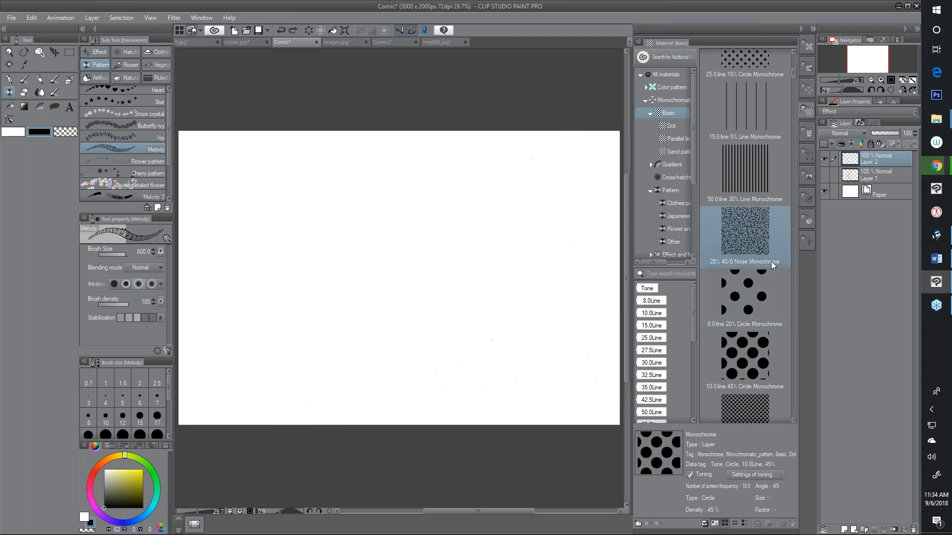
pyautogui.moveTo(224, 237)
pyautogui.mouseDown()
pyautogui.moveTo(292, 177)
pyautogui.moveTo(281, 223)
pyautogui.moveTo(335, 278)
pyautogui.moveTo(346, 394)
pyautogui.moveTo(619, 145)
pyautogui.mouseUp()
pyautogui.hotkey('ctrl', 'z')
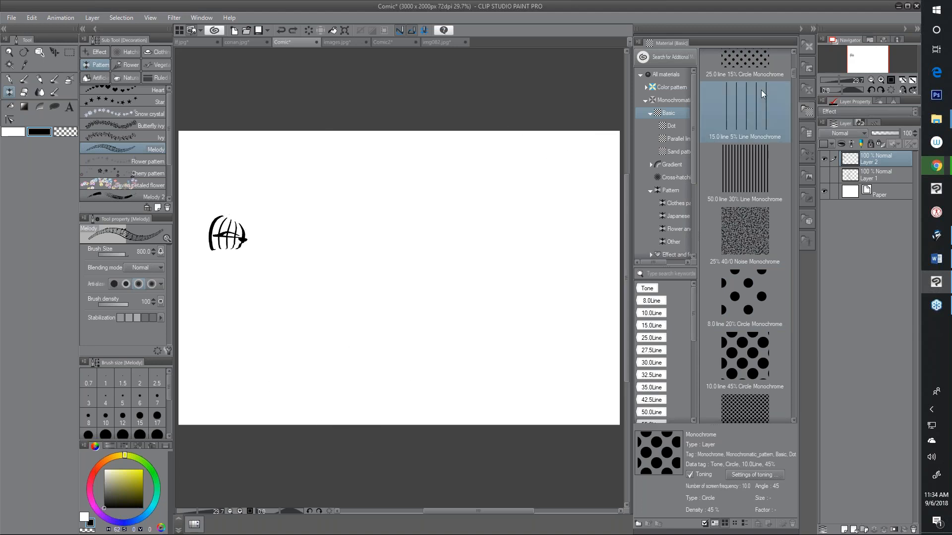
pyautogui.hotkey('ctrl', 'z')
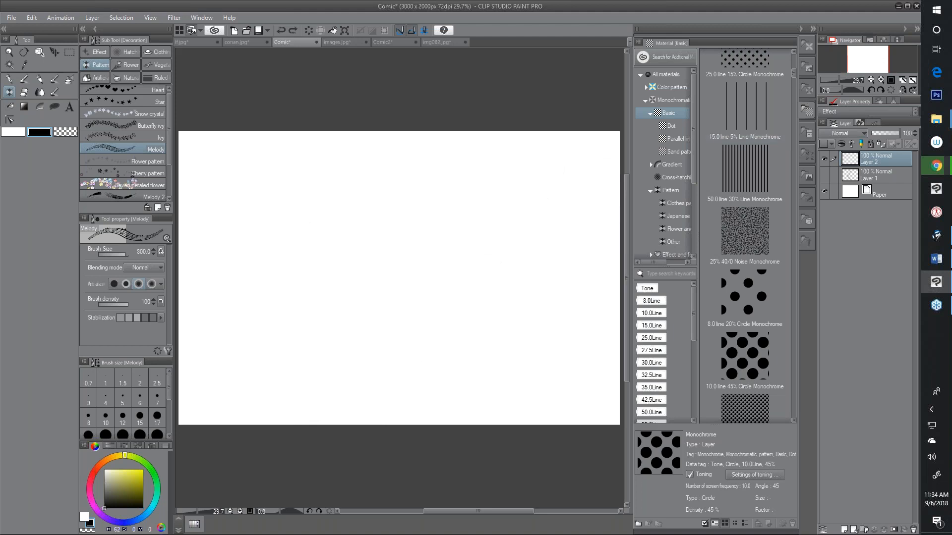
# Duplicate the Melody sub tool under the name "new cloud".
pyautogui.scroll(-2, 168, 138)
pyautogui.scroll(1, 170, 151)
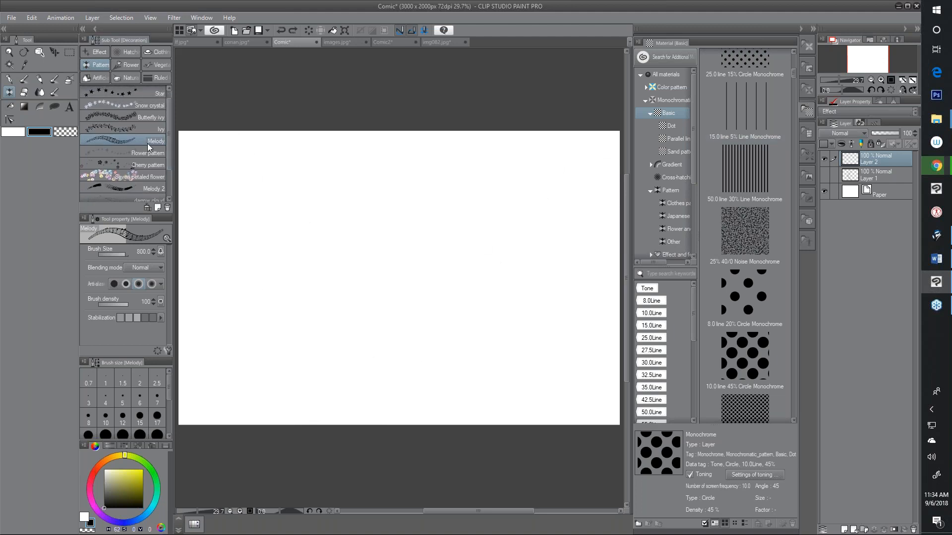
pyautogui.click(157, 209)
pyautogui.write('n')
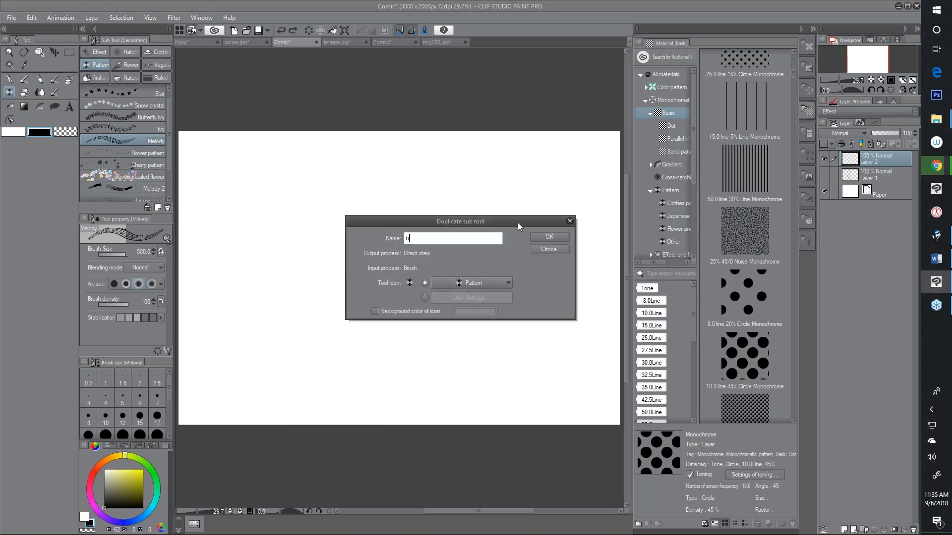
pyautogui.write('ew cloud')
pyautogui.click(547, 236)
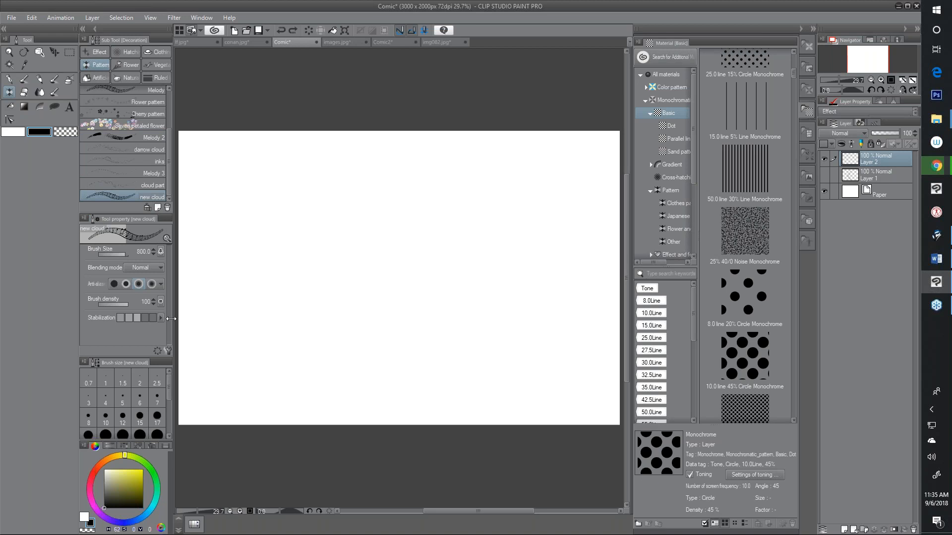
# Replace the new cloud brush's tip with the drawn cloud outline, the Layer 1 material tagged cloud, found by searching "cloud".
pyautogui.click(168, 351)
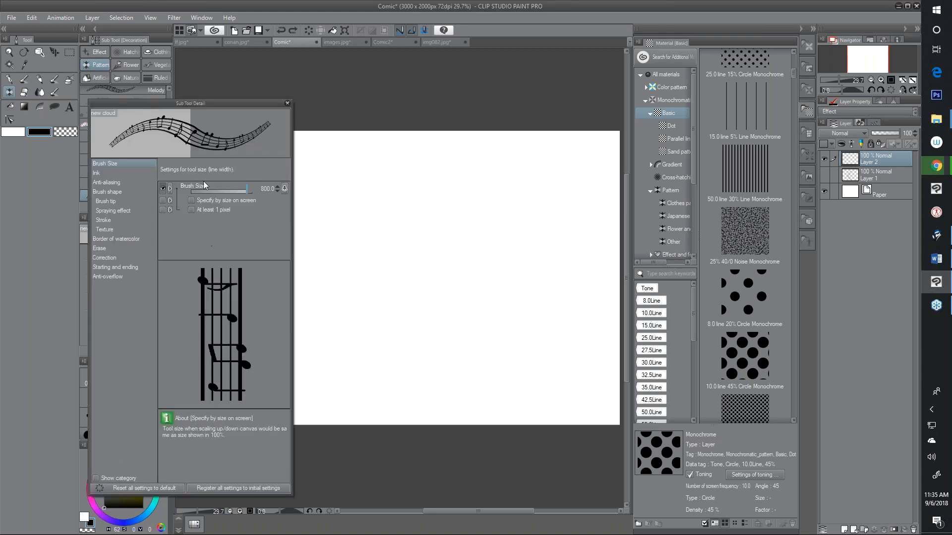
pyautogui.click(114, 202)
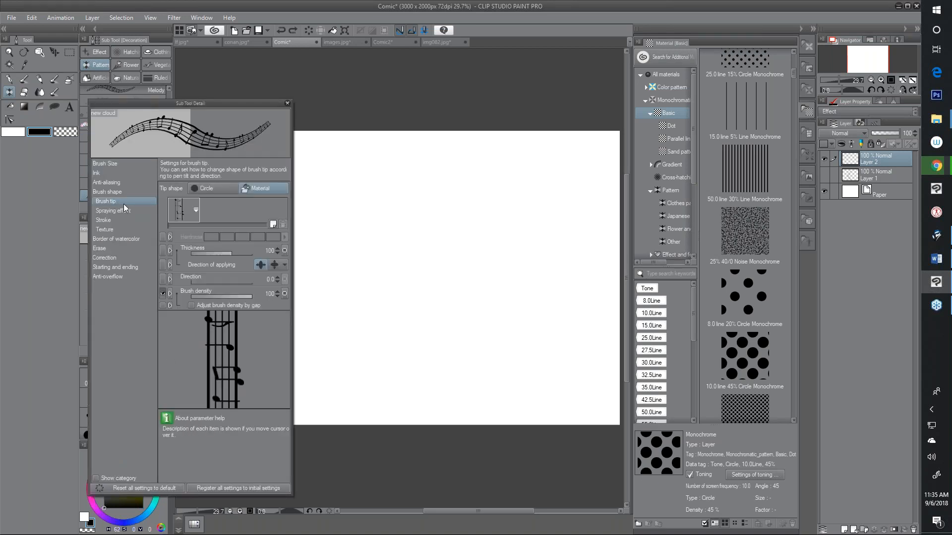
pyautogui.click(193, 211)
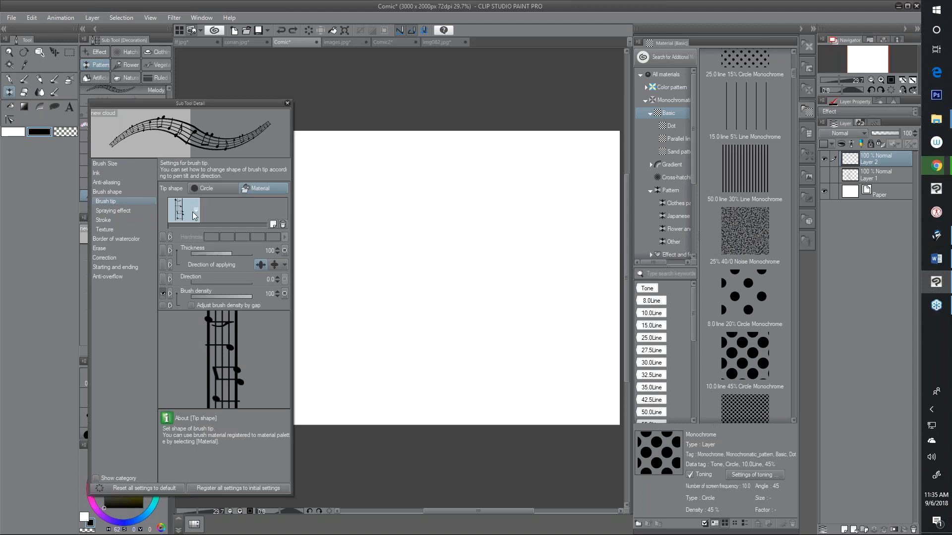
pyautogui.doubleClick(194, 210)
pyautogui.moveTo(218, 237); pyautogui.dragTo(228, 238)
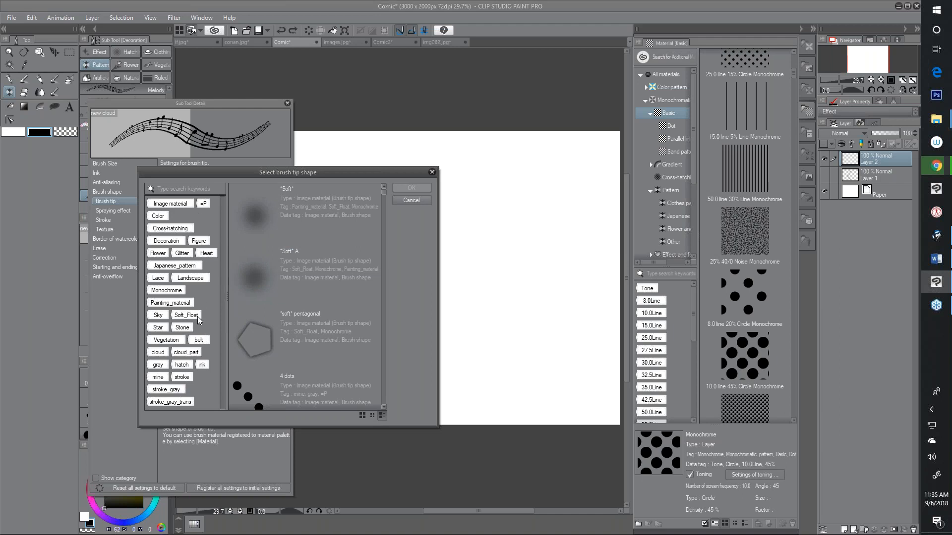
pyautogui.click(171, 189)
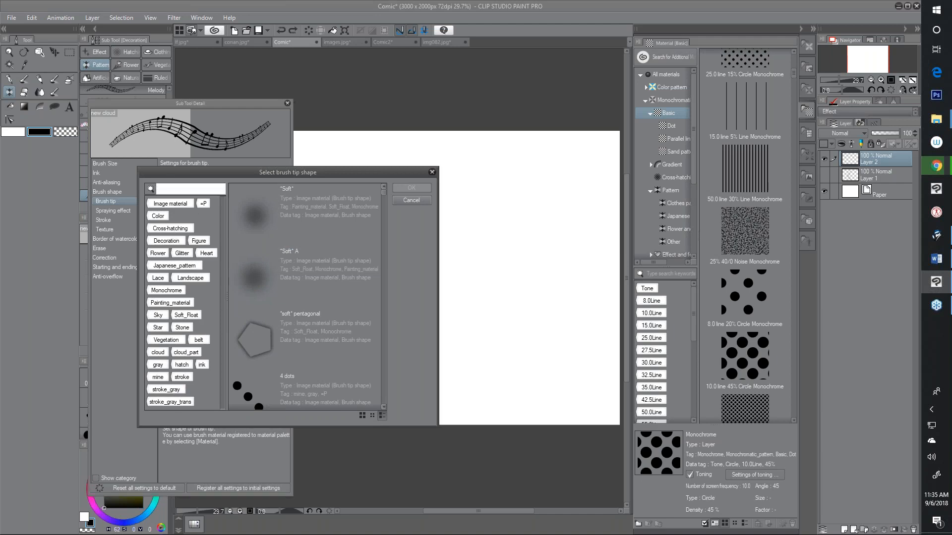
pyautogui.write('cloud')
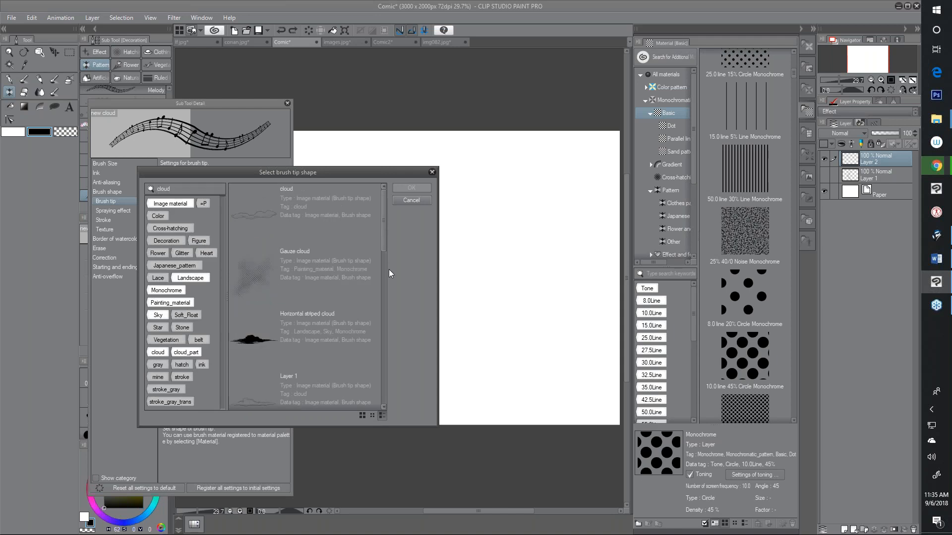
pyautogui.moveTo(384, 246); pyautogui.dragTo(386, 297)
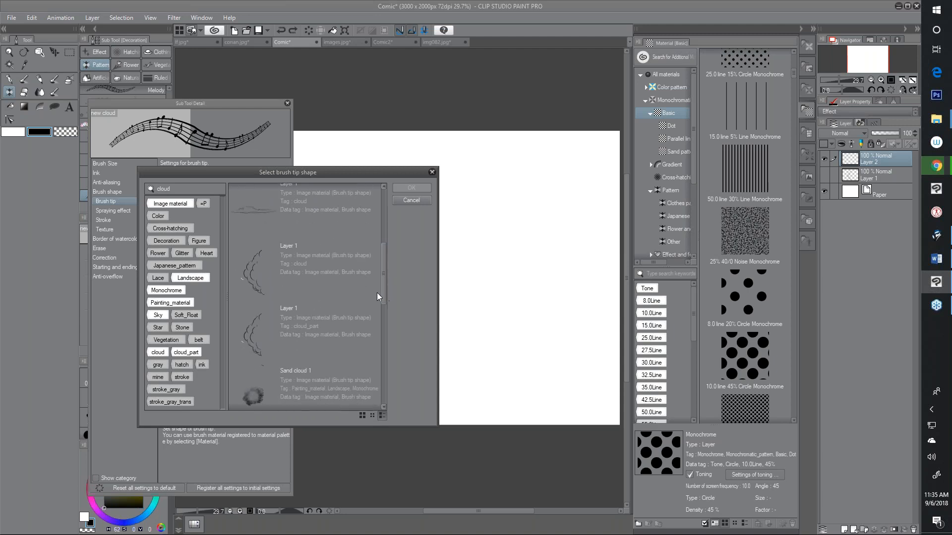
pyautogui.click(300, 254)
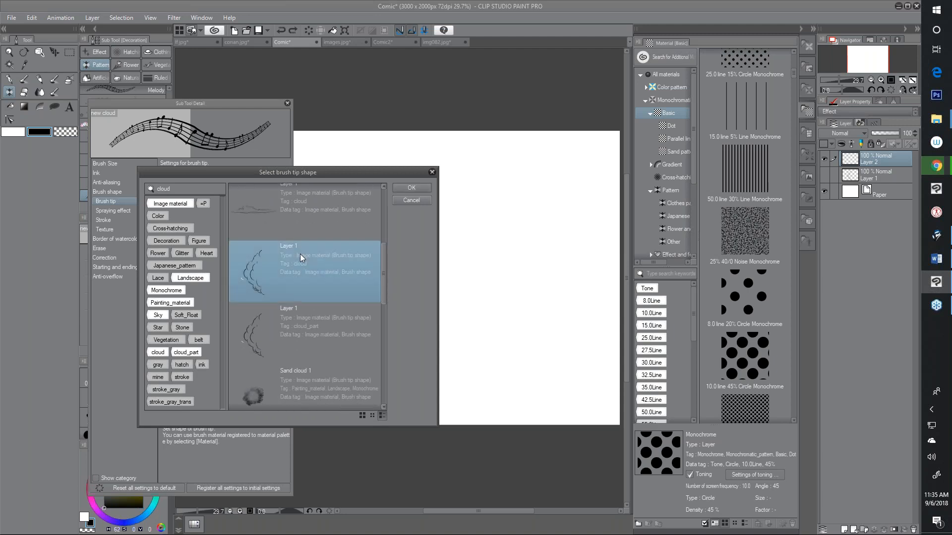
pyautogui.click(416, 189)
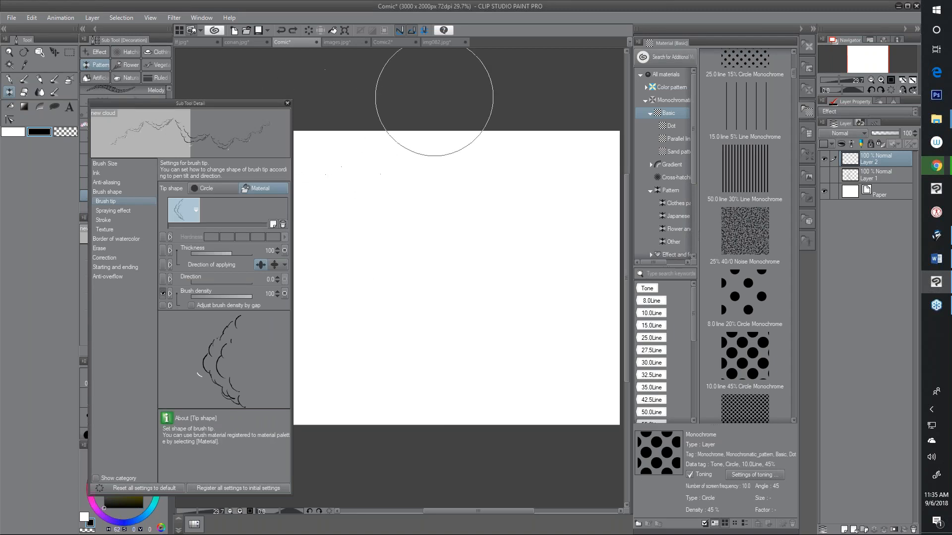
pyautogui.click(288, 105)
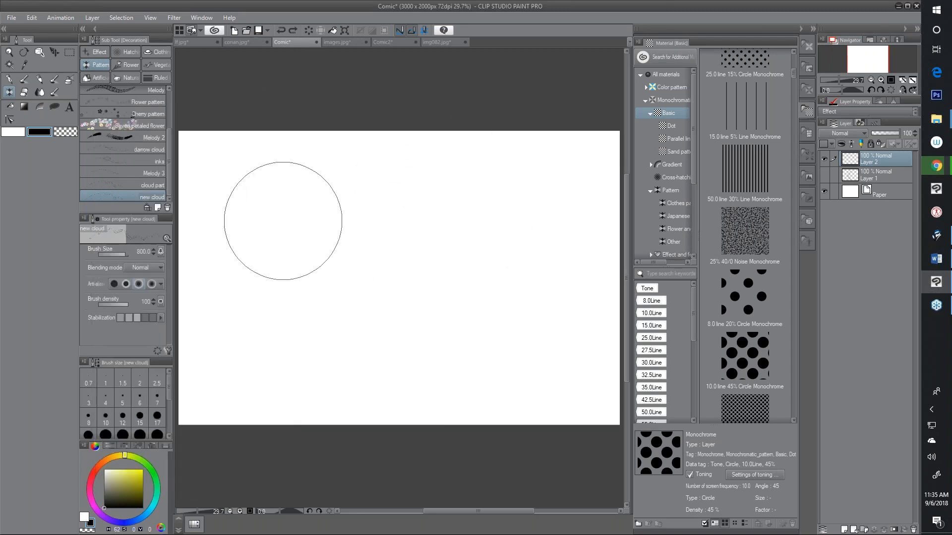
# Paint large cloud strokes with the new cloud brush and add smaller puffs along their lower edge at brush size 300.
pyautogui.moveTo(256, 280)
pyautogui.mouseDown()
pyautogui.moveTo(277, 256)
pyautogui.moveTo(320, 210)
pyautogui.moveTo(383, 187)
pyautogui.moveTo(364, 219)
pyautogui.moveTo(405, 201)
pyautogui.moveTo(455, 159)
pyautogui.moveTo(377, 257)
pyautogui.moveTo(403, 232)
pyautogui.moveTo(301, 288)
pyautogui.moveTo(336, 275)
pyautogui.moveTo(435, 206)
pyautogui.mouseUp()
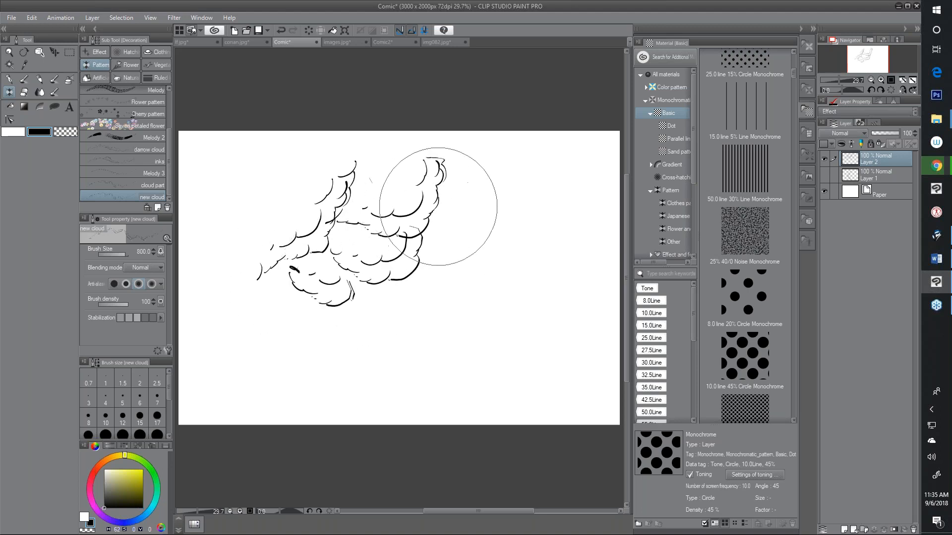
pyautogui.press('[')
pyautogui.press('[')
pyautogui.press('[')
pyautogui.press('[')
pyautogui.press('[')
pyautogui.moveTo(355, 303)
pyautogui.mouseDown()
pyautogui.moveTo(390, 282)
pyautogui.moveTo(403, 293)
pyautogui.moveTo(449, 244)
pyautogui.moveTo(440, 248)
pyautogui.moveTo(459, 208)
pyautogui.mouseUp()
pyautogui.moveTo(452, 262)
pyautogui.mouseDown()
pyautogui.moveTo(446, 275)
pyautogui.moveTo(433, 275)
pyautogui.mouseUp()
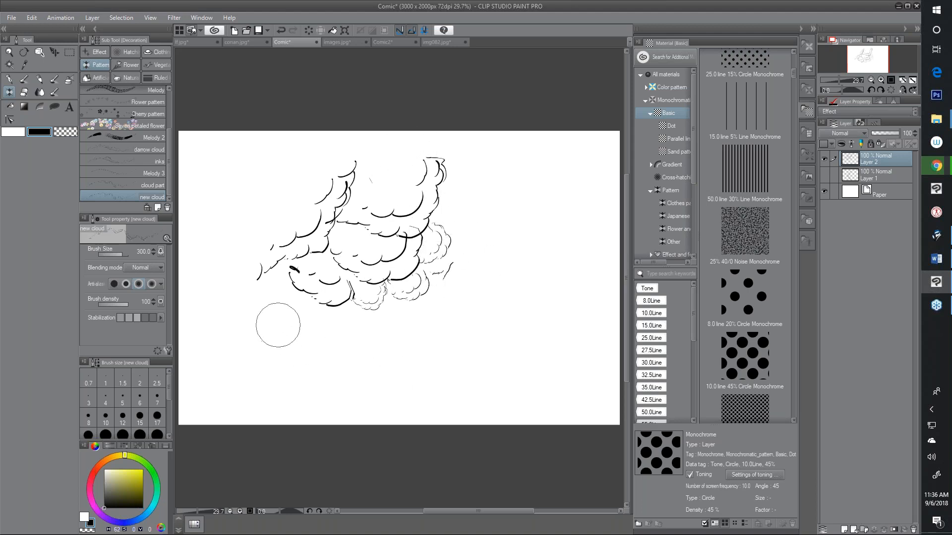
# Paint overlapping cloud puffs around the existing clouds with the new cloud brush, enlarging it to sizes 600 and 800.
pyautogui.moveTo(321, 346)
pyautogui.mouseDown()
pyautogui.moveTo(357, 367)
pyautogui.moveTo(393, 365)
pyautogui.moveTo(429, 345)
pyautogui.moveTo(455, 292)
pyautogui.moveTo(439, 242)
pyautogui.moveTo(402, 210)
pyautogui.moveTo(344, 204)
pyautogui.moveTo(287, 230)
pyautogui.moveTo(256, 296)
pyautogui.moveTo(274, 349)
pyautogui.moveTo(318, 374)
pyautogui.moveTo(351, 377)
pyautogui.moveTo(386, 367)
pyautogui.moveTo(415, 340)
pyautogui.moveTo(407, 271)
pyautogui.moveTo(347, 213)
pyautogui.moveTo(259, 245)
pyautogui.moveTo(258, 361)
pyautogui.moveTo(310, 404)
pyautogui.moveTo(387, 399)
pyautogui.moveTo(442, 217)
pyautogui.moveTo(287, 179)
pyautogui.moveTo(226, 331)
pyautogui.moveTo(258, 369)
pyautogui.mouseUp()
pyautogui.press(']')
pyautogui.press(']')
pyautogui.press(']')
pyautogui.press(']')
pyautogui.press(']')
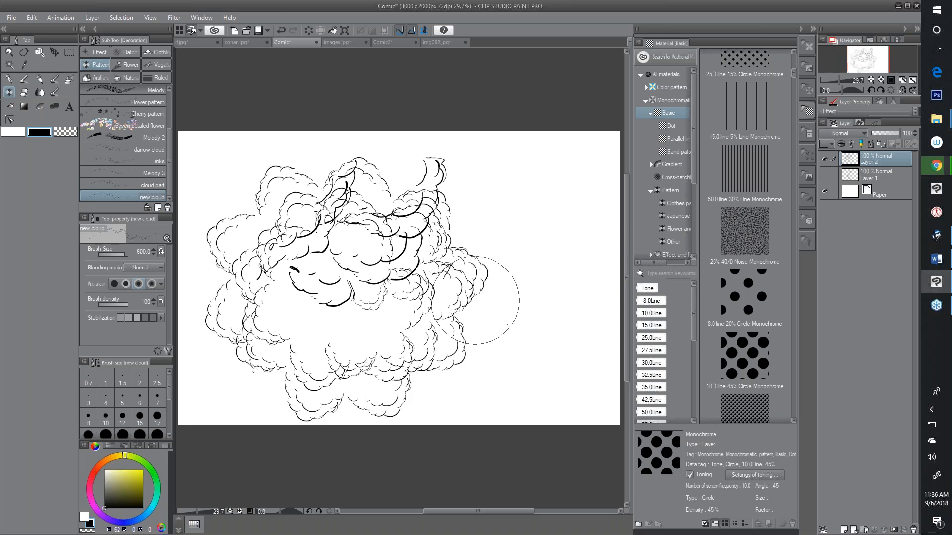
pyautogui.moveTo(474, 337)
pyautogui.mouseDown()
pyautogui.moveTo(492, 320)
pyautogui.moveTo(507, 251)
pyautogui.moveTo(464, 169)
pyautogui.moveTo(390, 127)
pyautogui.moveTo(230, 171)
pyautogui.moveTo(184, 320)
pyautogui.moveTo(352, 432)
pyautogui.moveTo(492, 373)
pyautogui.moveTo(529, 301)
pyautogui.moveTo(356, 116)
pyautogui.mouseUp()
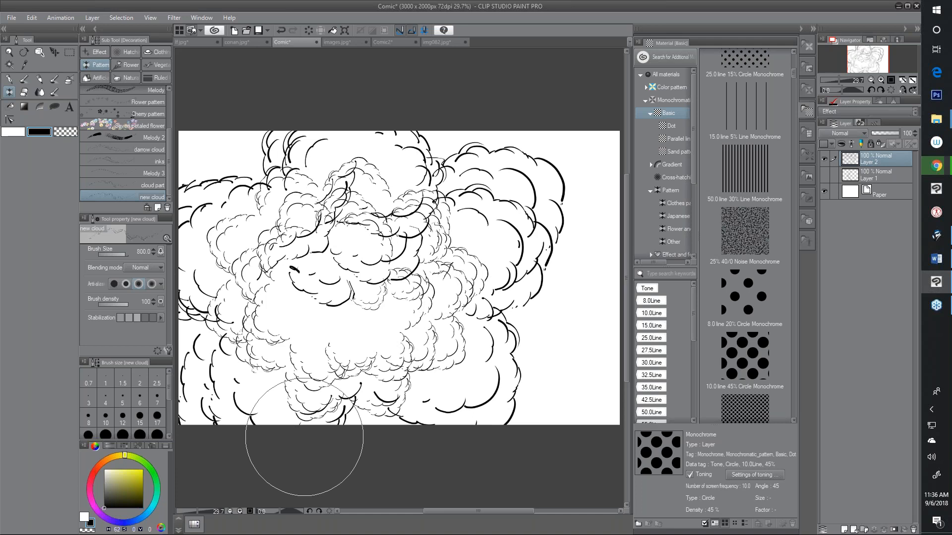
# Undo all the cloud strokes and restore the empty Layer 2.
pyautogui.hotkey('ctrl', 'z')
pyautogui.hotkey('ctrl', 'z')
pyautogui.hotkey('ctrl', 'z')
pyautogui.hotkey('ctrl', 'z')
pyautogui.hotkey('ctrl', 'z')
pyautogui.hotkey('ctrl', 'z')
pyautogui.hotkey('ctrl', 'z')
pyautogui.hotkey('ctrl', 'z')
pyautogui.hotkey('ctrl', 'z')
pyautogui.hotkey('ctrl', 'z')
pyautogui.hotkey('ctrl', 'z')
pyautogui.hotkey('ctrl', 'z')
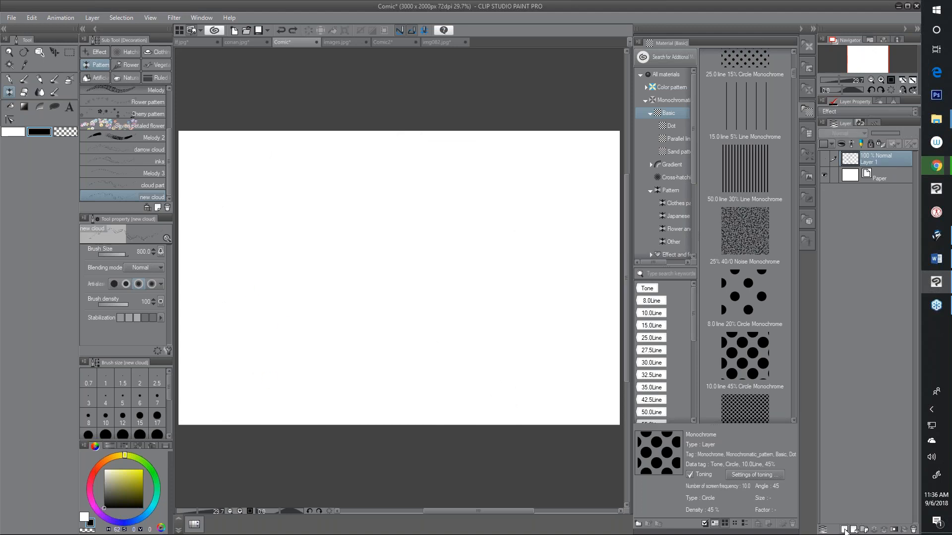
pyautogui.hotkey('ctrl', 'y')
pyautogui.hotkey('ctrl', 'y')
pyautogui.hotkey('ctrl', 'y')
pyautogui.hotkey('ctrl', 'y')
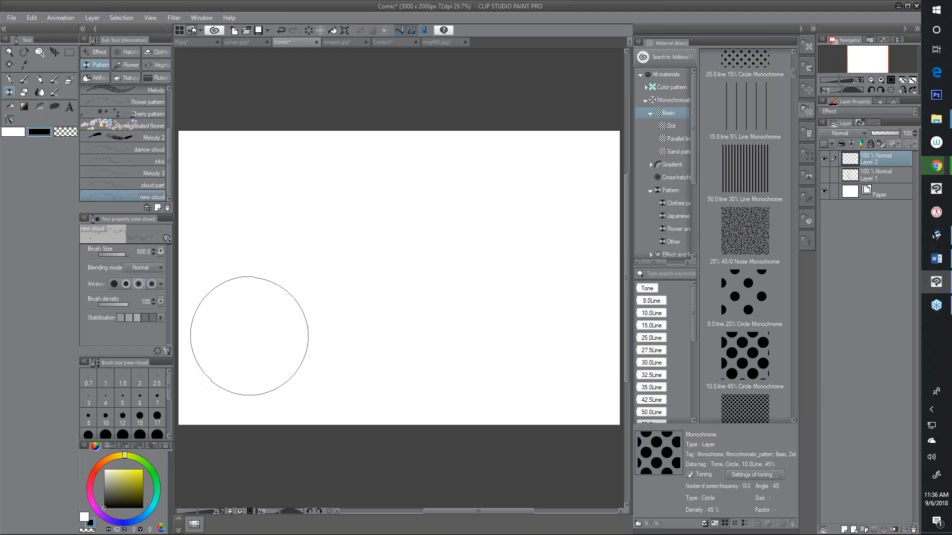
# Paint a cluster of large cloud strokes across the empty Layer 2 with the new cloud brush at size 800.
pyautogui.moveTo(243, 354)
pyautogui.mouseDown()
pyautogui.moveTo(276, 255)
pyautogui.moveTo(308, 225)
pyautogui.moveTo(375, 182)
pyautogui.moveTo(448, 157)
pyautogui.moveTo(519, 161)
pyautogui.moveTo(544, 173)
pyautogui.moveTo(596, 234)
pyautogui.moveTo(599, 307)
pyautogui.moveTo(571, 371)
pyautogui.moveTo(536, 405)
pyautogui.moveTo(503, 412)
pyautogui.mouseUp()
pyautogui.hotkey('ctrl', 'z')
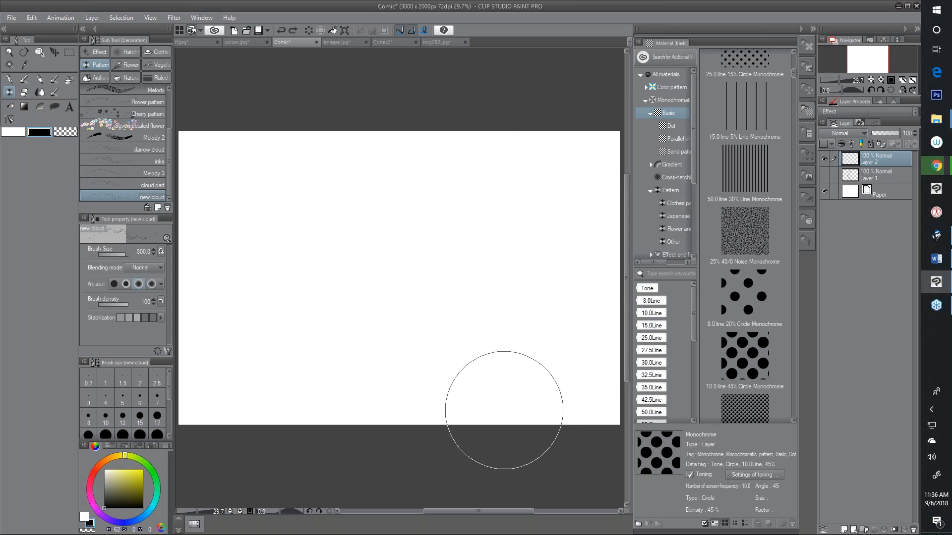
pyautogui.moveTo(556, 153)
pyautogui.mouseDown()
pyautogui.moveTo(405, 162)
pyautogui.moveTo(289, 312)
pyautogui.moveTo(293, 353)
pyautogui.mouseUp()
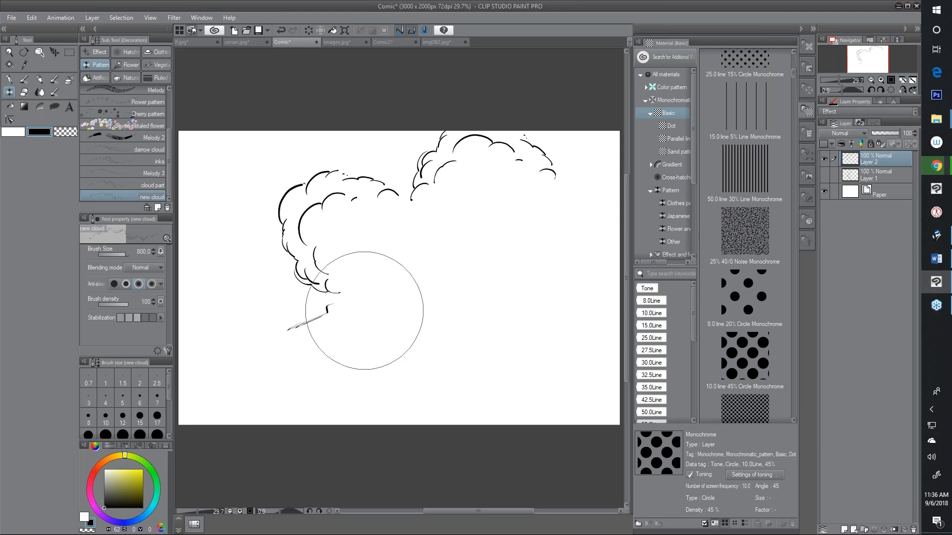
pyautogui.moveTo(350, 340)
pyautogui.mouseDown()
pyautogui.moveTo(476, 296)
pyautogui.moveTo(491, 180)
pyautogui.mouseUp()
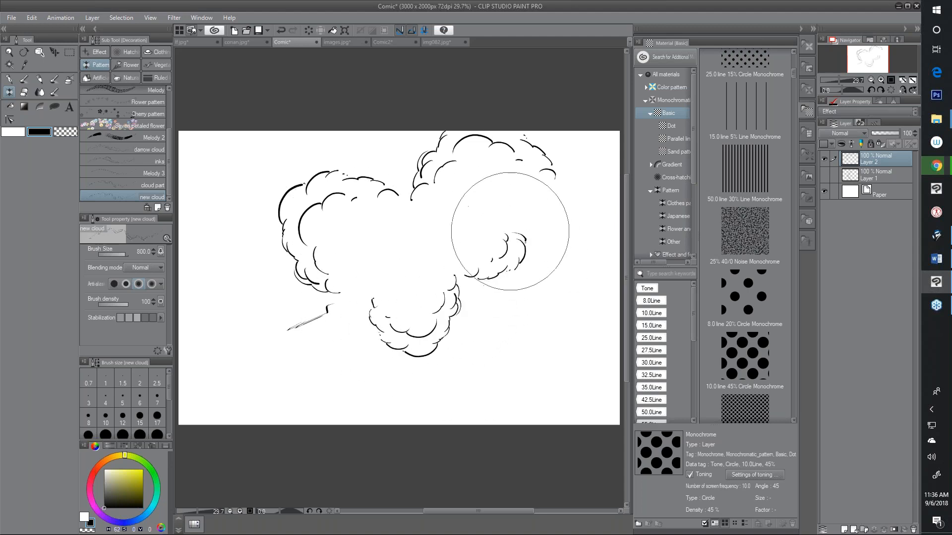
pyautogui.moveTo(501, 226)
pyautogui.mouseDown()
pyautogui.moveTo(501, 199)
pyautogui.moveTo(457, 174)
pyautogui.moveTo(476, 152)
pyautogui.mouseUp()
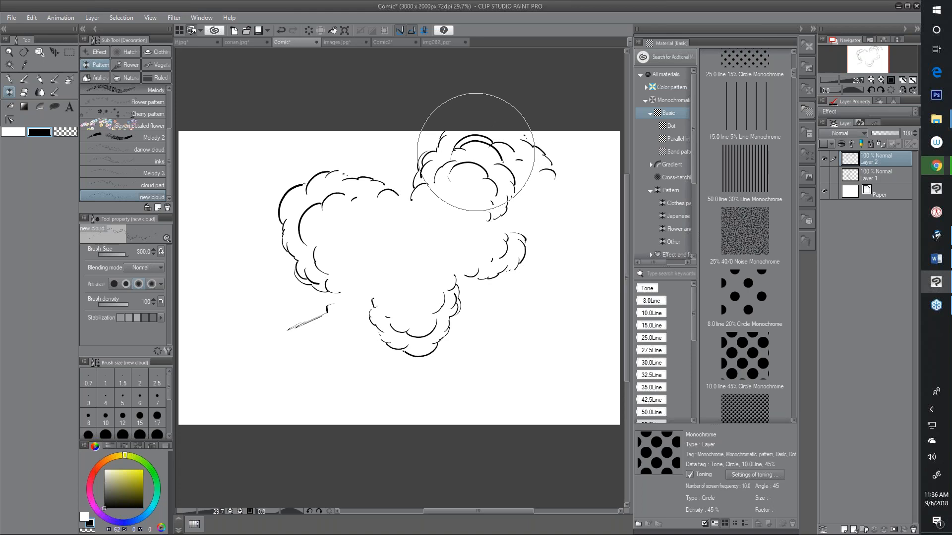
pyautogui.moveTo(340, 318)
pyautogui.mouseDown()
pyautogui.moveTo(351, 340)
pyautogui.moveTo(354, 241)
pyautogui.moveTo(346, 292)
pyautogui.moveTo(378, 304)
pyautogui.moveTo(393, 276)
pyautogui.moveTo(416, 268)
pyautogui.mouseUp()
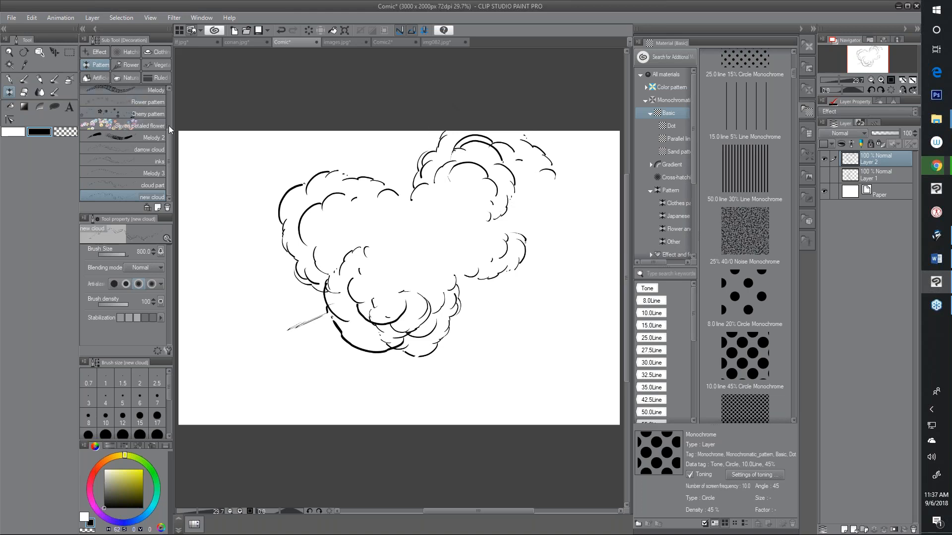
# Try an enlarged Gold chain decoration brush stroke down the canvas and undo it.
pyautogui.moveTo(170, 137); pyautogui.dragTo(171, 87)
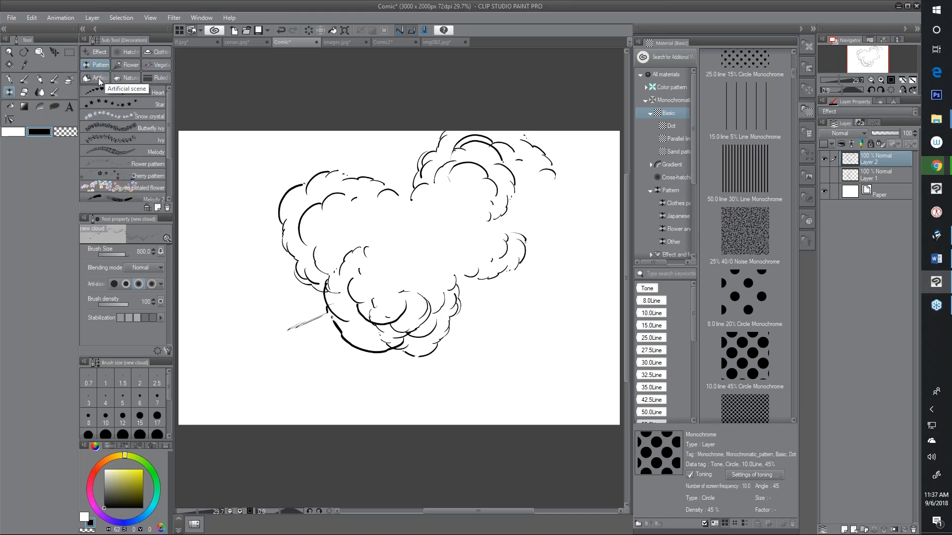
pyautogui.moveTo(171, 133); pyautogui.dragTo(176, 103)
pyautogui.click(155, 53)
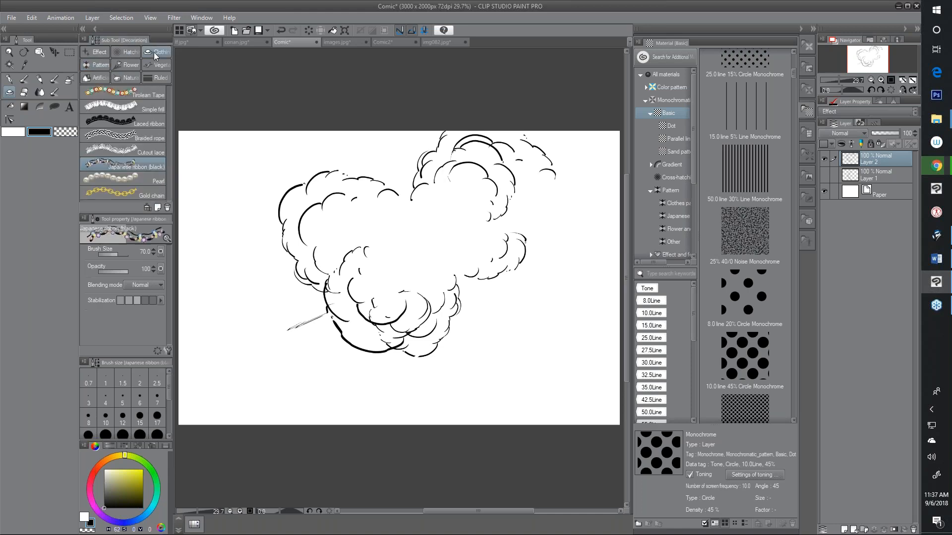
pyautogui.click(117, 193)
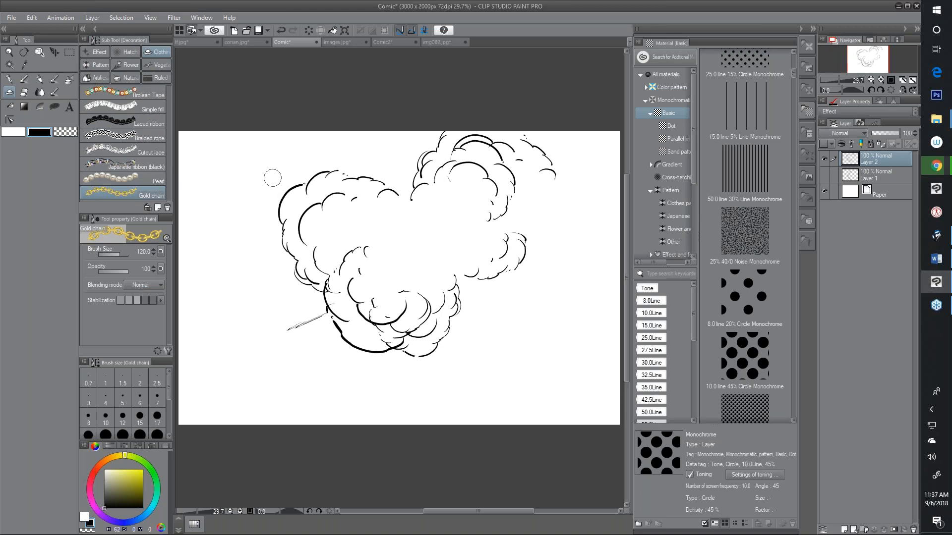
pyautogui.press(']')
pyautogui.press(']')
pyautogui.press(']')
pyautogui.press(']')
pyautogui.moveTo(321, 149)
pyautogui.mouseDown()
pyautogui.moveTo(238, 200)
pyautogui.moveTo(230, 293)
pyautogui.moveTo(537, 227)
pyautogui.moveTo(443, 289)
pyautogui.moveTo(550, 339)
pyautogui.moveTo(273, 467)
pyautogui.mouseUp()
pyautogui.hotkey('ctrl', 'z')
# Paint wispy cloud streaks around and across the cloud cluster with the darrow cloud brush at size 250.
pyautogui.click(96, 64)
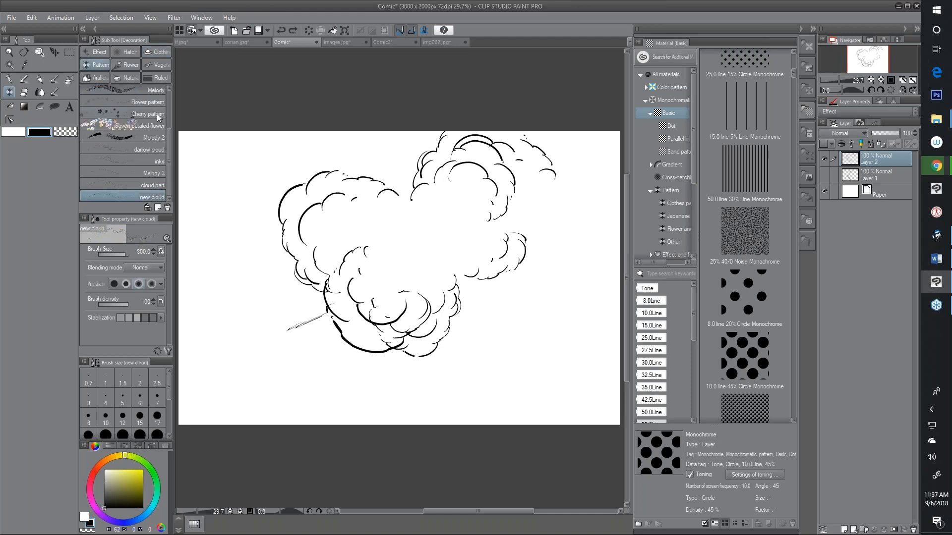
pyautogui.click(132, 149)
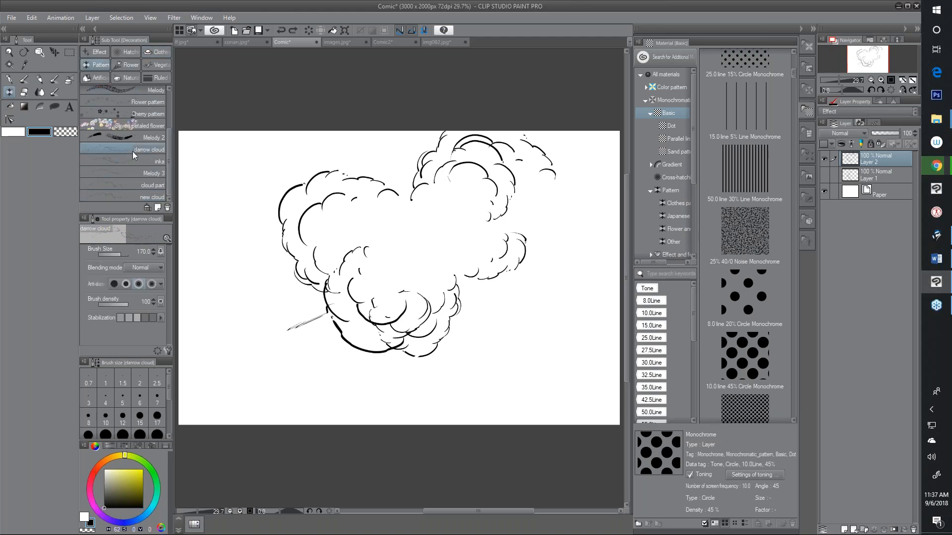
pyautogui.press(']')
pyautogui.press(']')
pyautogui.press('[')
pyautogui.moveTo(571, 269); pyautogui.dragTo(410, 395)
pyautogui.moveTo(513, 355); pyautogui.dragTo(471, 390)
pyautogui.moveTo(518, 352)
pyautogui.mouseDown()
pyautogui.moveTo(565, 317)
pyautogui.moveTo(595, 273)
pyautogui.moveTo(602, 237)
pyautogui.moveTo(589, 191)
pyautogui.mouseUp()
pyautogui.moveTo(579, 227)
pyautogui.mouseDown()
pyautogui.moveTo(554, 186)
pyautogui.moveTo(471, 182)
pyautogui.moveTo(388, 226)
pyautogui.moveTo(315, 204)
pyautogui.moveTo(303, 220)
pyautogui.mouseUp()
pyautogui.moveTo(500, 193)
pyautogui.mouseDown()
pyautogui.moveTo(313, 237)
pyautogui.moveTo(180, 208)
pyautogui.mouseUp()
pyautogui.moveTo(369, 248); pyautogui.dragTo(180, 227)
pyautogui.moveTo(327, 248)
pyautogui.mouseDown()
pyautogui.moveTo(212, 259)
pyautogui.moveTo(179, 308)
pyautogui.mouseUp()
pyautogui.moveTo(286, 257)
pyautogui.mouseDown()
pyautogui.moveTo(218, 292)
pyautogui.moveTo(186, 357)
pyautogui.mouseUp()
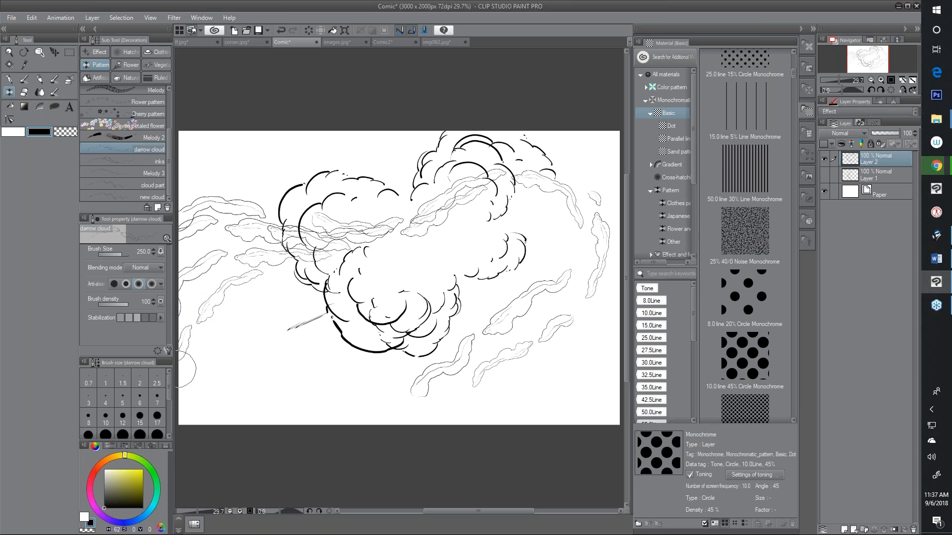
# Enlarge the darrow cloud brush to 600 and paint long diagonal streaks in the canvas's lower-left area.
pyautogui.press(']')
pyautogui.press(']')
pyautogui.press(']')
pyautogui.press(']')
pyautogui.moveTo(296, 297)
pyautogui.mouseDown()
pyautogui.moveTo(238, 346)
pyautogui.moveTo(186, 415)
pyautogui.mouseUp()
pyautogui.moveTo(277, 337); pyautogui.dragTo(204, 446)
pyautogui.moveTo(312, 340)
pyautogui.mouseDown()
pyautogui.moveTo(273, 418)
pyautogui.moveTo(233, 447)
pyautogui.mouseUp()
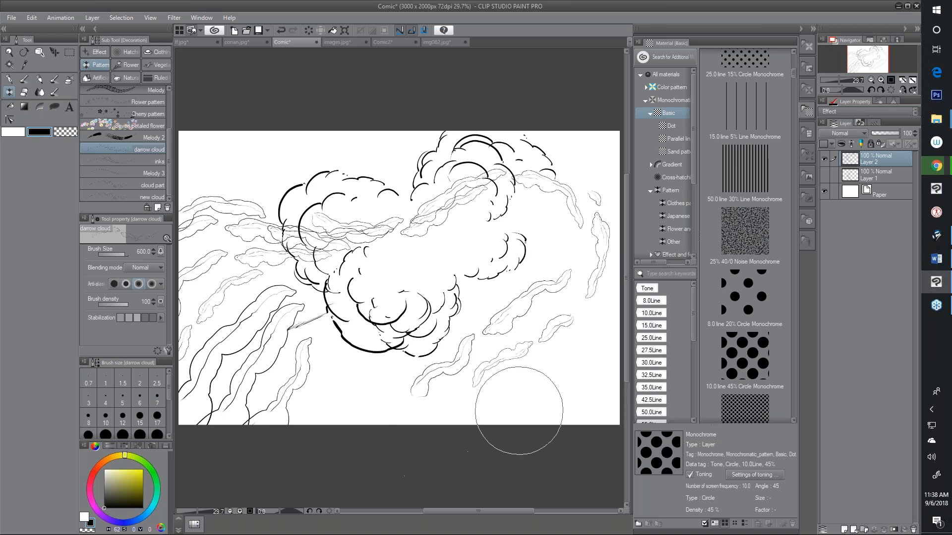
# Look over the ink texture samples in the images.jpg document and switch to the Comic2 document.
pyautogui.click(340, 41)
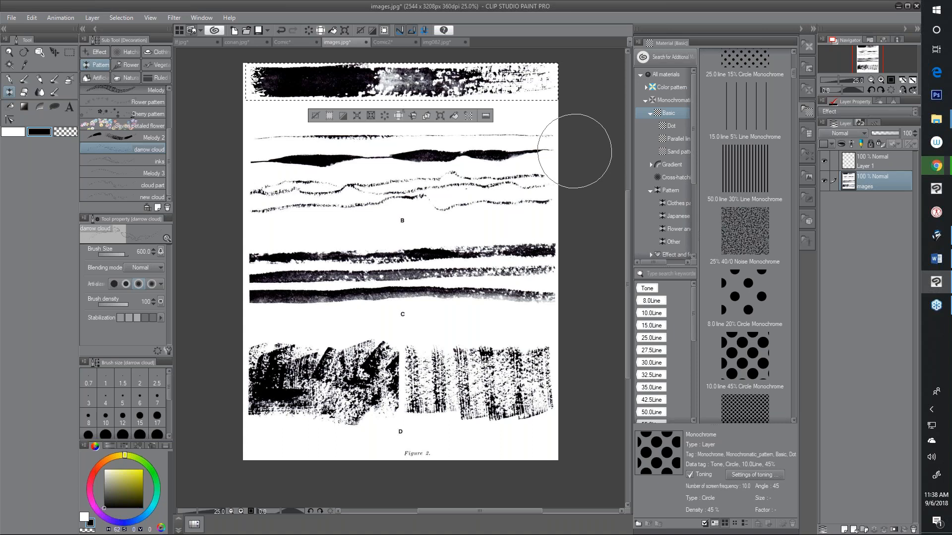
pyautogui.moveTo(347, 82); pyautogui.dragTo(616, 84)
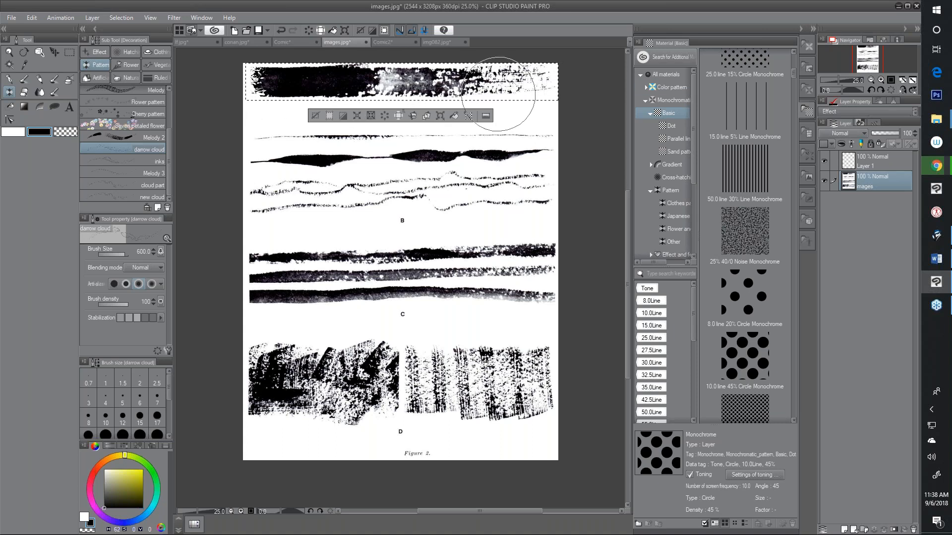
pyautogui.click(388, 43)
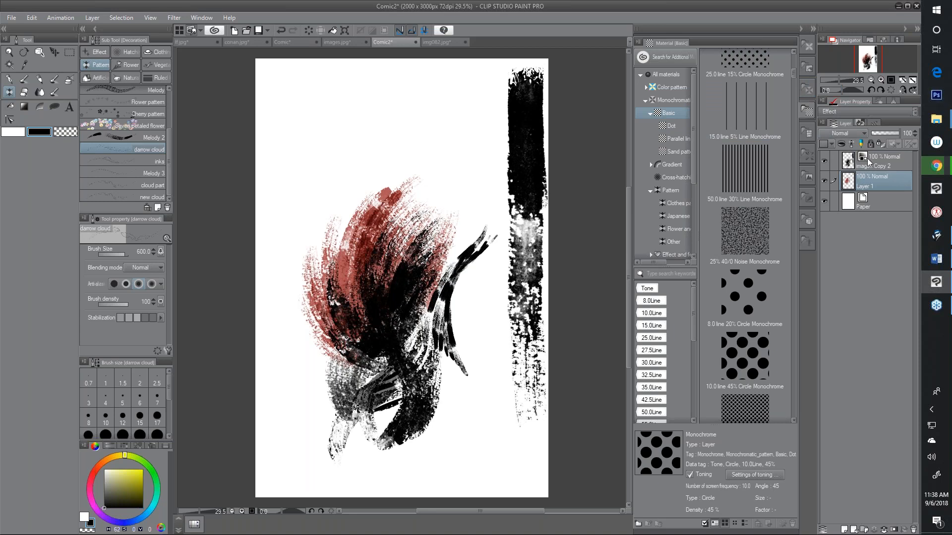
# Try the Color and Gray expression colors in the Convert Layer settings for the images Copy 2 layer, and cancel the conversion.
pyautogui.rightClick(888, 158)
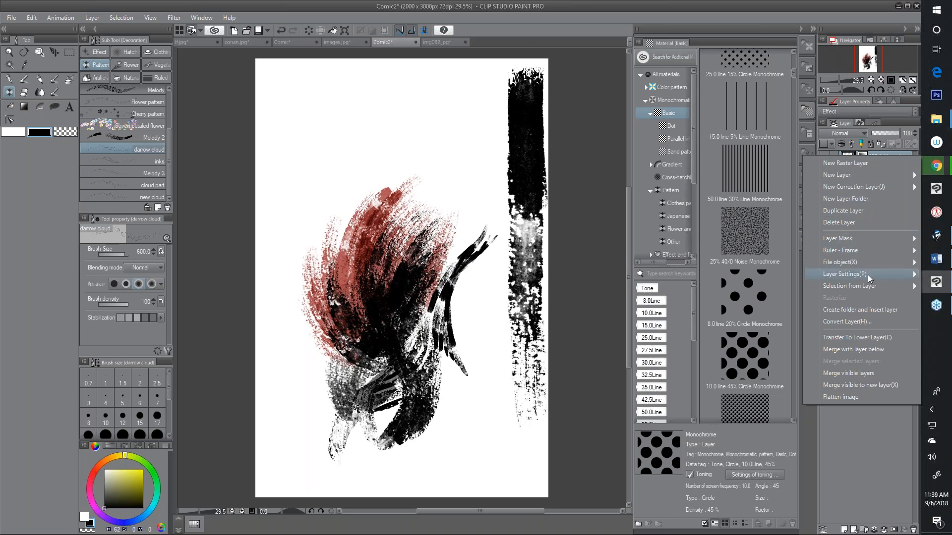
pyautogui.click(859, 323)
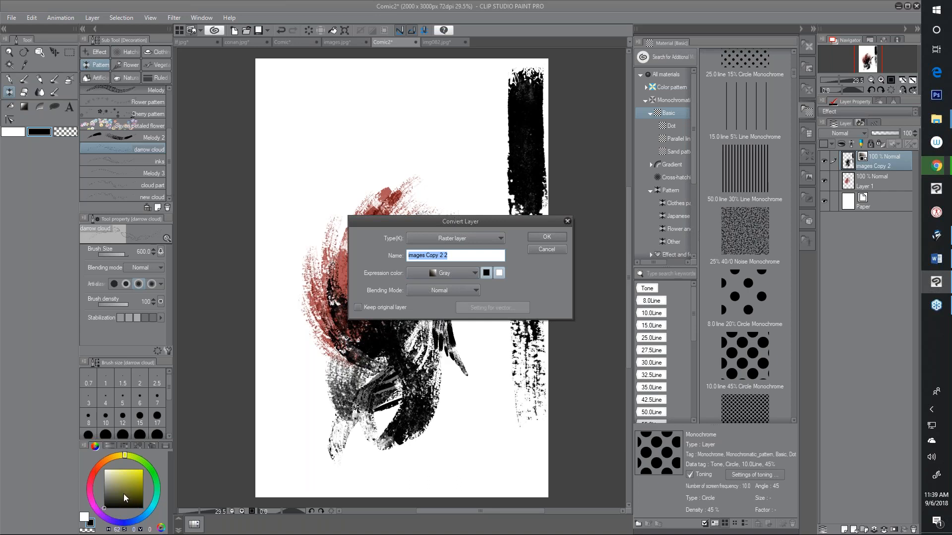
pyautogui.click(464, 273)
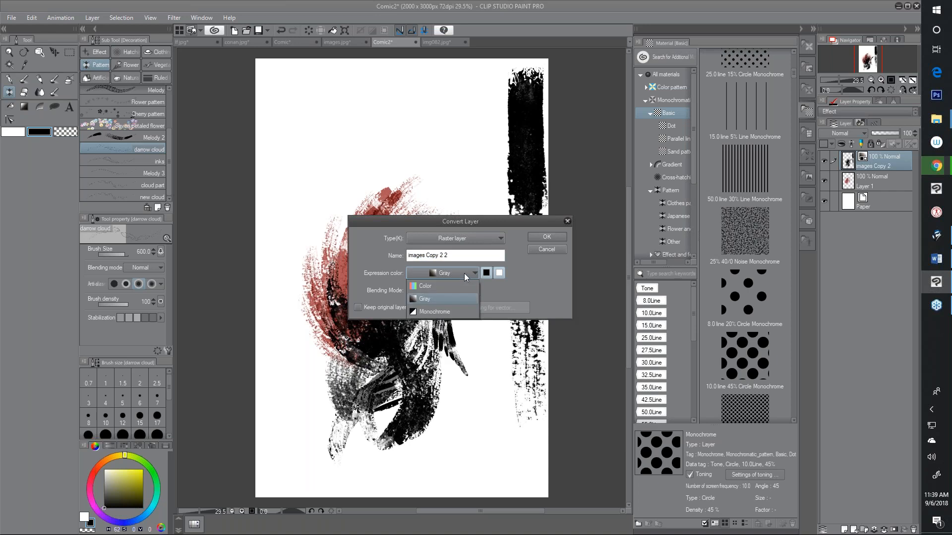
pyautogui.click(455, 286)
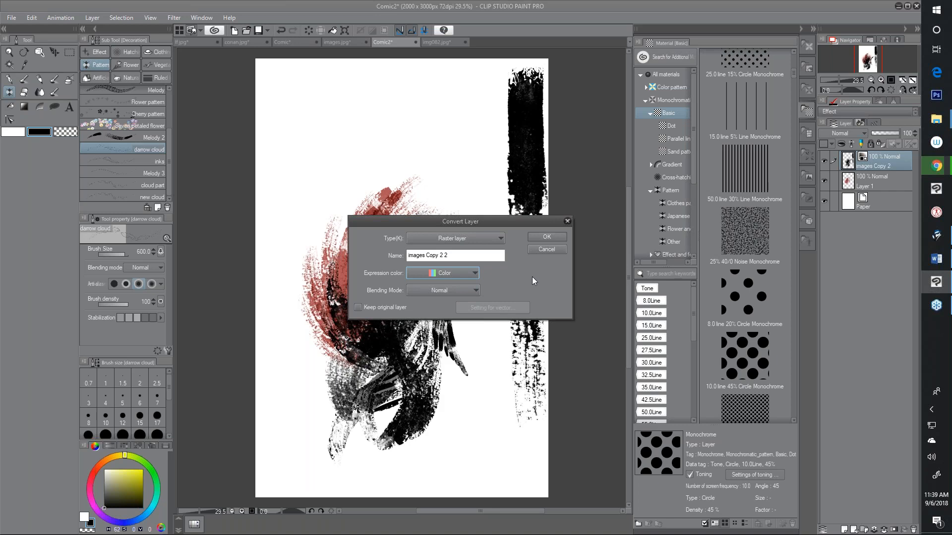
pyautogui.click(470, 275)
pyautogui.click(442, 300)
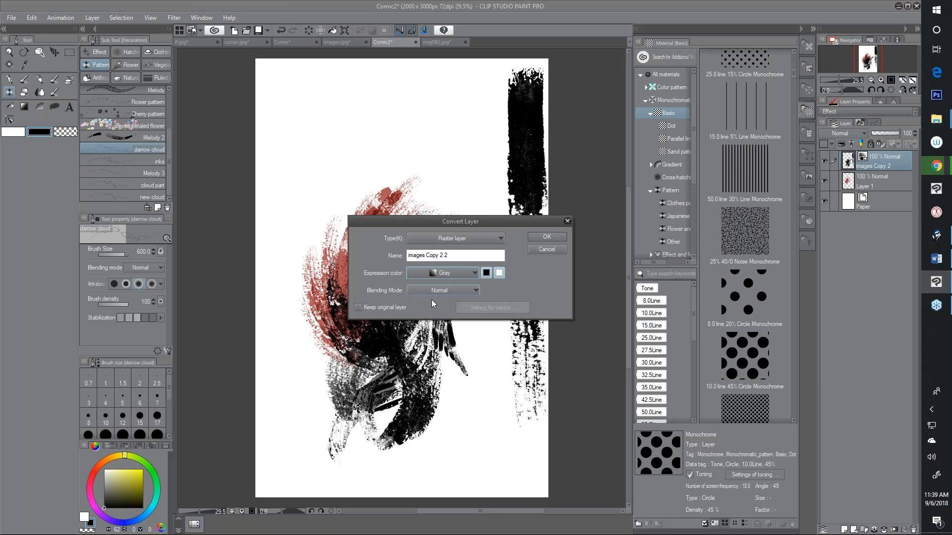
pyautogui.click(547, 249)
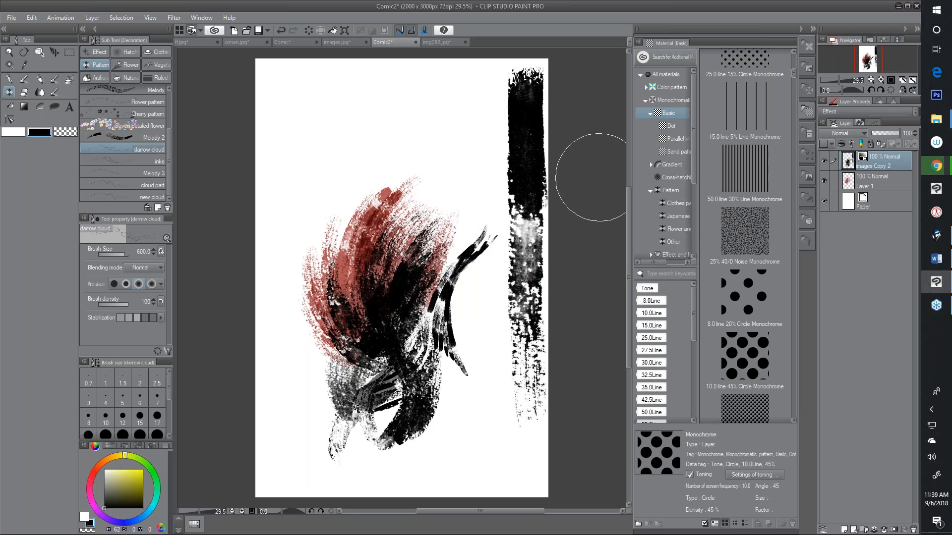
# Select the vertical dry-brush strip along the page's right edge with a rectangular marquee on the images Copy 2 layer.
pyautogui.click(14, 18)
pyautogui.moveTo(33, 17)
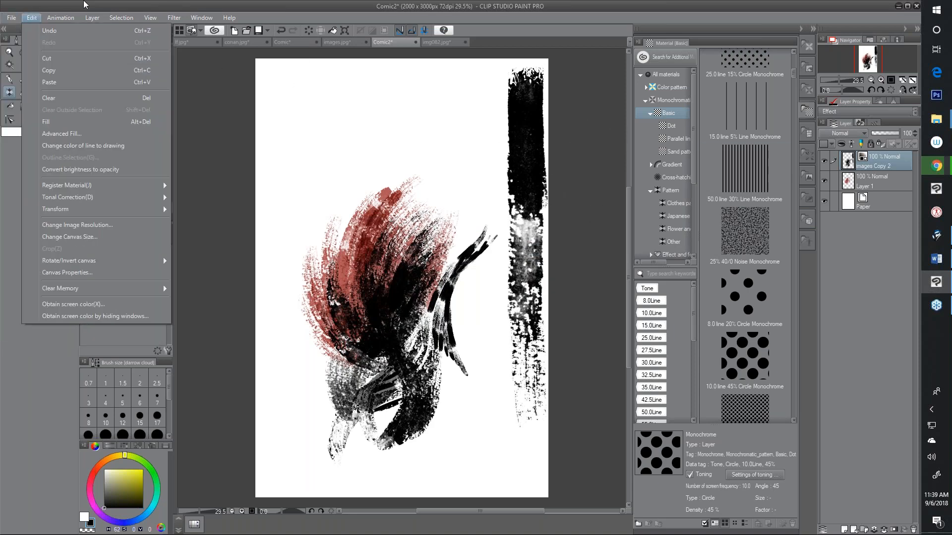
pyautogui.click(209, 9)
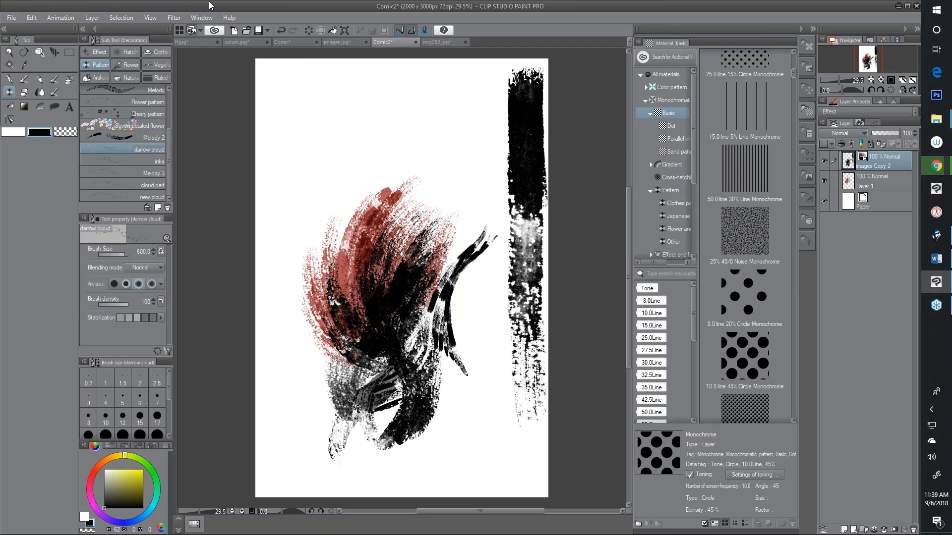
pyautogui.click(67, 54)
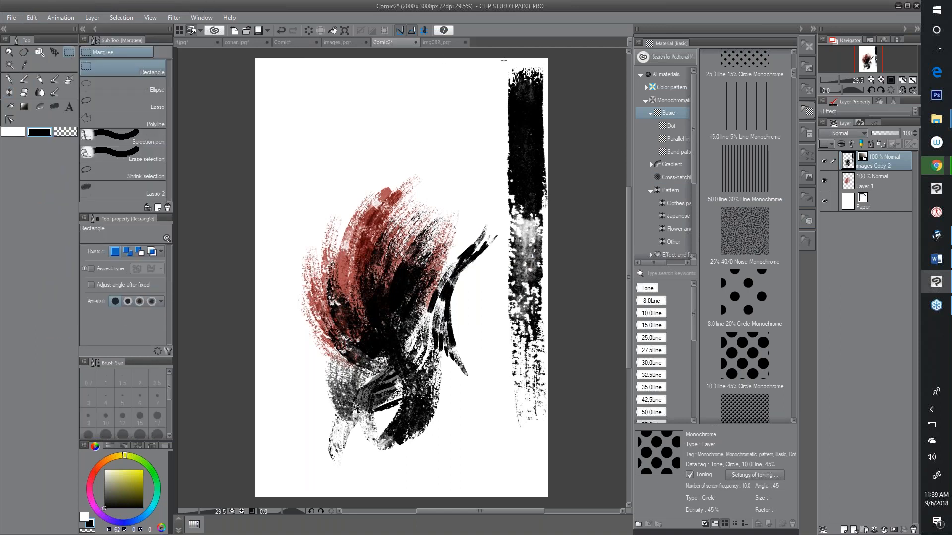
pyautogui.moveTo(506, 69); pyautogui.dragTo(555, 439)
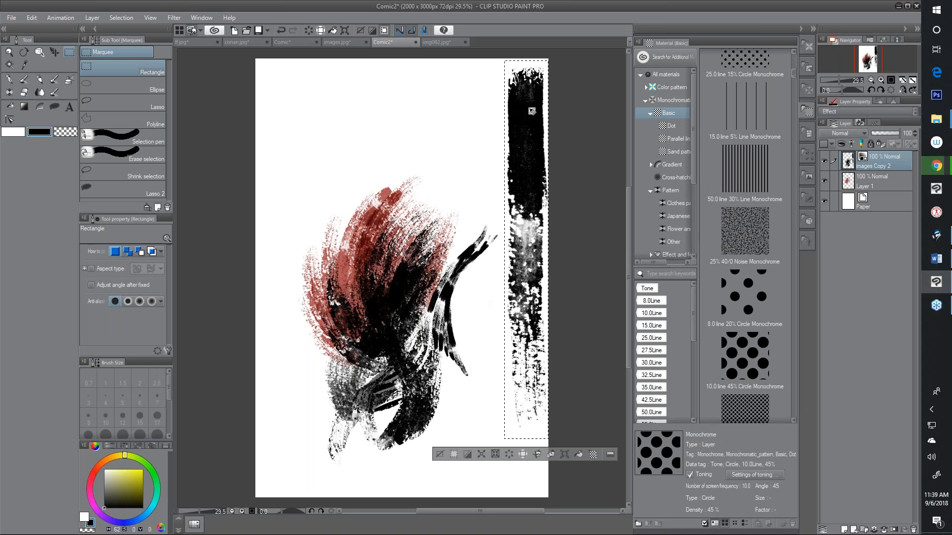
# Try registering the selected ink strip as an image material usable for brush tip shape, browse the Image material save location, and cancel.
pyautogui.click(31, 18)
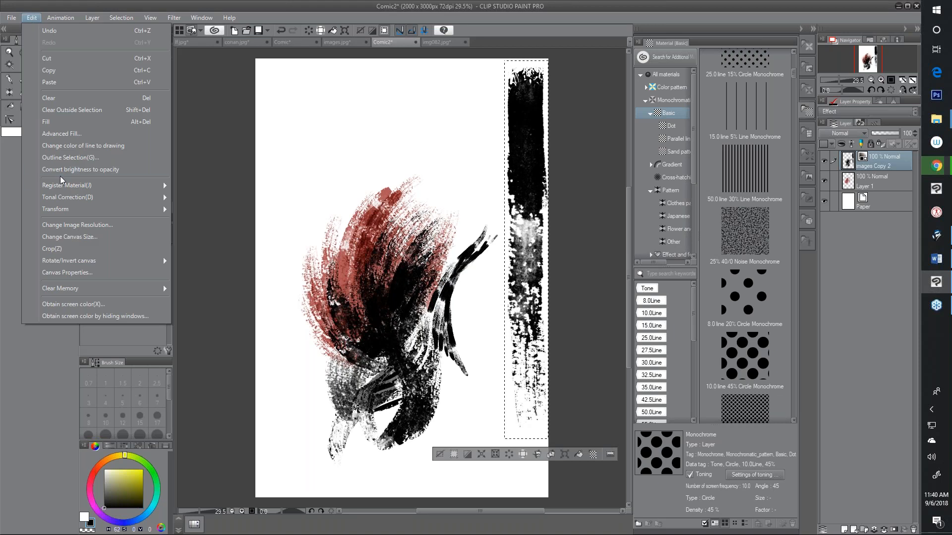
pyautogui.moveTo(62, 186)
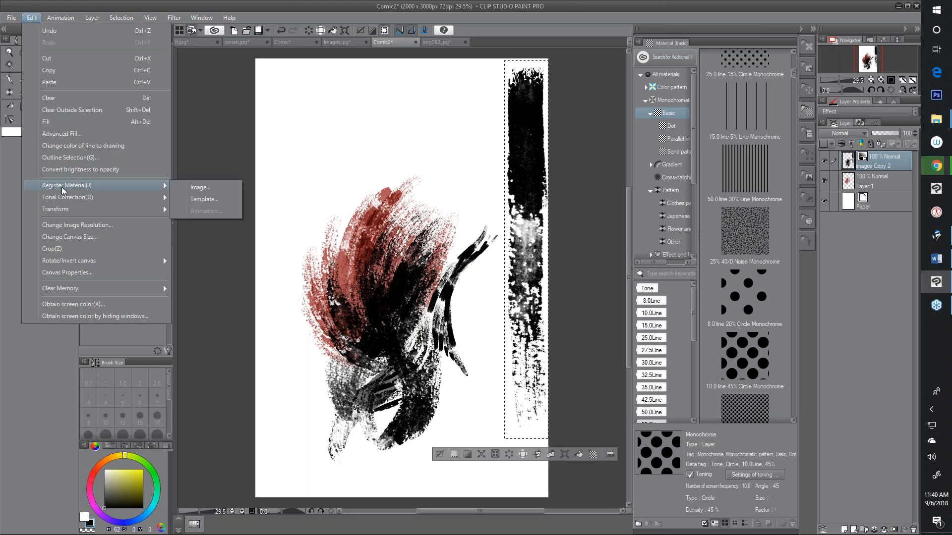
pyautogui.click(198, 192)
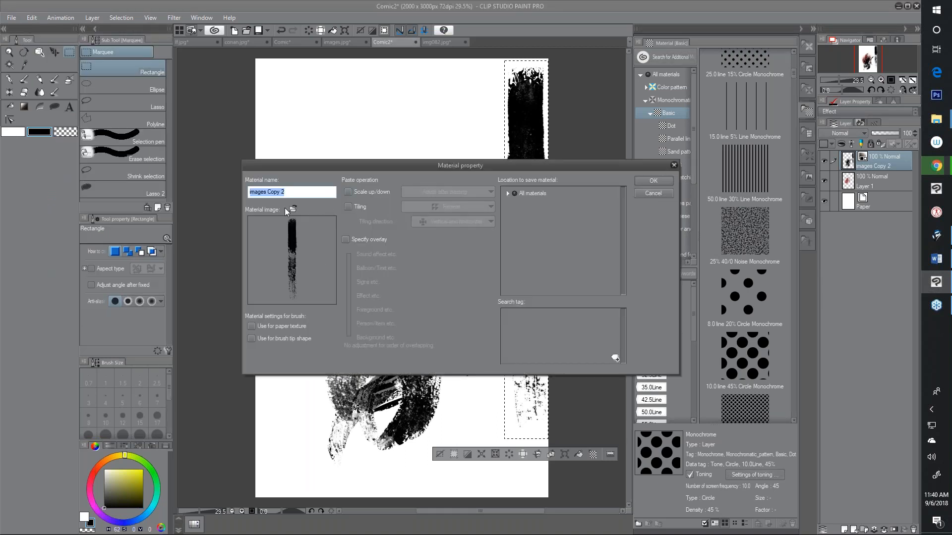
pyautogui.click(251, 339)
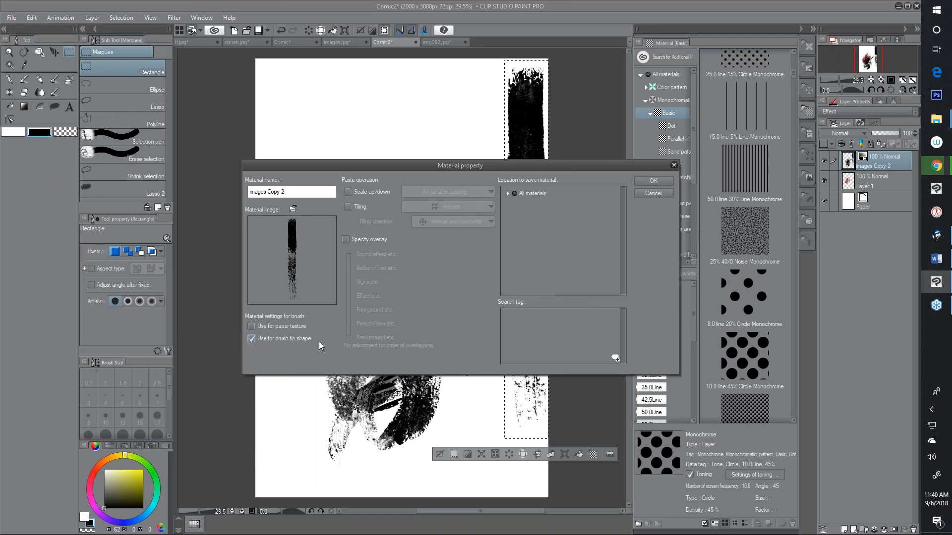
pyautogui.click(526, 193)
pyautogui.click(507, 194)
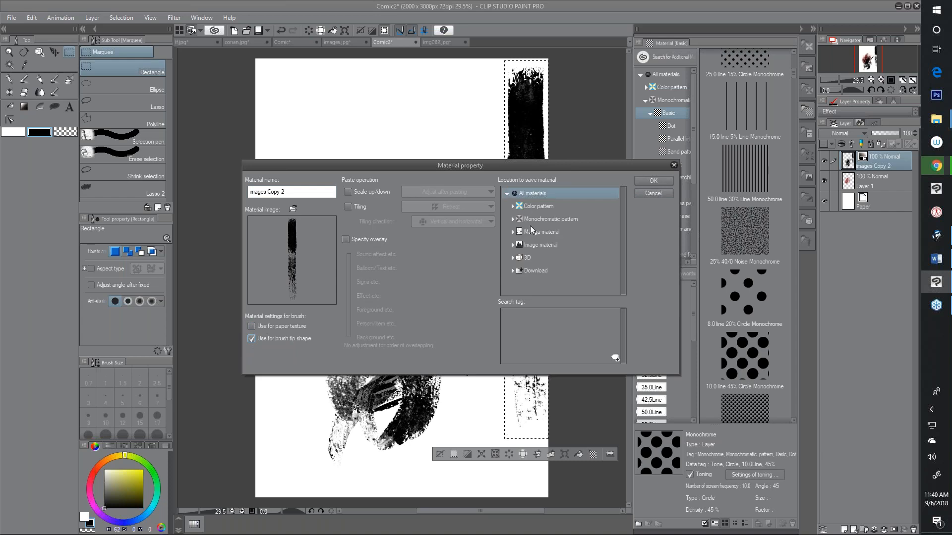
pyautogui.click(529, 248)
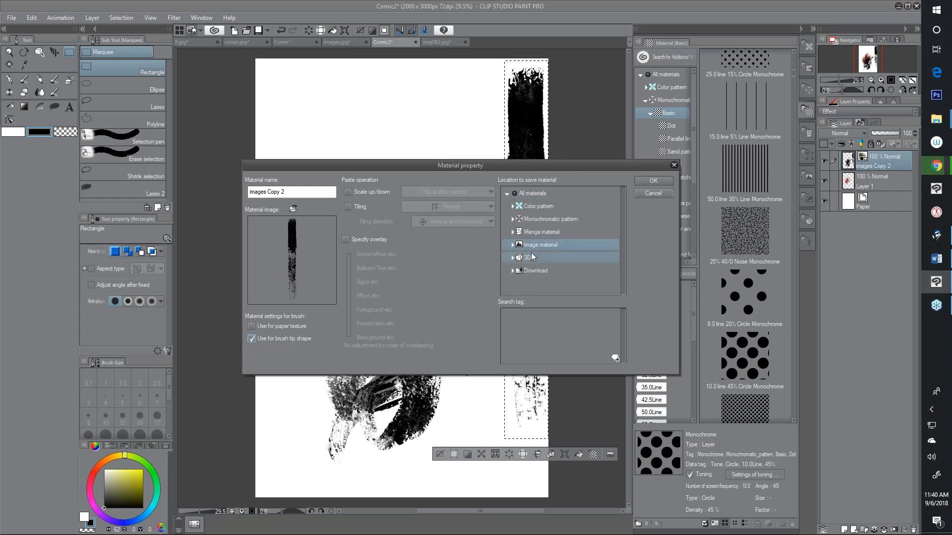
pyautogui.click(513, 245)
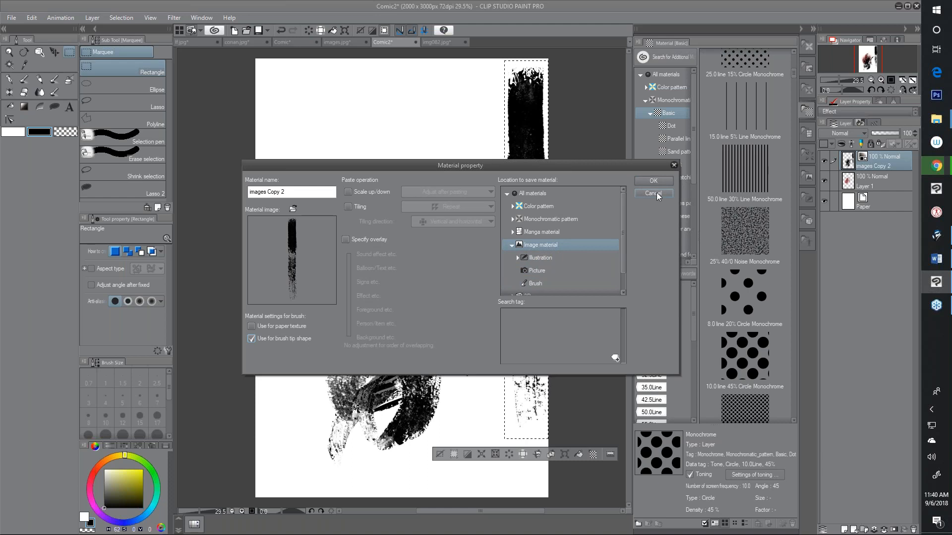
pyautogui.click(673, 165)
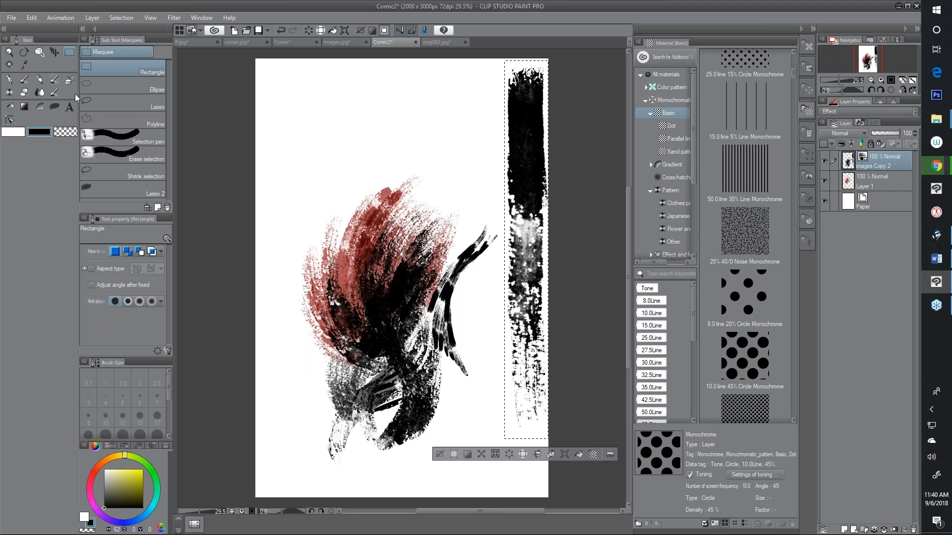
# Clear the selection and paint black dry-brush strokes over the upper part of the artwork on images Copy 2 with the Melody 2 brush.
pyautogui.click(405, 175)
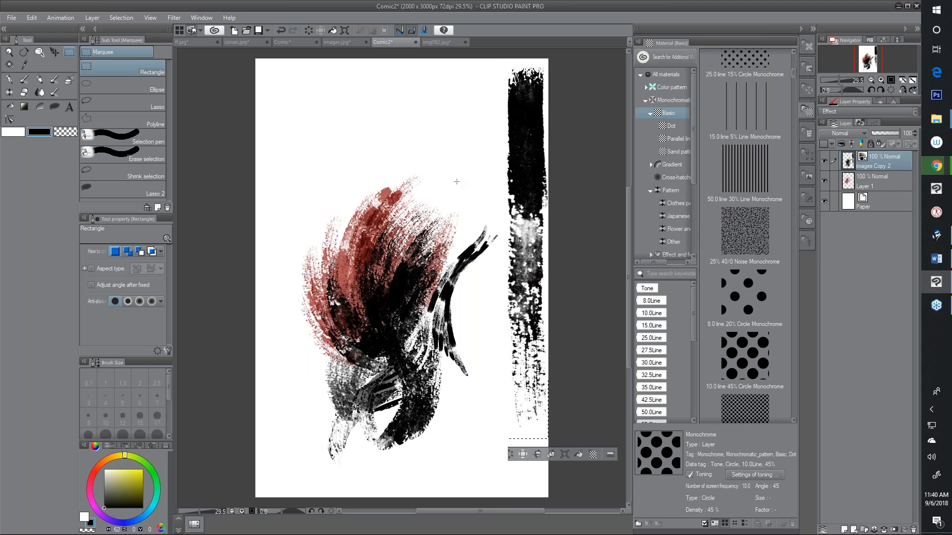
pyautogui.click(10, 92)
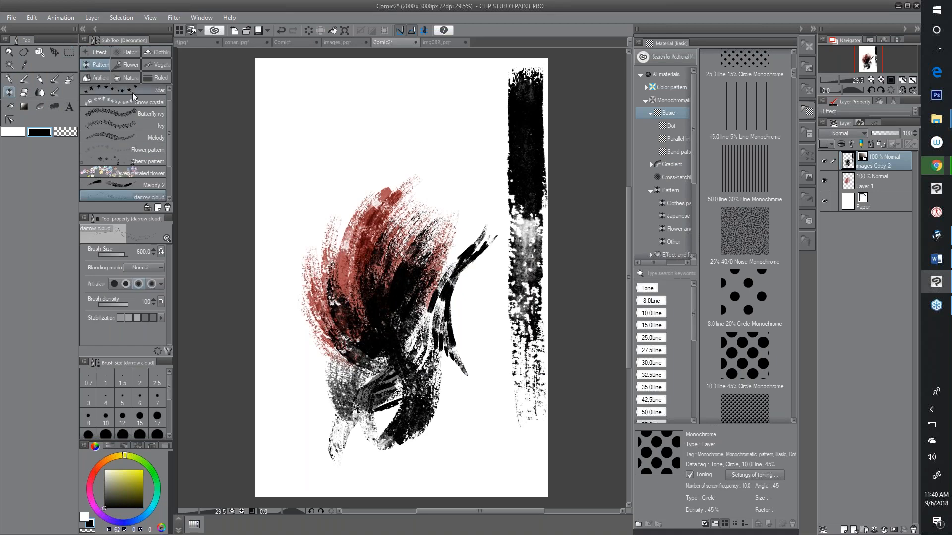
pyautogui.scroll(-3, 168, 112)
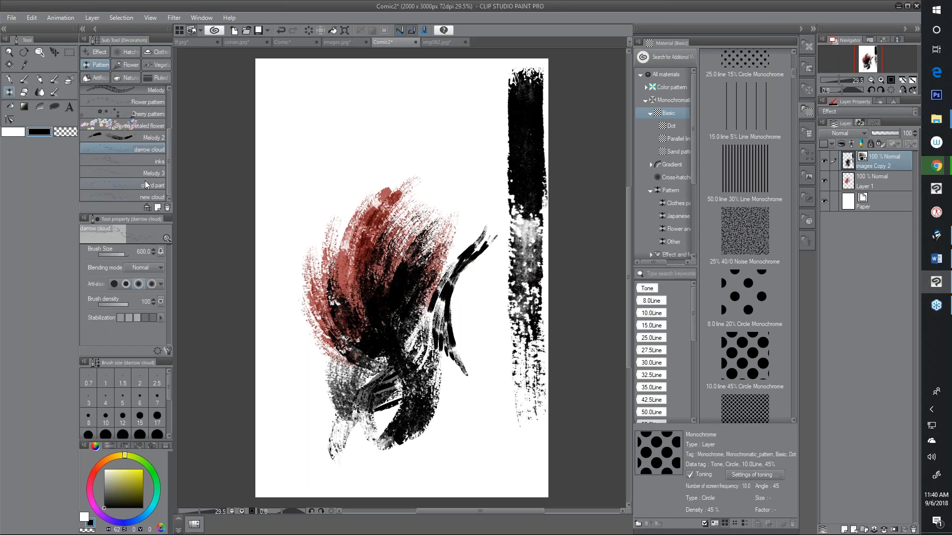
pyautogui.click(118, 139)
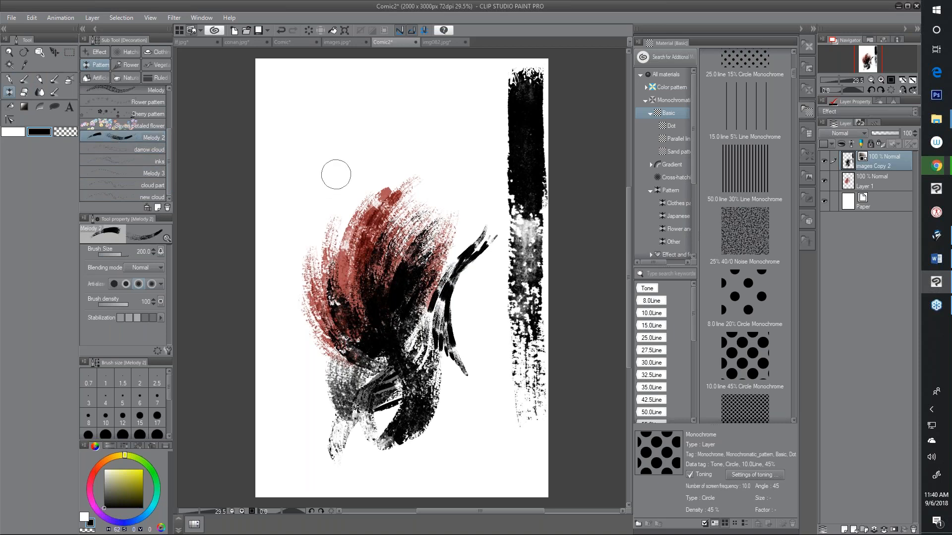
pyautogui.moveTo(398, 121)
pyautogui.mouseDown()
pyautogui.moveTo(369, 158)
pyautogui.moveTo(349, 215)
pyautogui.moveTo(388, 116)
pyautogui.moveTo(351, 192)
pyautogui.moveTo(385, 130)
pyautogui.mouseUp()
pyautogui.moveTo(364, 195)
pyautogui.mouseDown()
pyautogui.moveTo(423, 129)
pyautogui.moveTo(368, 181)
pyautogui.moveTo(411, 144)
pyautogui.moveTo(368, 244)
pyautogui.mouseUp()
pyautogui.moveTo(432, 168)
pyautogui.mouseDown()
pyautogui.moveTo(373, 256)
pyautogui.moveTo(390, 223)
pyautogui.moveTo(377, 246)
pyautogui.mouseUp()
pyautogui.moveTo(442, 191)
pyautogui.mouseDown()
pyautogui.moveTo(378, 250)
pyautogui.moveTo(390, 272)
pyautogui.mouseUp()
pyautogui.moveTo(466, 210); pyautogui.dragTo(381, 299)
pyautogui.moveTo(511, 249)
pyautogui.mouseDown()
pyautogui.moveTo(489, 235)
pyautogui.moveTo(421, 256)
pyautogui.moveTo(410, 272)
pyautogui.moveTo(477, 254)
pyautogui.moveTo(405, 286)
pyautogui.moveTo(498, 266)
pyautogui.moveTo(406, 285)
pyautogui.mouseUp()
pyautogui.moveTo(492, 291); pyautogui.dragTo(416, 300)
pyautogui.moveTo(503, 325)
pyautogui.mouseDown()
pyautogui.moveTo(436, 287)
pyautogui.moveTo(463, 298)
pyautogui.moveTo(407, 301)
pyautogui.moveTo(376, 341)
pyautogui.moveTo(382, 350)
pyautogui.mouseUp()
# Pick a muted yellow and paint strokes on images Copy 2, and more over the red strokes on Layer 1 with images Copy 2 hidden.
pyautogui.click(124, 476)
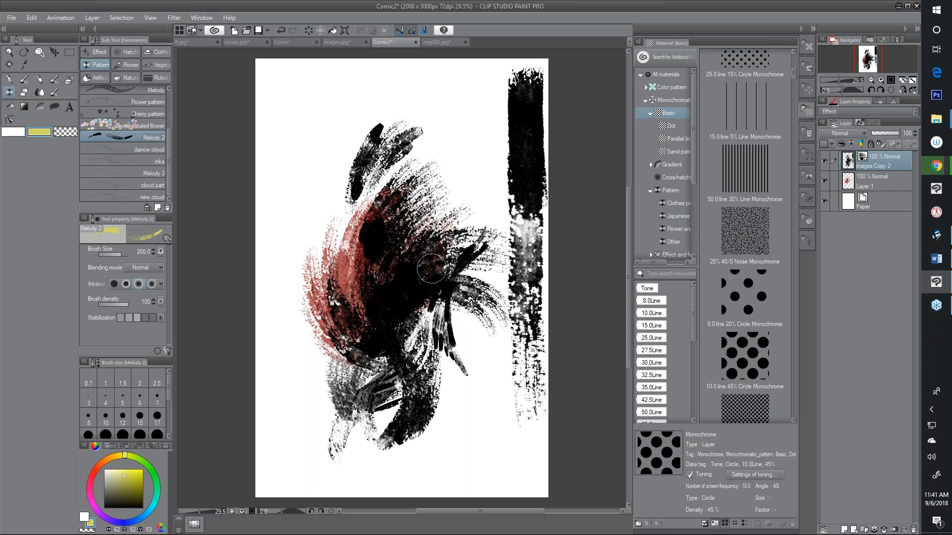
pyautogui.moveTo(466, 241)
pyautogui.mouseDown()
pyautogui.moveTo(445, 289)
pyautogui.moveTo(392, 324)
pyautogui.moveTo(378, 321)
pyautogui.moveTo(364, 384)
pyautogui.mouseUp()
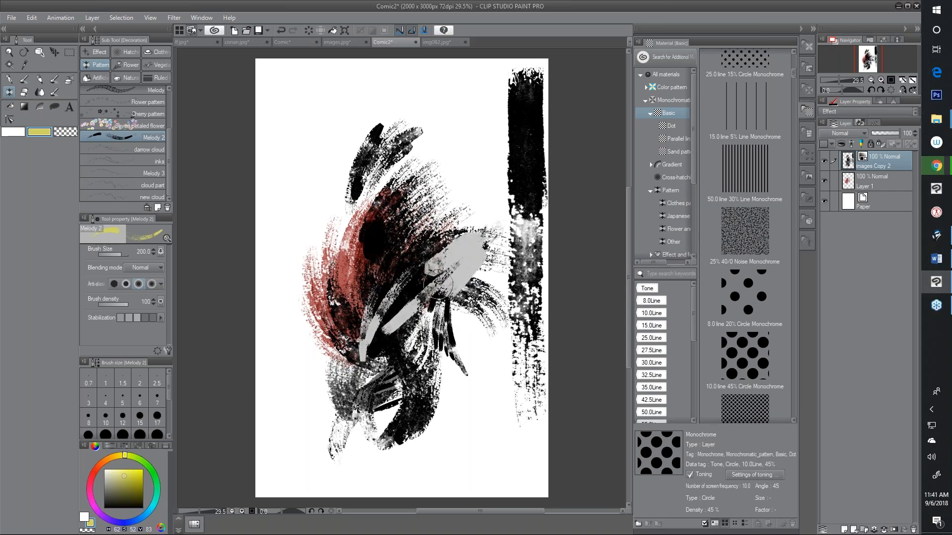
pyautogui.click(878, 186)
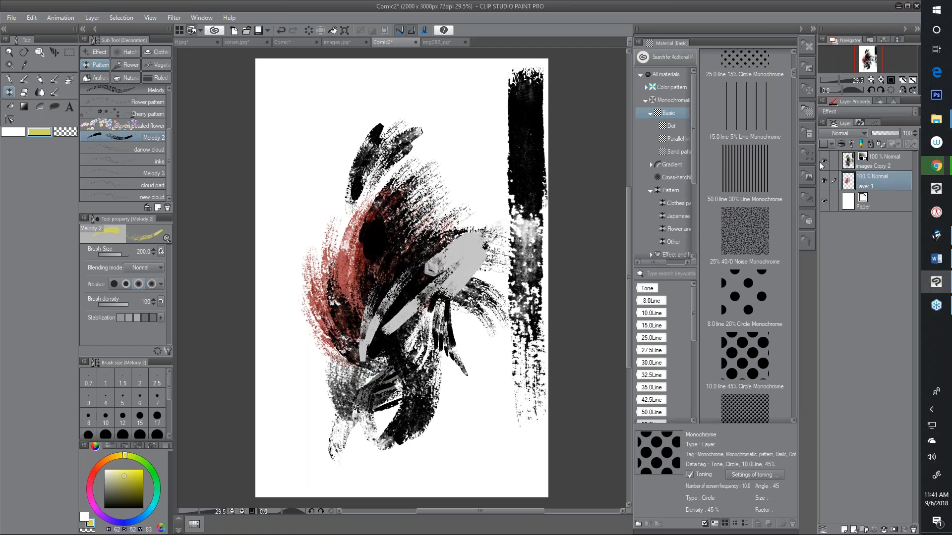
pyautogui.click(825, 161)
pyautogui.moveTo(404, 319)
pyautogui.mouseDown()
pyautogui.moveTo(389, 346)
pyautogui.moveTo(461, 292)
pyautogui.moveTo(417, 312)
pyautogui.moveTo(391, 297)
pyautogui.moveTo(366, 393)
pyautogui.moveTo(368, 305)
pyautogui.moveTo(347, 302)
pyautogui.moveTo(391, 233)
pyautogui.moveTo(379, 297)
pyautogui.moveTo(414, 243)
pyautogui.moveTo(432, 237)
pyautogui.moveTo(417, 343)
pyautogui.mouseUp()
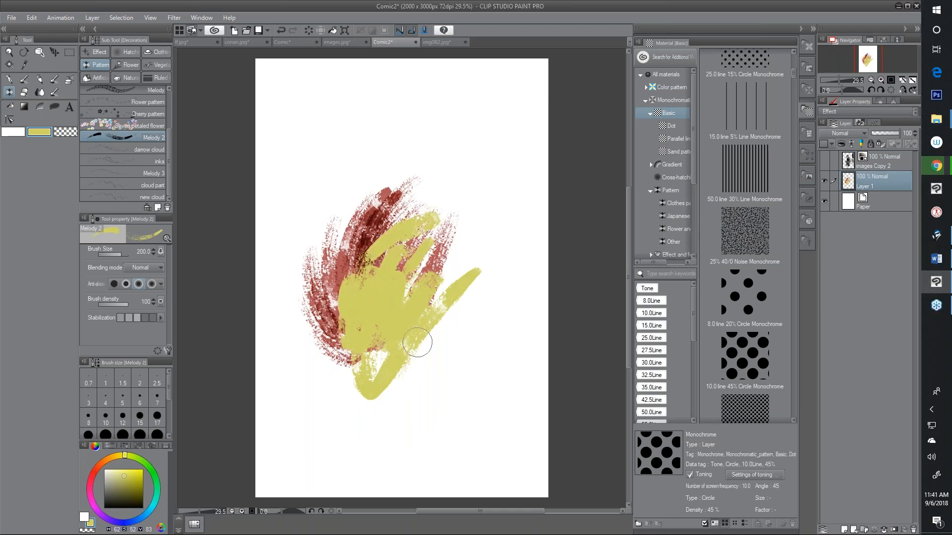
pyautogui.moveTo(352, 204)
pyautogui.mouseDown()
pyautogui.moveTo(371, 185)
pyautogui.moveTo(336, 280)
pyautogui.moveTo(335, 267)
pyautogui.moveTo(330, 289)
pyautogui.moveTo(338, 282)
pyautogui.moveTo(347, 307)
pyautogui.mouseUp()
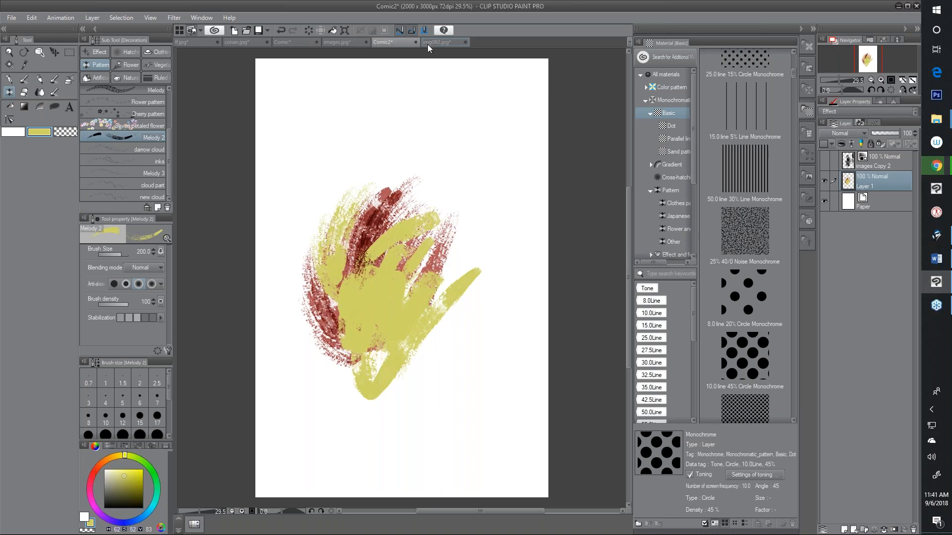
# View the ink texture samples in img082.jpg and create a new landscape comic canvas of 3000 x 2000 px at 72 dpi.
pyautogui.click(433, 42)
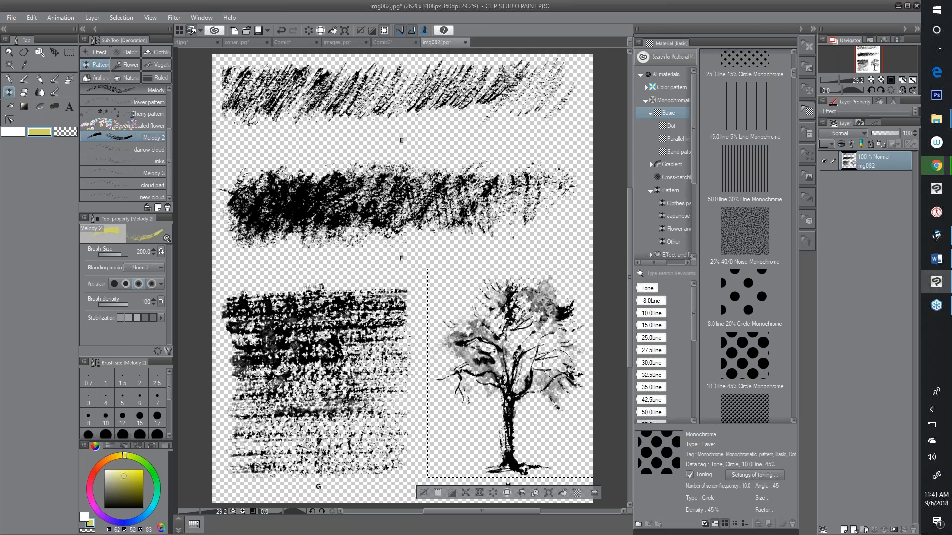
pyautogui.click(11, 17)
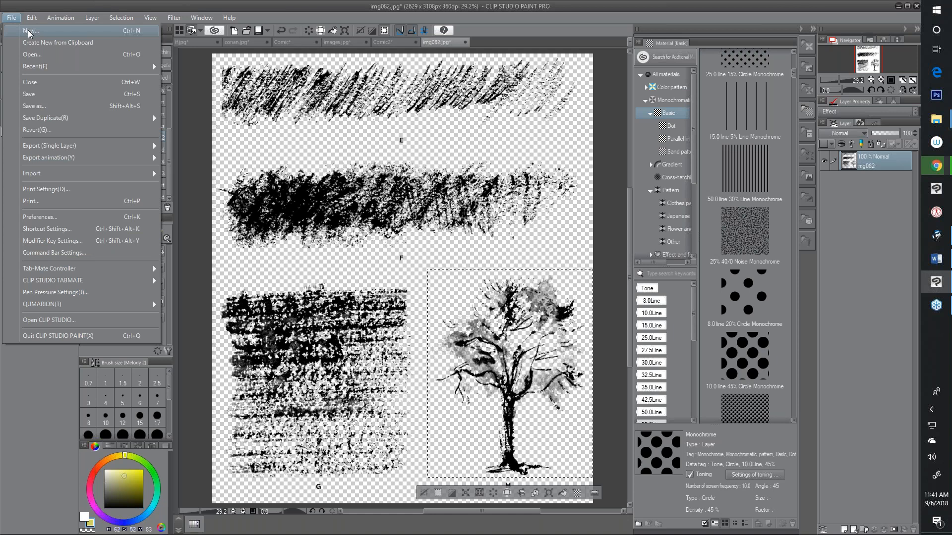
pyautogui.click(28, 30)
pyautogui.click(616, 103)
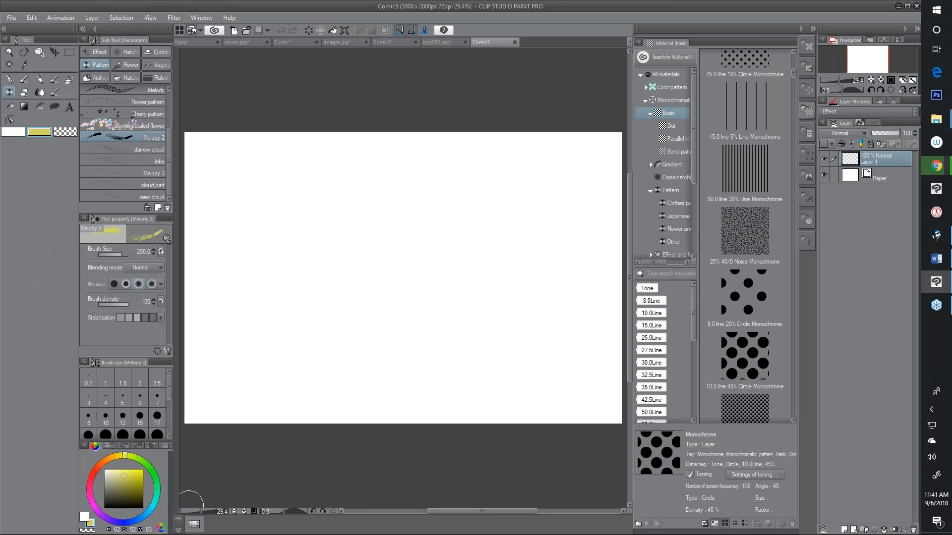
# Sketch a simple landscape with a sloping ground line, mounds and a peak on Layer 1 using the G-pen in a dark olive colour.
pyautogui.click(112, 497)
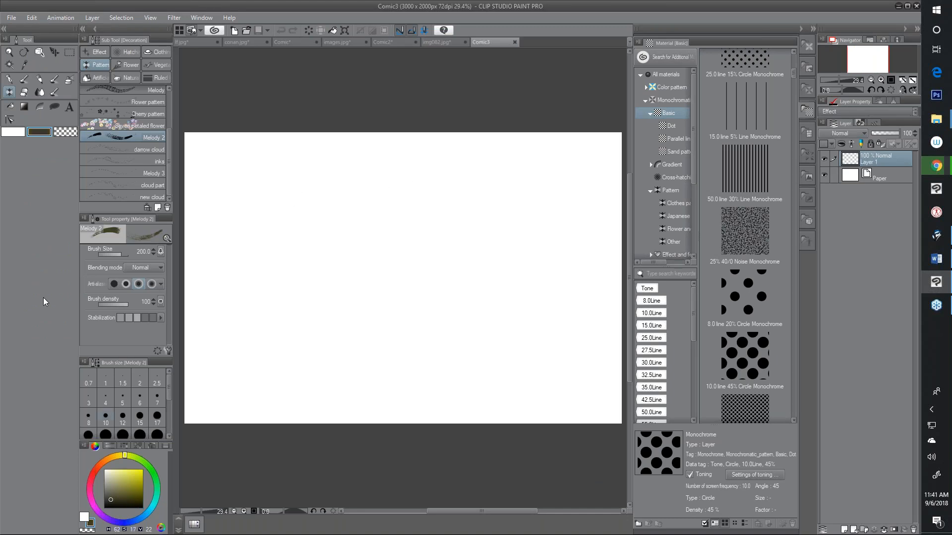
pyautogui.click(9, 80)
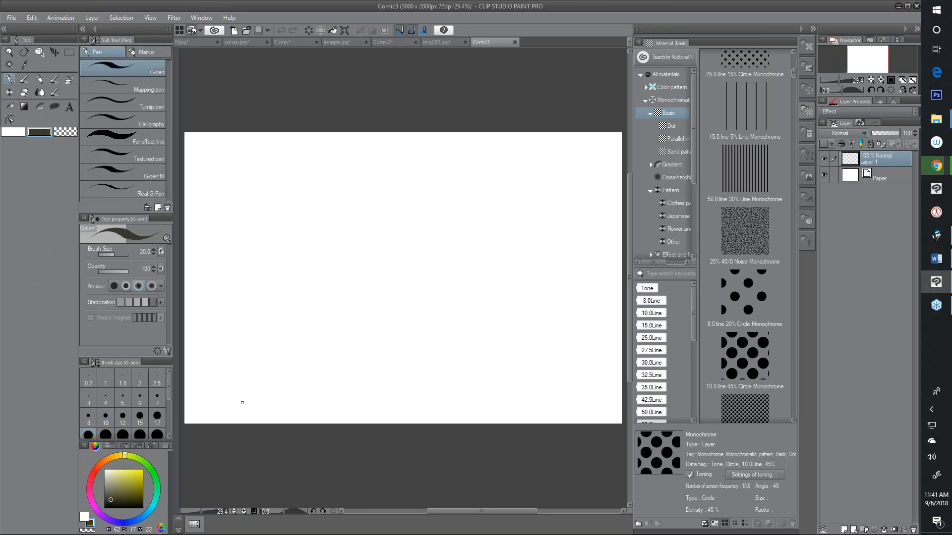
pyautogui.moveTo(187, 338)
pyautogui.mouseDown()
pyautogui.moveTo(444, 372)
pyautogui.moveTo(621, 325)
pyautogui.mouseUp()
pyautogui.moveTo(535, 356); pyautogui.dragTo(620, 330)
pyautogui.moveTo(462, 380)
pyautogui.mouseDown()
pyautogui.moveTo(564, 320)
pyautogui.moveTo(620, 259)
pyautogui.mouseUp()
pyautogui.moveTo(256, 349)
pyautogui.mouseDown()
pyautogui.moveTo(327, 355)
pyautogui.moveTo(185, 303)
pyautogui.mouseUp()
pyautogui.moveTo(553, 339)
pyautogui.mouseDown()
pyautogui.moveTo(613, 340)
pyautogui.moveTo(546, 357)
pyautogui.mouseUp()
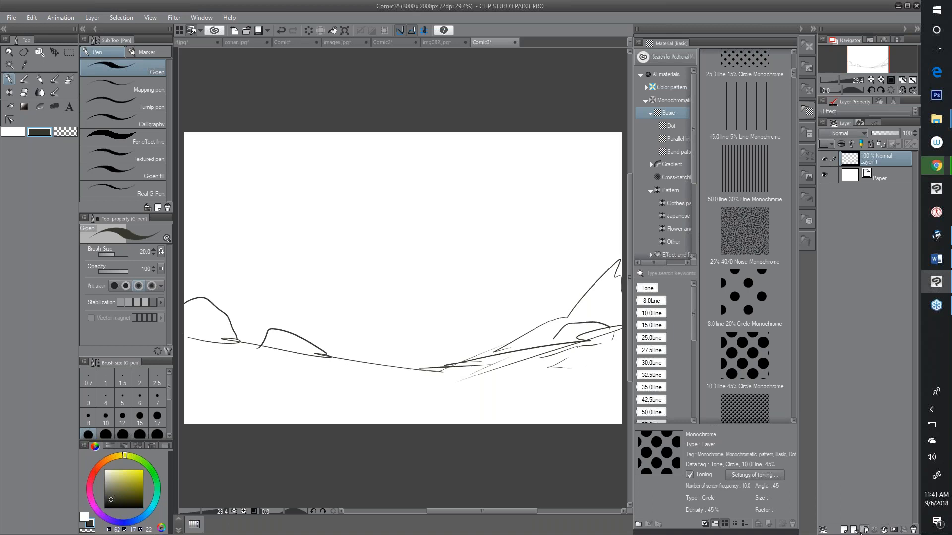
# Add a new raster layer and draw a dark, roughly filled hooded shape in front of the small central-left mound.
pyautogui.click(844, 529)
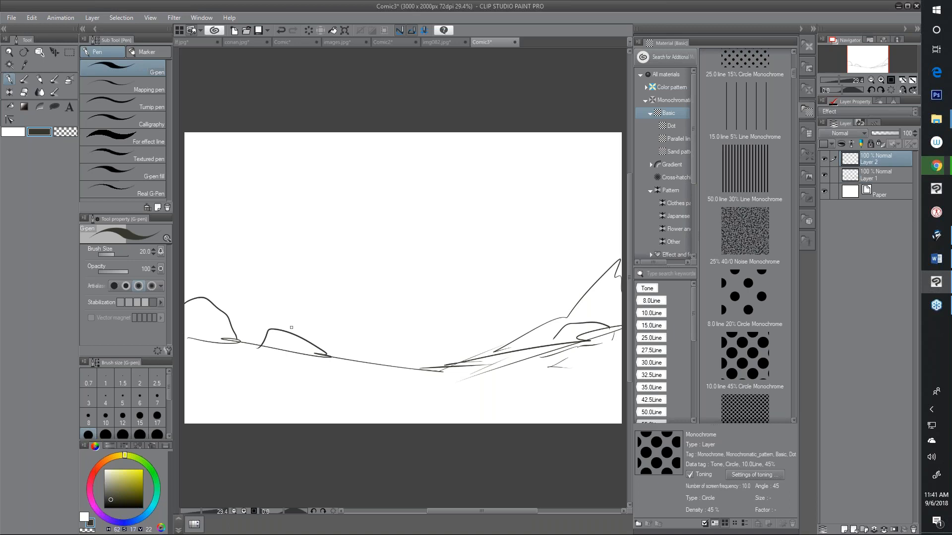
pyautogui.moveTo(274, 302)
pyautogui.mouseDown()
pyautogui.moveTo(262, 363)
pyautogui.moveTo(275, 282)
pyautogui.moveTo(291, 358)
pyautogui.moveTo(284, 297)
pyautogui.moveTo(283, 347)
pyautogui.moveTo(270, 368)
pyautogui.moveTo(288, 366)
pyautogui.moveTo(288, 348)
pyautogui.mouseUp()
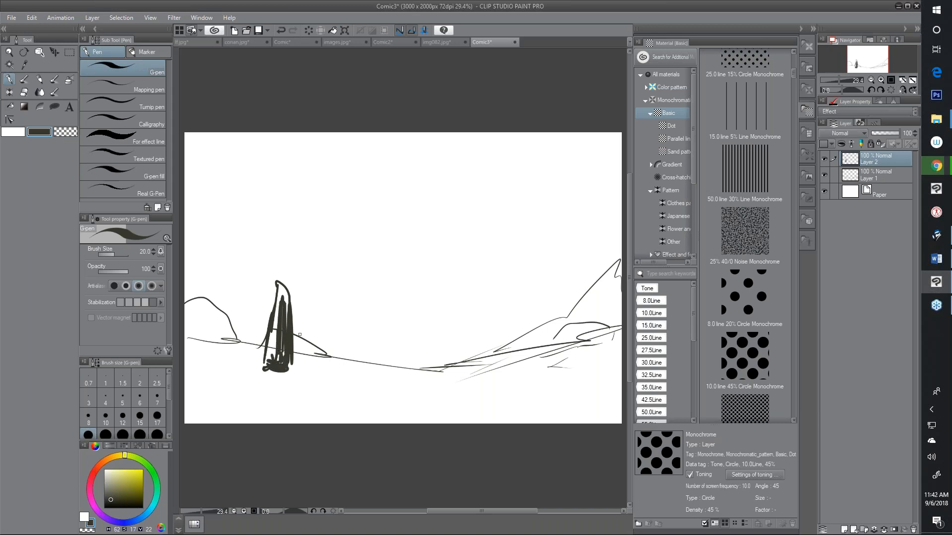
# Select the dark shape with a rectangular marquee and convert Layer 2 to a file object using the selection area, keeping the original layer.
pyautogui.press('m')
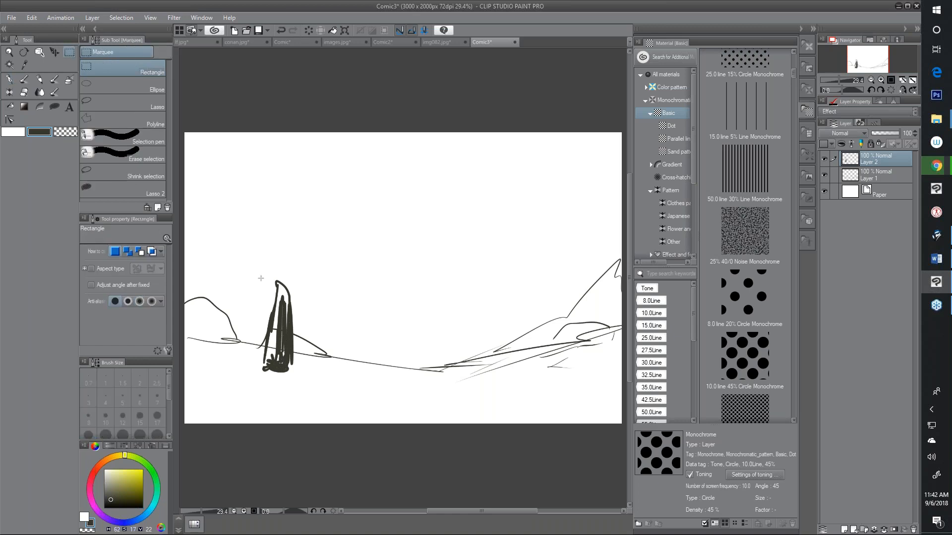
pyautogui.moveTo(267, 274); pyautogui.dragTo(301, 386)
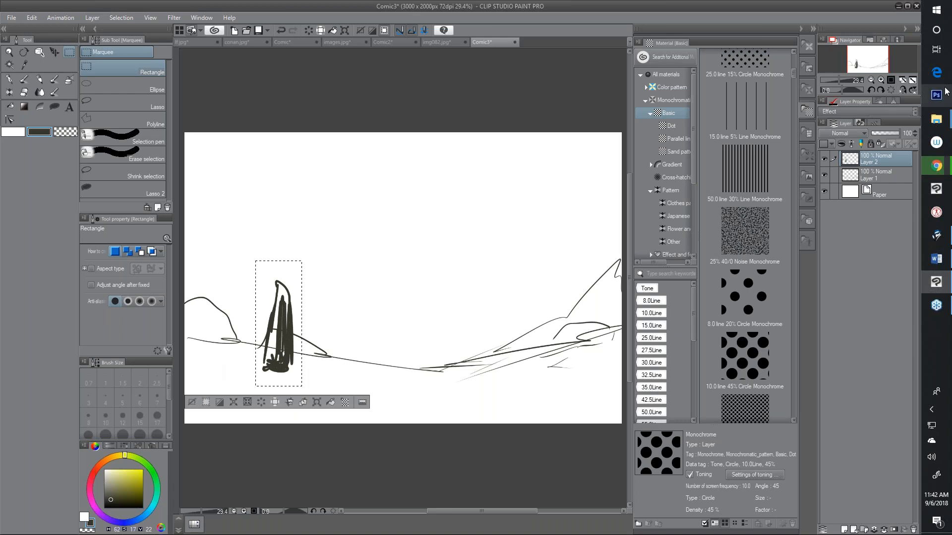
pyautogui.rightClick(885, 158)
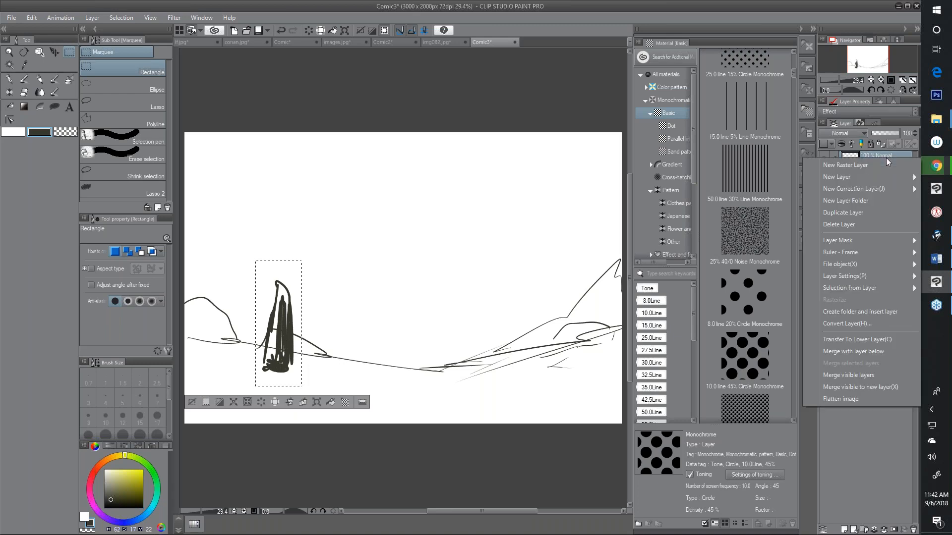
pyautogui.moveTo(870, 264)
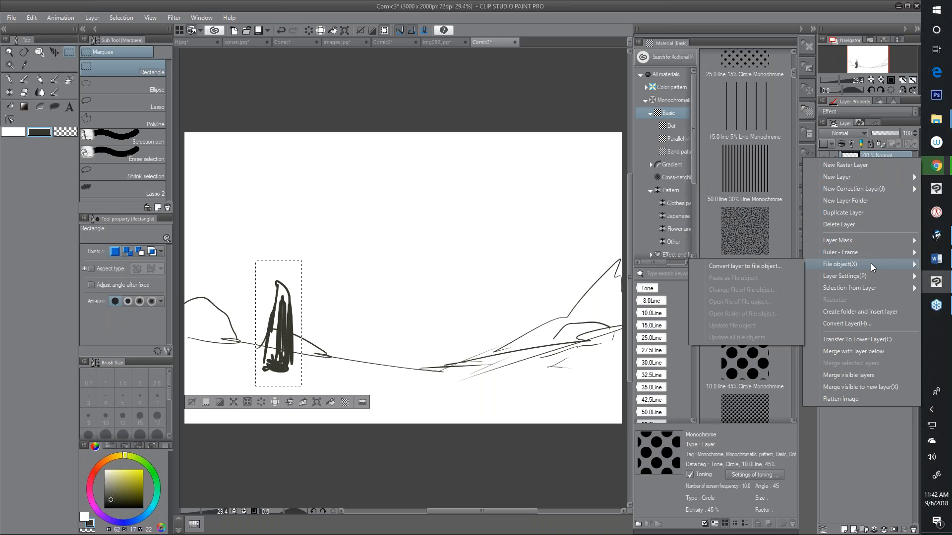
pyautogui.click(787, 264)
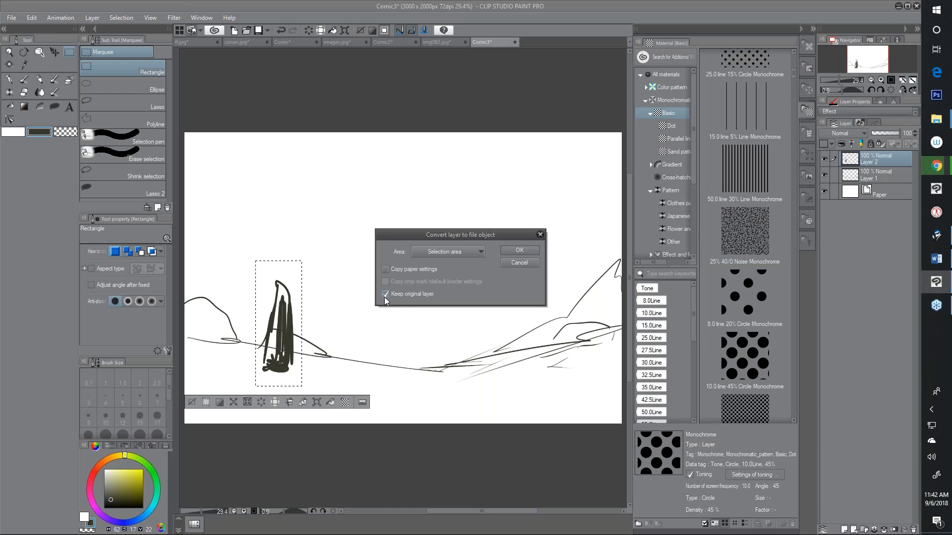
pyautogui.click(512, 249)
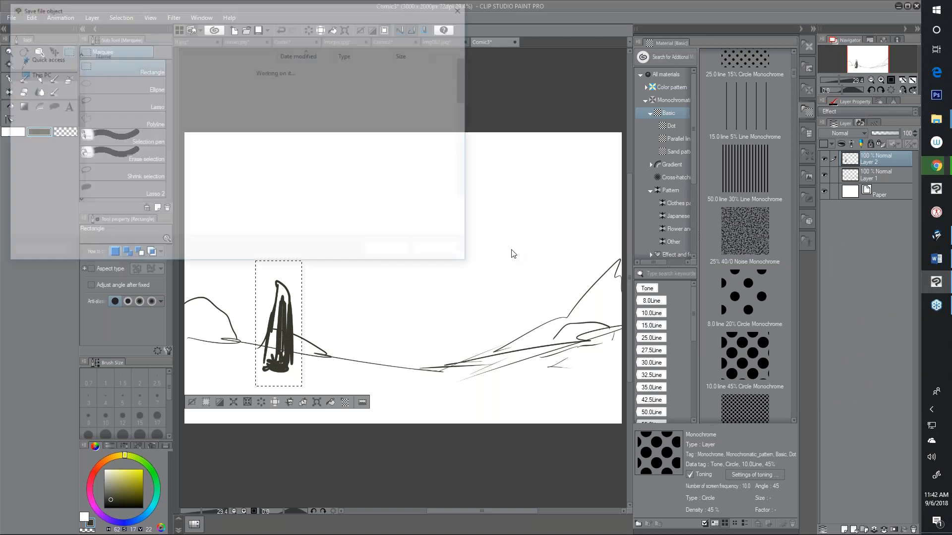
pyautogui.click(393, 253)
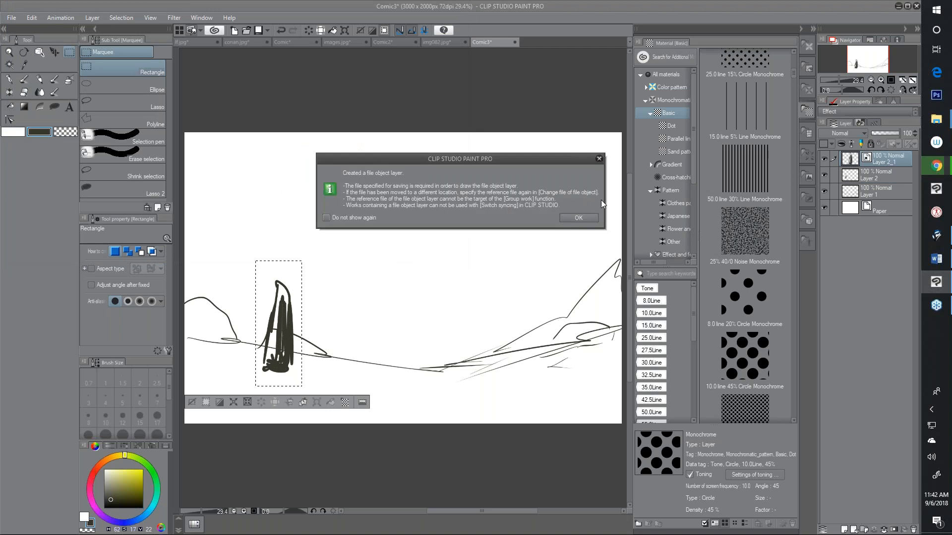
pyautogui.click(578, 218)
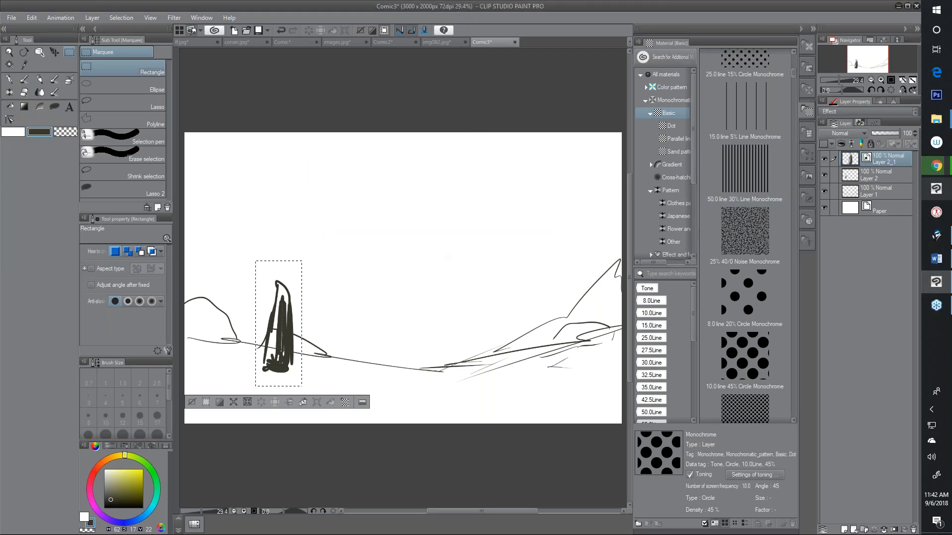
# Duplicate the Layer 2_1 file object three times.
pyautogui.rightClick(898, 160)
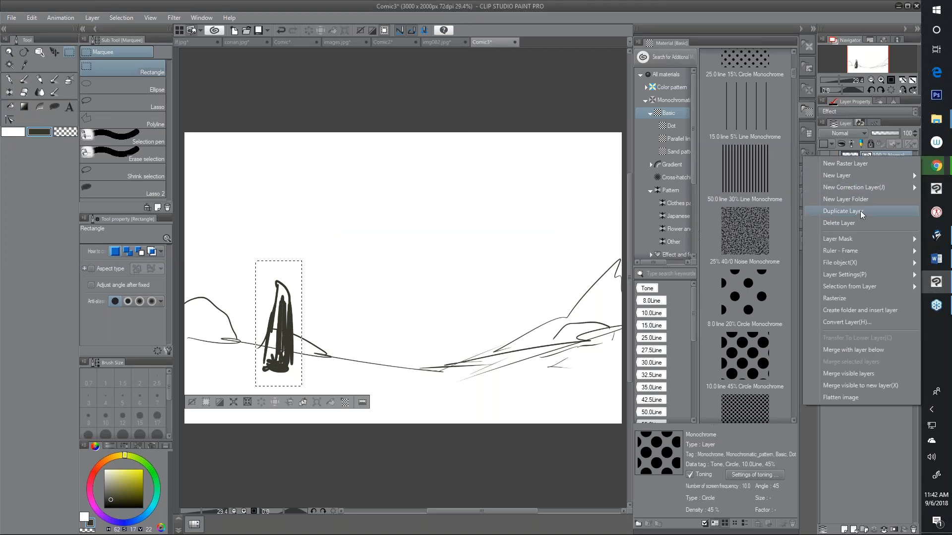
pyautogui.click(861, 210)
pyautogui.rightClick(889, 162)
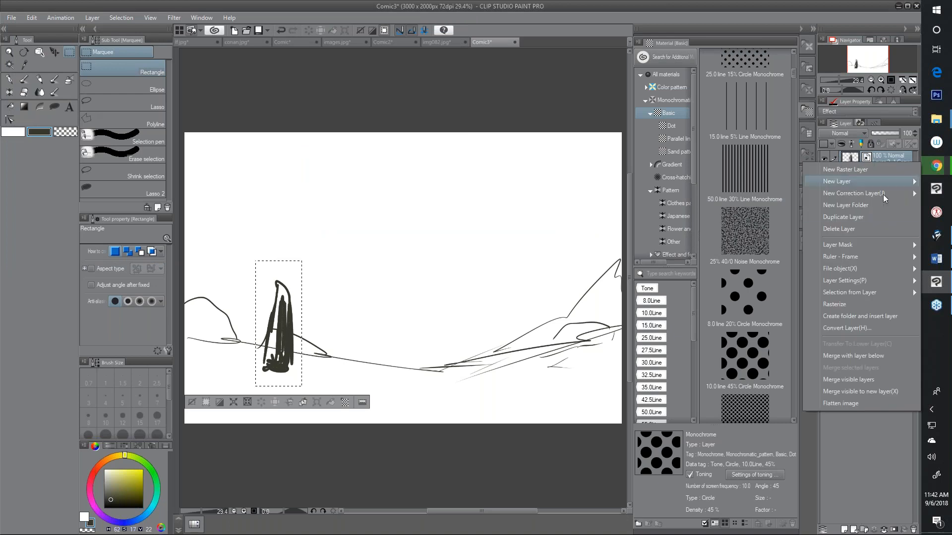
pyautogui.click(859, 229)
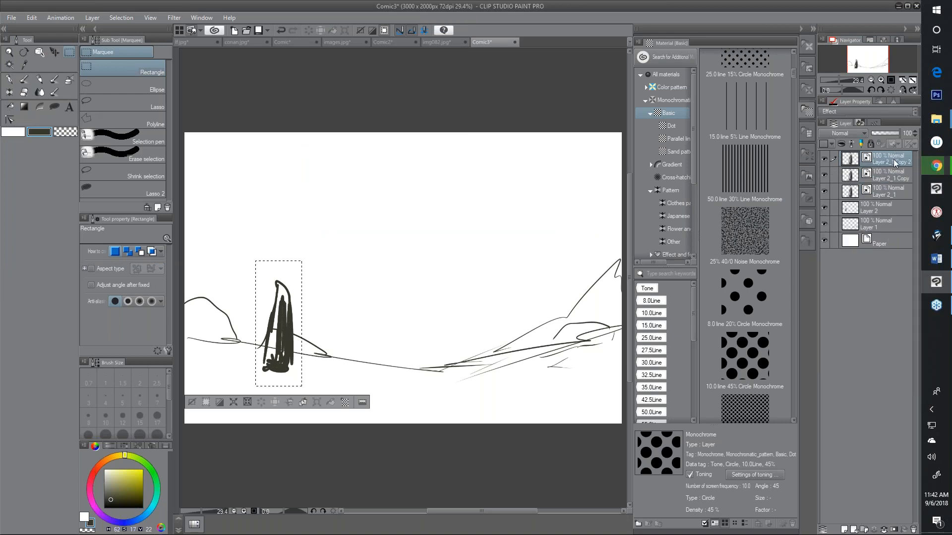
pyautogui.rightClick(888, 159)
pyautogui.click(860, 212)
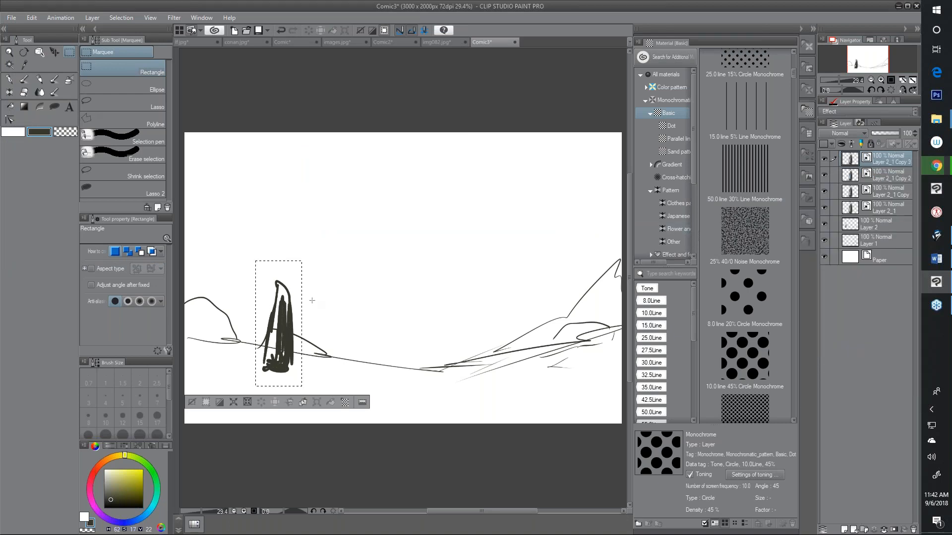
# Move the topmost file object copy to the foot of the right-hand hill, shrink it slightly and tilt it to the left.
pyautogui.click(54, 52)
pyautogui.click(40, 52)
pyautogui.moveTo(284, 324); pyautogui.dragTo(542, 320)
pyautogui.moveTo(560, 257); pyautogui.dragTo(552, 282)
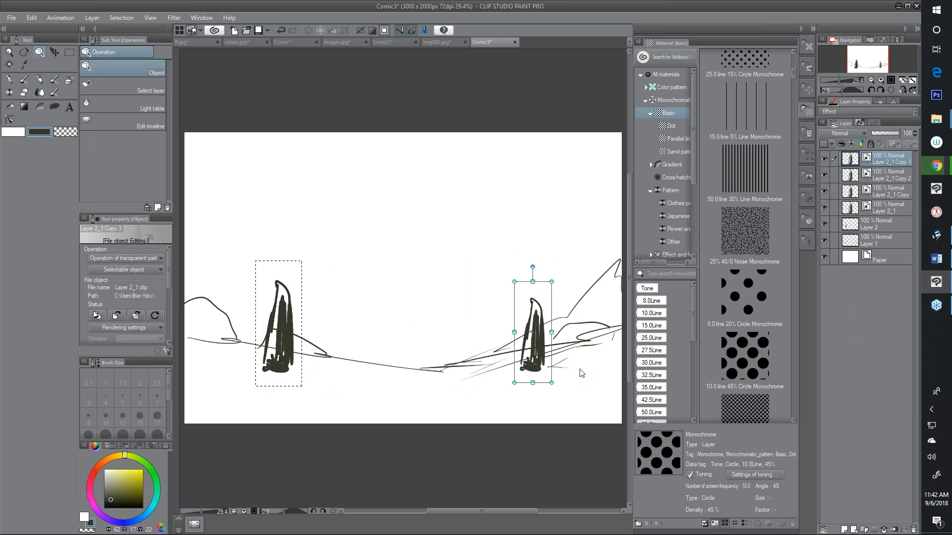
pyautogui.moveTo(552, 382); pyautogui.dragTo(573, 384)
# Move Layer 2_1 Copy 2 to the right of the original shape, shrink it to about half size and stand it on the ground line.
pyautogui.moveTo(280, 337); pyautogui.dragTo(358, 333)
pyautogui.moveTo(371, 270); pyautogui.dragTo(335, 326)
pyautogui.moveTo(349, 370)
pyautogui.mouseDown()
pyautogui.moveTo(326, 369)
pyautogui.moveTo(345, 358)
pyautogui.mouseUp()
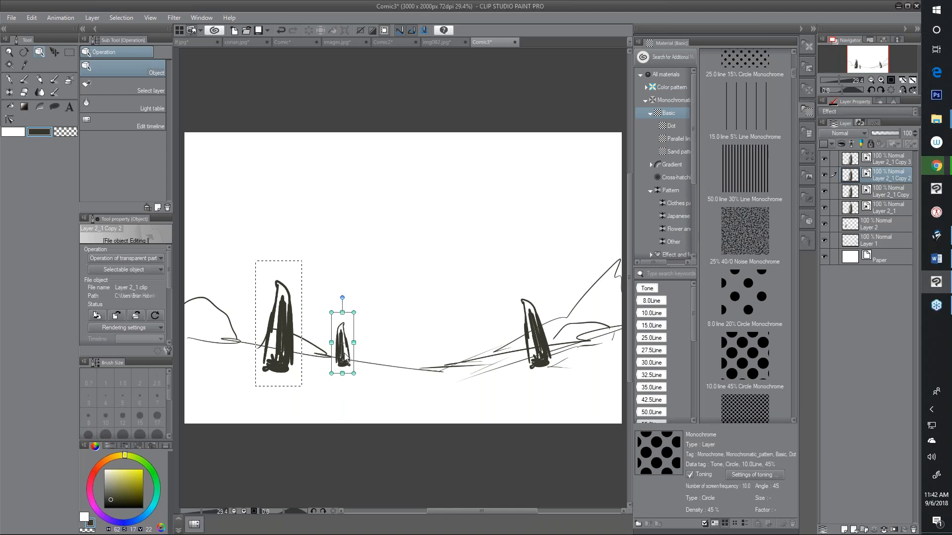
# Move Layer 2_1 Copy to the far left of the landscape, enlarge it to about one and a half times its size and lower it onto the ground.
pyautogui.click(285, 345)
pyautogui.moveTo(285, 346); pyautogui.dragTo(228, 328)
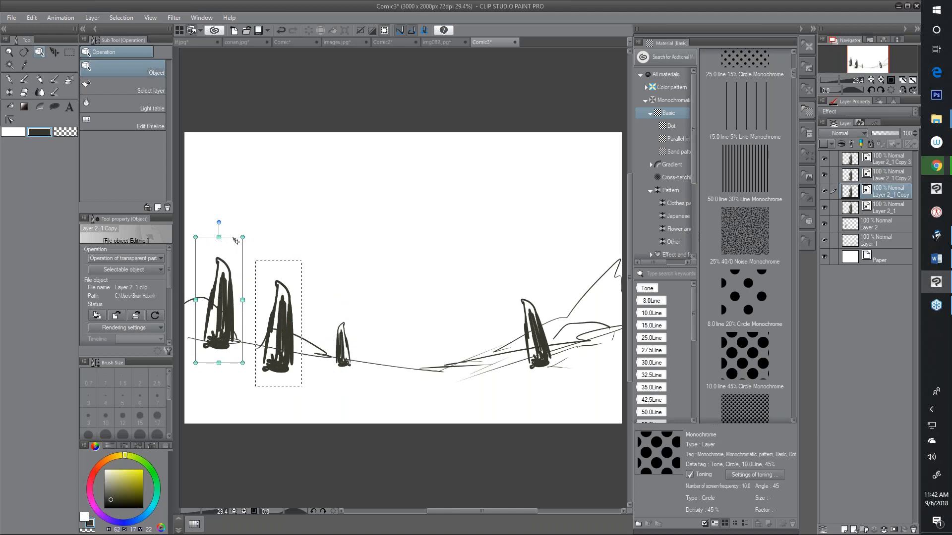
pyautogui.moveTo(245, 244); pyautogui.dragTo(310, 168)
pyautogui.moveTo(227, 280); pyautogui.dragTo(222, 308)
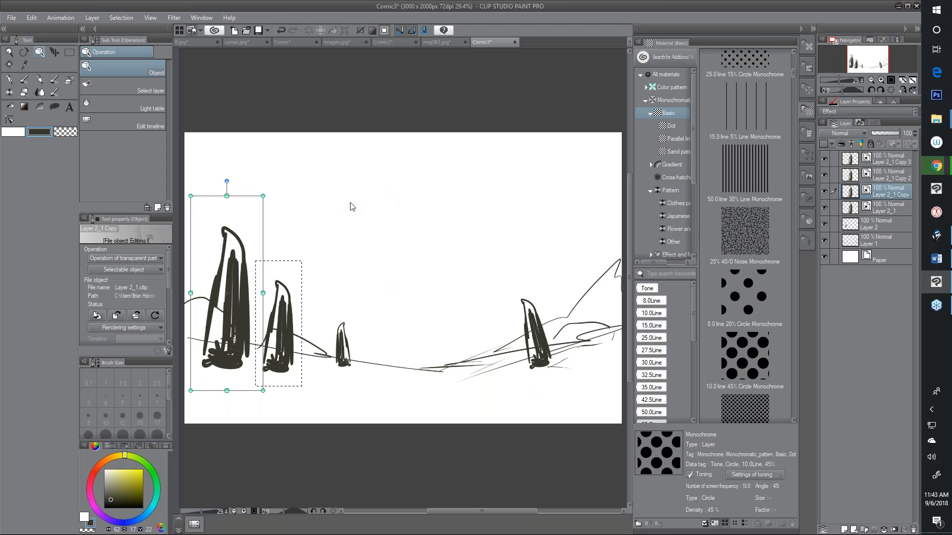
# Hide the original Layer 2 and open the source file of the Layer 2_1 file object.
pyautogui.click(885, 225)
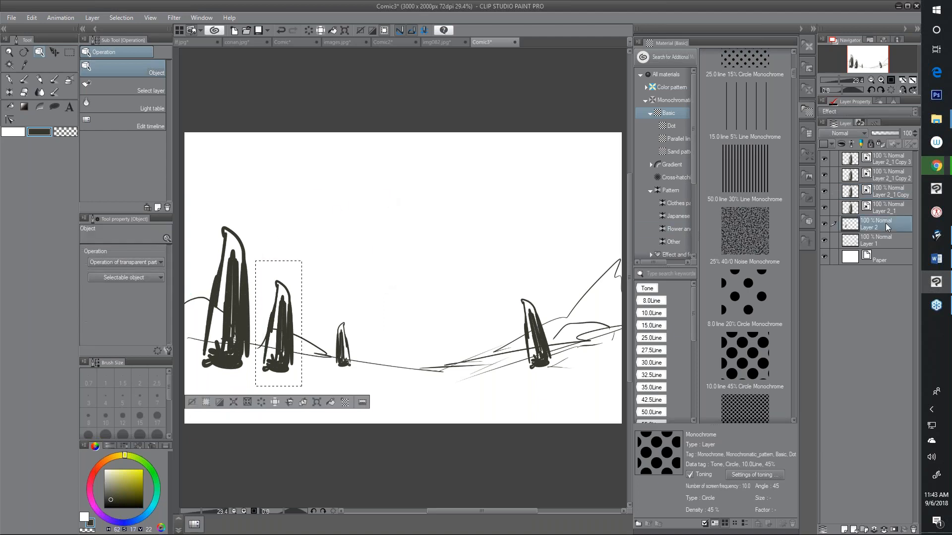
pyautogui.click(824, 226)
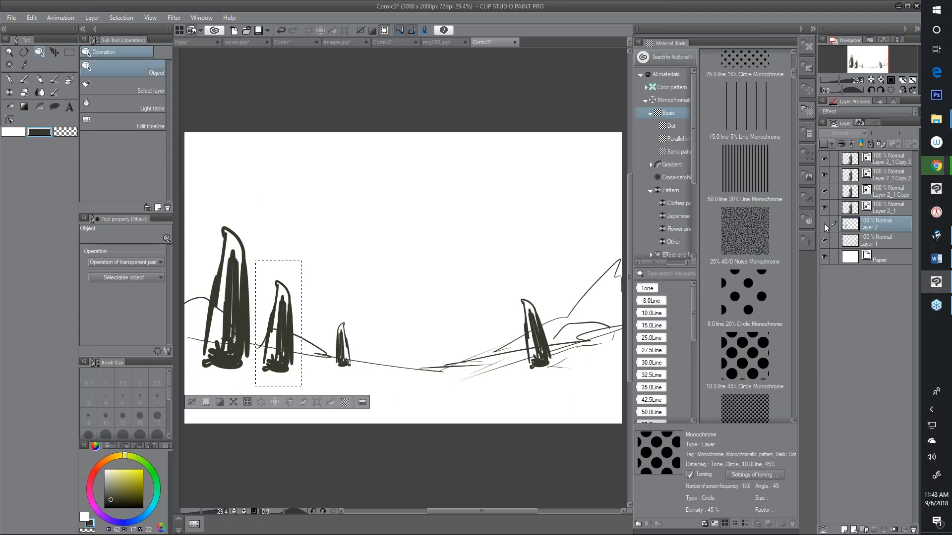
pyautogui.click(887, 207)
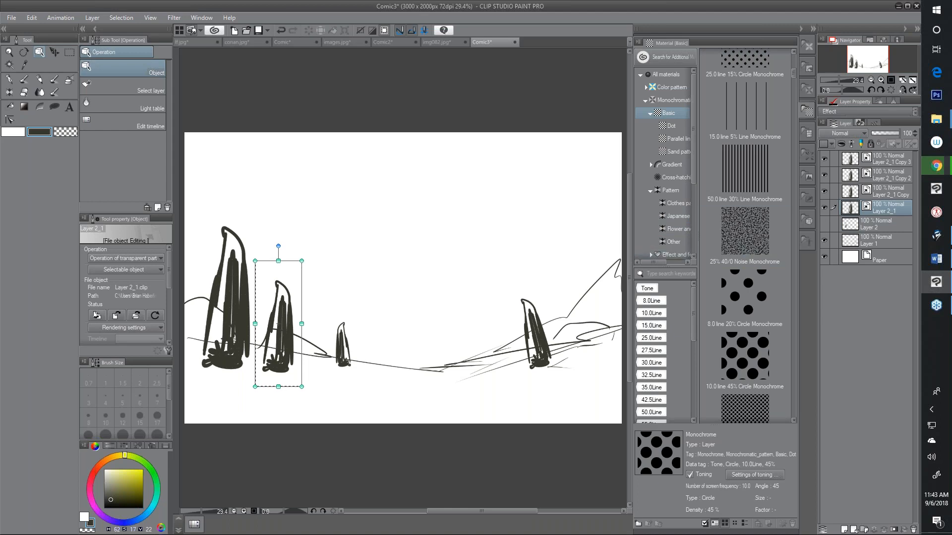
pyautogui.rightClick(880, 213)
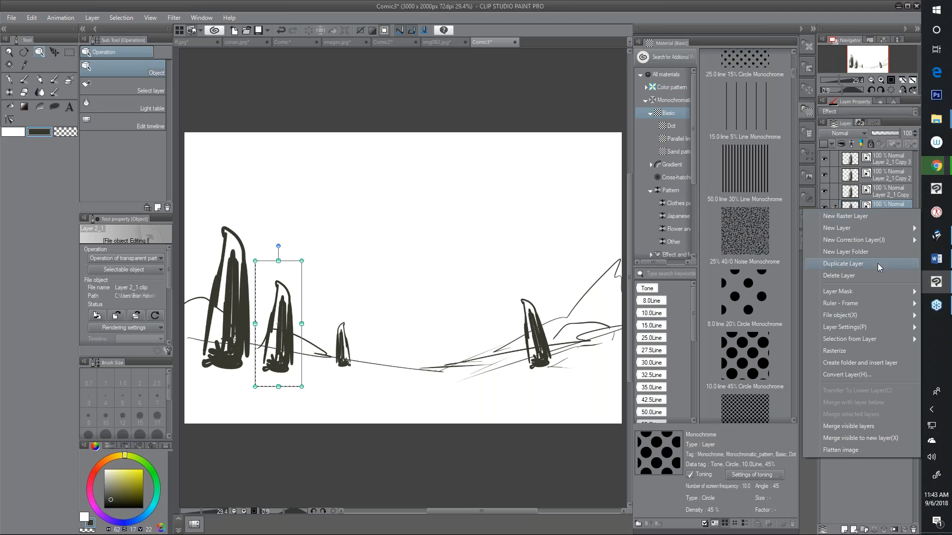
pyautogui.moveTo(838, 315)
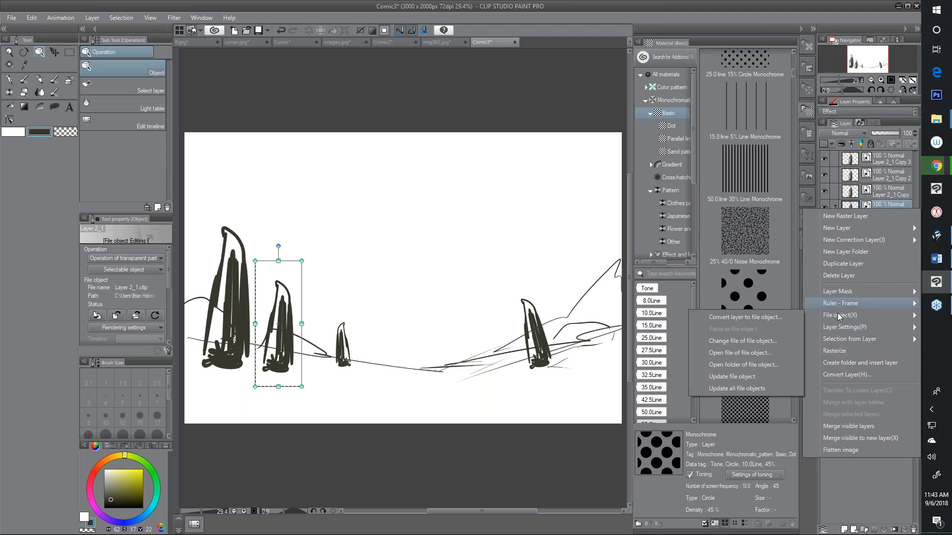
pyautogui.click(753, 354)
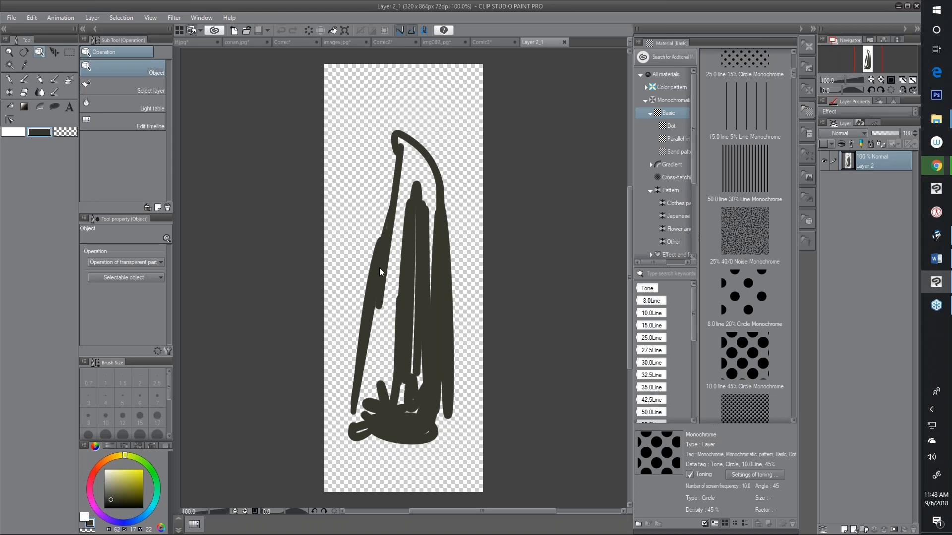
# Copy the selected ink tree from img082.jpg and paste it into the Layer 2_1 file.
pyautogui.click(449, 43)
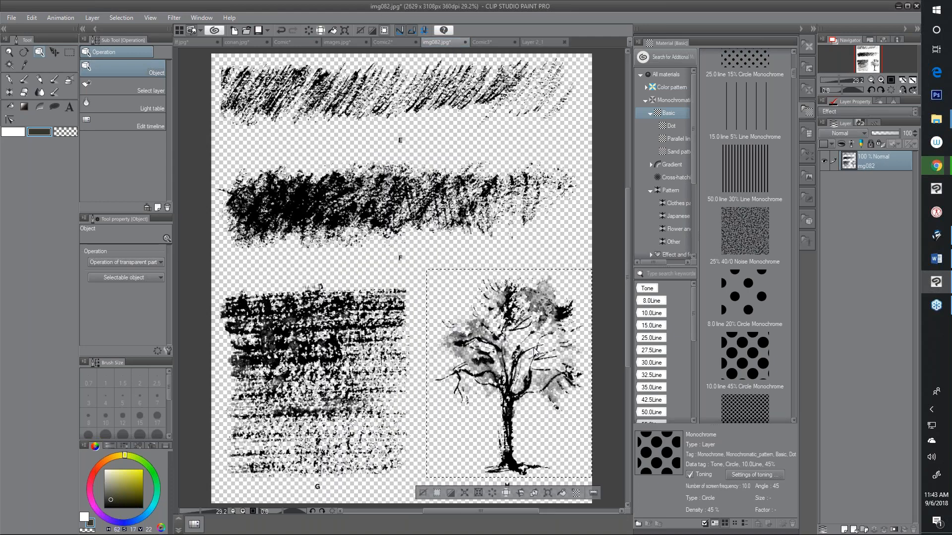
pyautogui.click(489, 42)
pyautogui.click(543, 42)
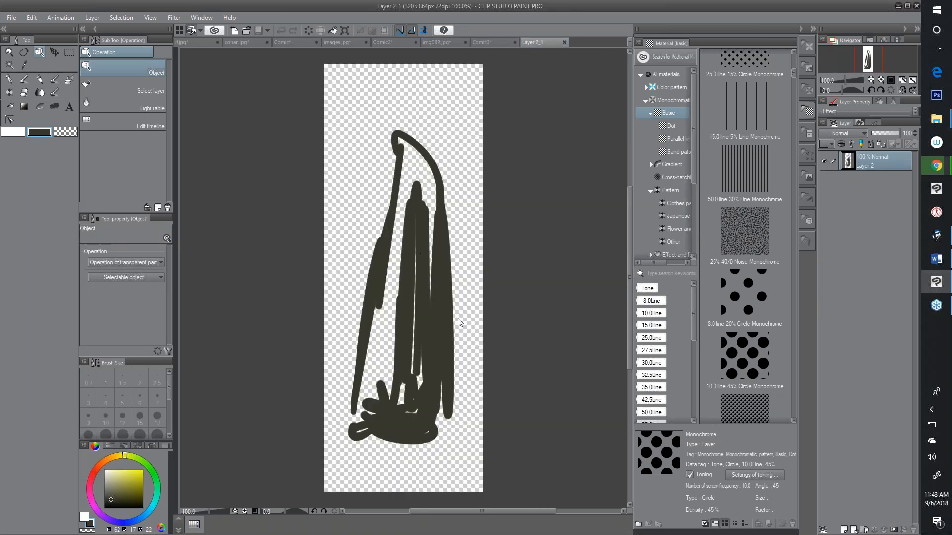
pyautogui.hotkey('ctrl', 'v')
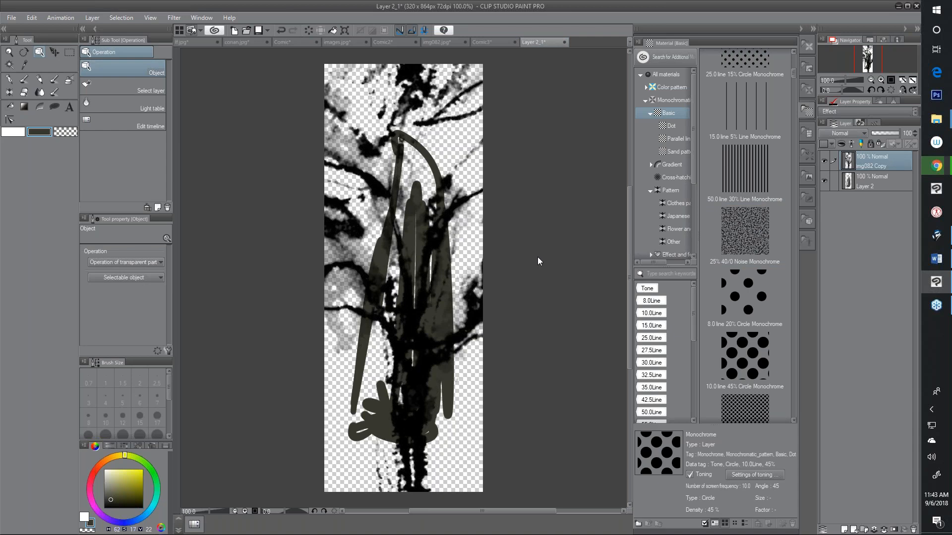
# Scale the pasted tree to 30% and position it over the lower part of the hooded shape within the canvas.
pyautogui.scroll(-1, 540, 256)
pyautogui.scroll(-2, 537, 257)
pyautogui.hotkey('ctrl', 't')
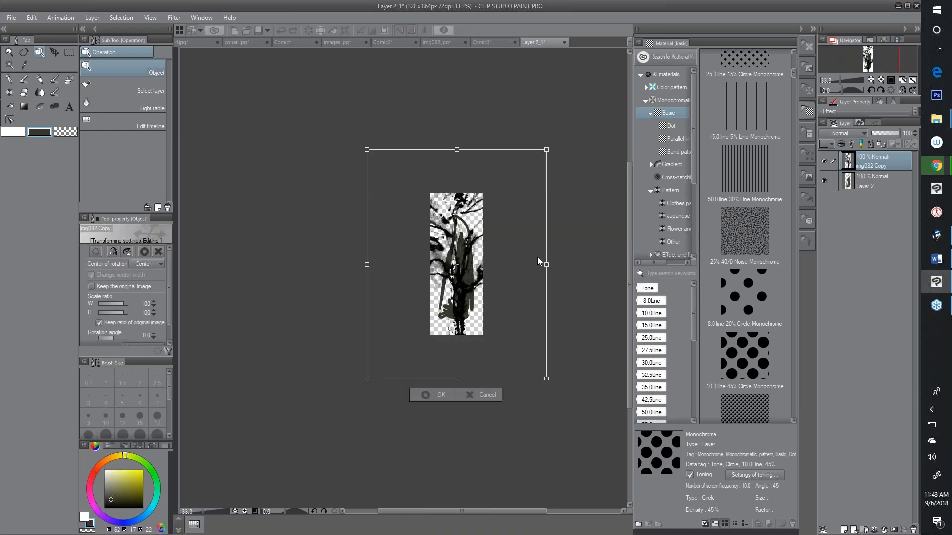
pyautogui.moveTo(547, 149); pyautogui.dragTo(445, 277)
pyautogui.moveTo(391, 303); pyautogui.dragTo(430, 266)
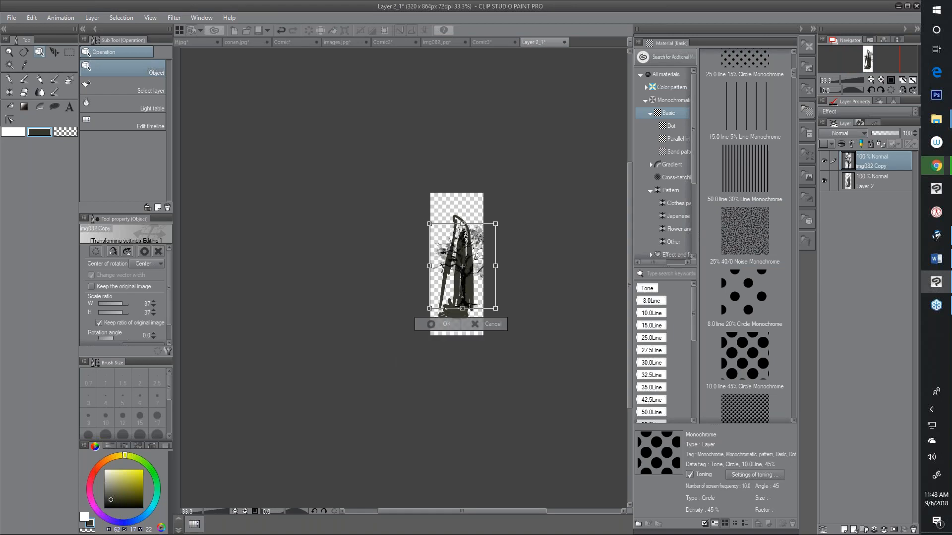
pyautogui.moveTo(493, 266); pyautogui.dragTo(482, 266)
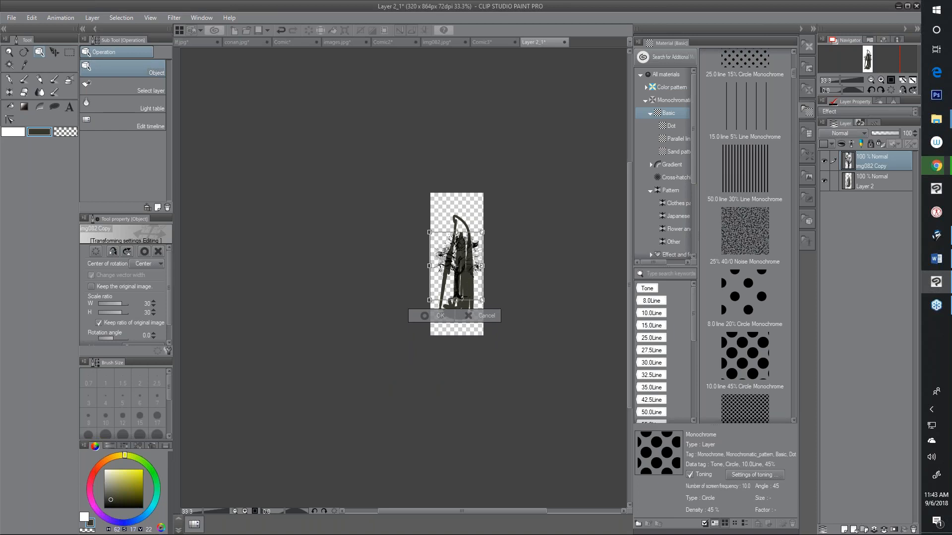
pyautogui.moveTo(463, 299); pyautogui.dragTo(464, 310)
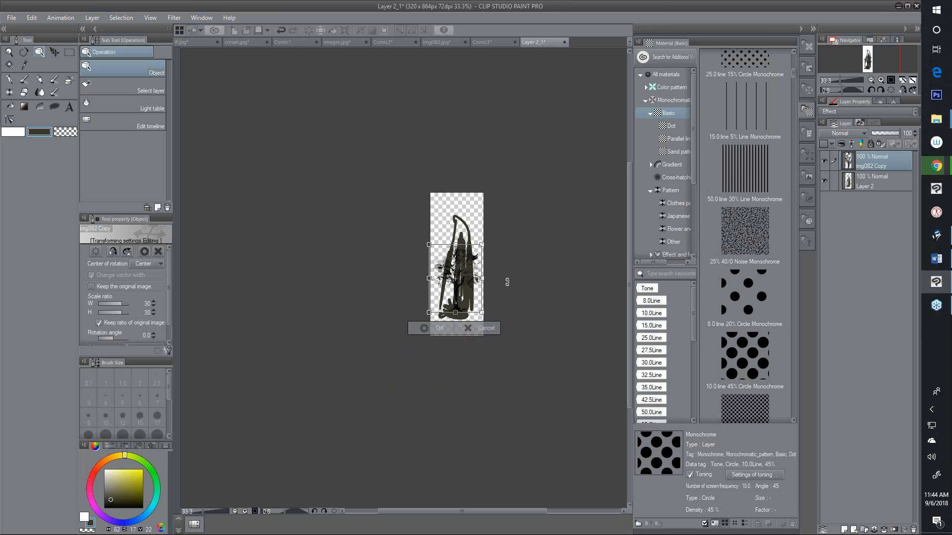
pyautogui.press('Return')
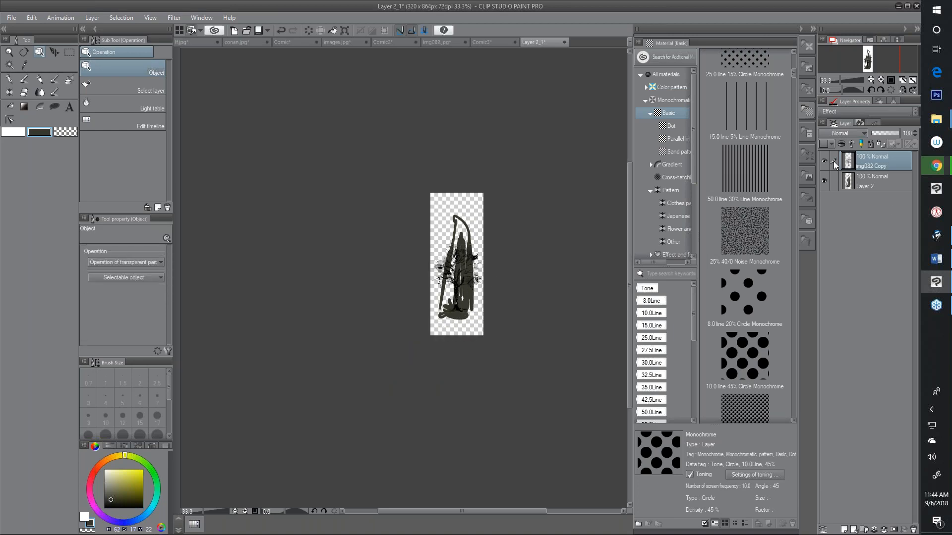
# Erase the hooded shape on Layer 2 with the G-pen in transparent colour at brush size 400.
pyautogui.click(824, 180)
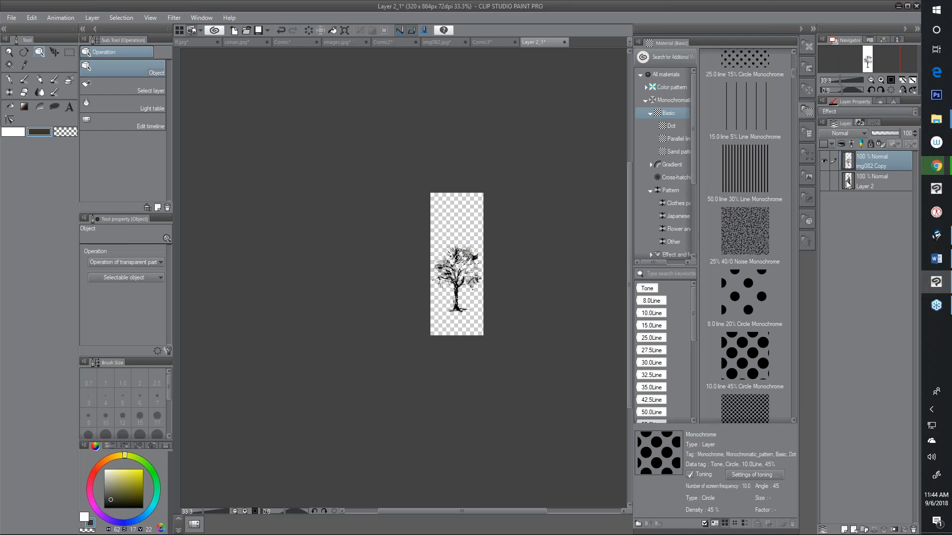
pyautogui.click(876, 178)
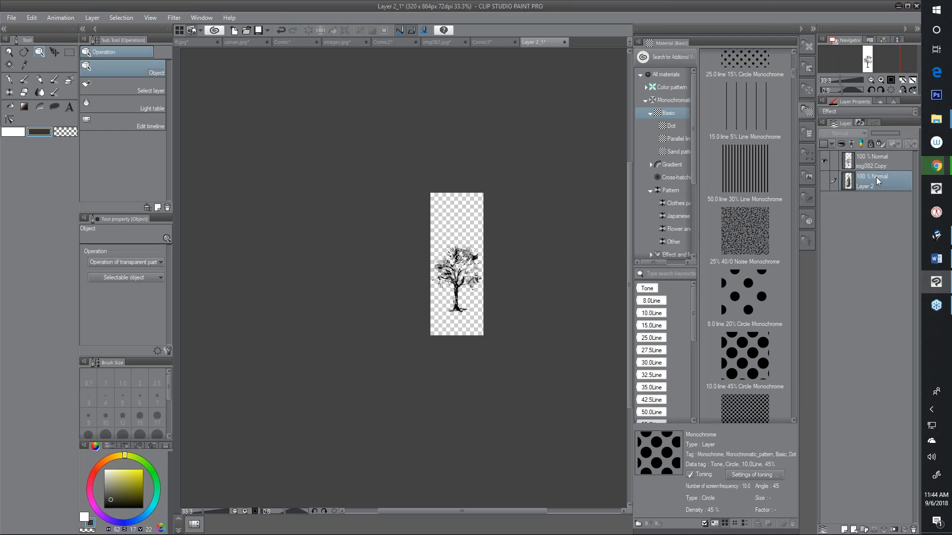
pyautogui.click(822, 181)
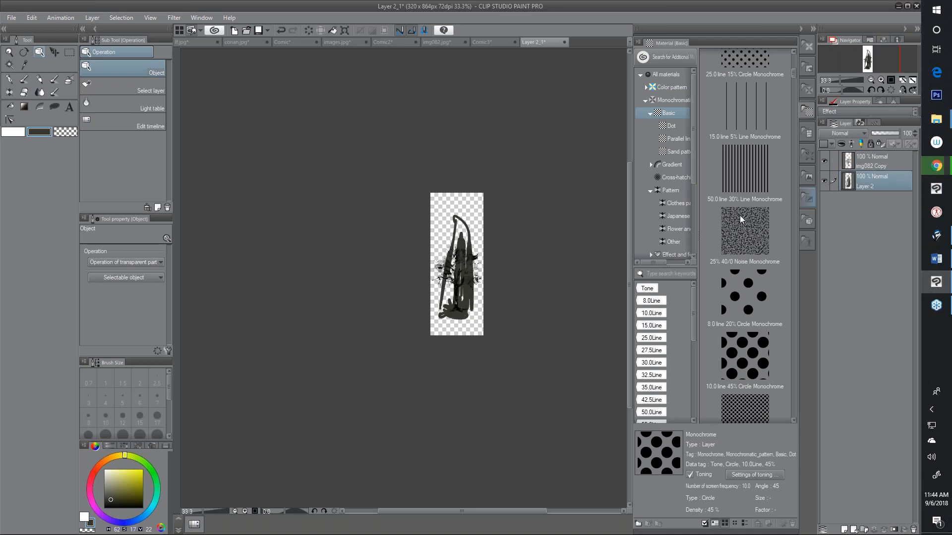
pyautogui.click(9, 79)
pyautogui.click(65, 132)
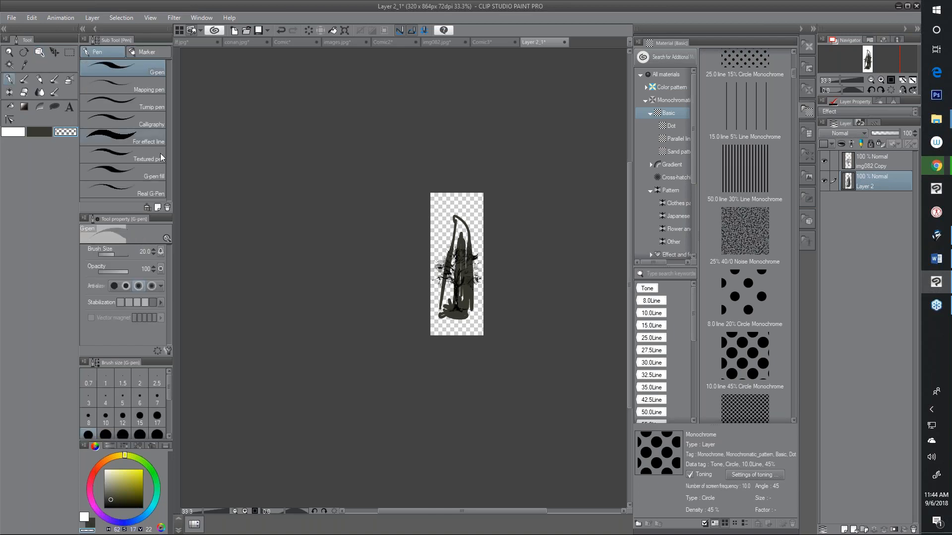
pyautogui.press(']')
pyautogui.press(']')
pyautogui.press(']')
pyautogui.press(']')
pyautogui.press(']')
pyautogui.press(']')
pyautogui.press(']')
pyautogui.press(']')
pyautogui.press(']')
pyautogui.press(']')
pyautogui.press(']')
pyautogui.press(']')
pyautogui.press(']')
pyautogui.press(']')
pyautogui.press(']')
pyautogui.moveTo(459, 223)
pyautogui.mouseDown()
pyautogui.moveTo(429, 313)
pyautogui.moveTo(490, 247)
pyautogui.mouseUp()
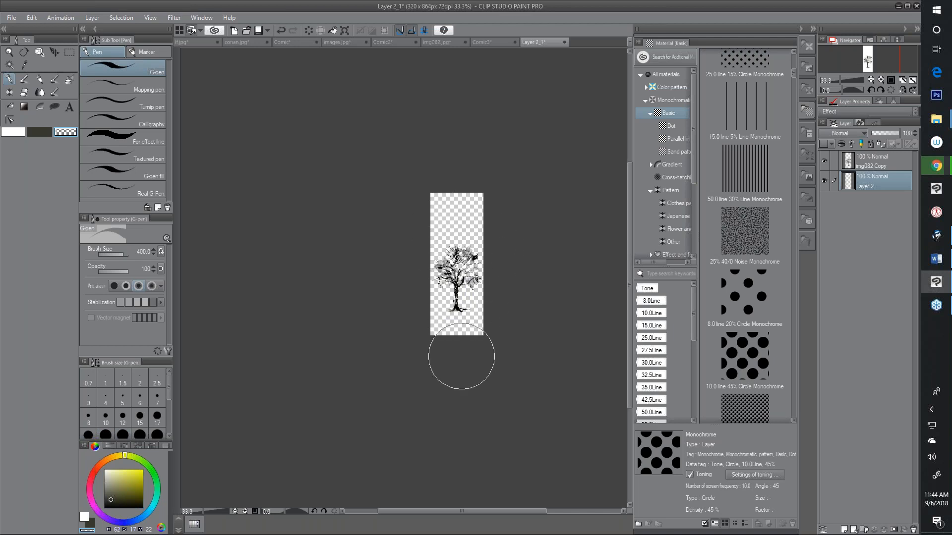
# Merge the tree layer with the layer below, save the Layer 2_1 file and return to the Comic3 landscape.
pyautogui.rightClick(897, 160)
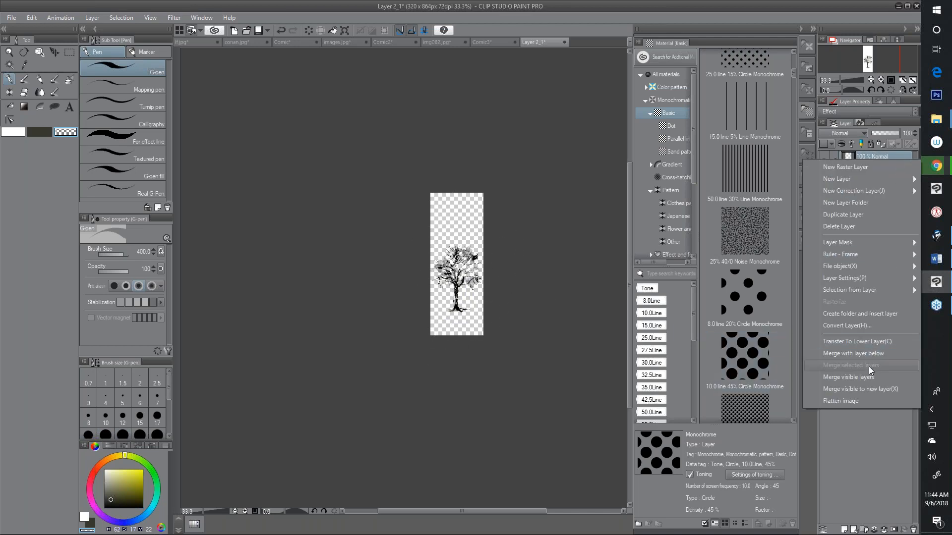
pyautogui.click(864, 351)
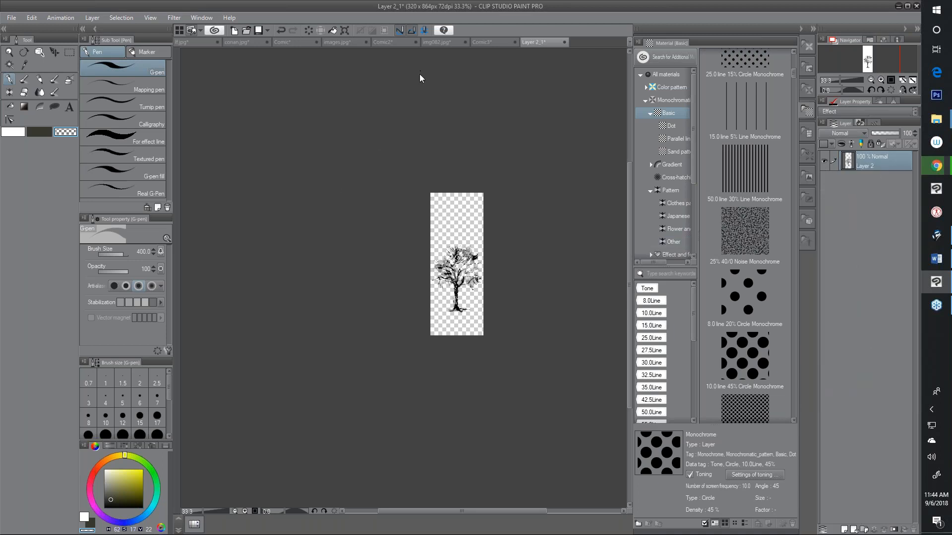
pyautogui.hotkey('ctrl', 's')
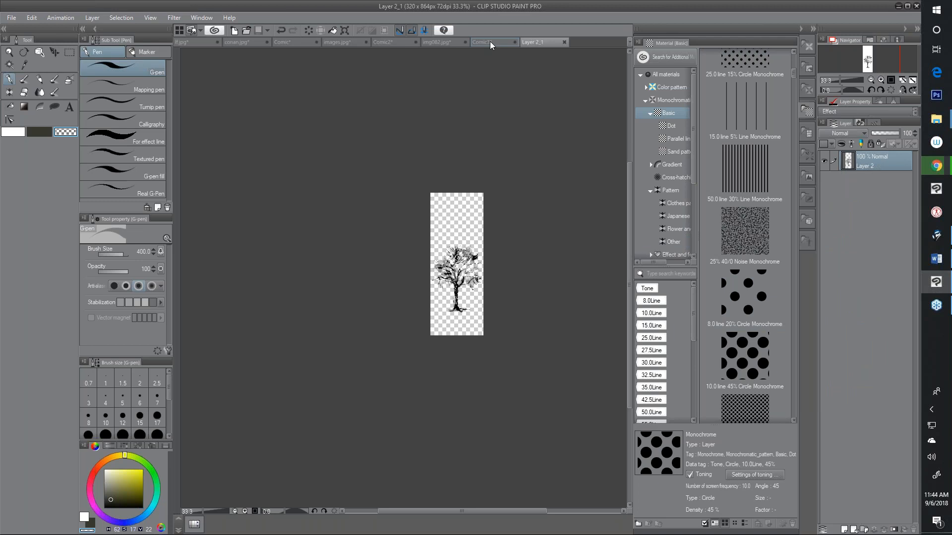
pyautogui.click(490, 41)
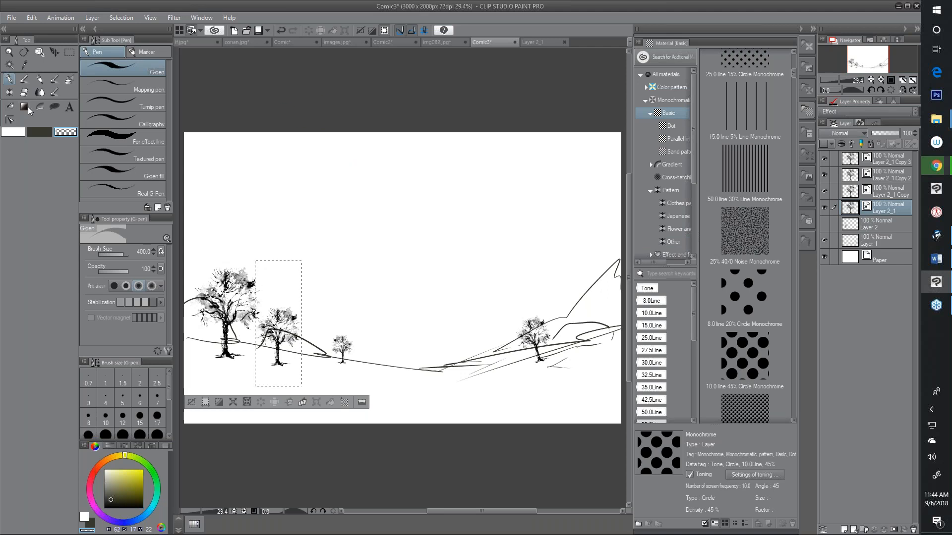
# Select the Decoration tool and create a new comic canvas of 3000 x 2000 px at 72 dpi.
pyautogui.click(9, 92)
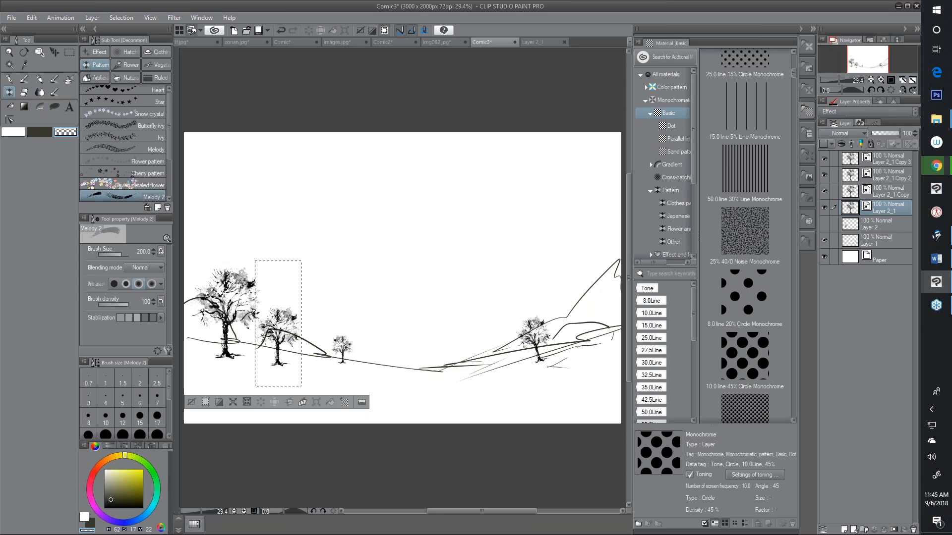
pyautogui.click(9, 19)
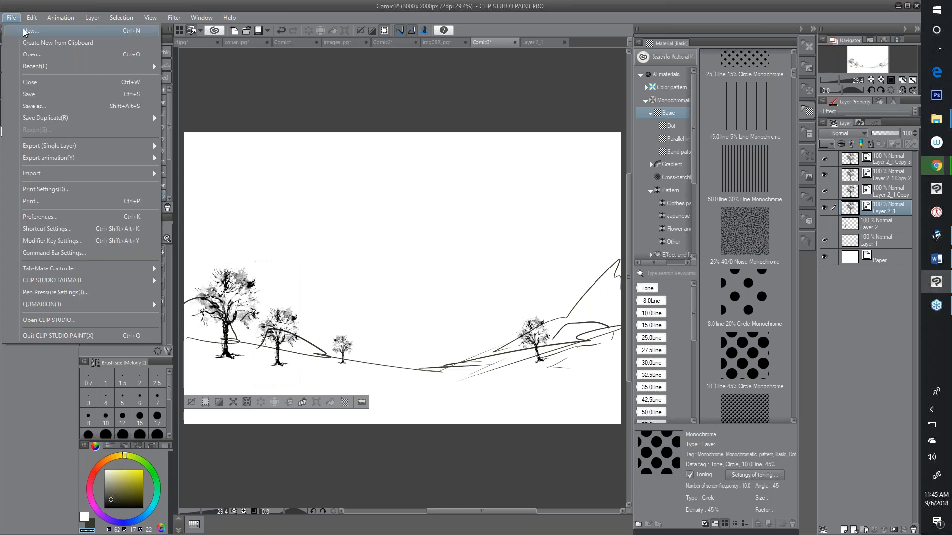
pyautogui.click(23, 30)
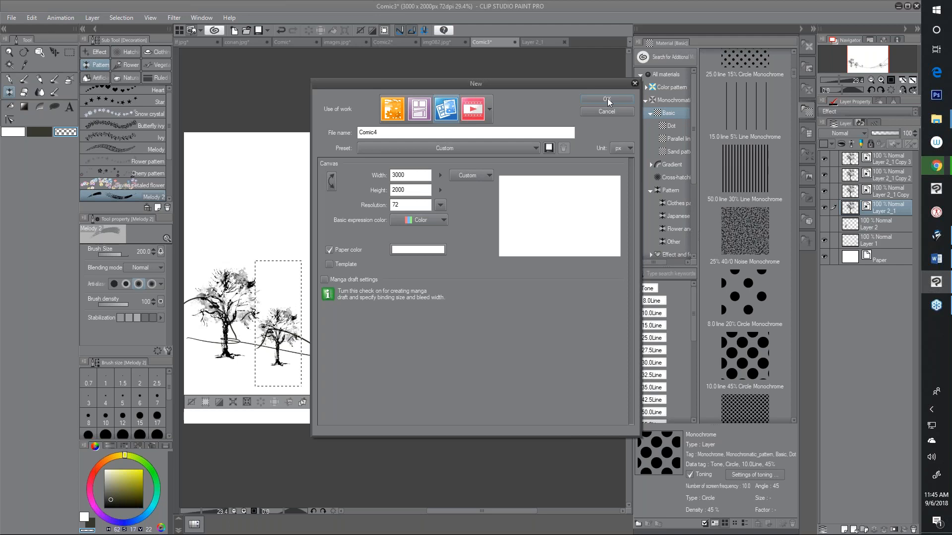
pyautogui.click(608, 98)
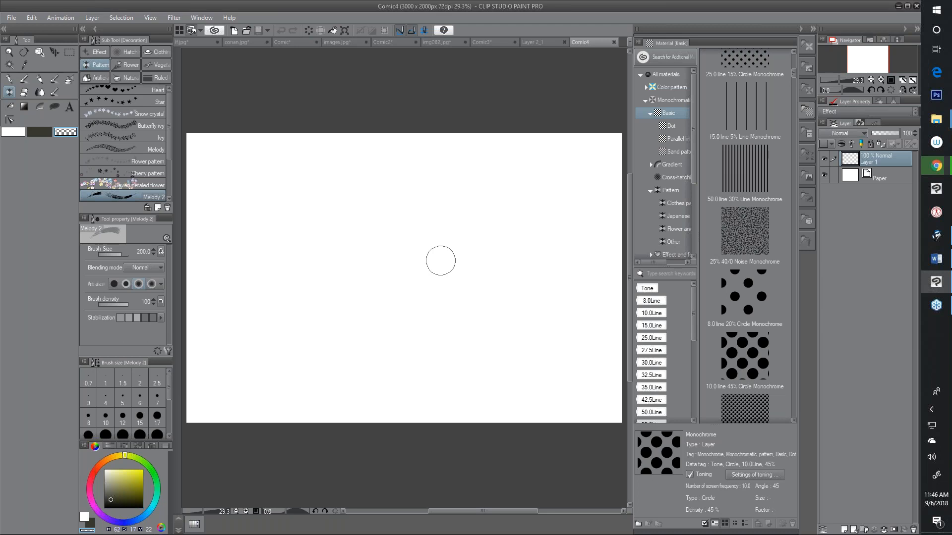
# Look through the ruler sub tools of the Figure tool in lf.jpg and return to the direct draw Lasso fill.
pyautogui.click(240, 42)
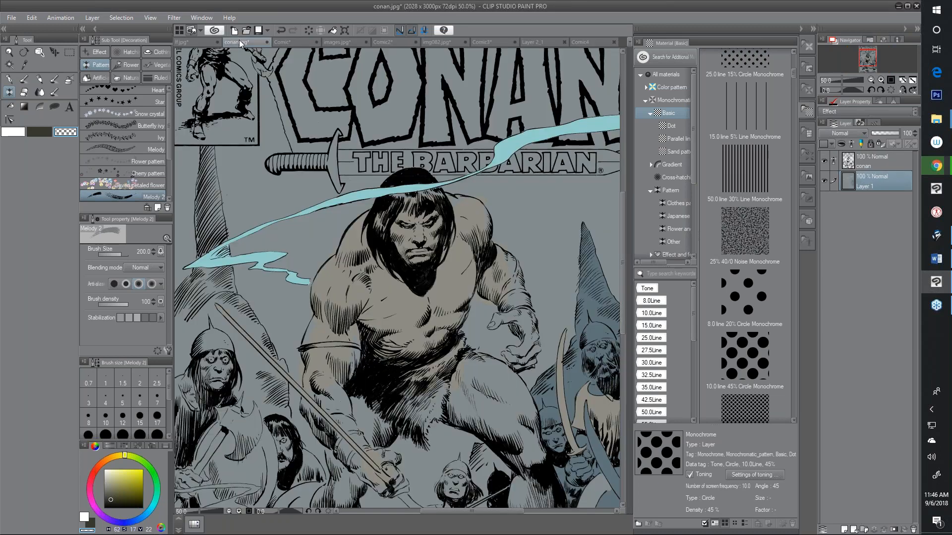
pyautogui.click(194, 42)
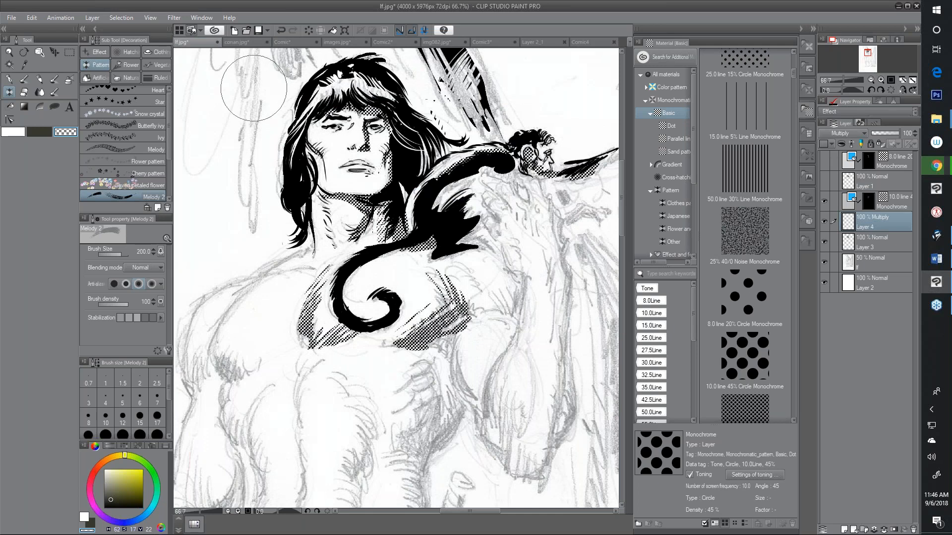
pyautogui.click(55, 107)
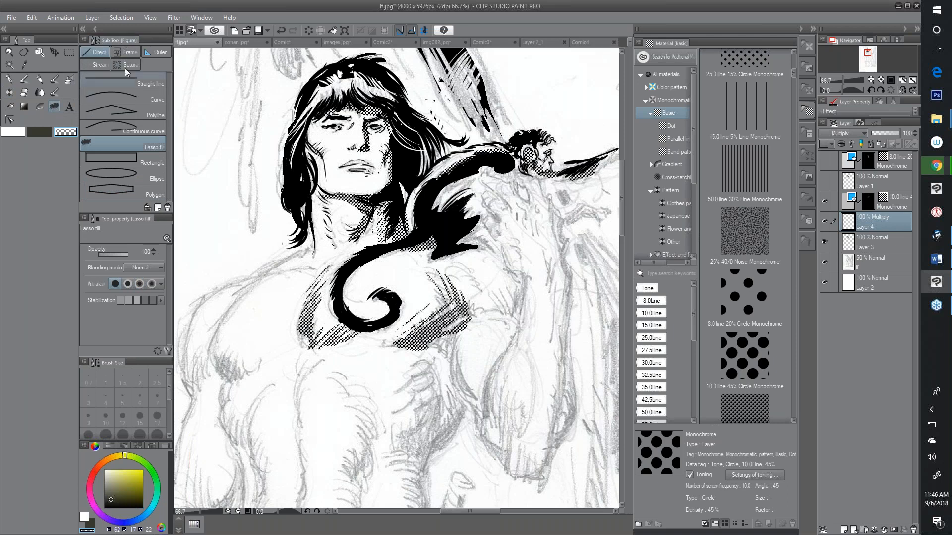
pyautogui.click(154, 52)
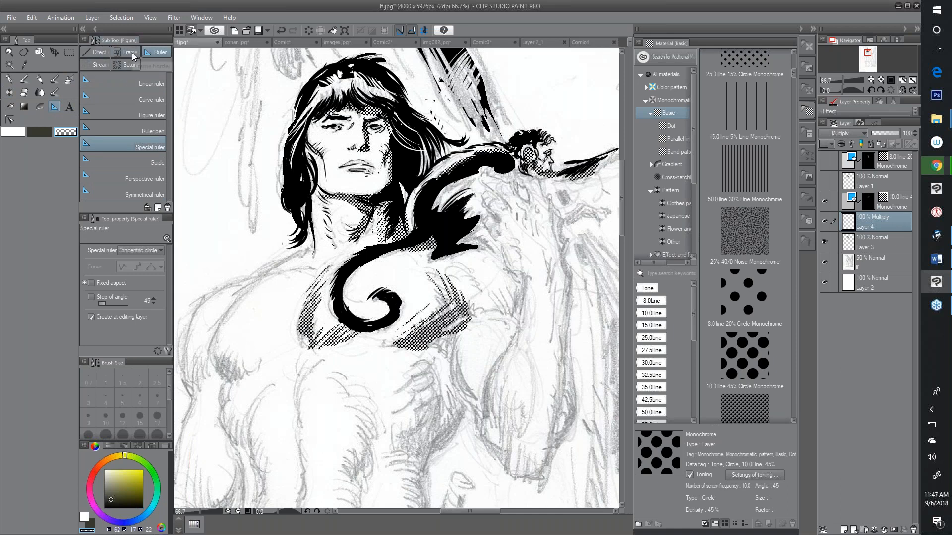
pyautogui.click(98, 56)
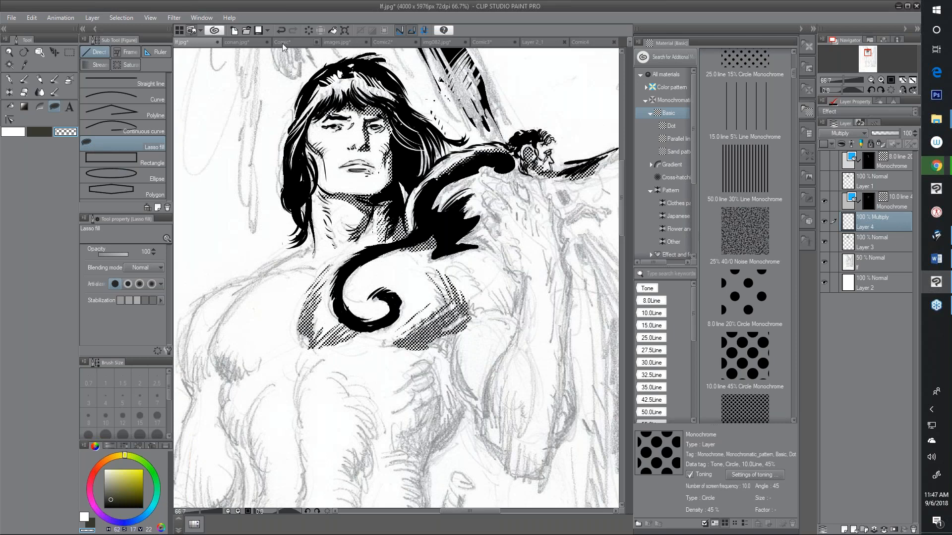
# Open the black-and-white cover.jpg image as another canvas.
pyautogui.click(246, 44)
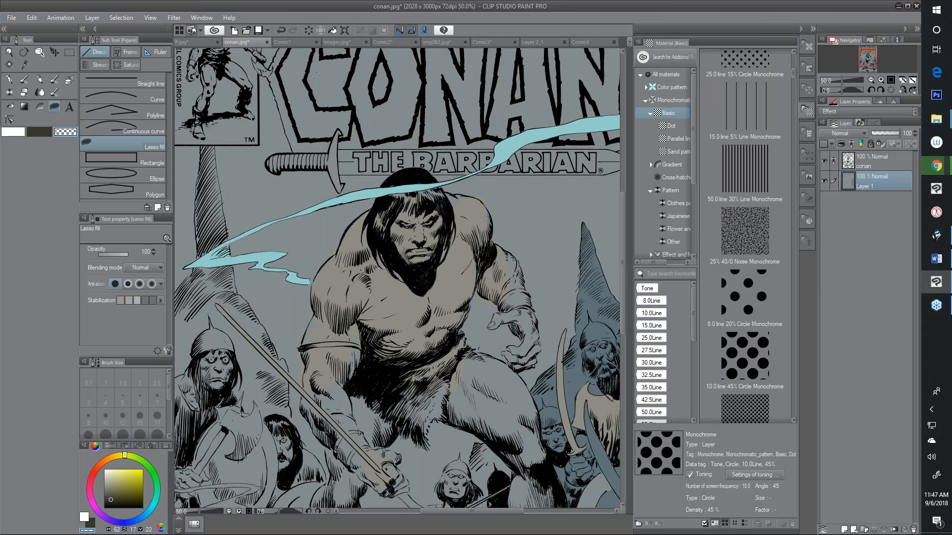
pyautogui.click(11, 18)
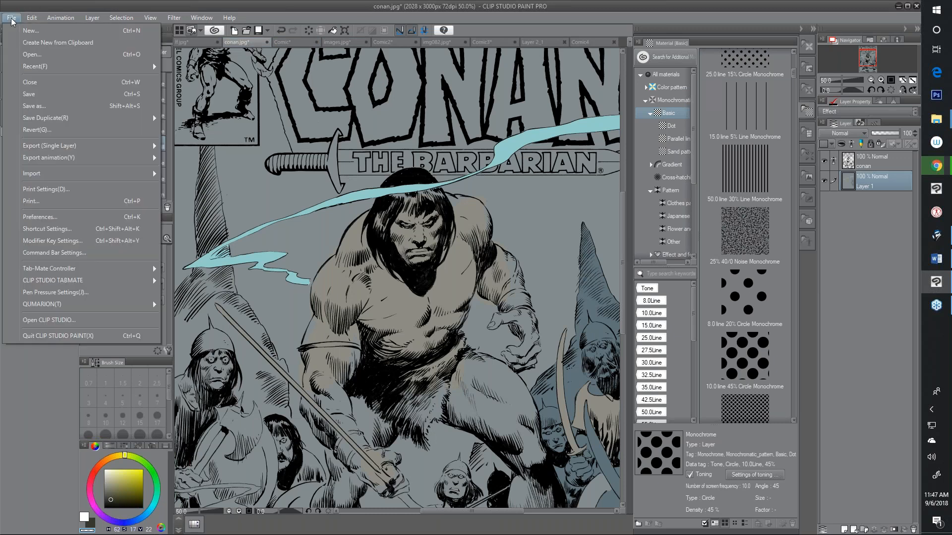
pyautogui.click(32, 54)
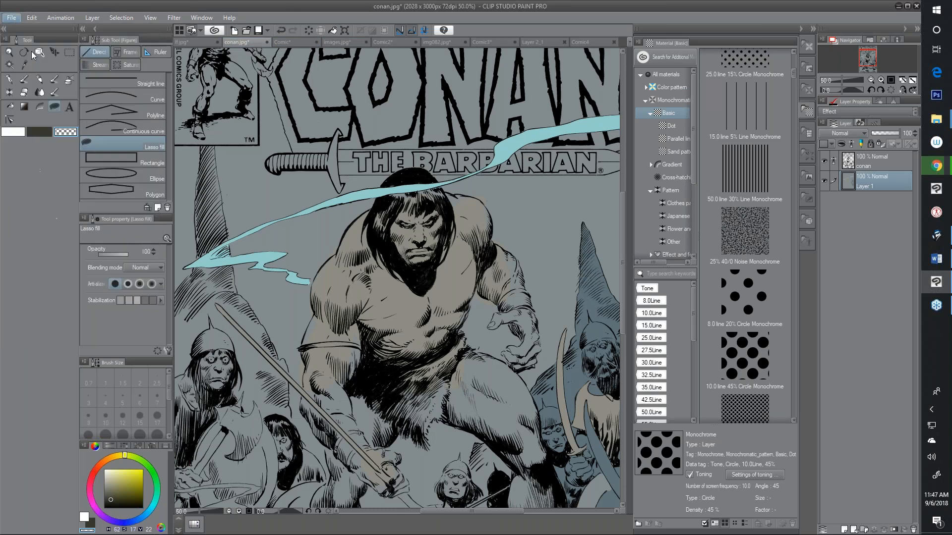
pyautogui.scroll(-1, 219, 76)
pyautogui.moveTo(220, 74)
pyautogui.mouseDown()
pyautogui.moveTo(219, 108)
pyautogui.moveTo(217, 70)
pyautogui.mouseUp()
pyautogui.click(156, 183)
pyautogui.click(391, 250)
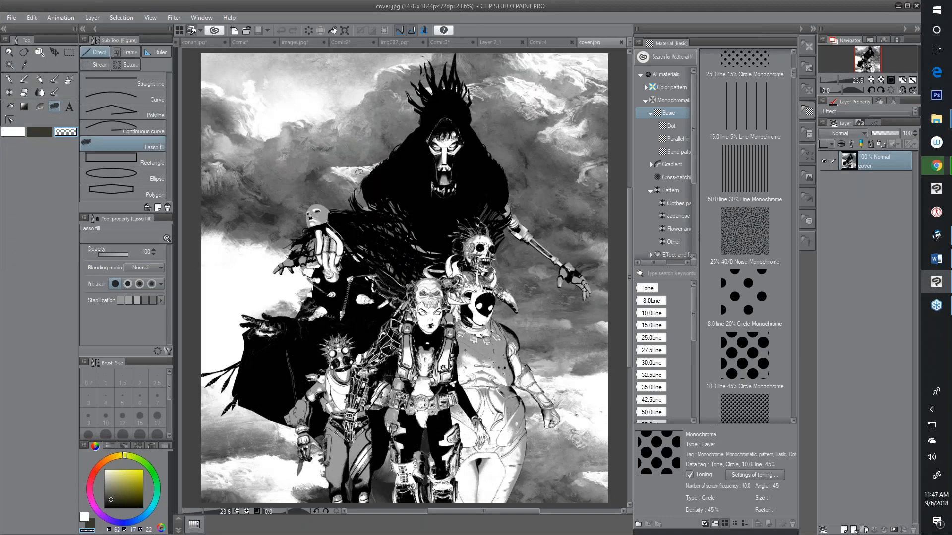
# Convert the cover layer's brightness to opacity so its white areas turn transparent, and inspect the hooded figure up close.
pyautogui.scroll(1, 458, 167)
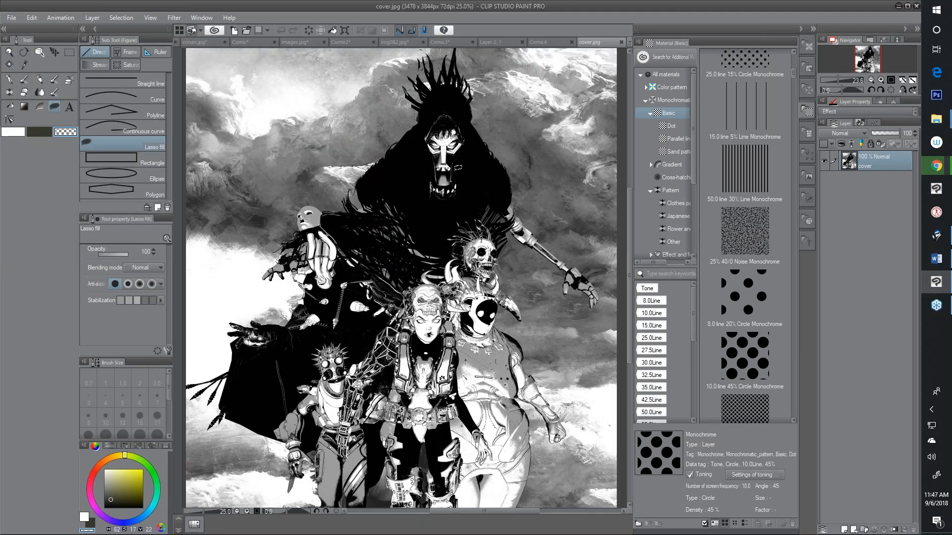
pyautogui.scroll(1, 458, 167)
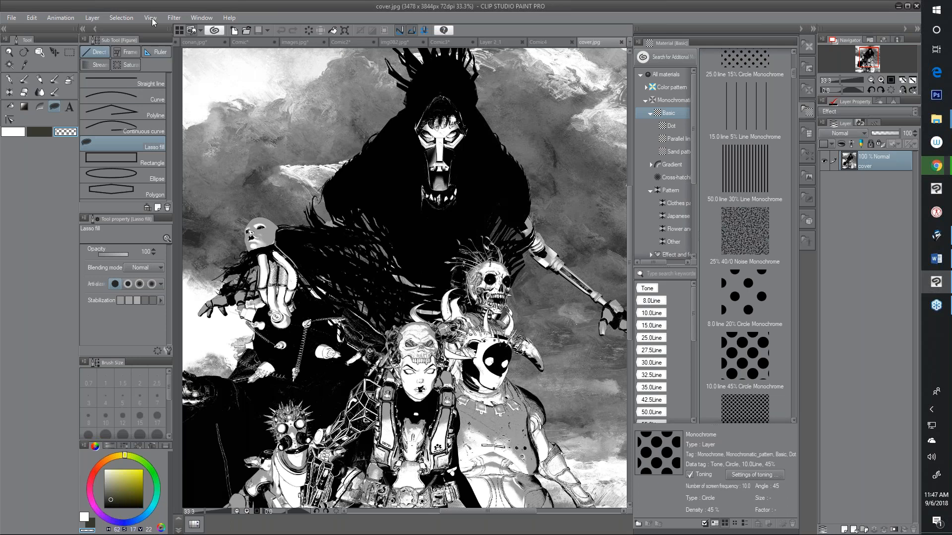
pyautogui.click(11, 17)
pyautogui.moveTo(31, 24)
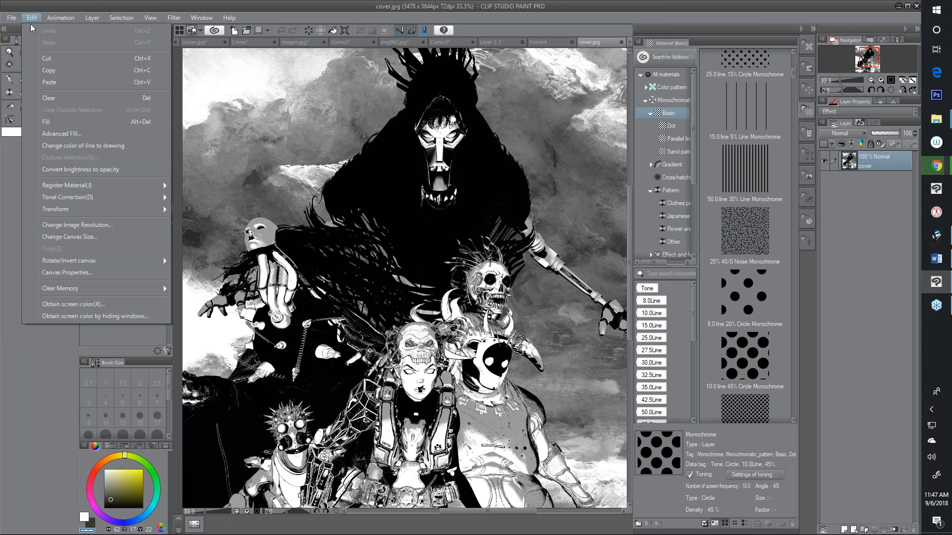
pyautogui.click(53, 166)
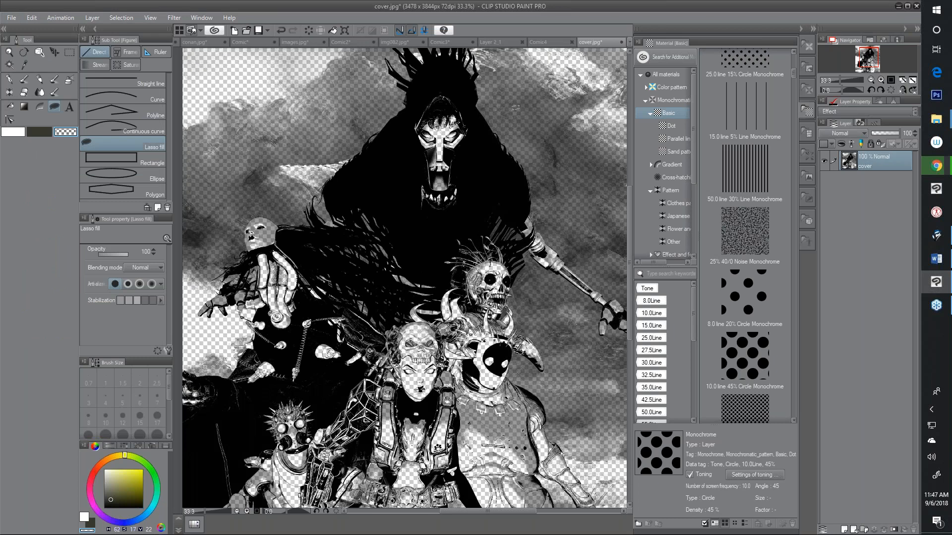
pyautogui.scroll(1, 483, 132)
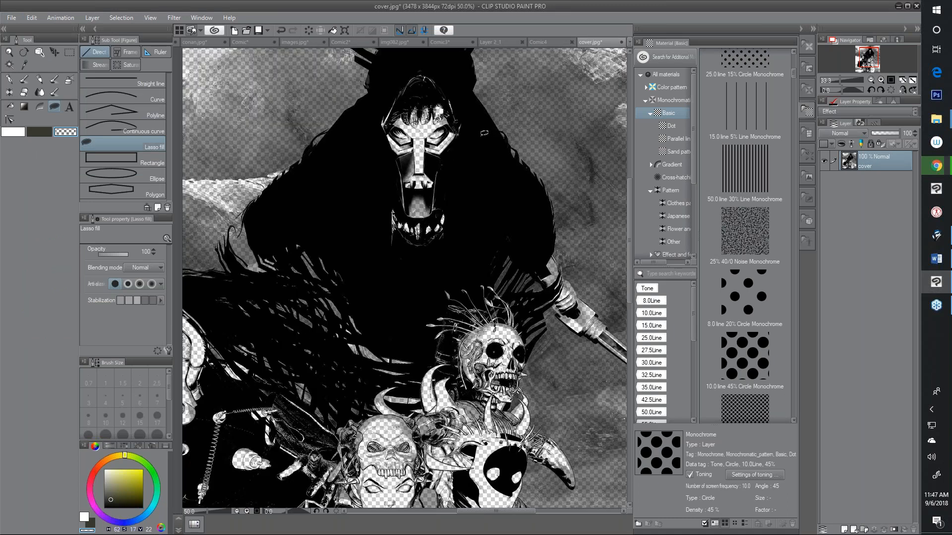
pyautogui.scroll(1, 484, 133)
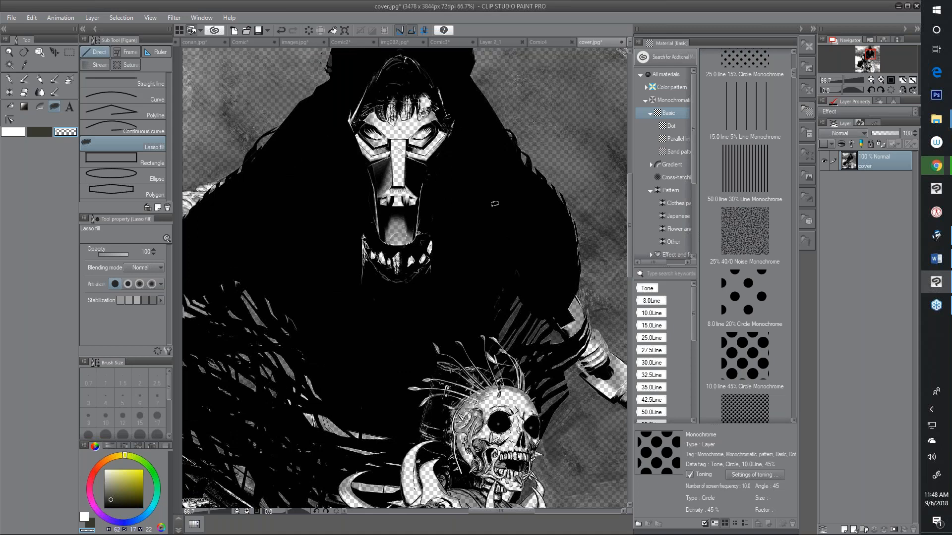
# Warp the cloud linework on Layer 2 of the Comic canvas with a mesh transformation by shifting its inner lattice points, and apply it.
pyautogui.click(254, 41)
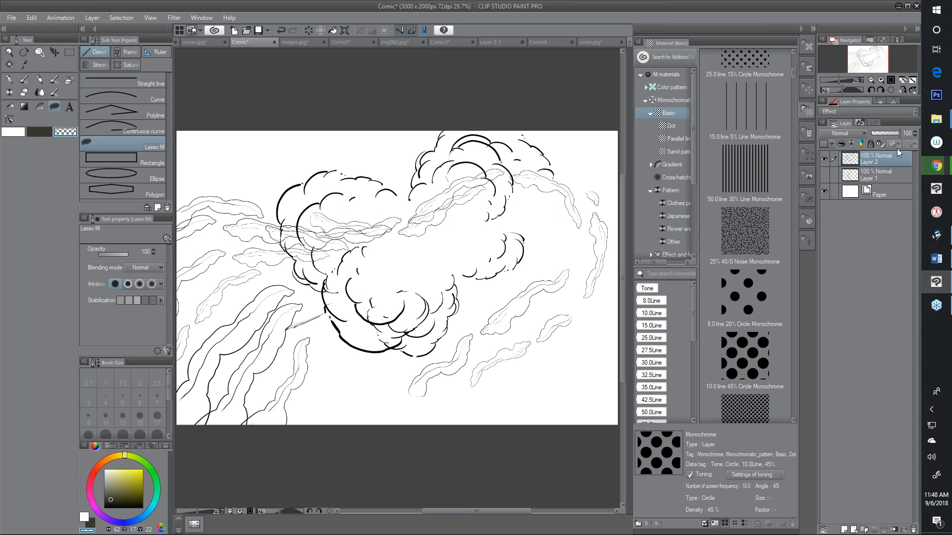
pyautogui.click(32, 18)
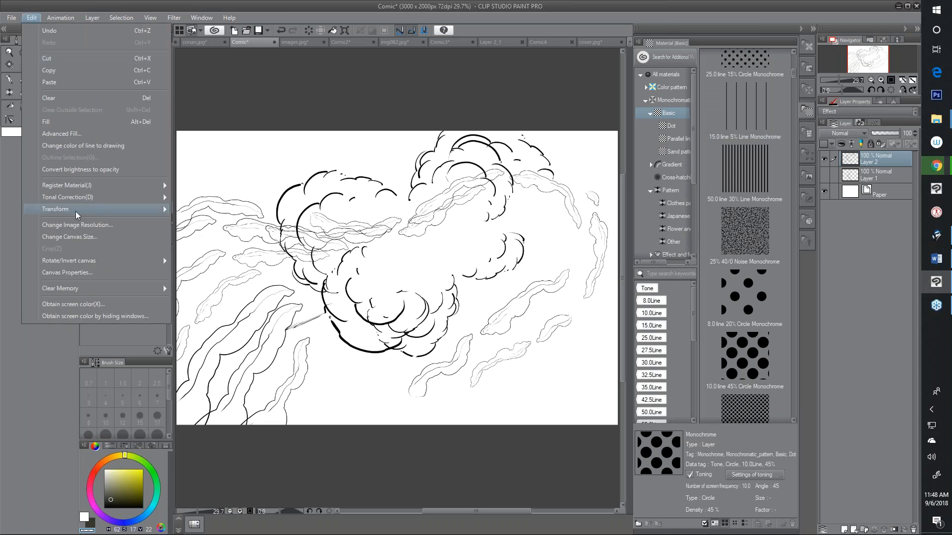
pyautogui.click(203, 266)
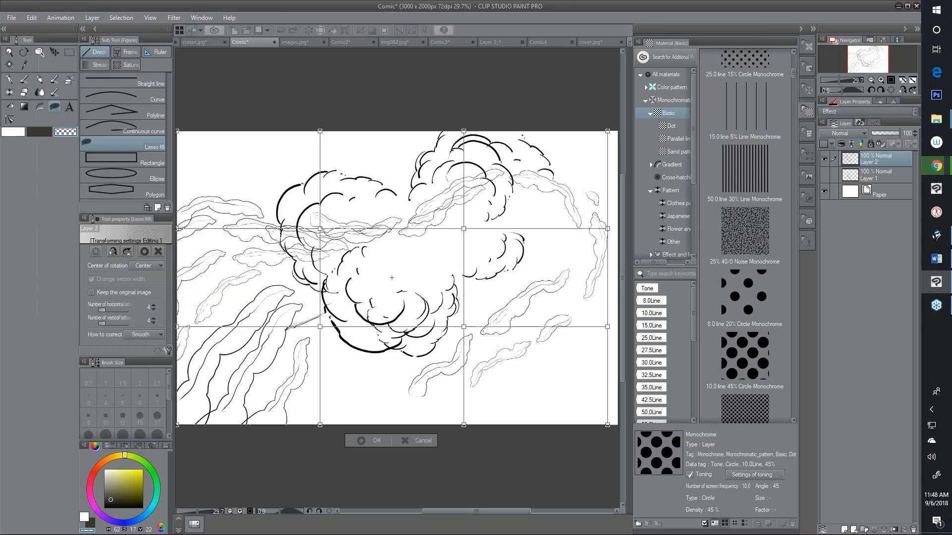
pyautogui.moveTo(359, 233)
pyautogui.mouseDown()
pyautogui.moveTo(360, 224)
pyautogui.moveTo(361, 255)
pyautogui.moveTo(310, 216)
pyautogui.moveTo(286, 175)
pyautogui.moveTo(347, 238)
pyautogui.mouseUp()
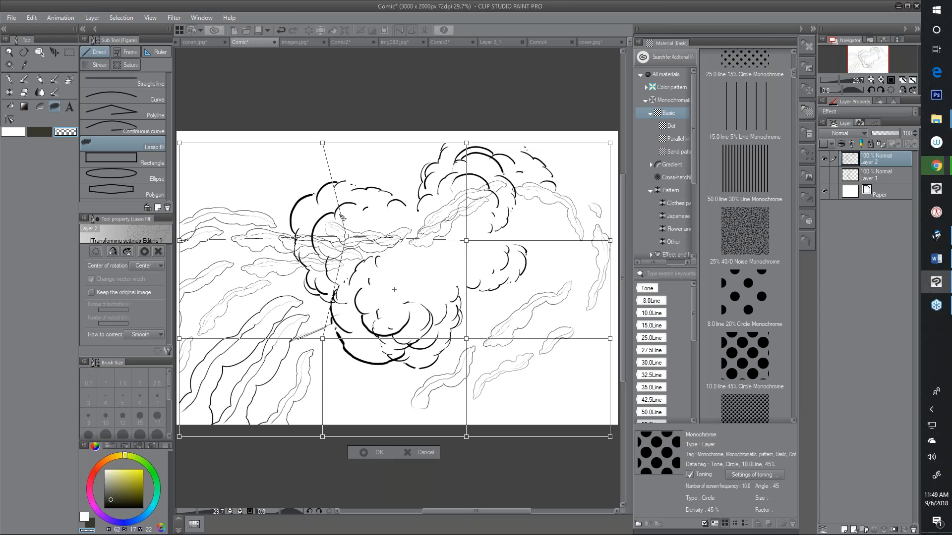
pyautogui.moveTo(350, 230); pyautogui.dragTo(381, 239)
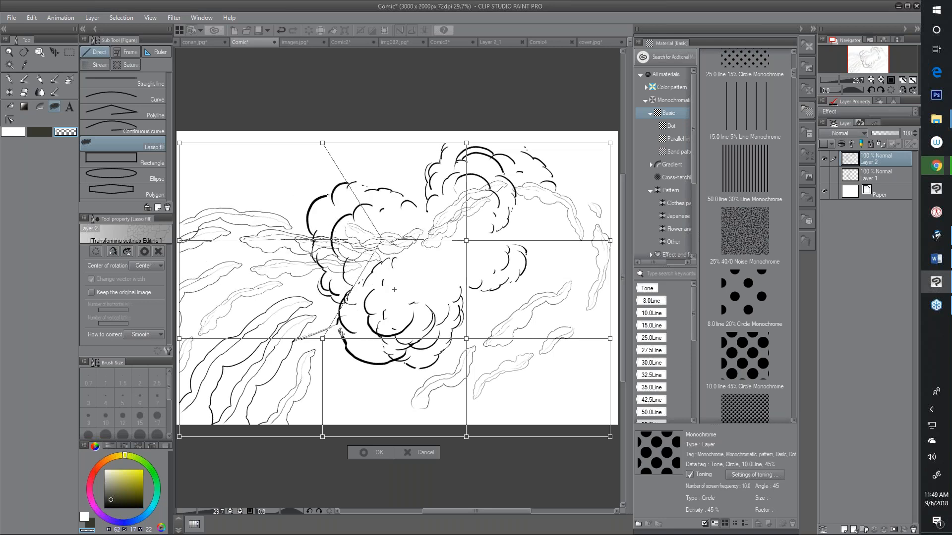
pyautogui.moveTo(326, 340); pyautogui.dragTo(355, 321)
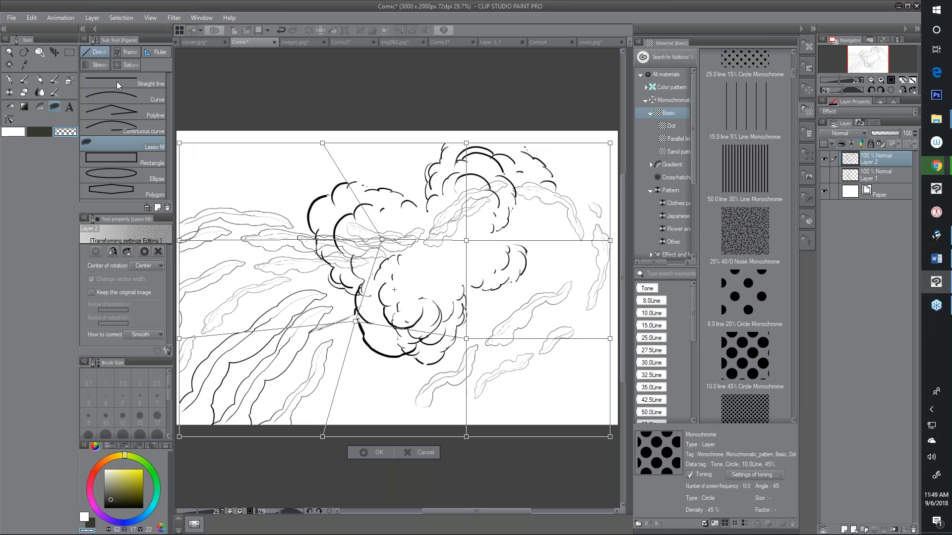
pyautogui.moveTo(382, 240); pyautogui.dragTo(288, 205)
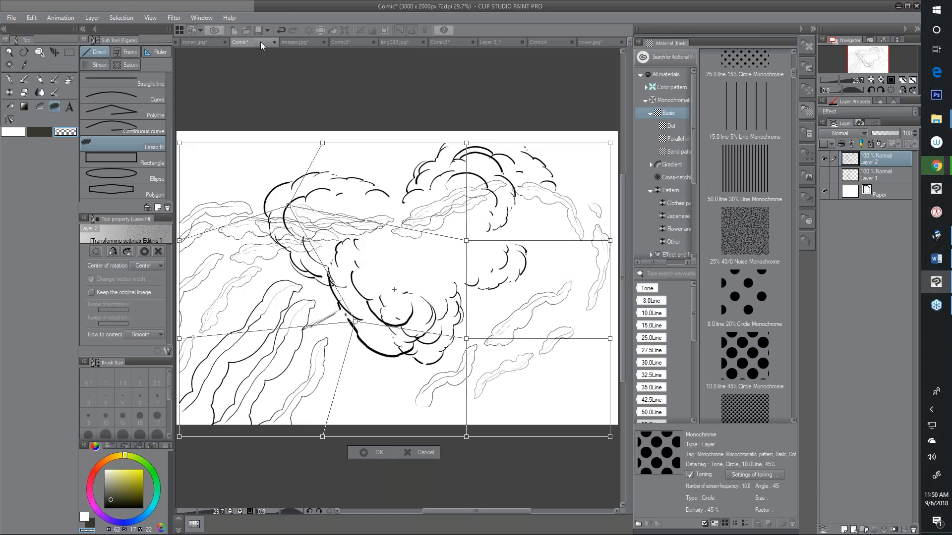
pyautogui.click(260, 42)
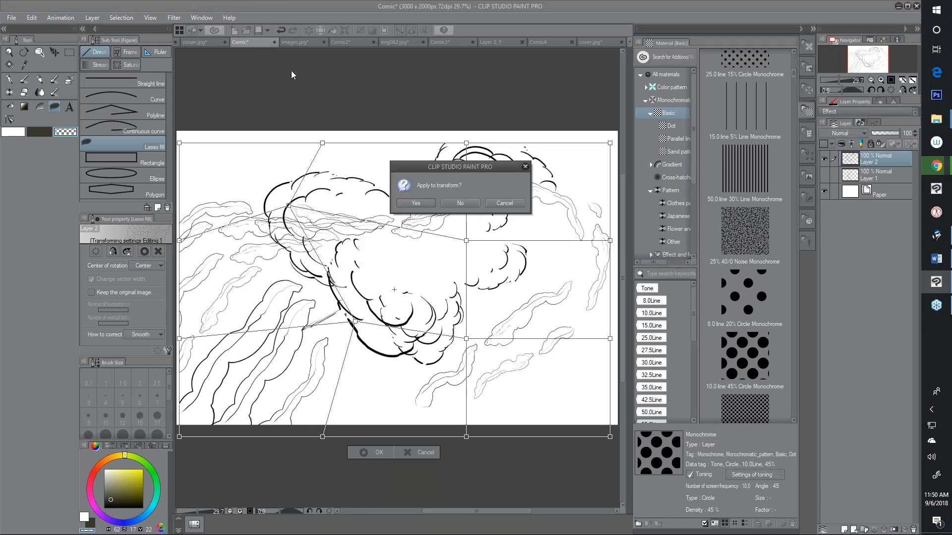
pyautogui.click(502, 204)
pyautogui.click(304, 41)
pyautogui.click(351, 42)
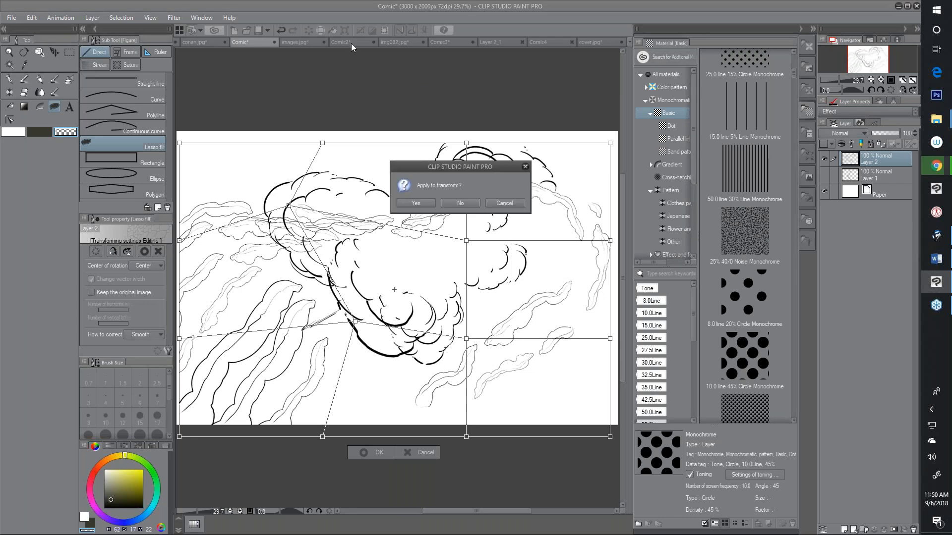
pyautogui.click(508, 204)
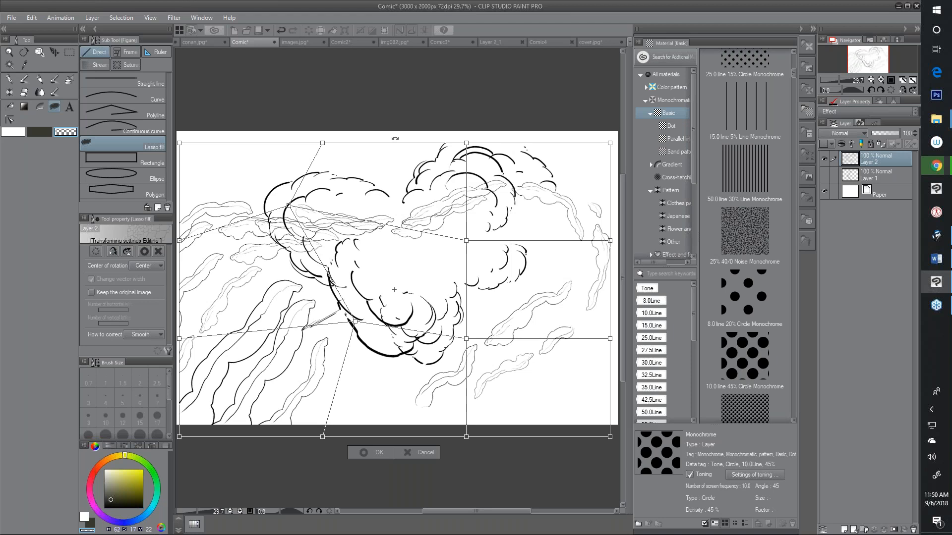
pyautogui.press('Return')
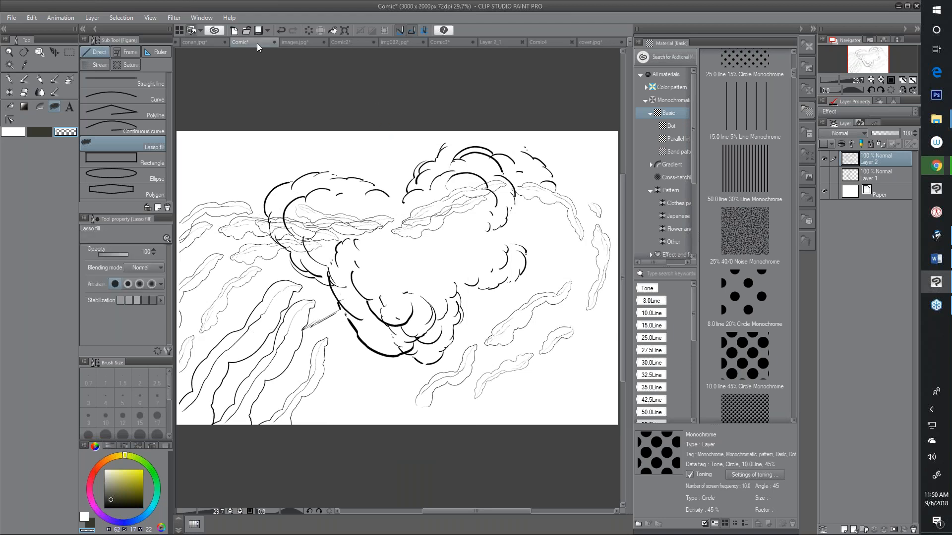
# Hatch a small patch of strokes beside the central barbarian's shoulder in conan.jpg, using the Cel brush at size 7 in transparent colour.
pyautogui.click(298, 42)
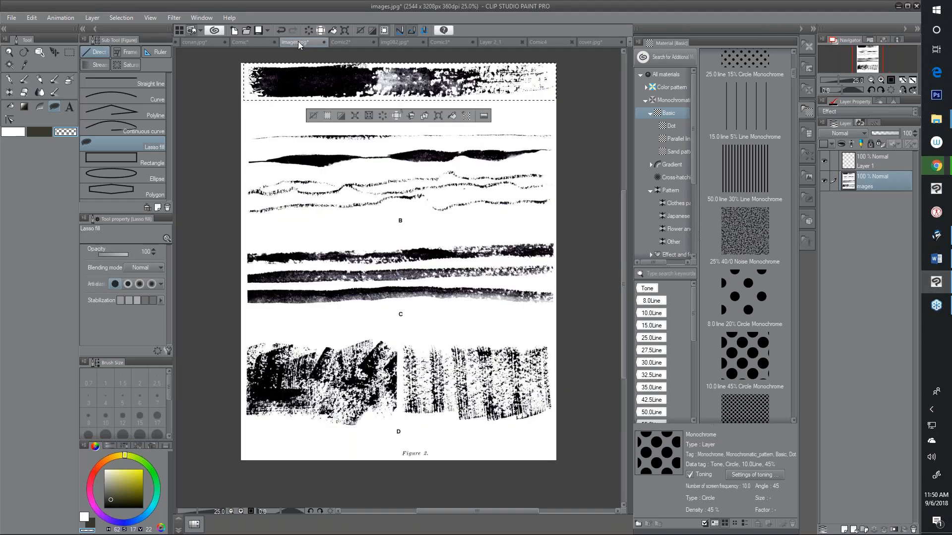
pyautogui.click(211, 41)
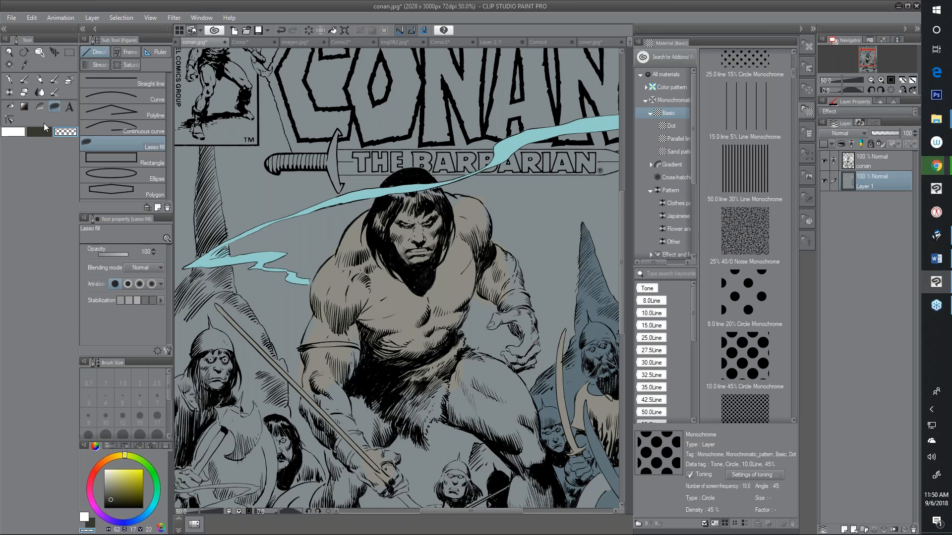
pyautogui.click(9, 80)
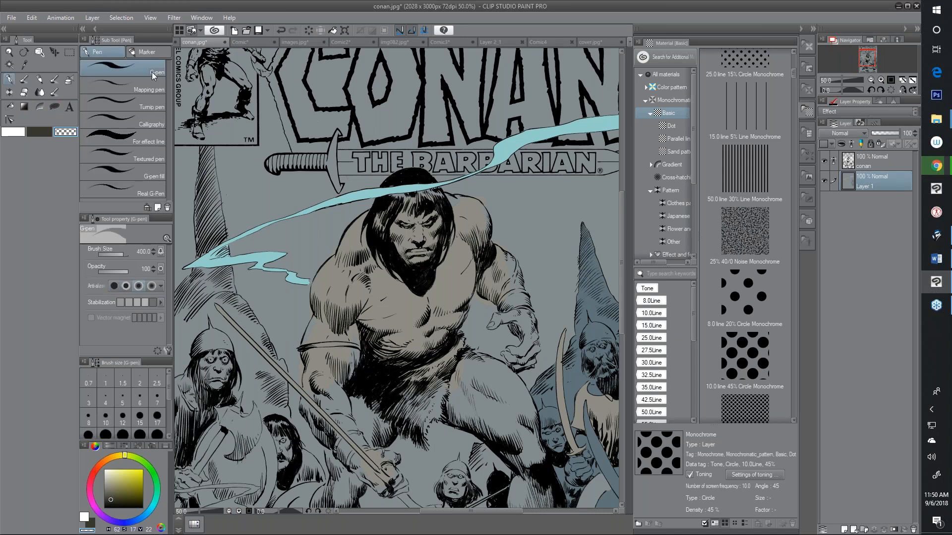
pyautogui.click(54, 93)
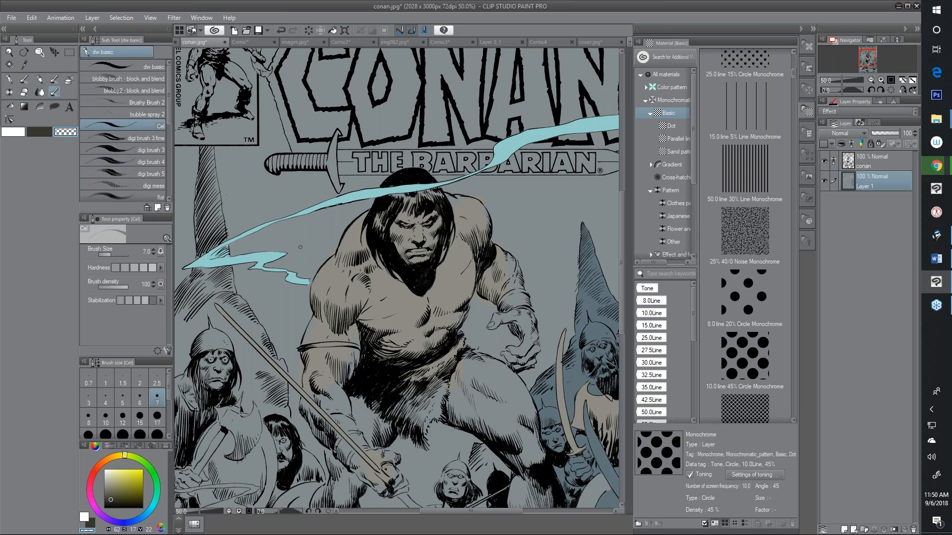
pyautogui.moveTo(306, 225); pyautogui.dragTo(300, 256)
pyautogui.moveTo(313, 228)
pyautogui.mouseDown()
pyautogui.moveTo(305, 259)
pyautogui.moveTo(317, 263)
pyautogui.mouseUp()
# Review the open canvases: Comic3, Layer 2_1, Comic4, img082.jpg, Comic2, images.jpg and Comic, ending on conan.jpg.
pyautogui.click(444, 43)
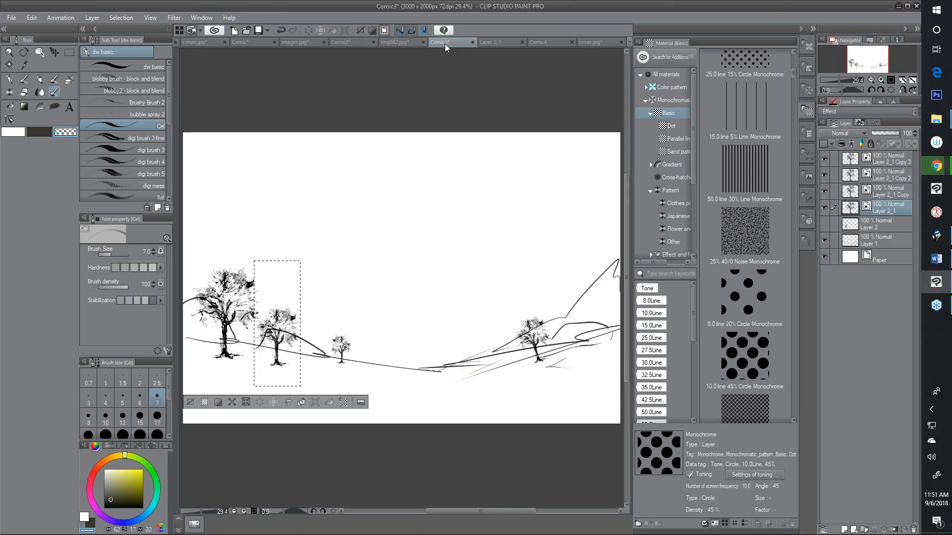
pyautogui.click(496, 43)
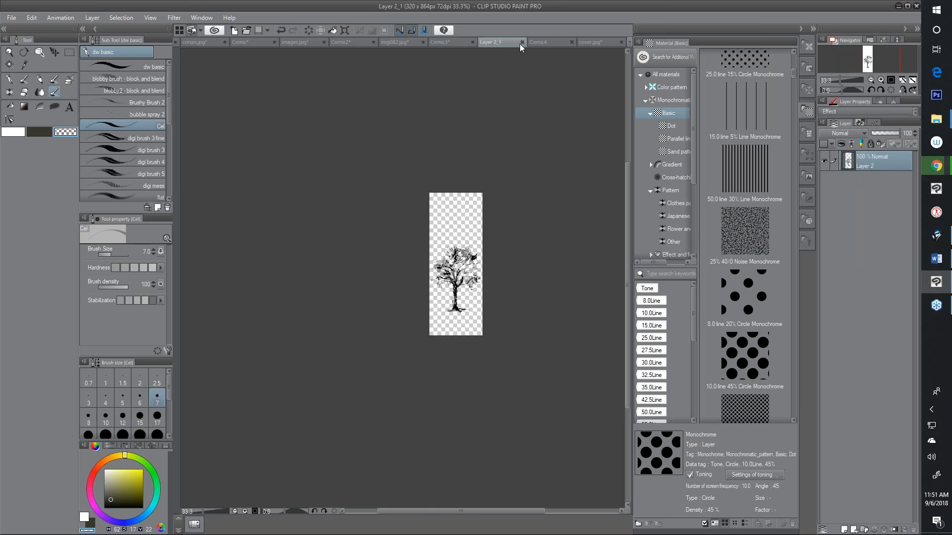
pyautogui.click(538, 43)
pyautogui.click(432, 42)
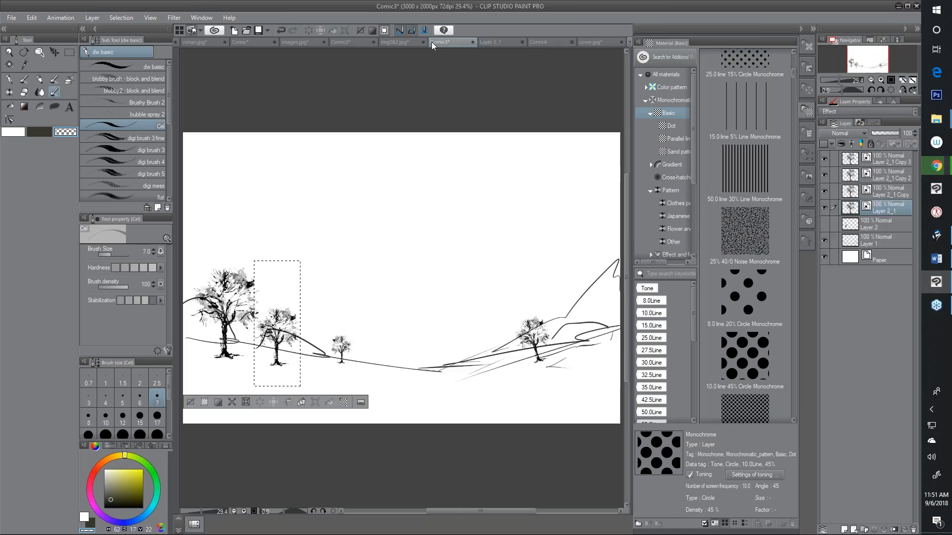
pyautogui.click(395, 42)
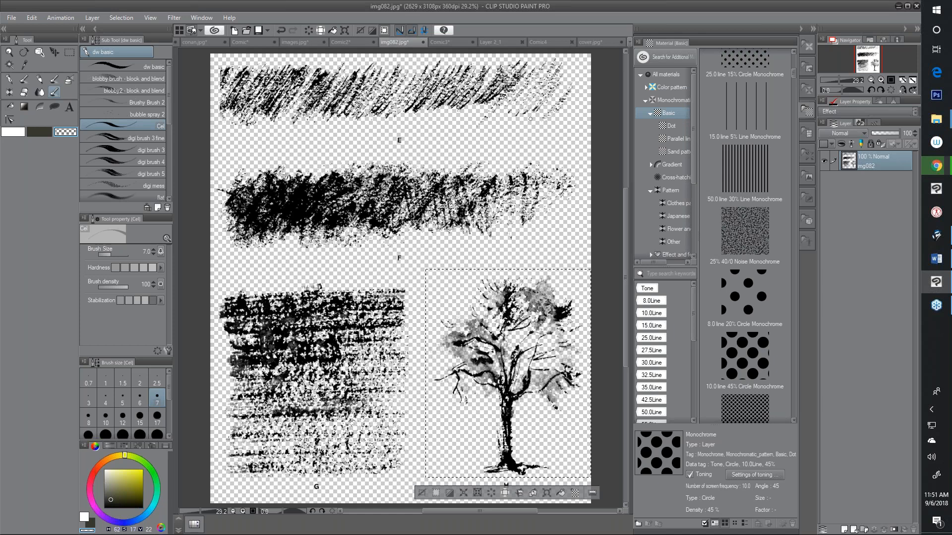
pyautogui.click(345, 43)
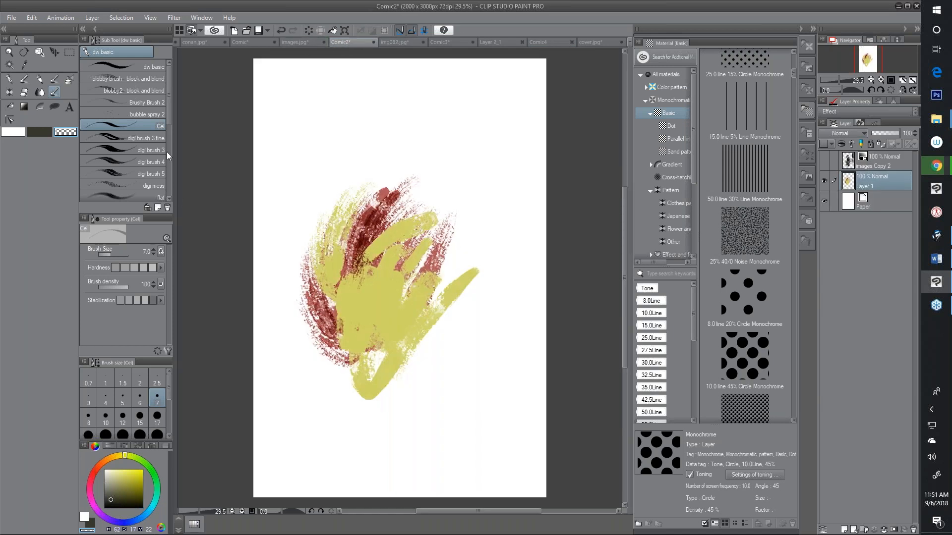
pyautogui.press('p')
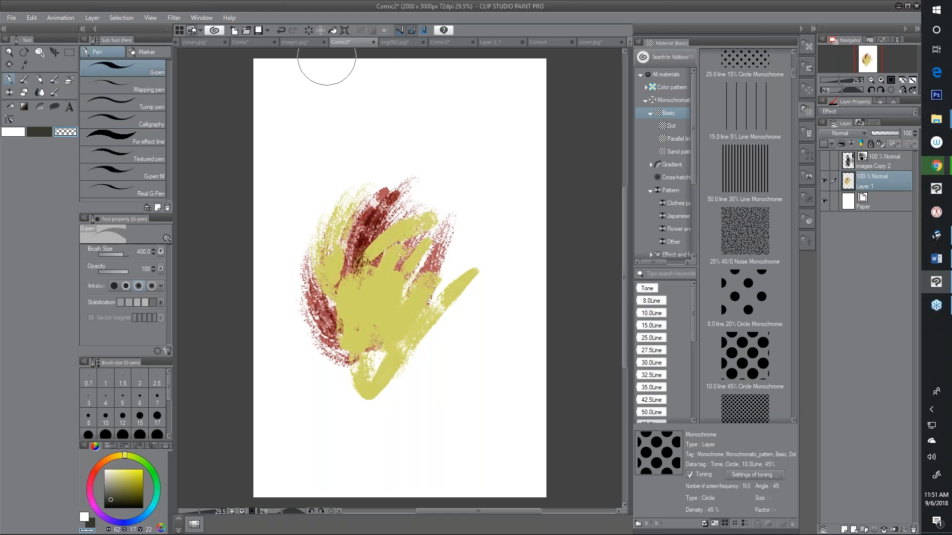
pyautogui.click(312, 42)
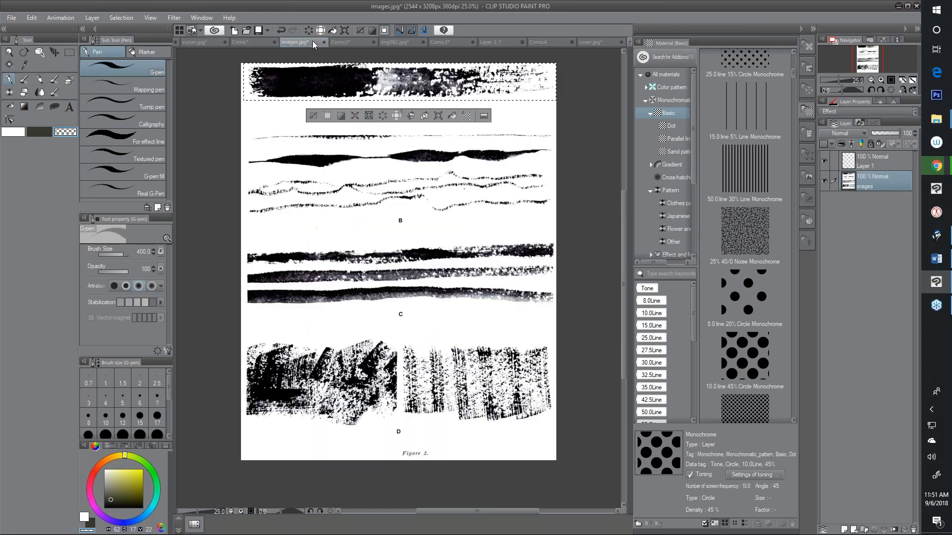
pyautogui.click(242, 42)
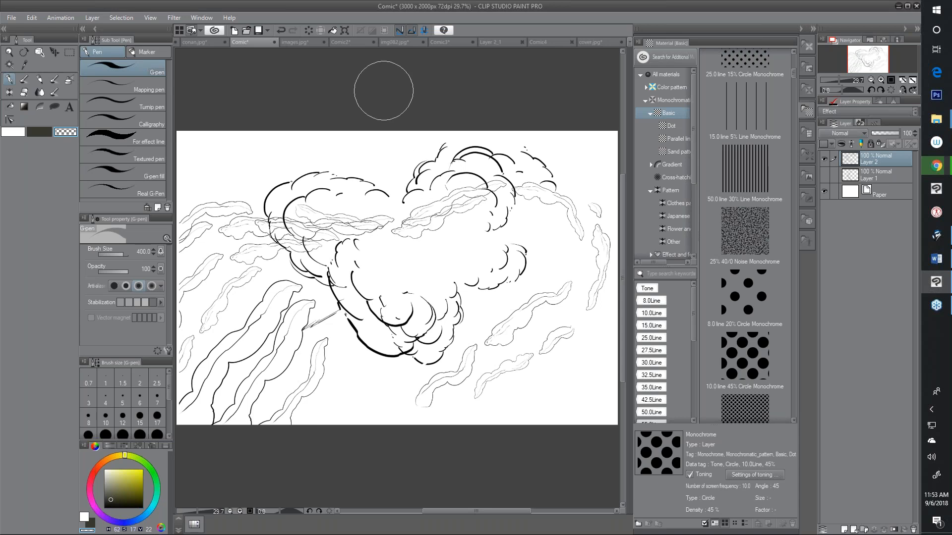
pyautogui.click(190, 42)
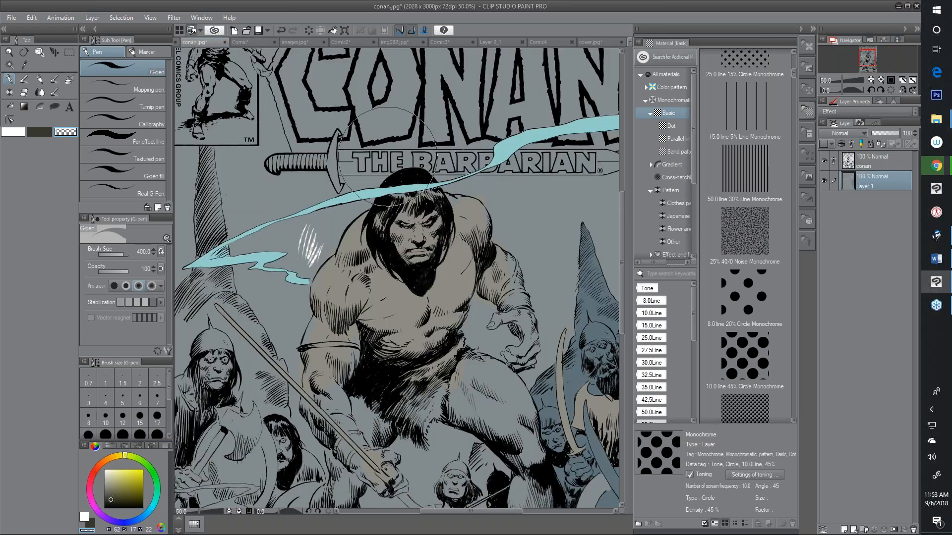